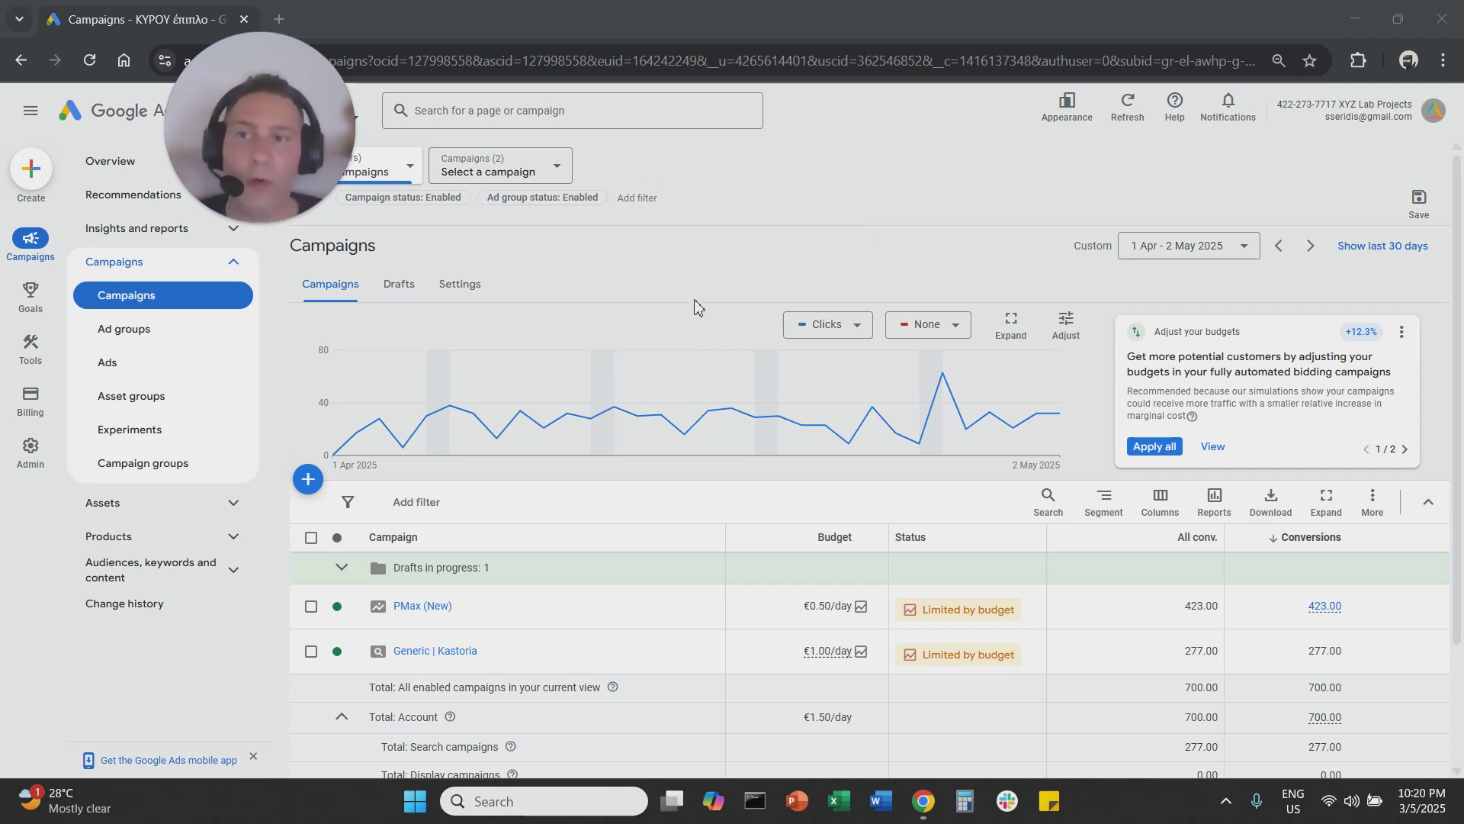
# - Start a new campaign and choose to create it without guidance as the objective
pyautogui.click(128, 303)
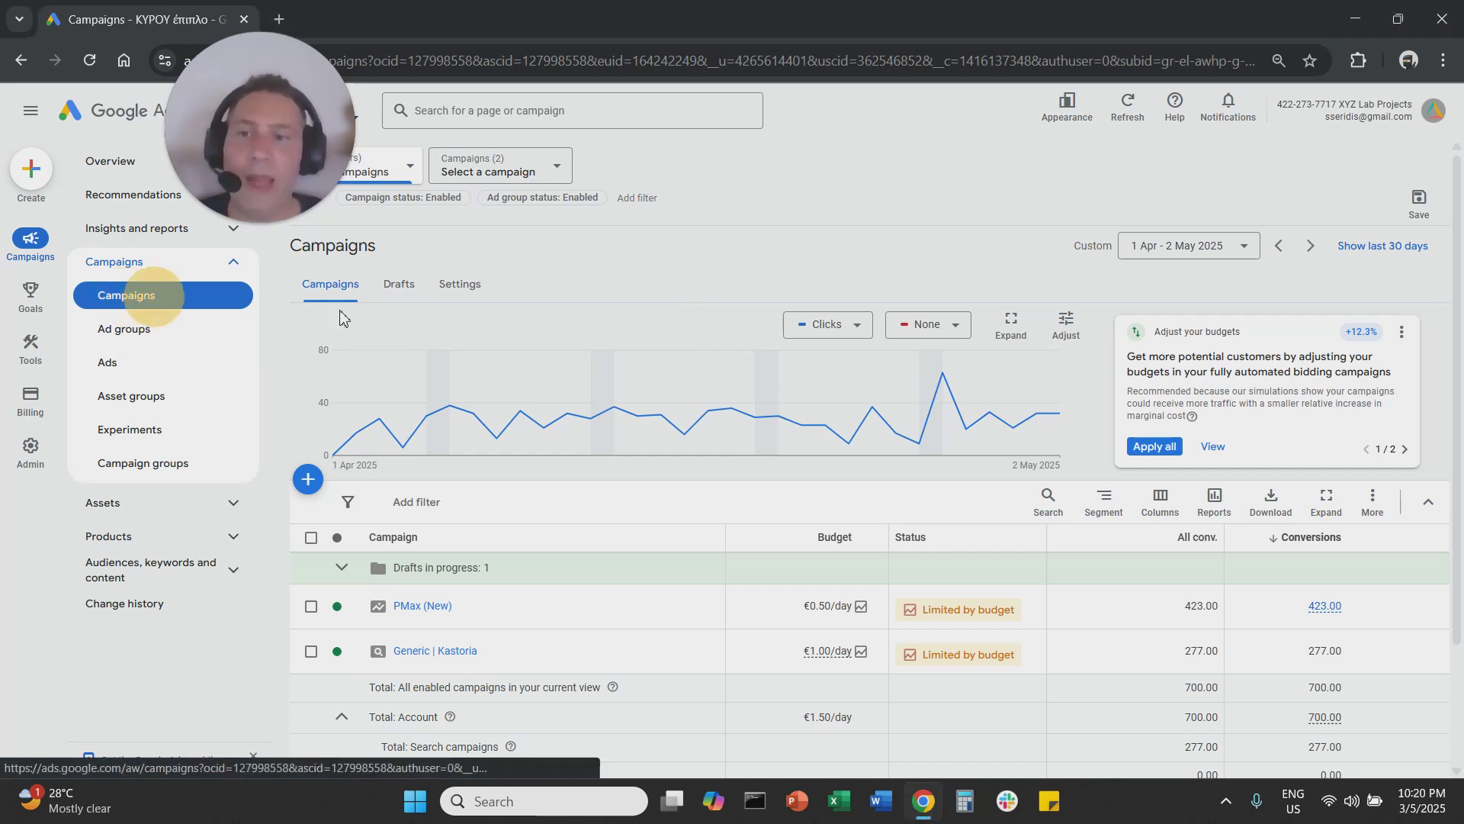
pyautogui.click(306, 482)
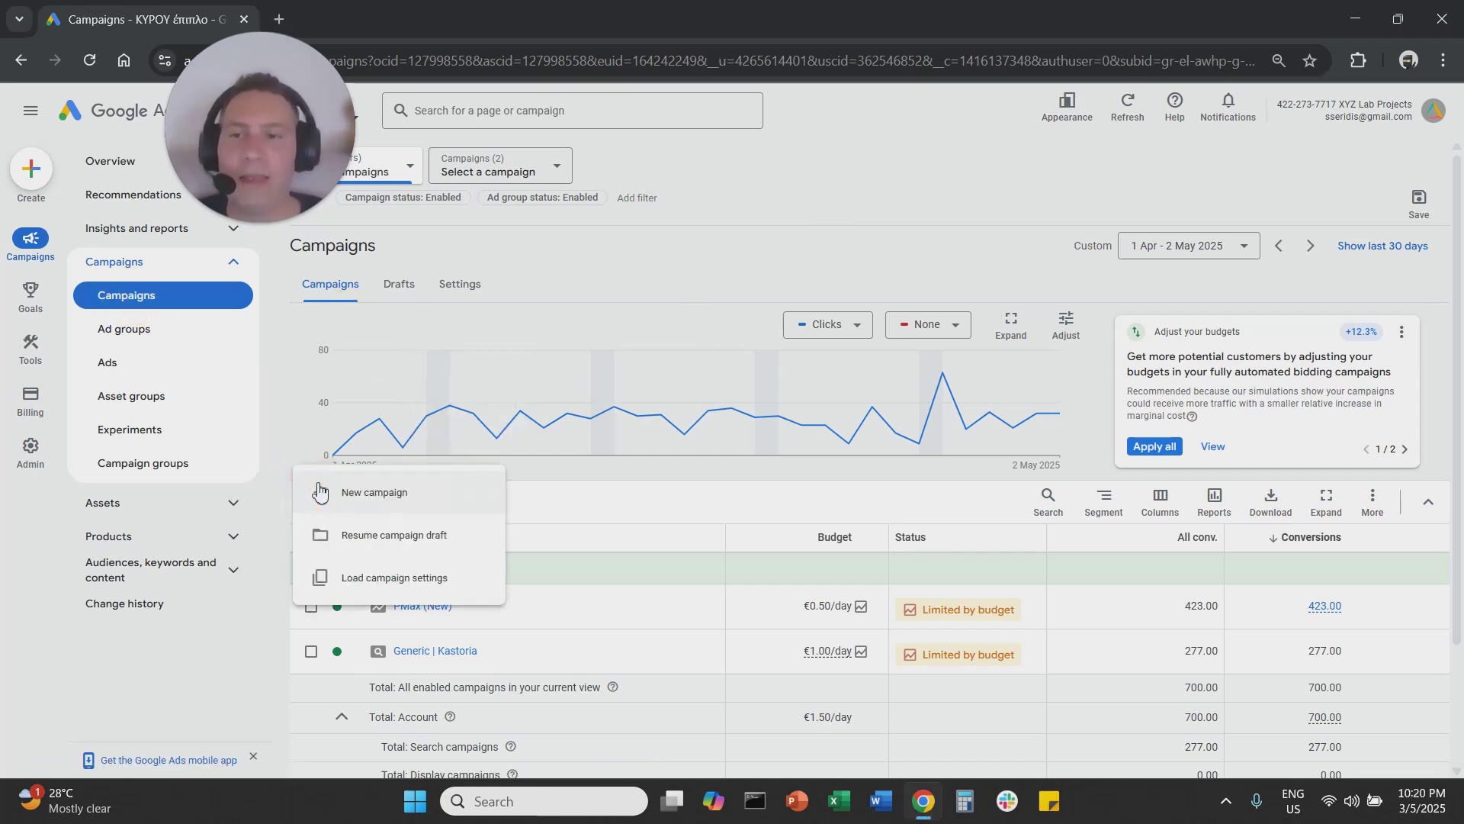
pyautogui.click(414, 509)
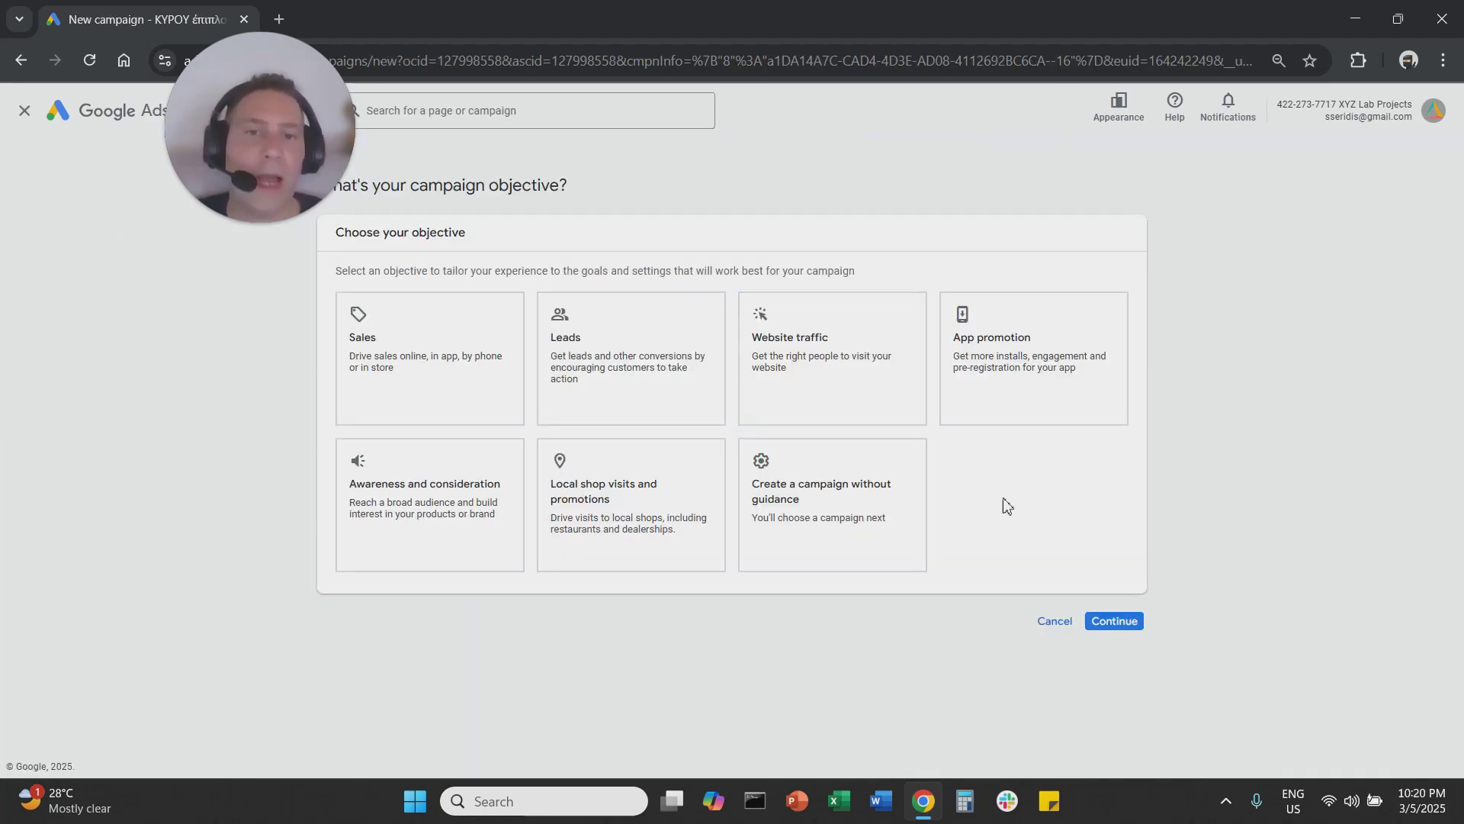
pyautogui.click(900, 530)
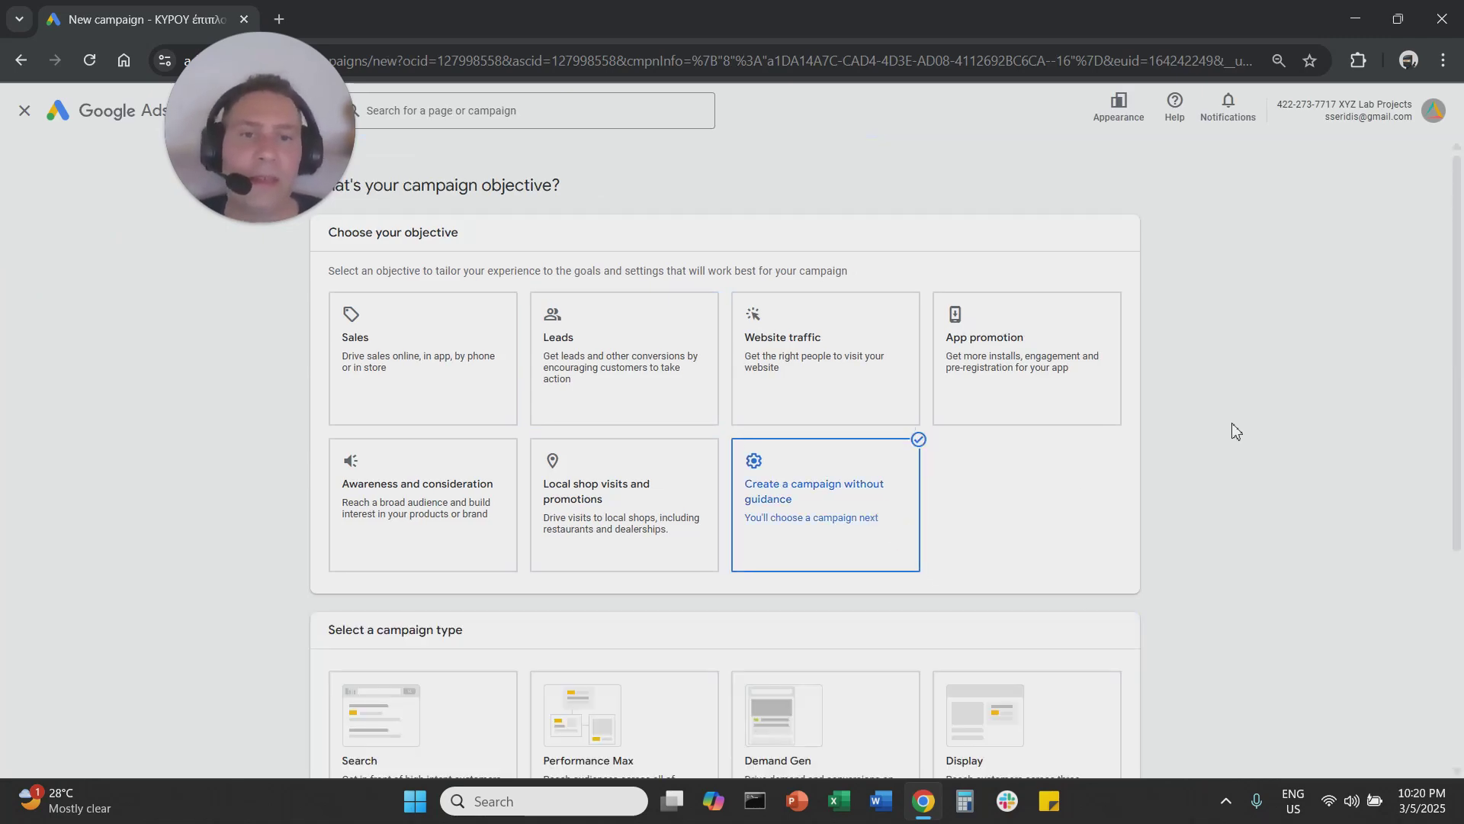
# - Select Demand Gen as the campaign type, keep the account-default conversion goals, and start a new campaign instead of a saved draft
pyautogui.scroll(-4, 1235, 431)
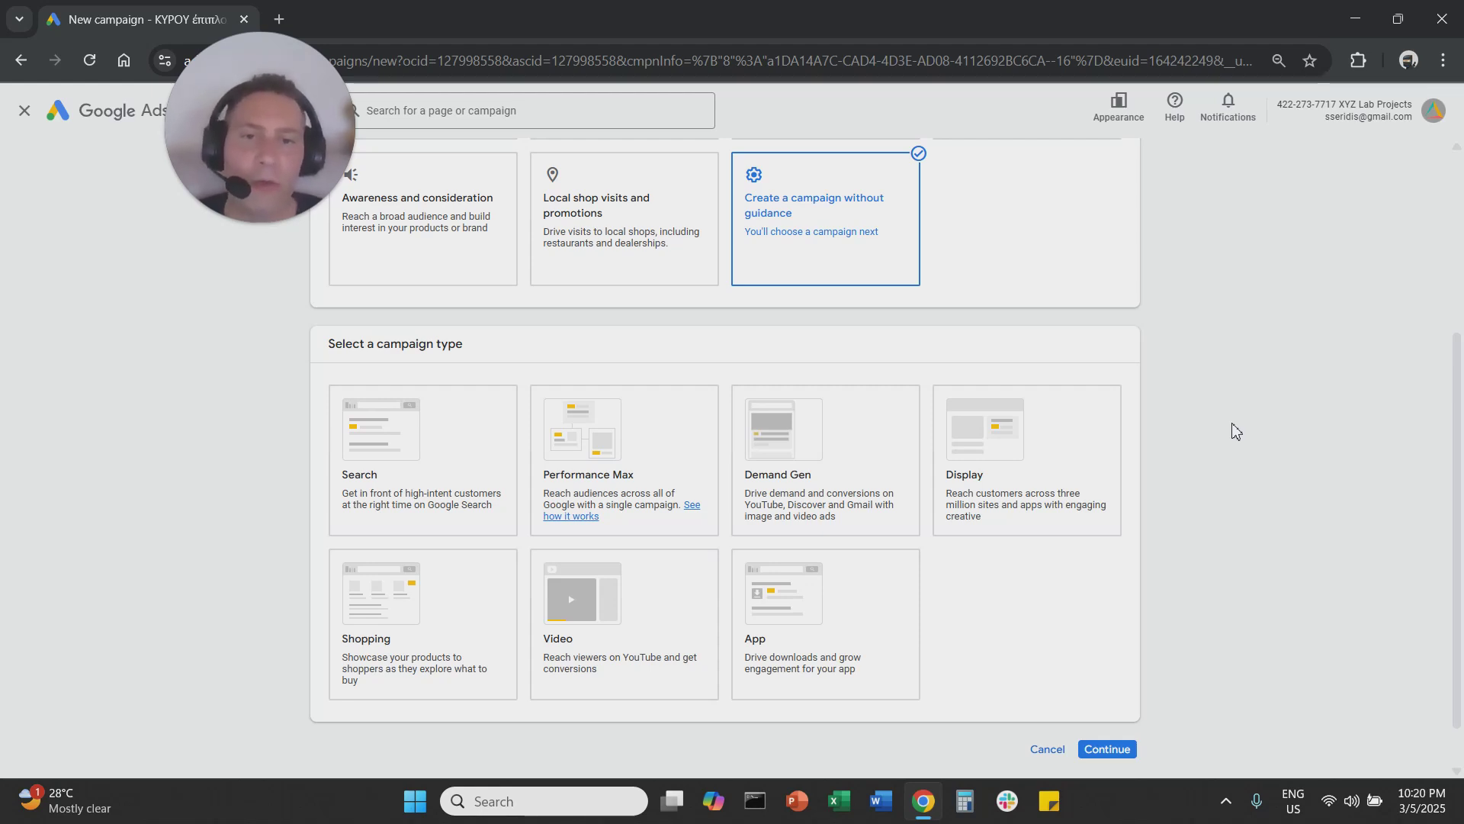
pyautogui.tripleClick(402, 343)
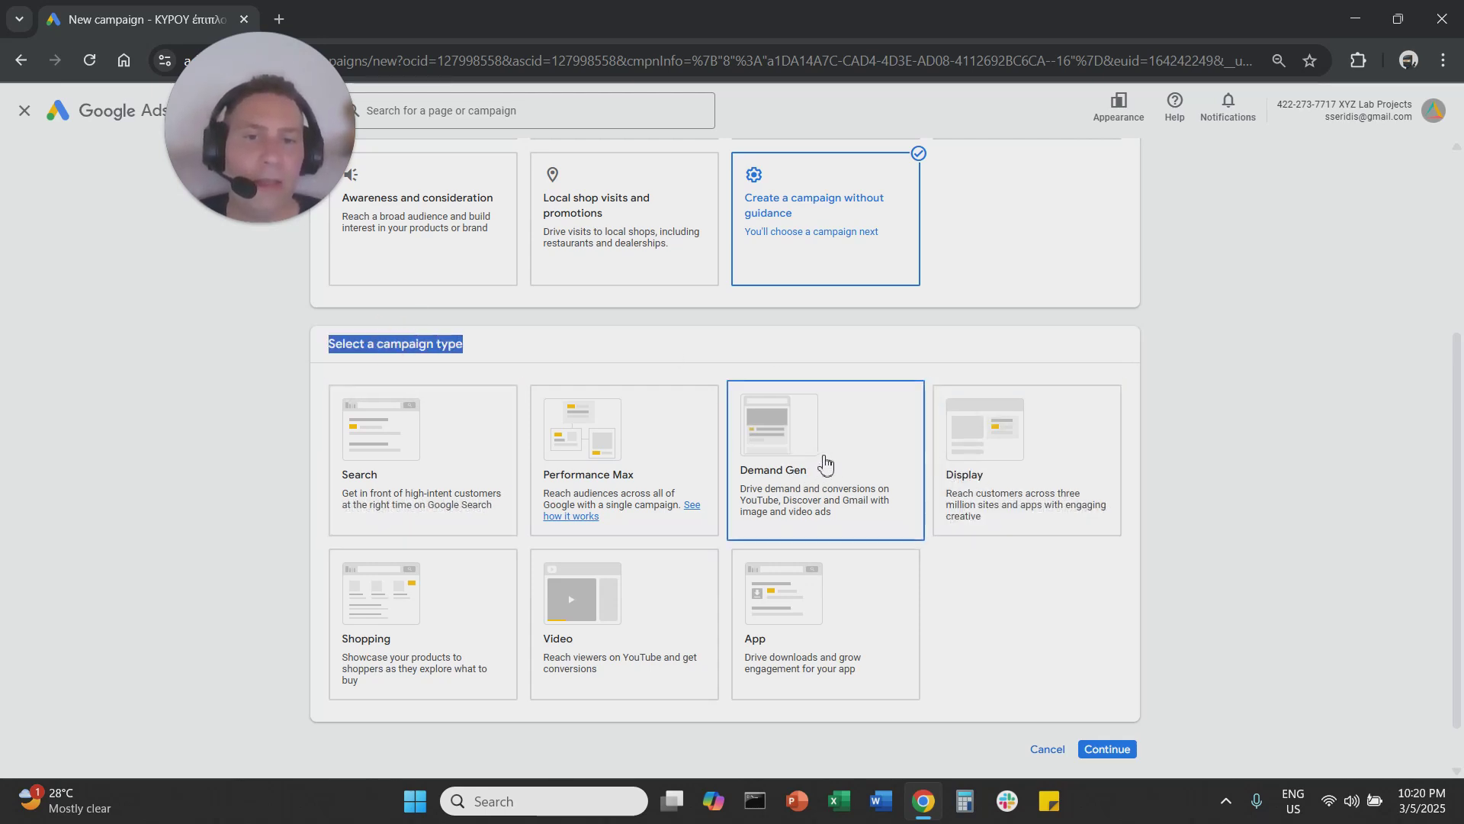
pyautogui.click(824, 461)
pyautogui.scroll(-8, 1223, 436)
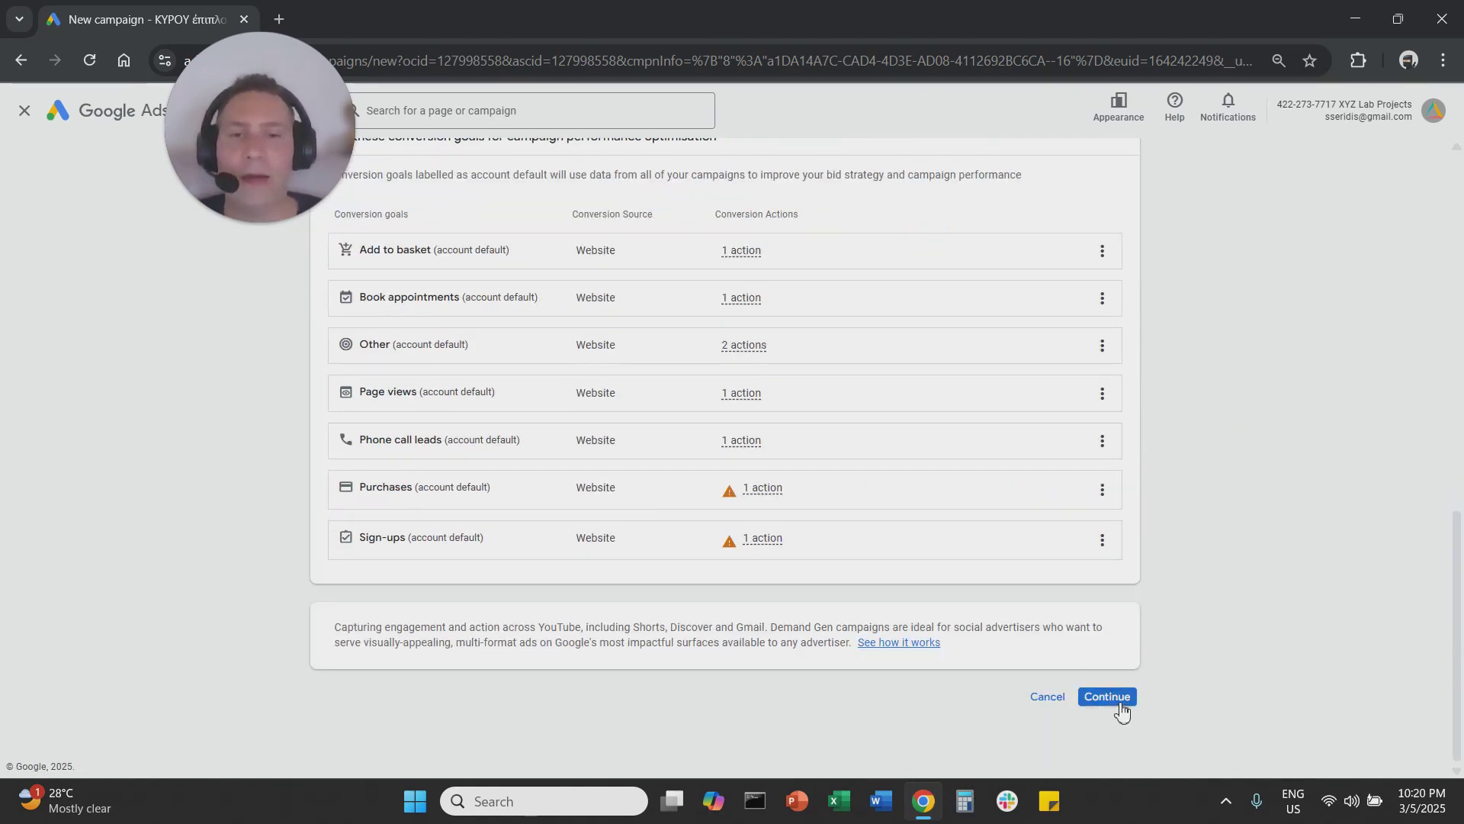
pyautogui.click(1121, 709)
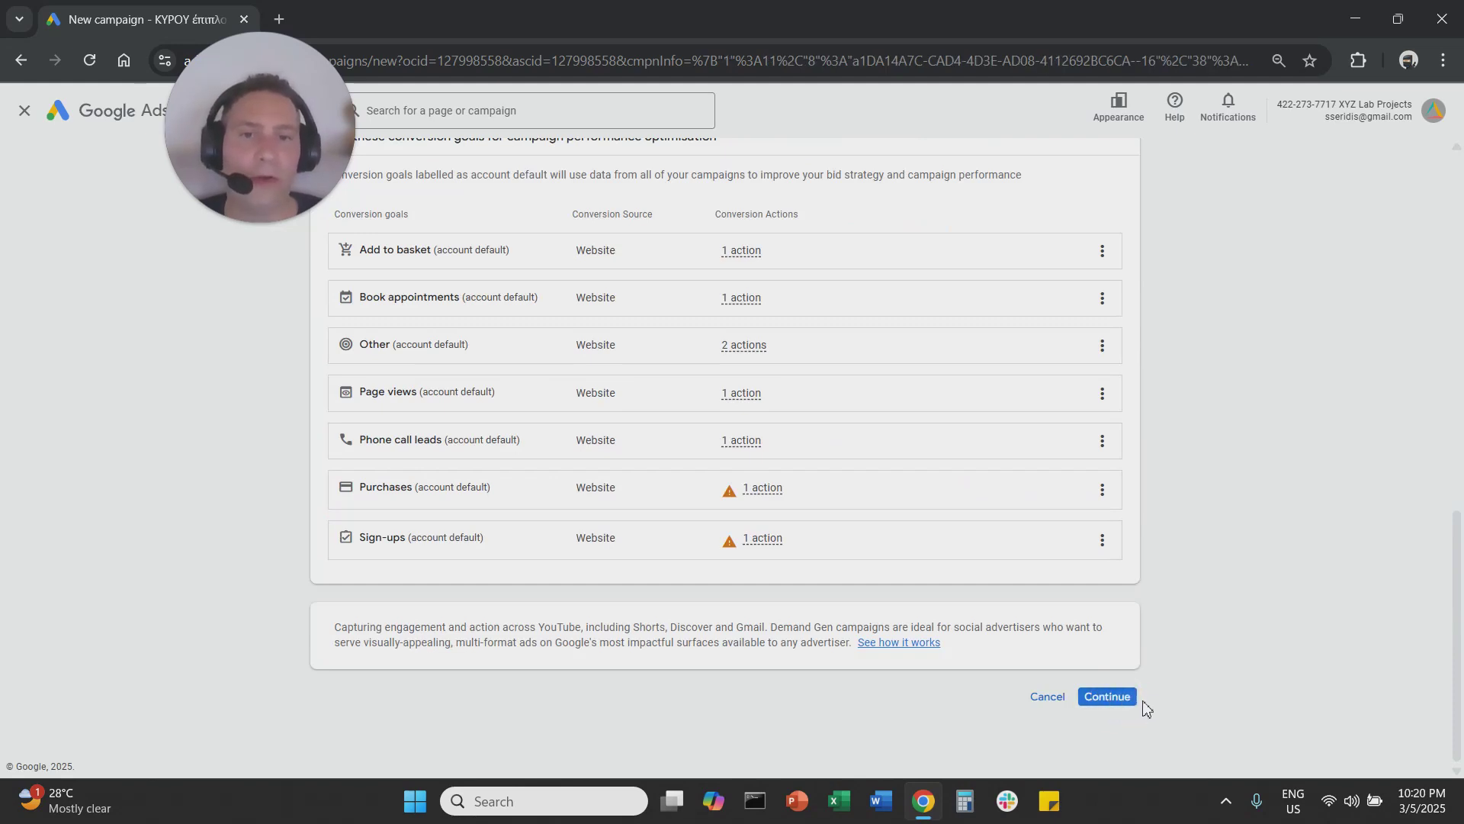
pyautogui.click(1118, 705)
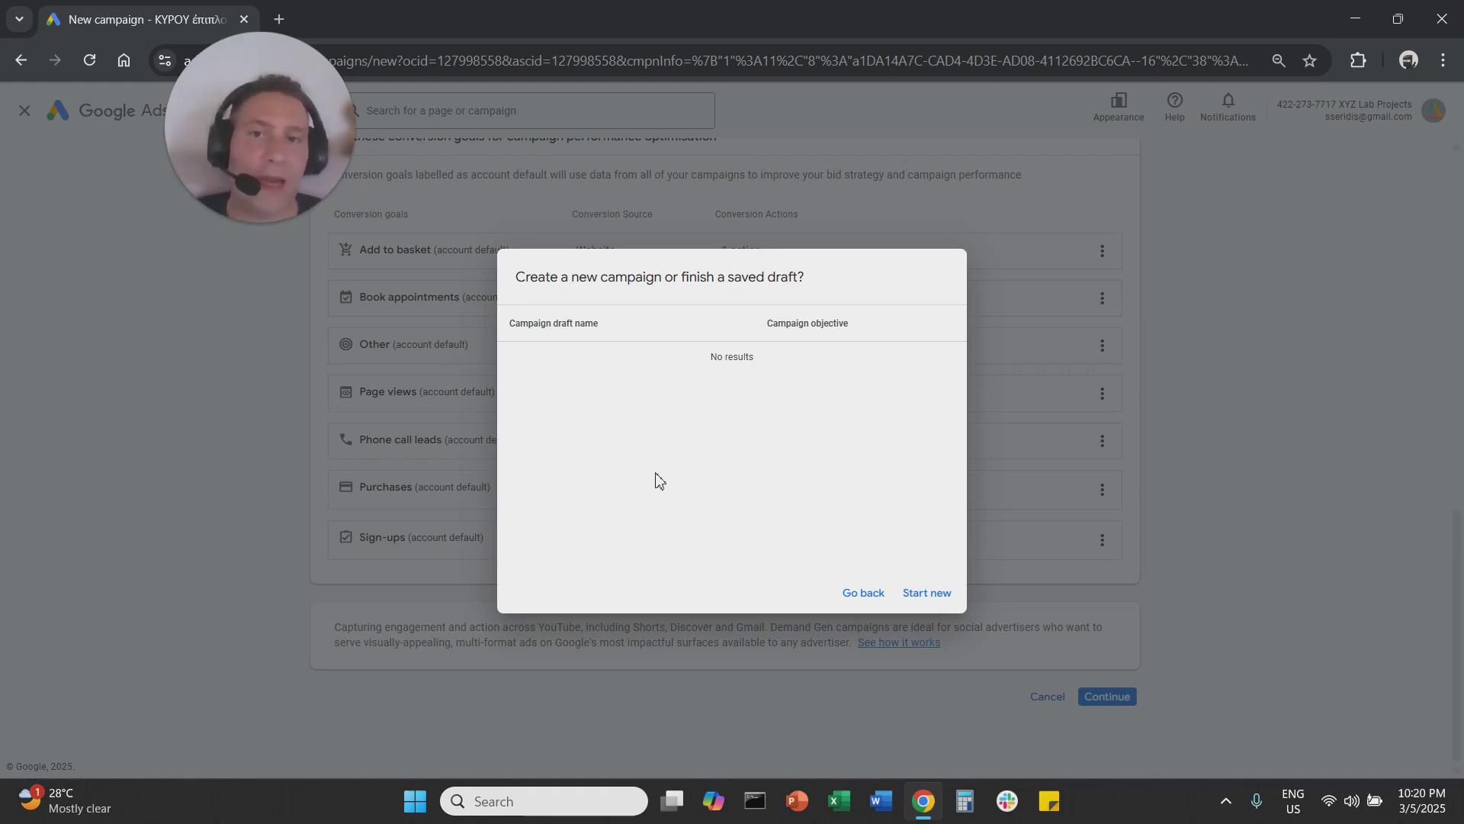
pyautogui.click(943, 601)
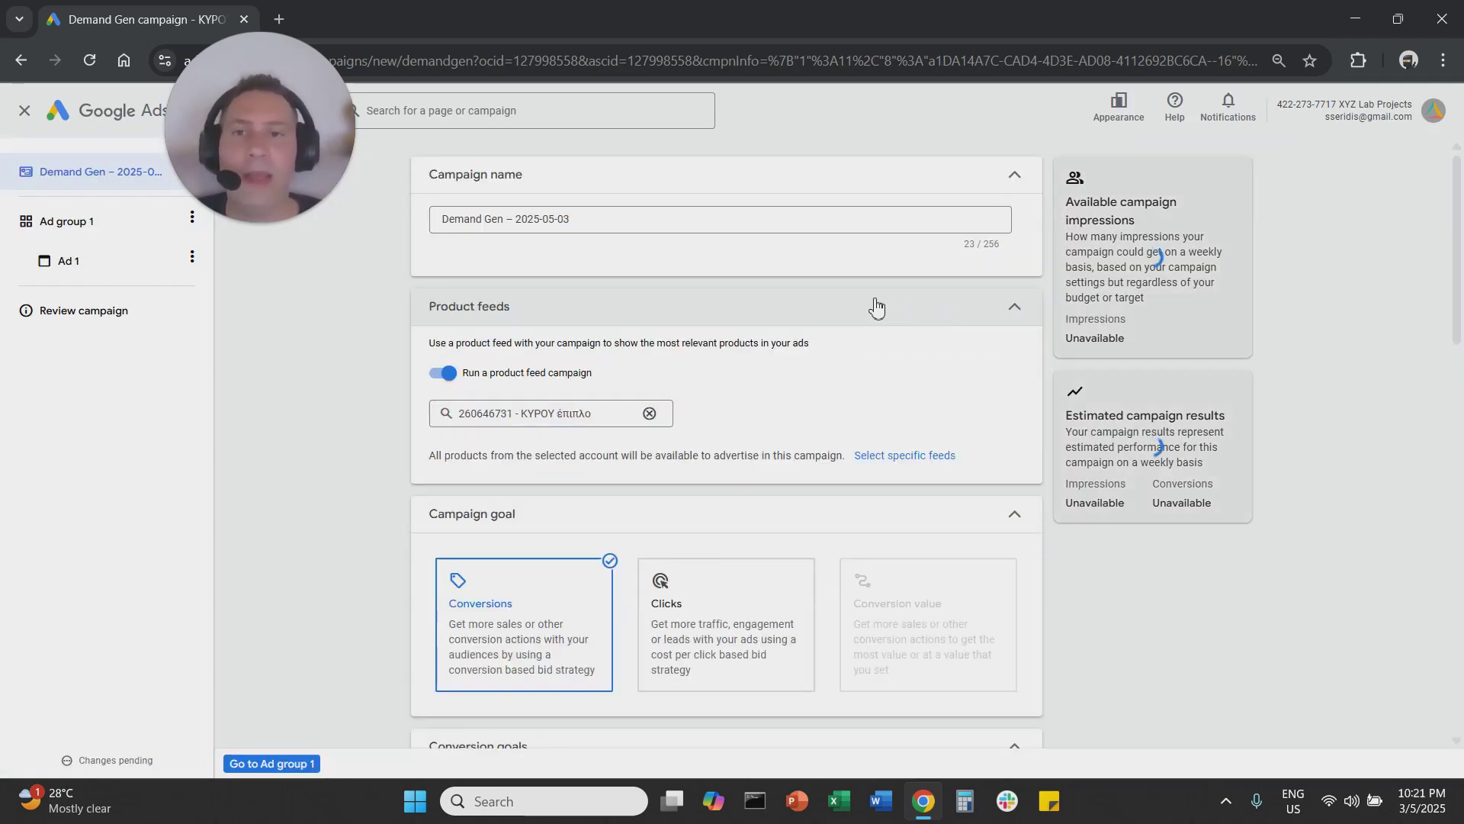
# - Rename the campaign as "Test Demand Gen"
pyautogui.doubleClick(543, 221)
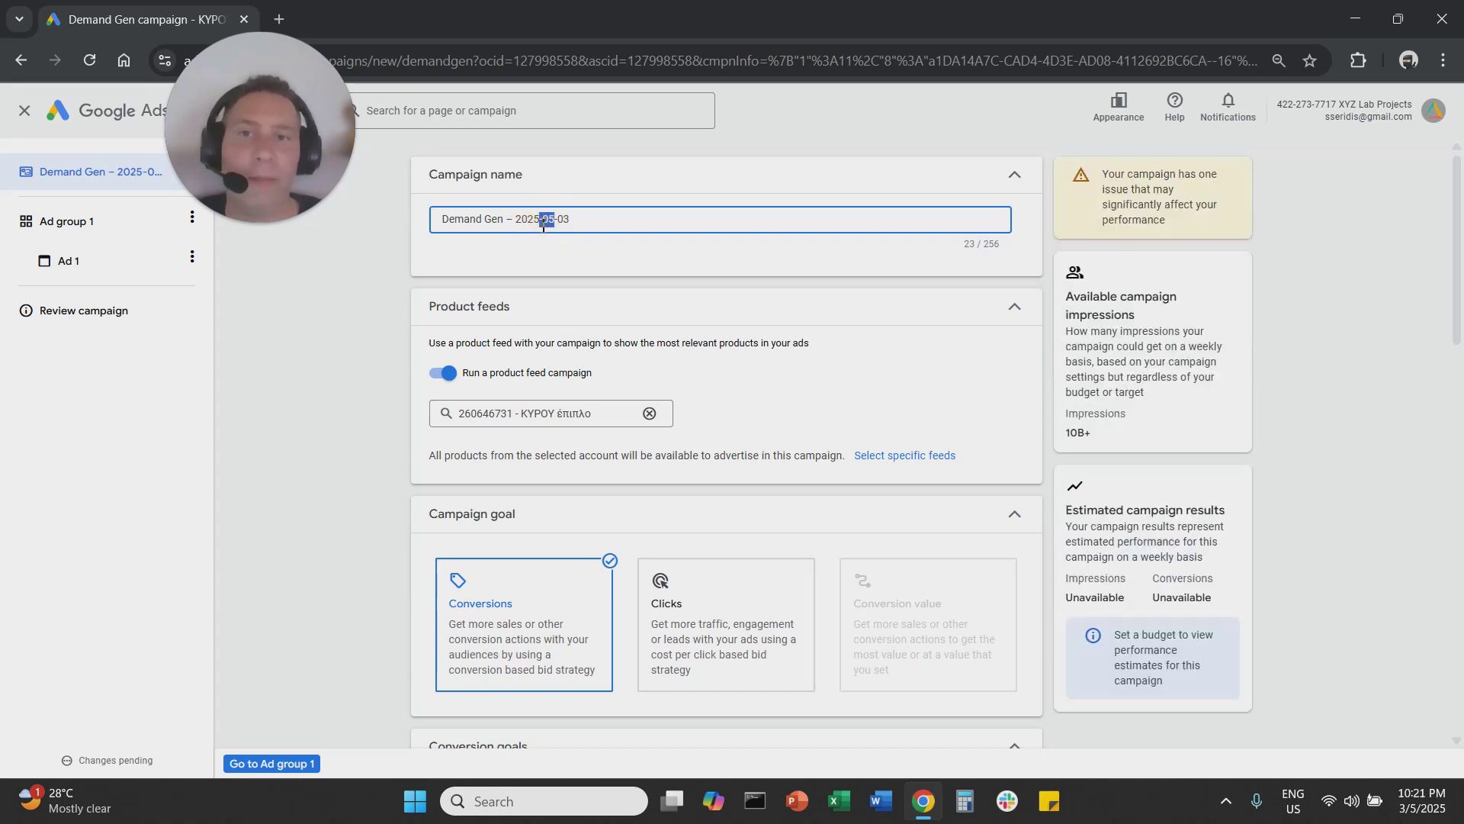
pyautogui.tripleClick(543, 221)
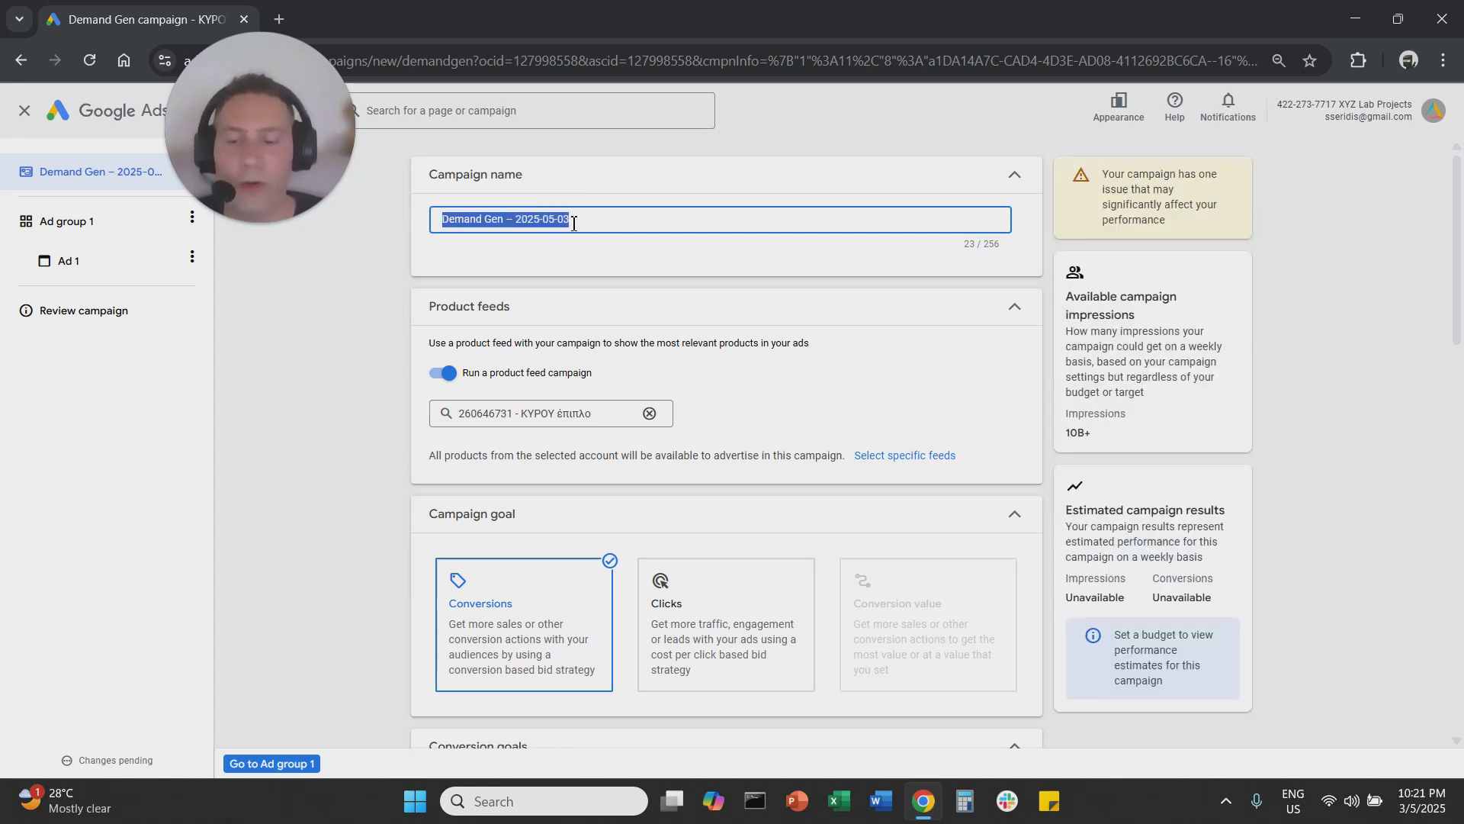
pyautogui.write('Test Demand ')
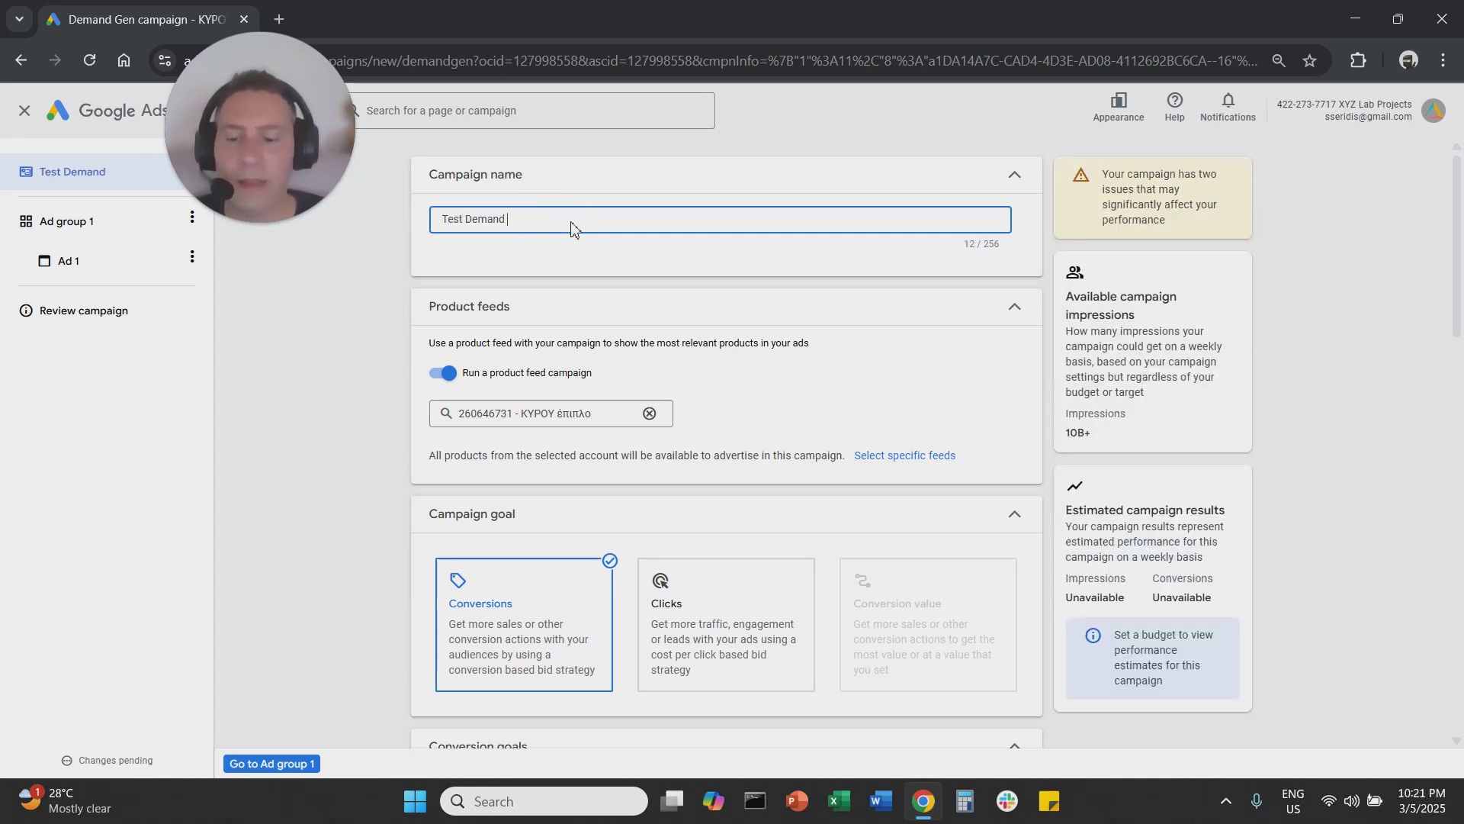
pyautogui.write('Gen')
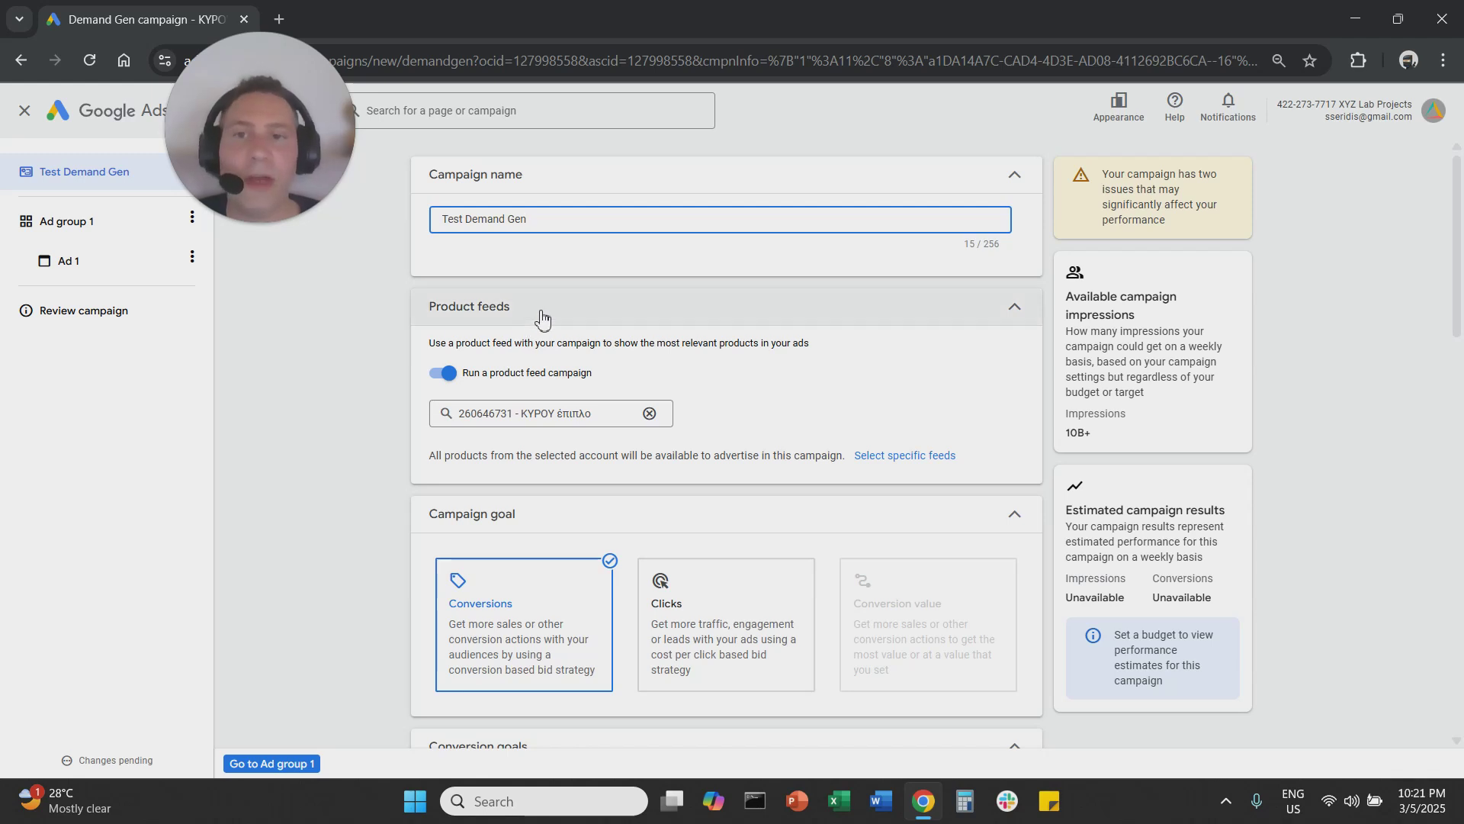
# - Turn off the product feed for the campaign and collapse the Product feeds section
pyautogui.click(447, 375)
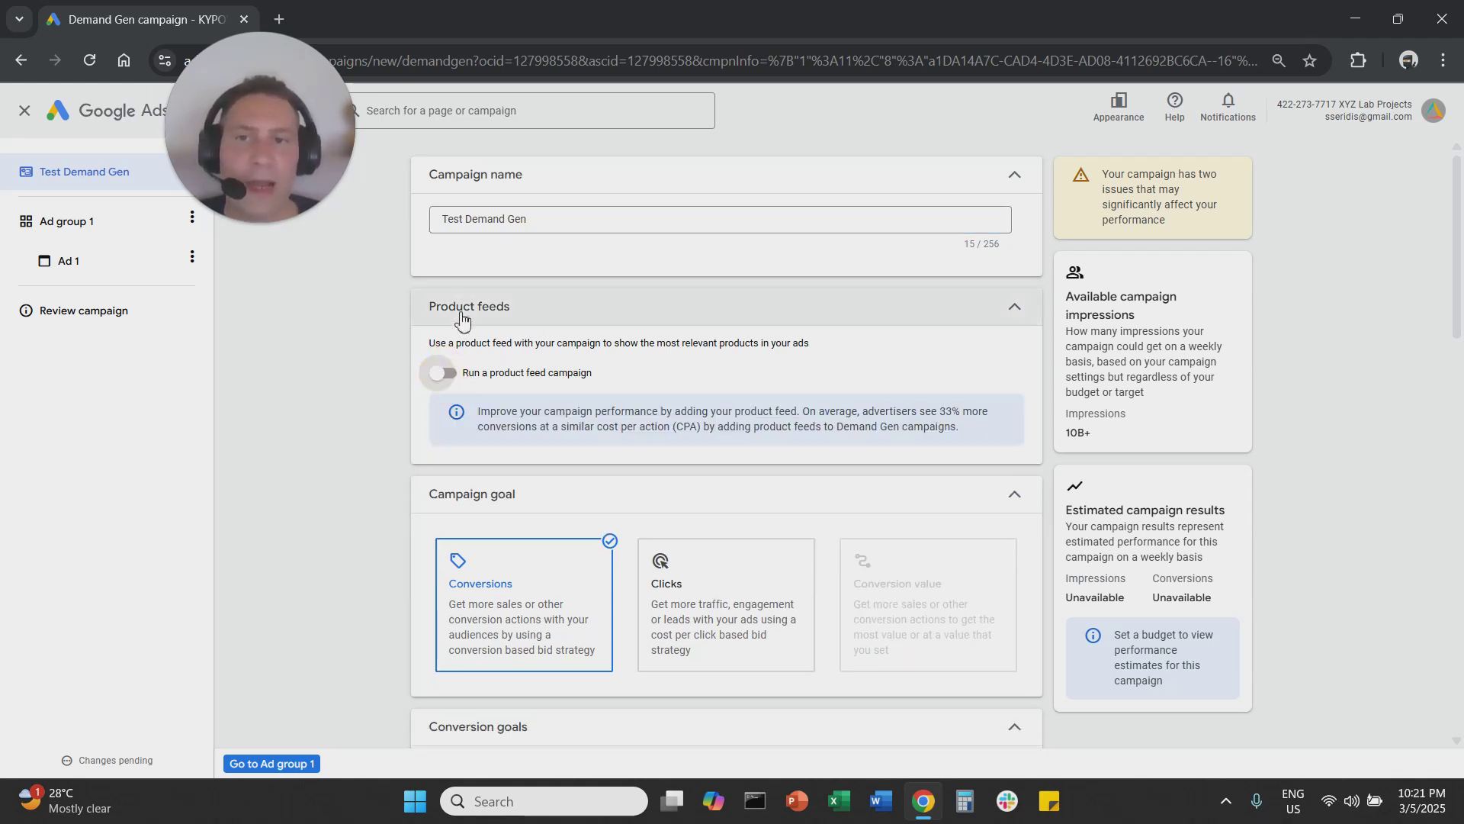
pyautogui.click(437, 375)
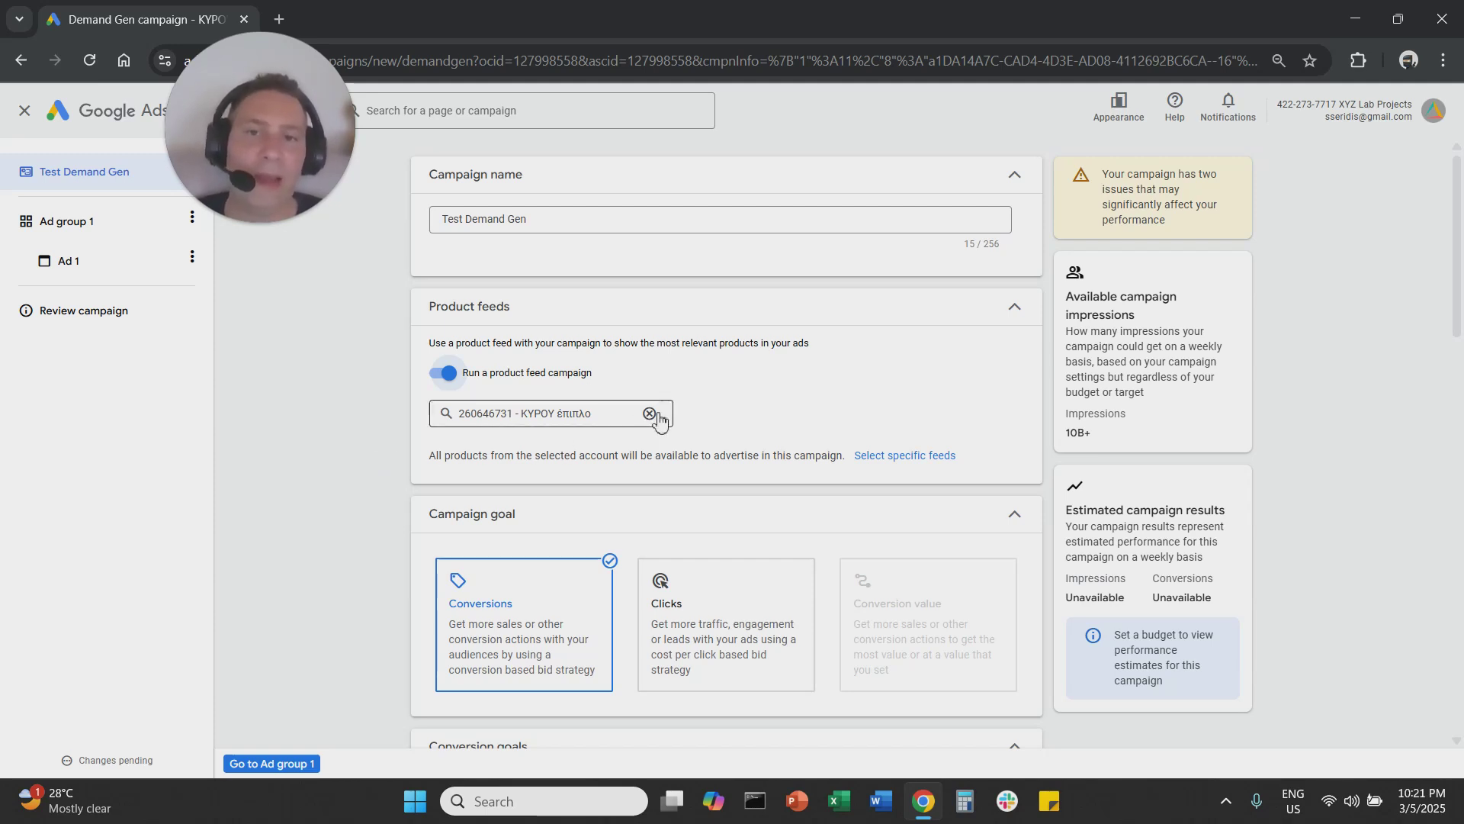
pyautogui.click(453, 378)
pyautogui.click(991, 320)
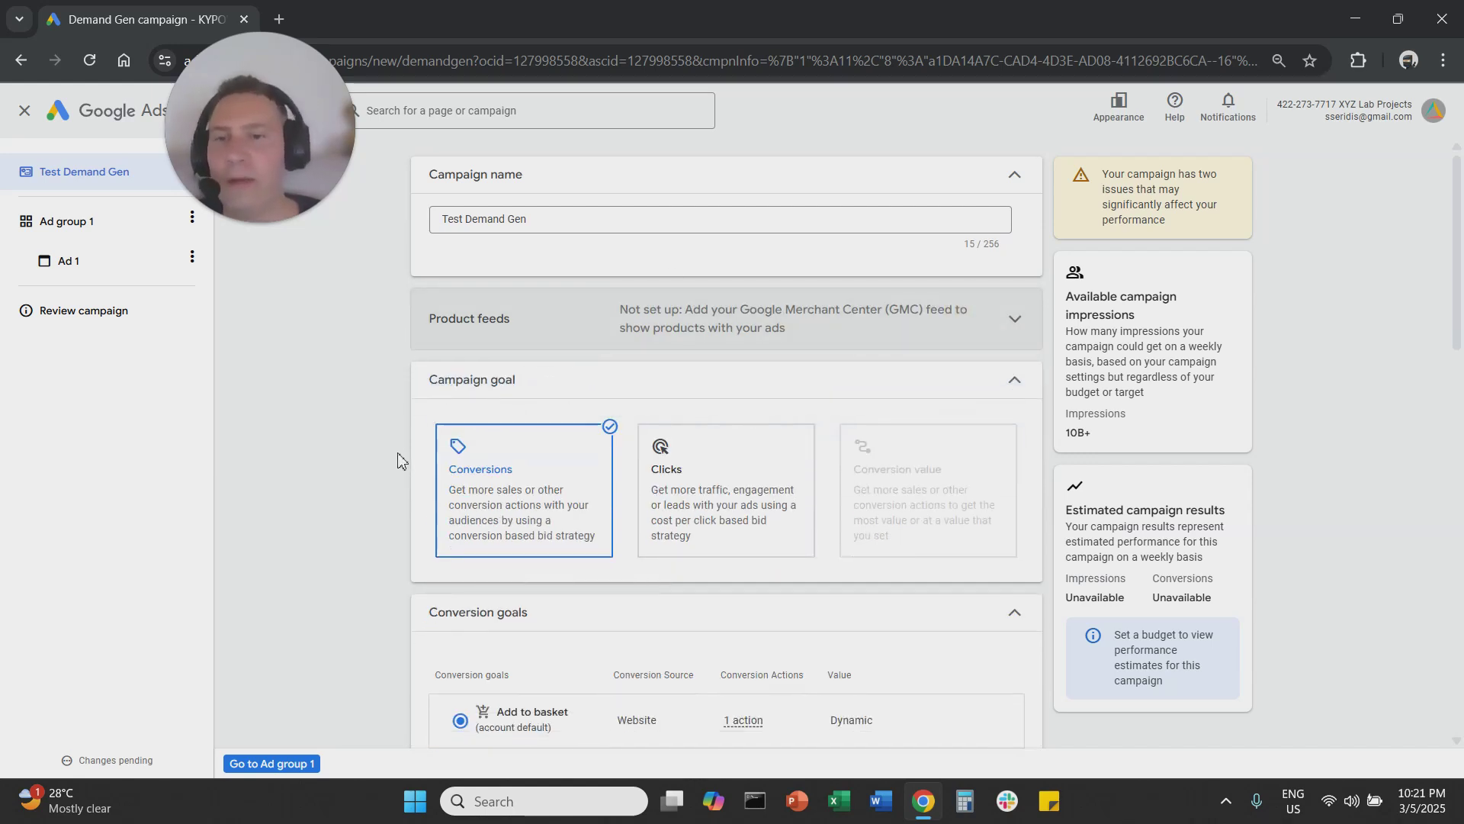
# - Keep Conversions as the campaign goal and select Book appointments as the conversion goal
pyautogui.scroll(-1, 397, 461)
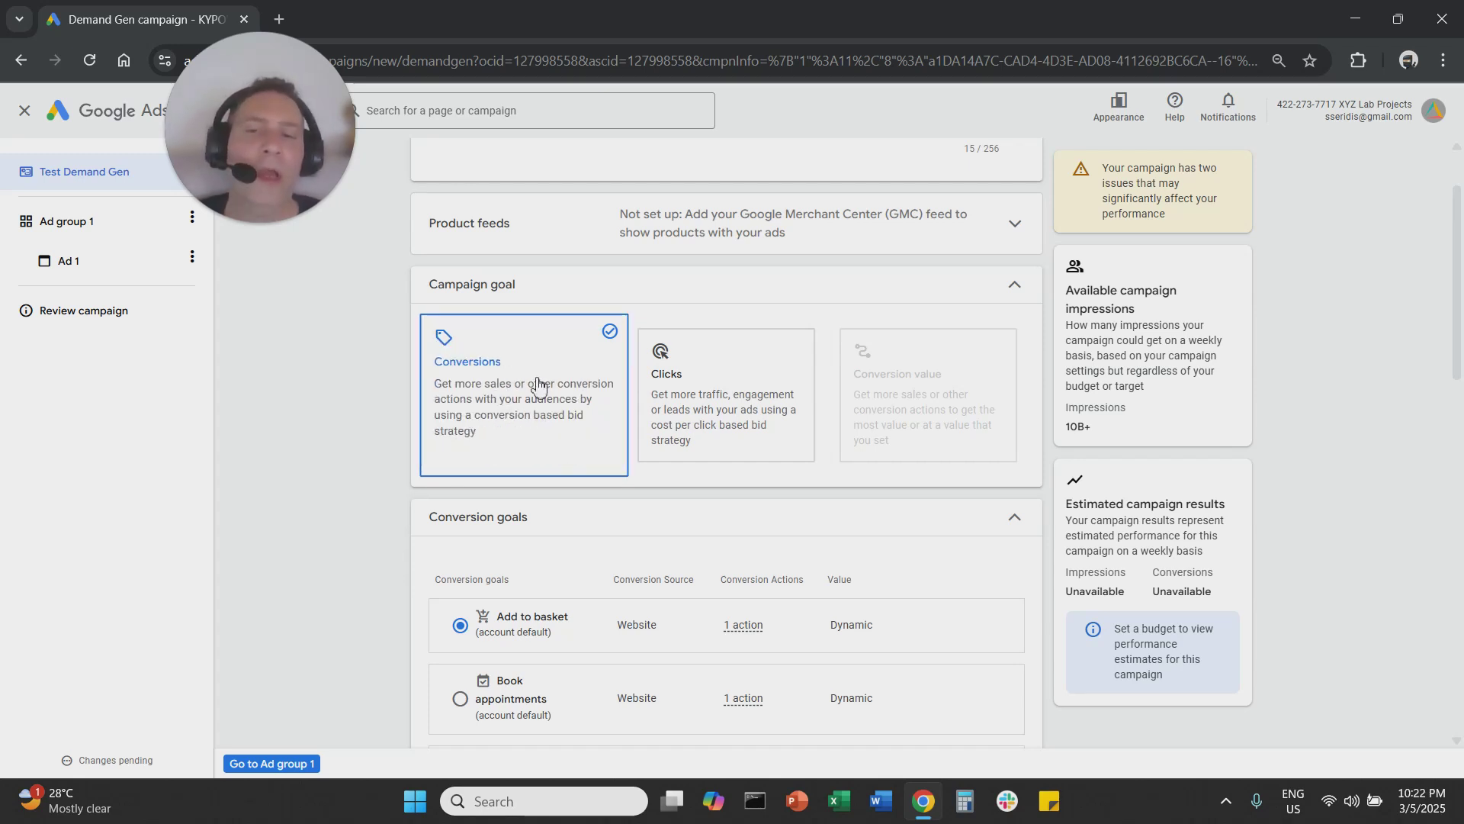
pyautogui.scroll(-2, 359, 451)
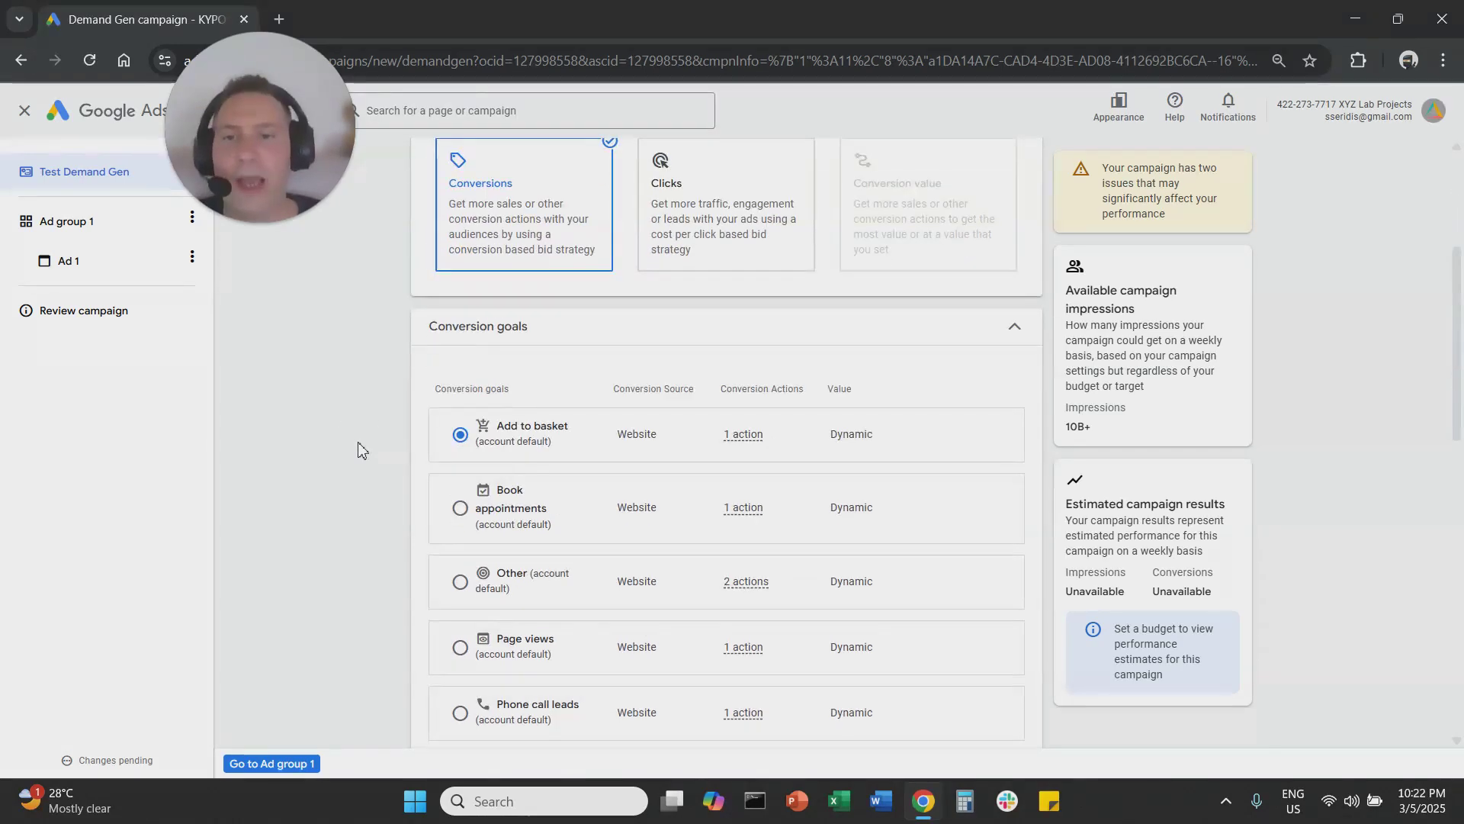
pyautogui.scroll(-1, 360, 451)
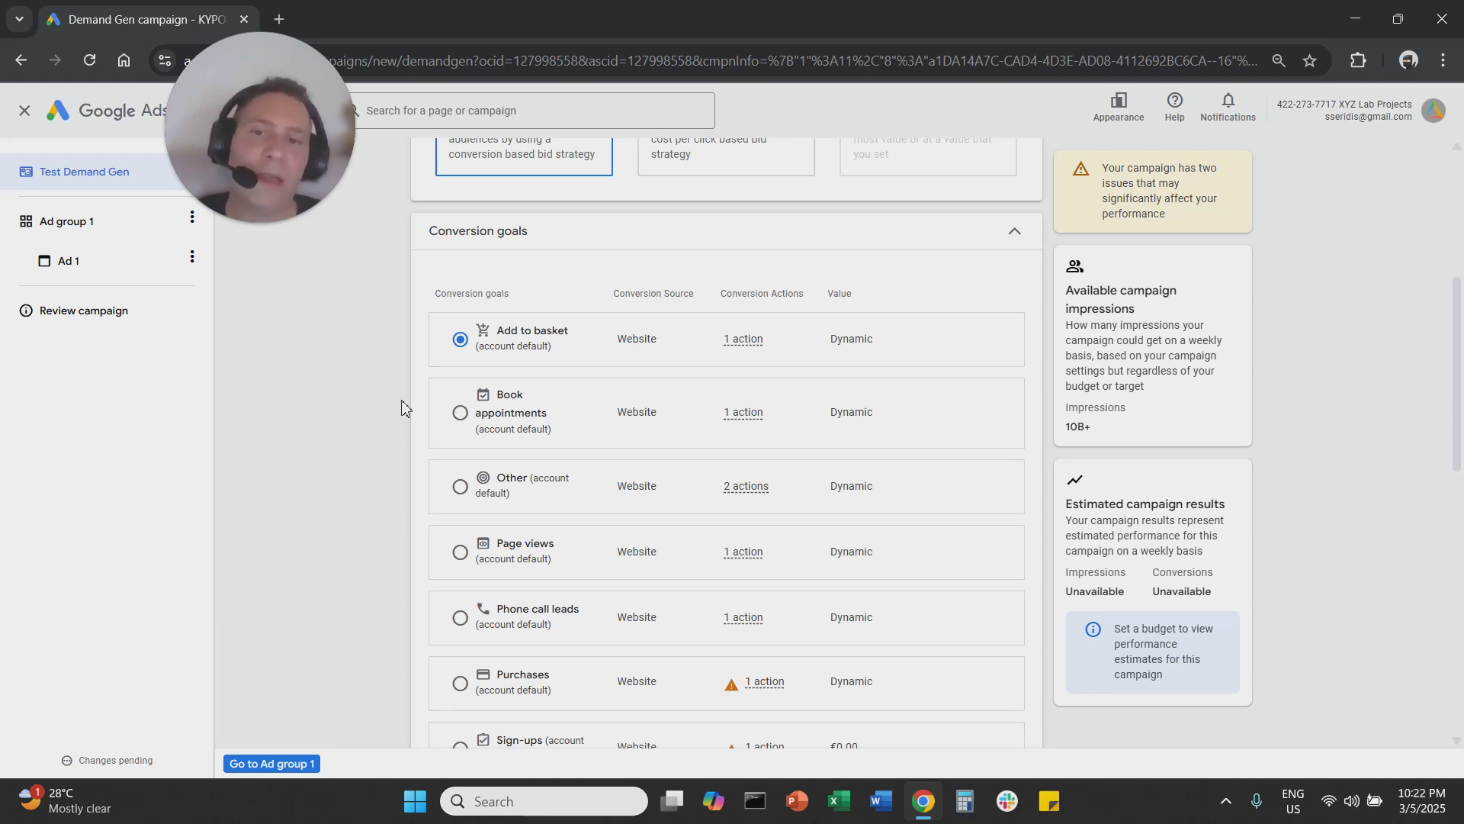
pyautogui.scroll(-1, 404, 408)
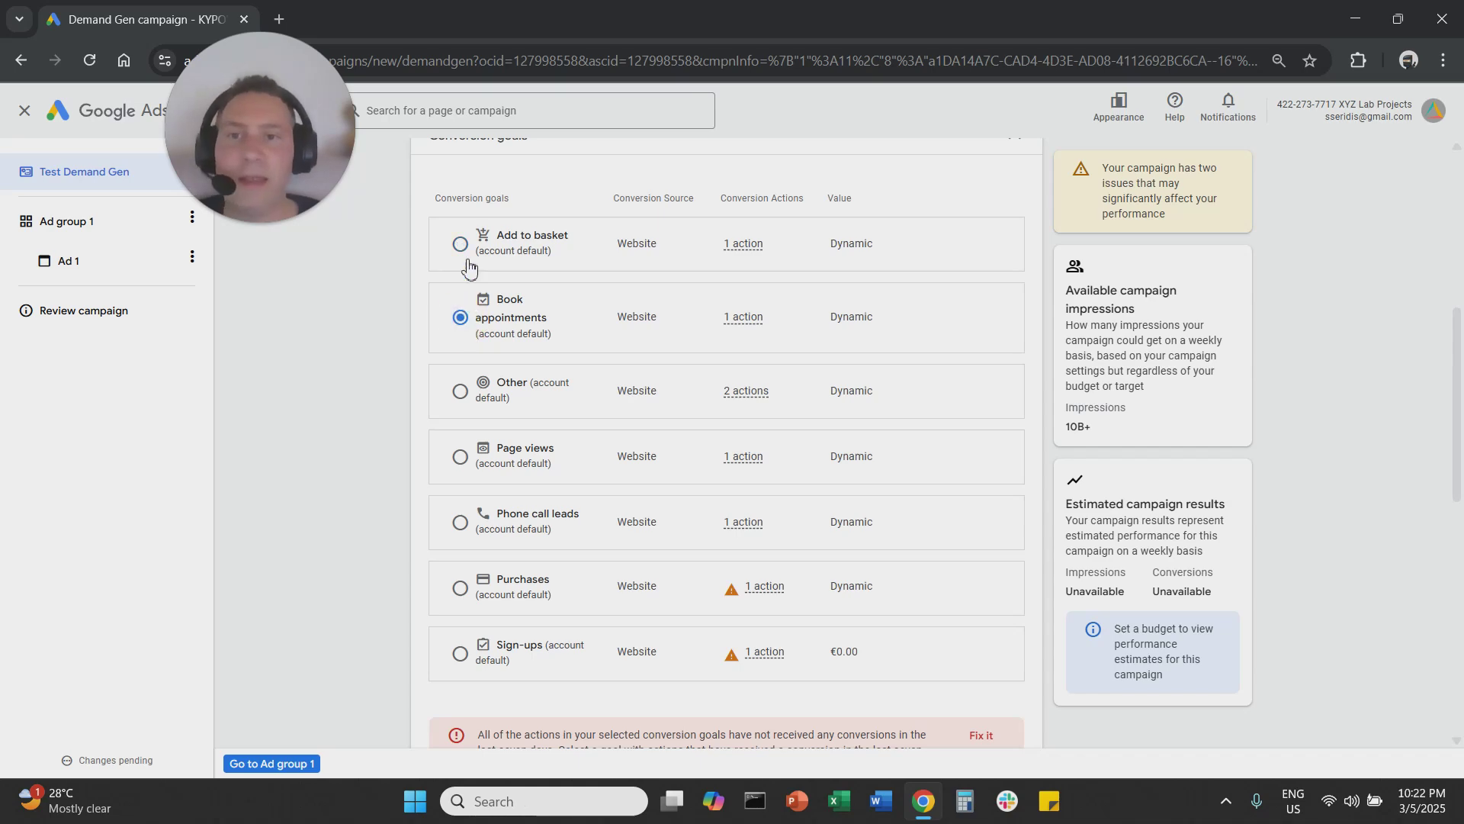
# - Try out the optional target cost per action, disable it again, and collapse its section
pyautogui.scroll(-5, 396, 404)
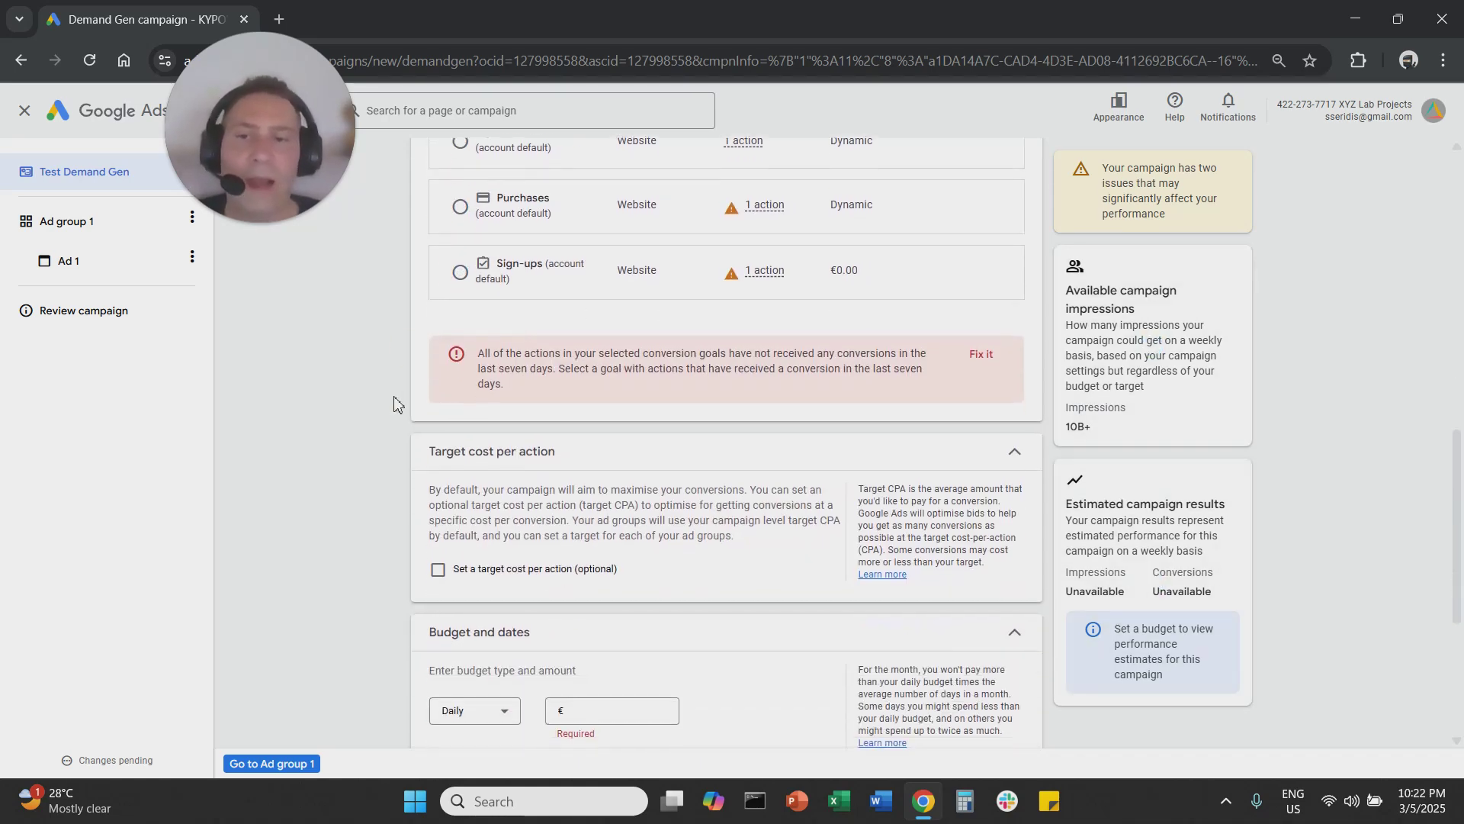
pyautogui.scroll(-4, 397, 405)
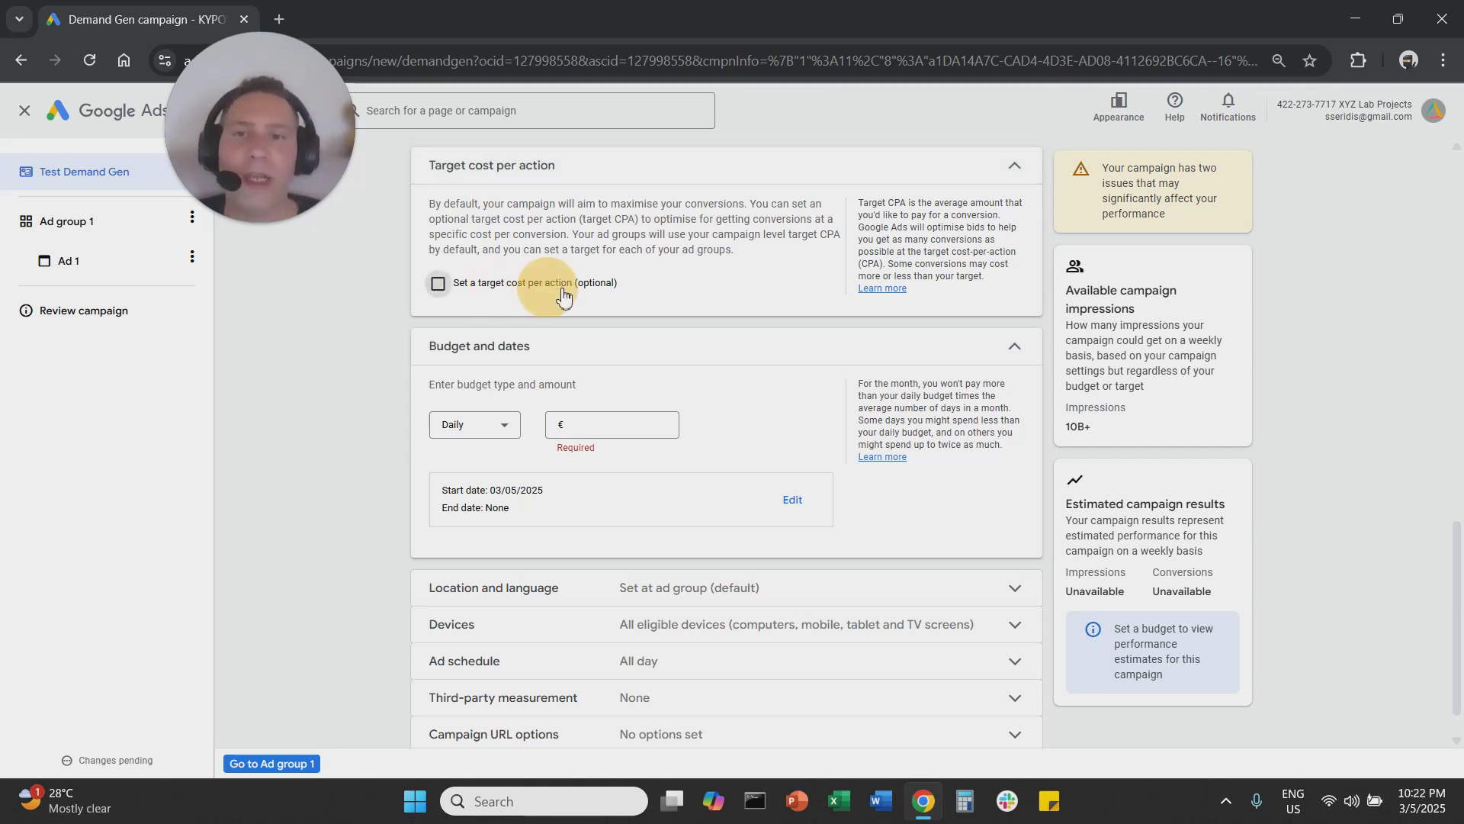
pyautogui.click(438, 284)
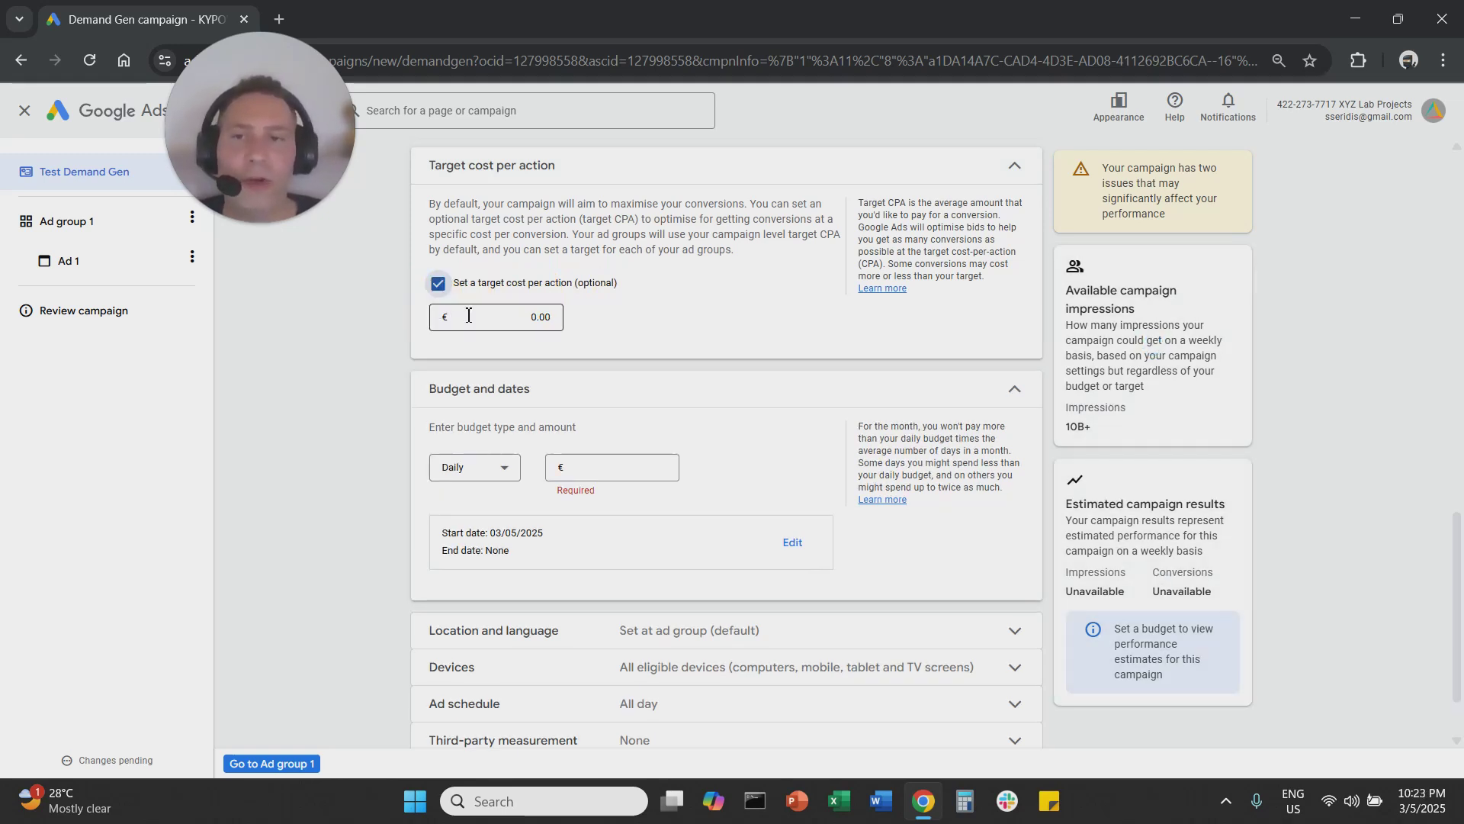
pyautogui.click(470, 316)
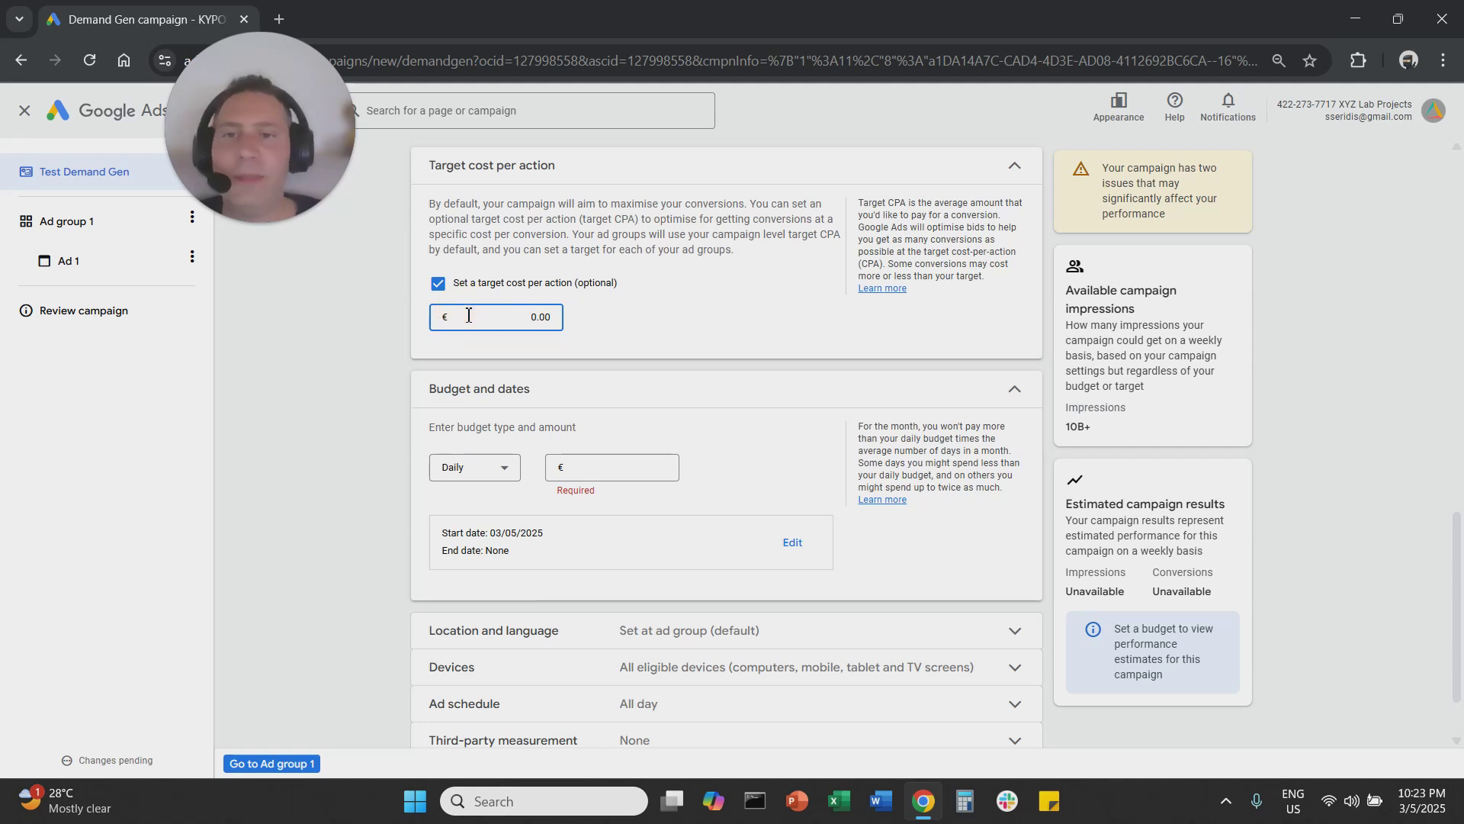
pyautogui.doubleClick(540, 317)
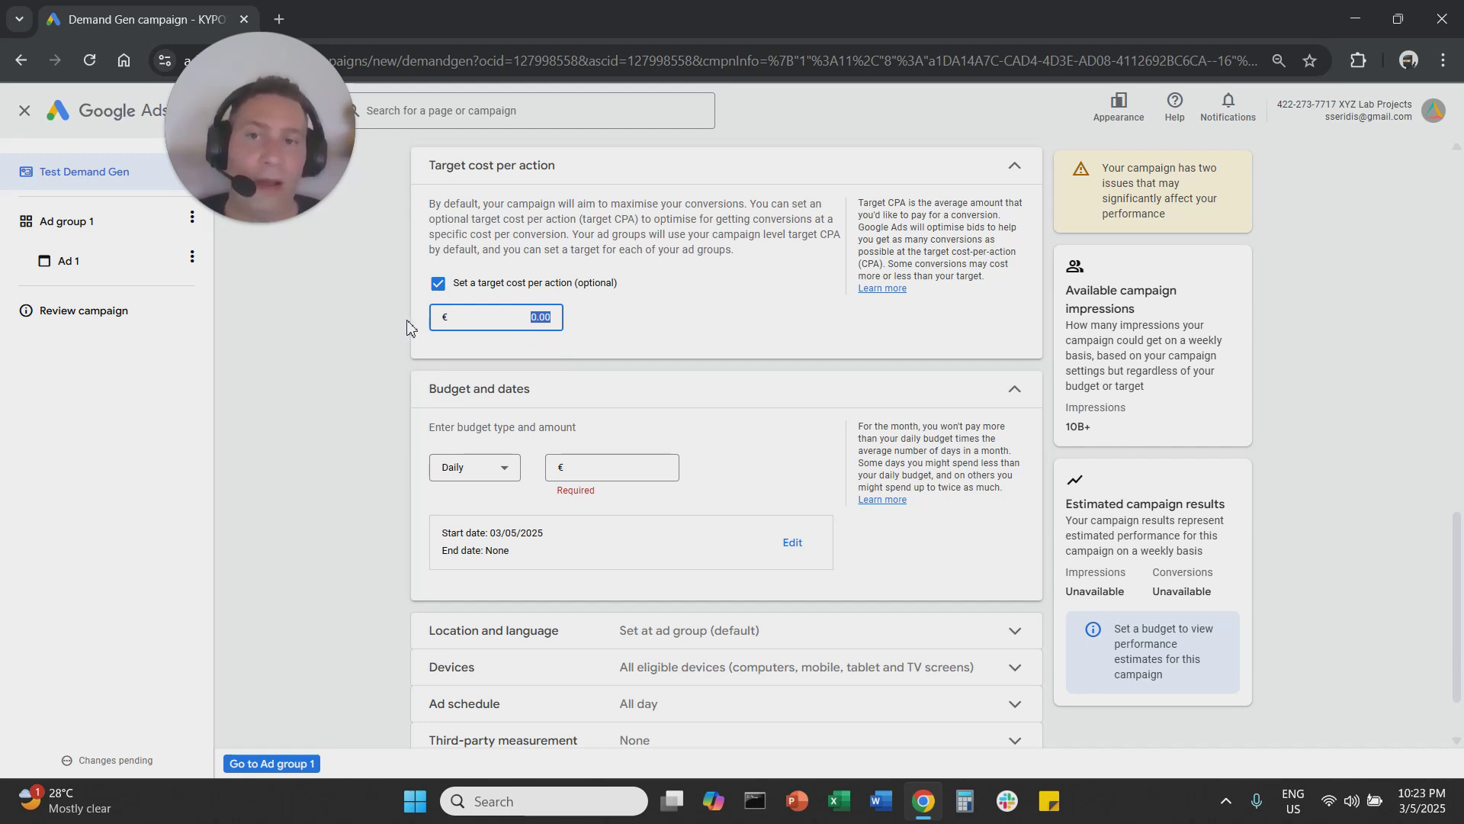
pyautogui.click(438, 283)
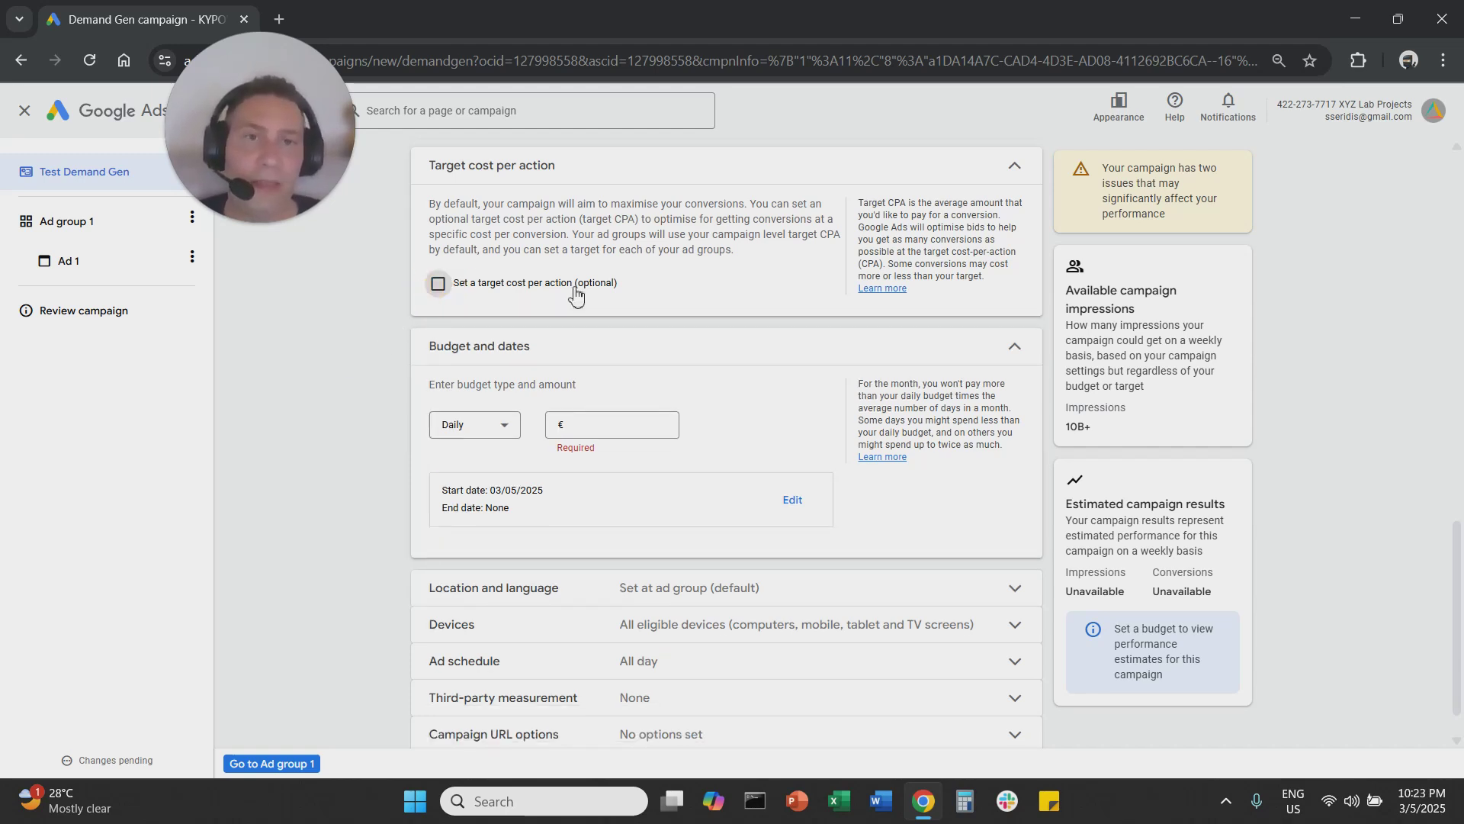
pyautogui.click(1028, 175)
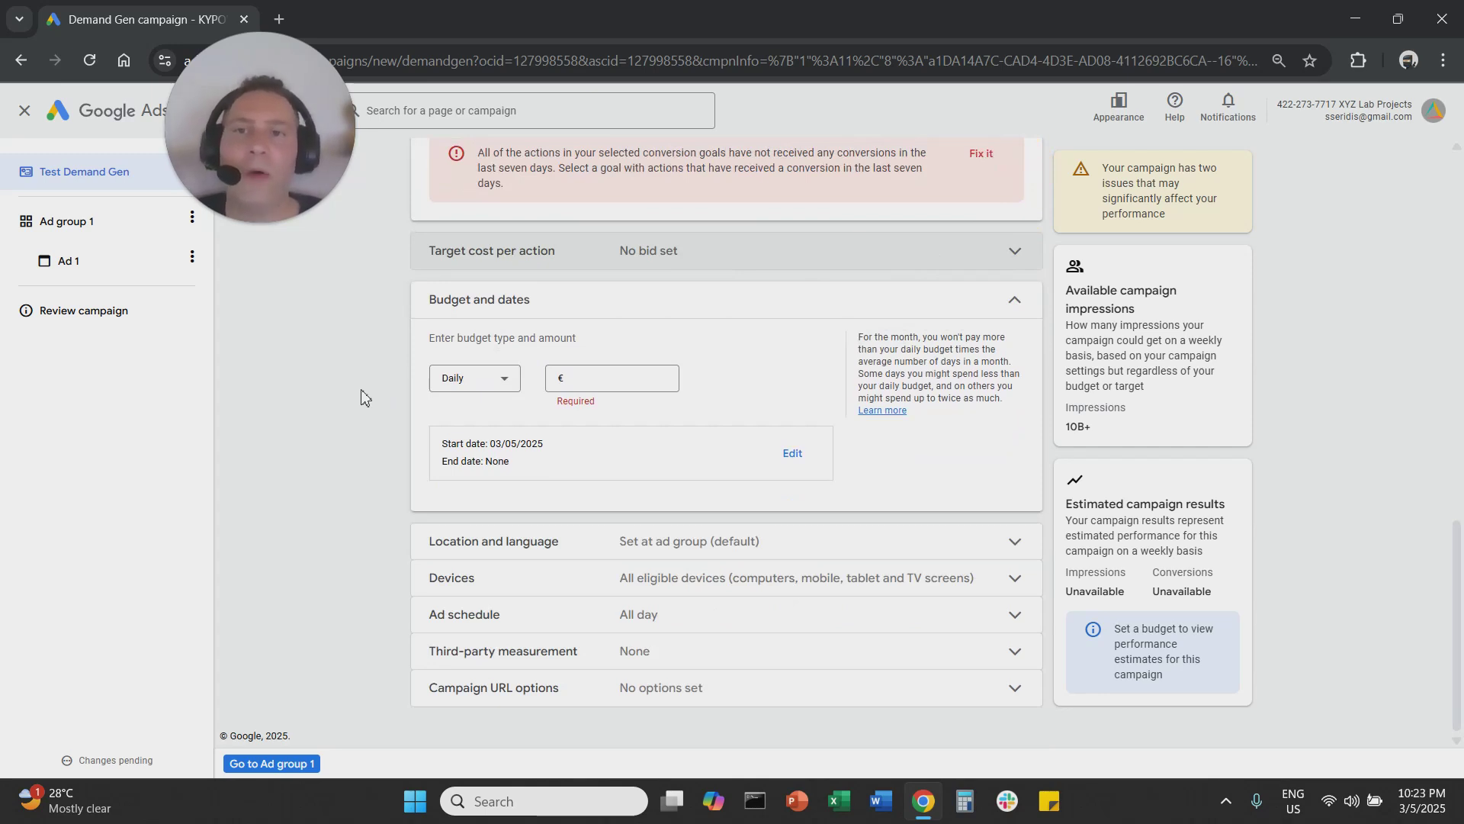
# - Try the Campaign total budget type and switch the budget back to Daily
pyautogui.click(484, 379)
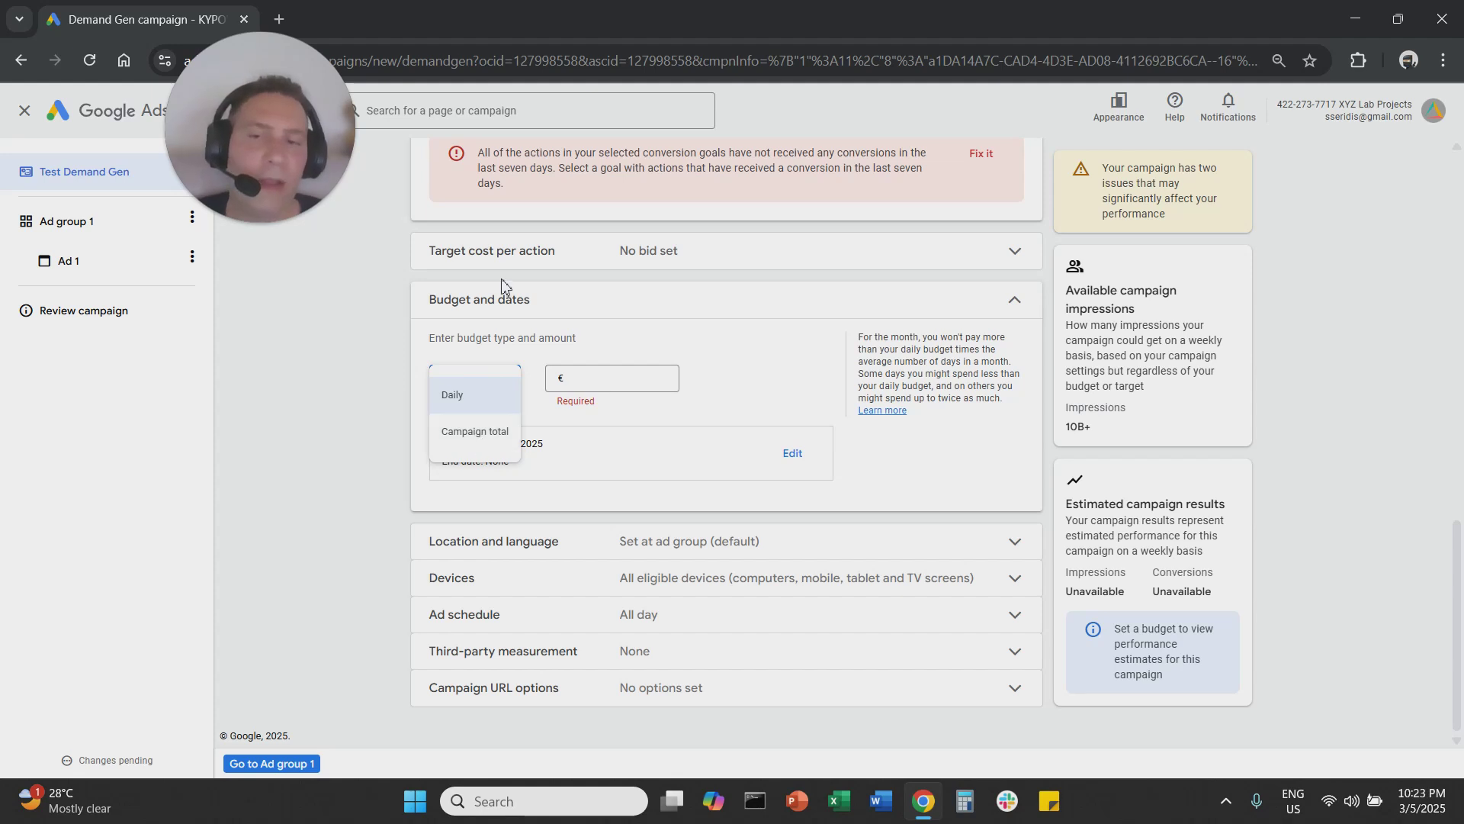
pyautogui.click(479, 431)
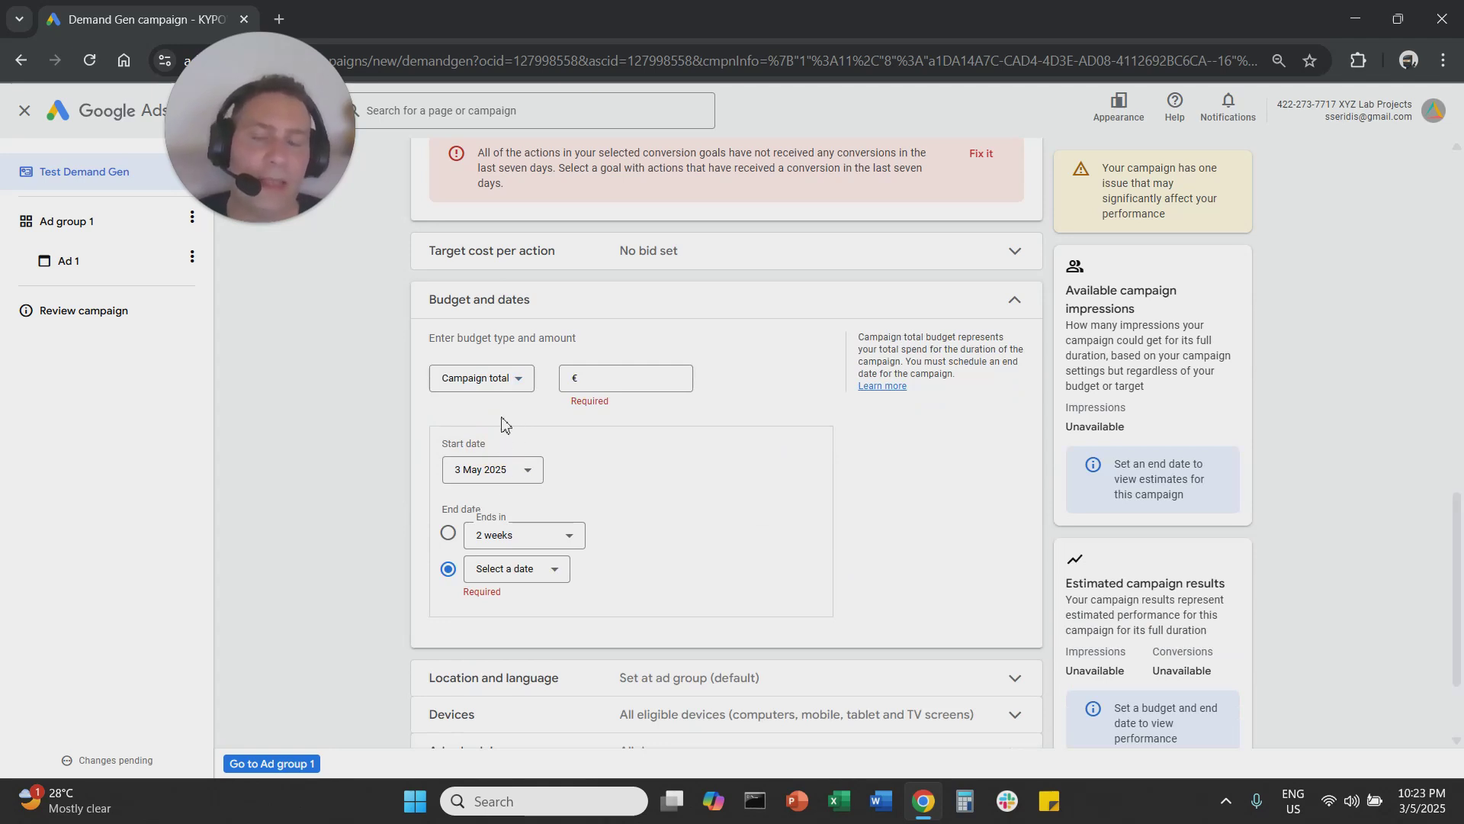
pyautogui.click(516, 380)
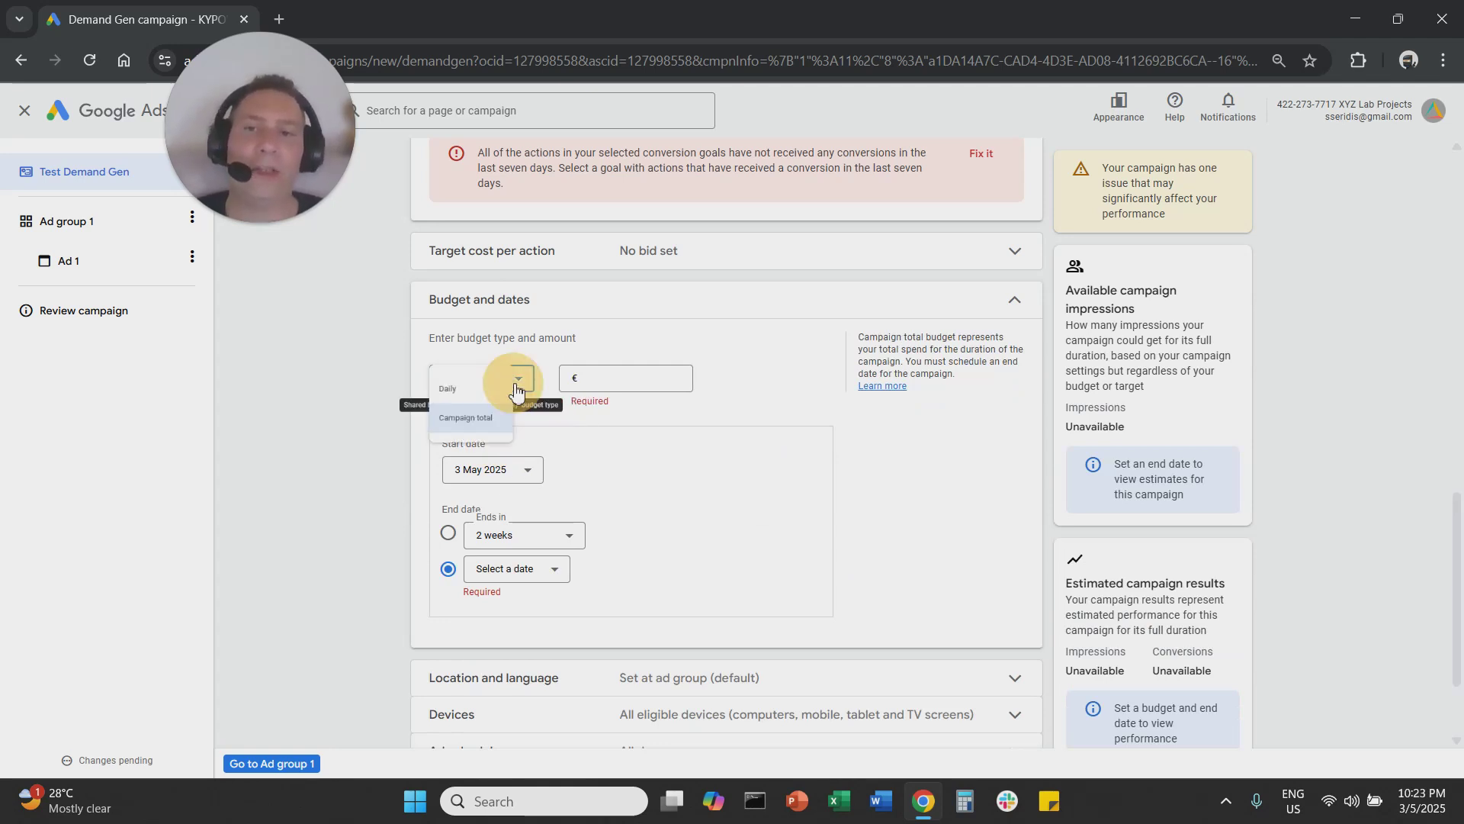
pyautogui.click(467, 383)
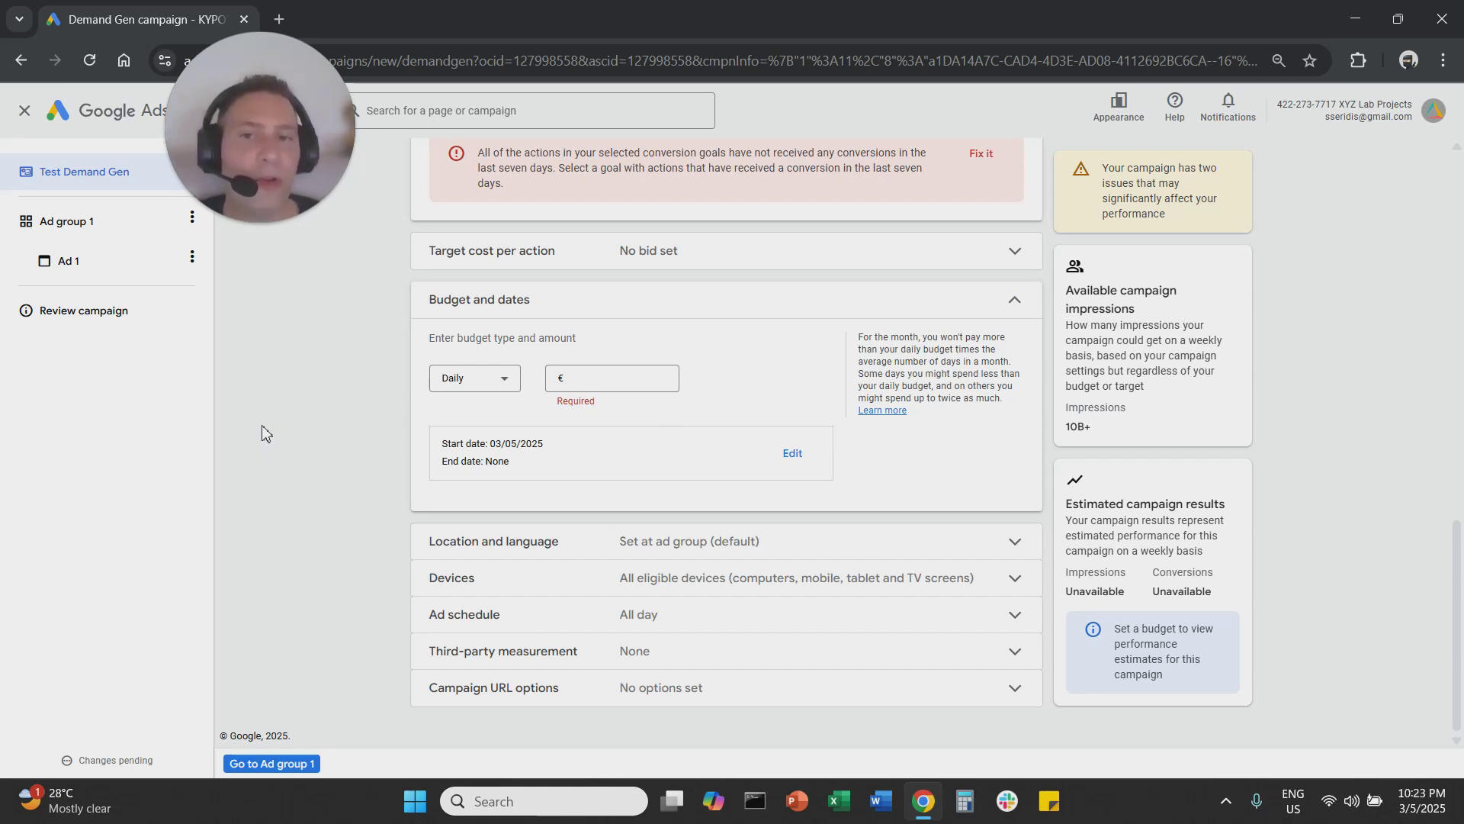
# - Set the campaign's daily budget to €10.00
pyautogui.click(616, 392)
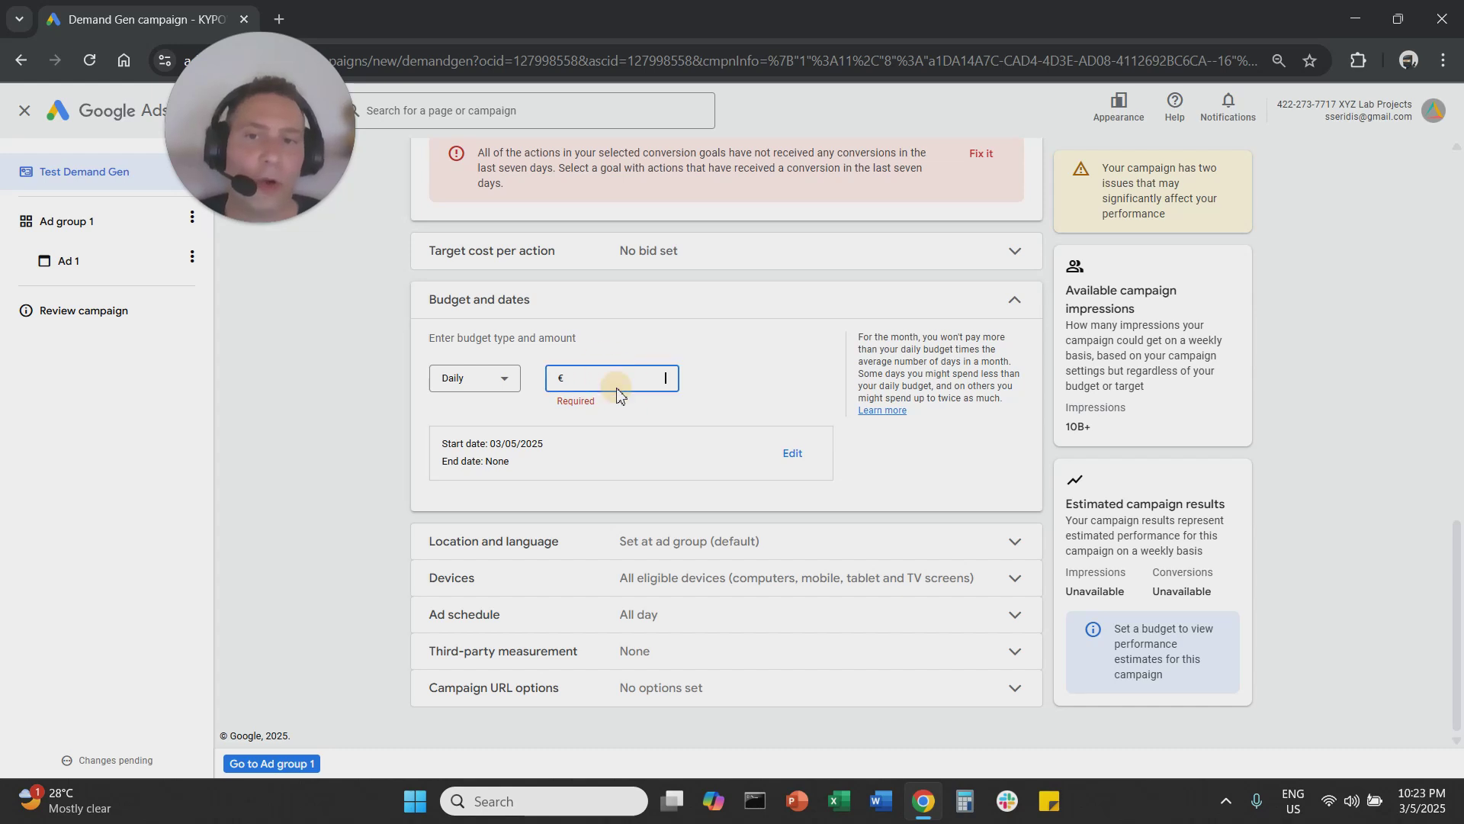
pyautogui.write('10')
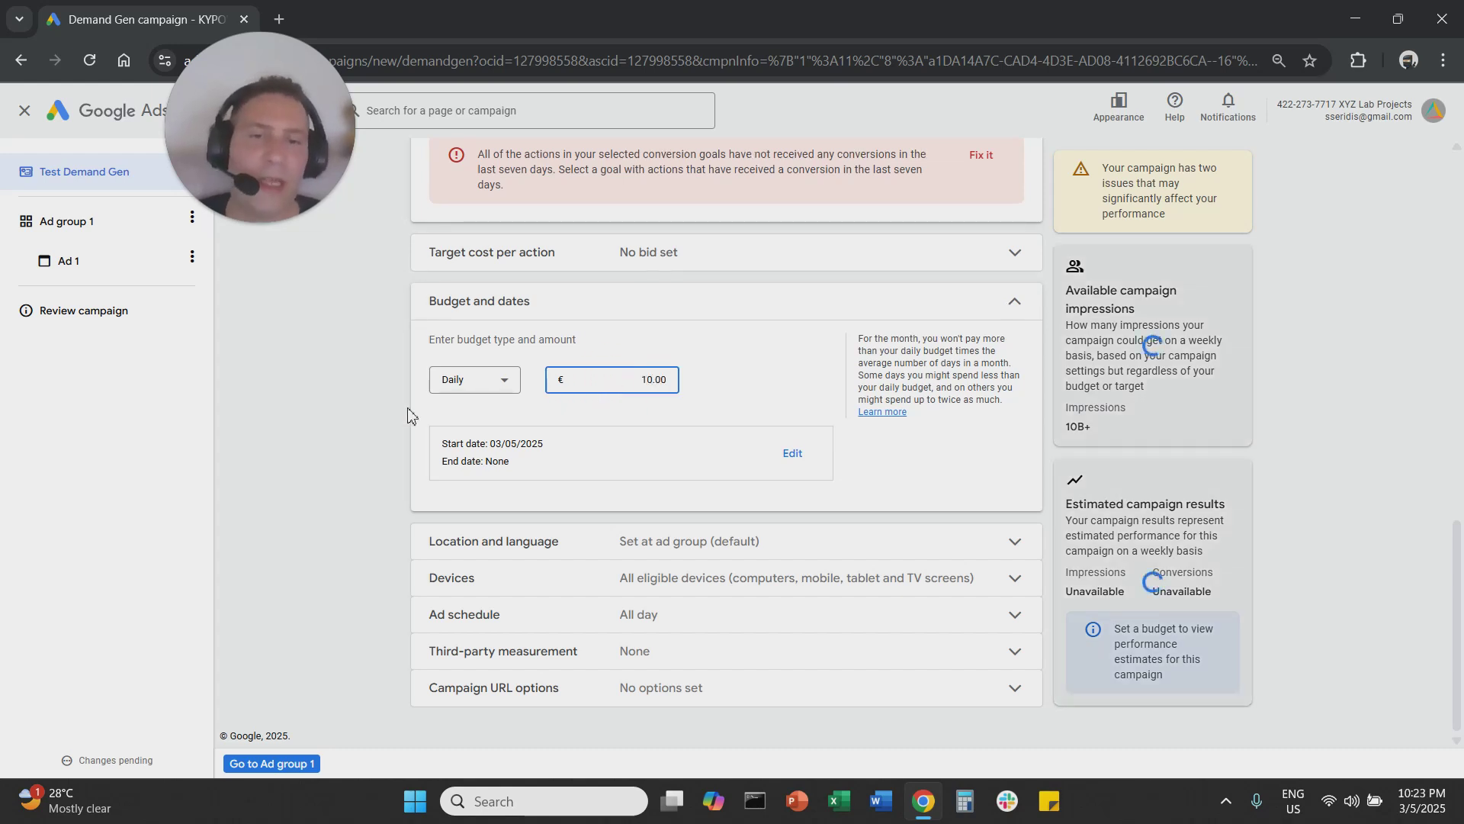
pyautogui.click(353, 387)
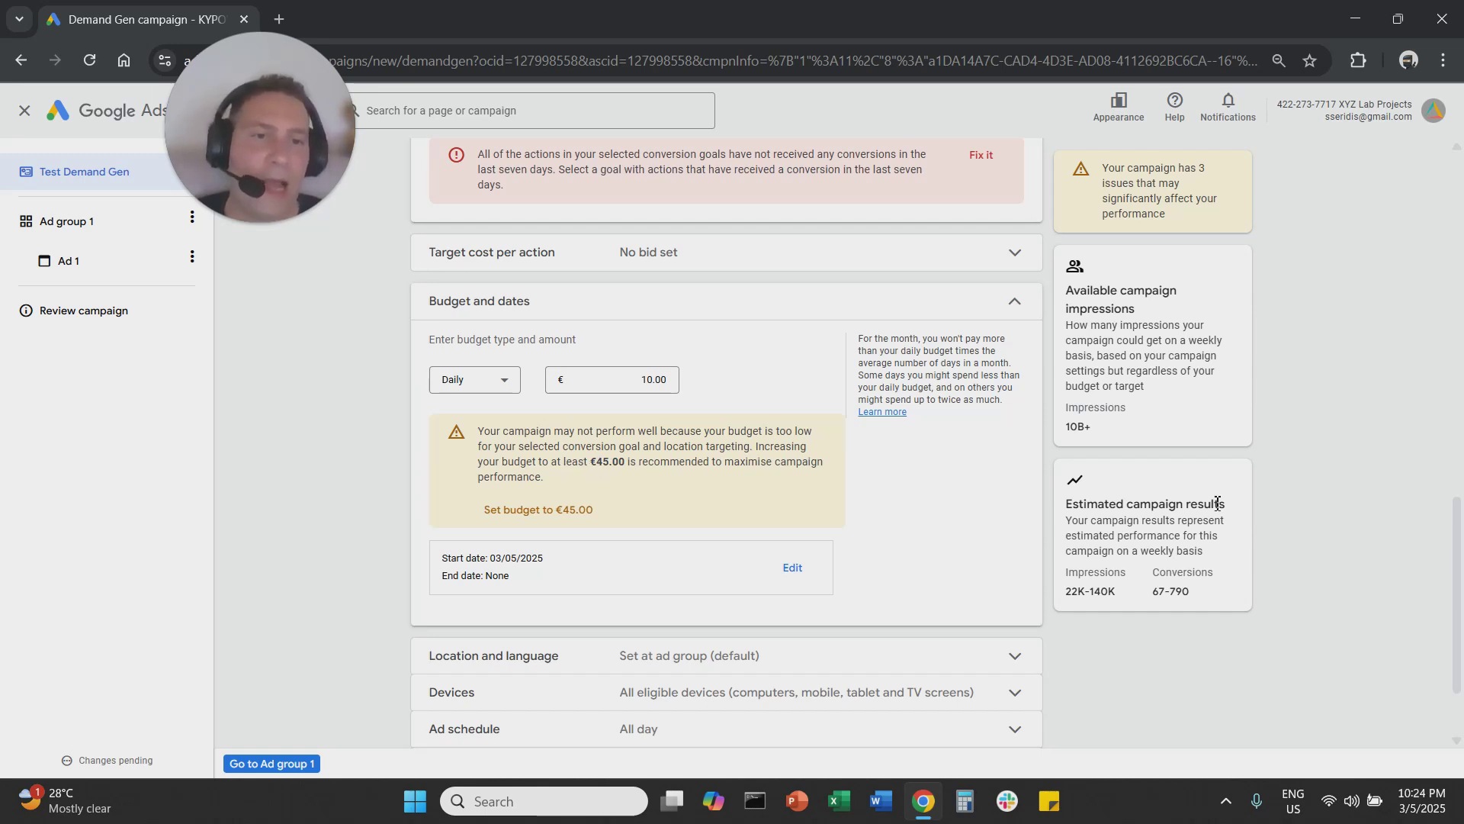
# - Examine the estimated weekly campaign results against the daily budget, and collapse the budget and dates section
pyautogui.moveTo(1076, 503); pyautogui.dragTo(1240, 502)
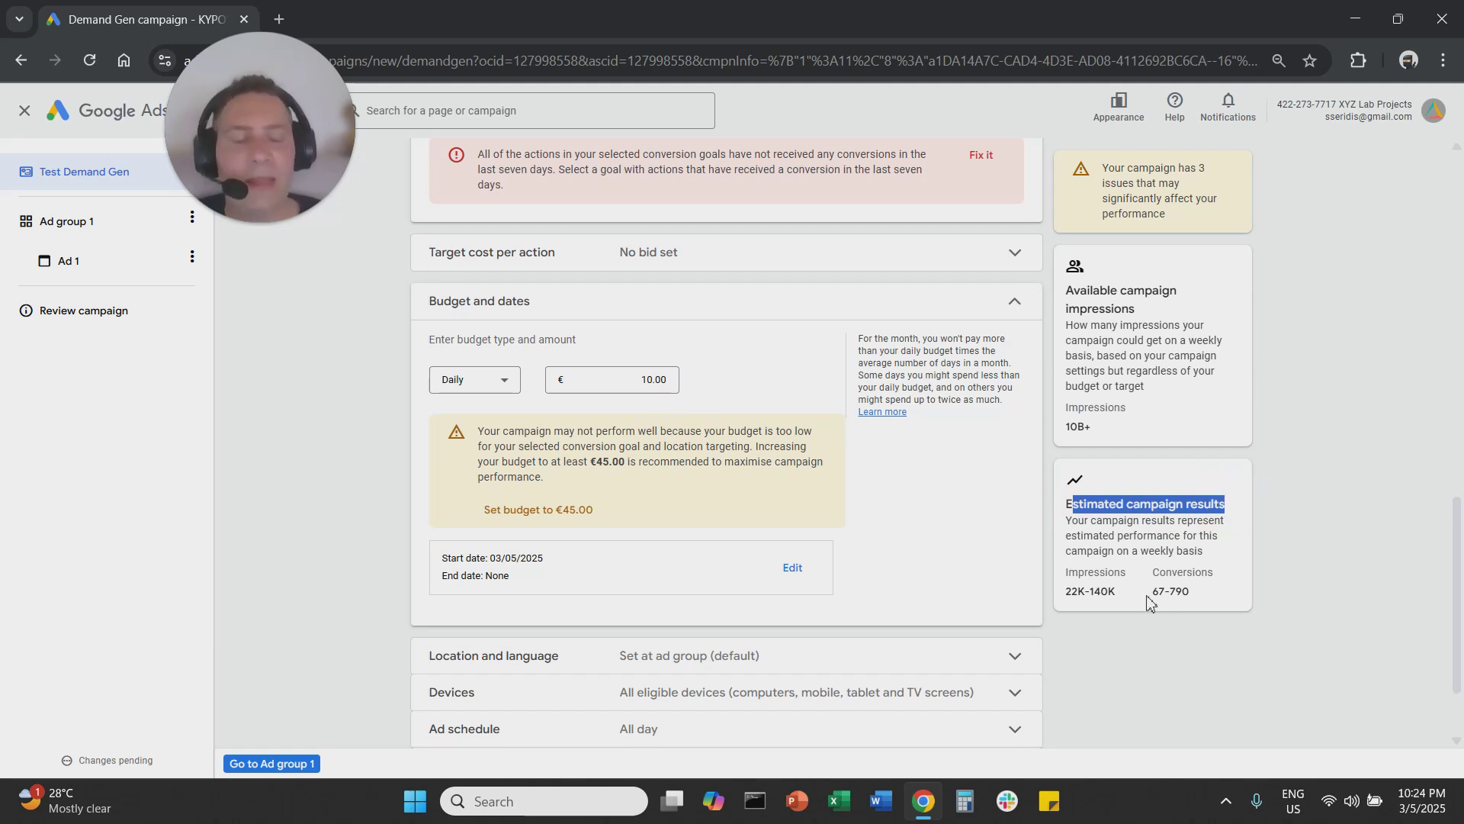
pyautogui.moveTo(1159, 591); pyautogui.dragTo(1220, 593)
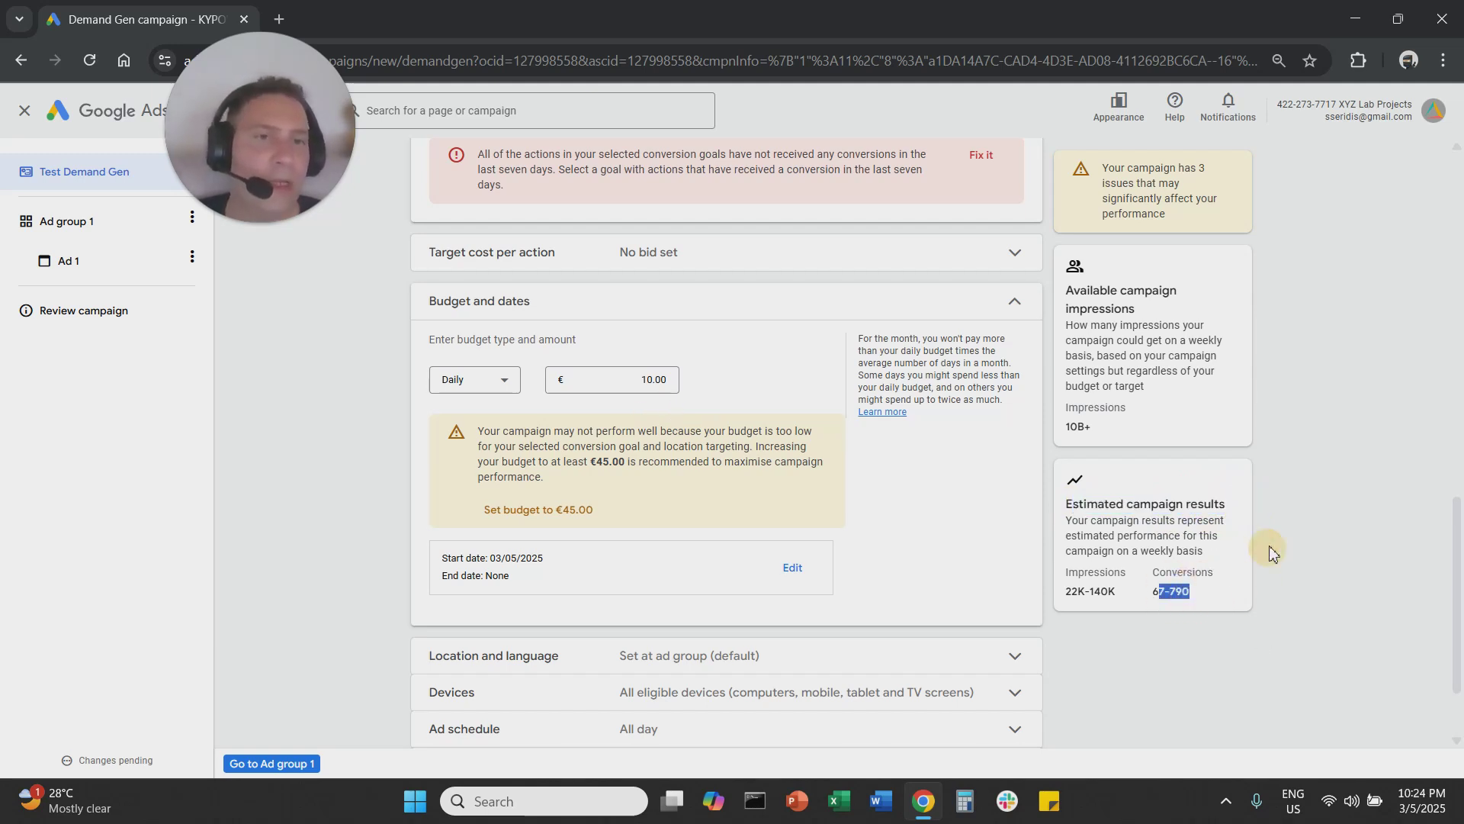
pyautogui.doubleClick(652, 380)
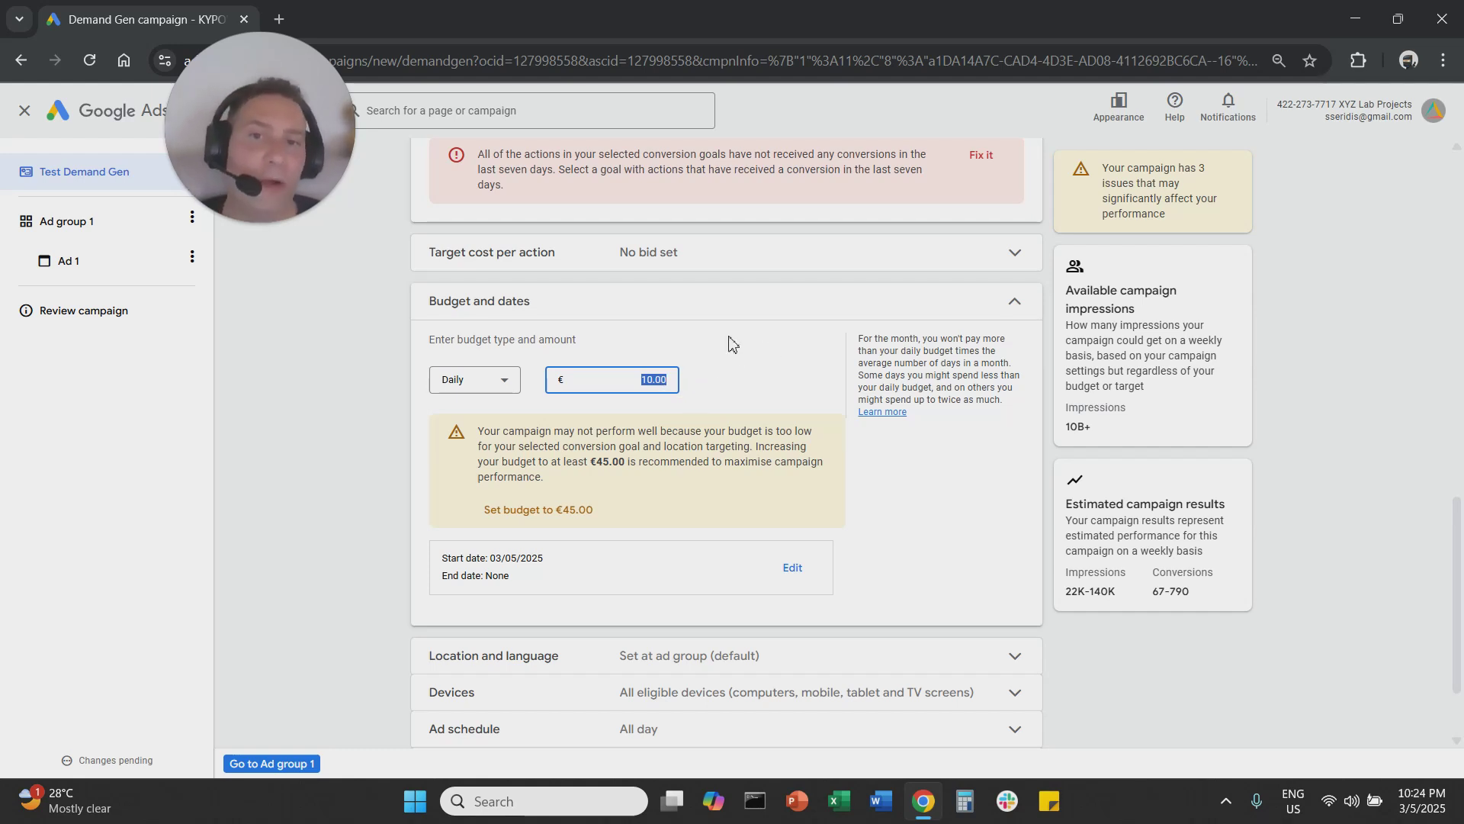
pyautogui.click(628, 379)
pyautogui.click(664, 340)
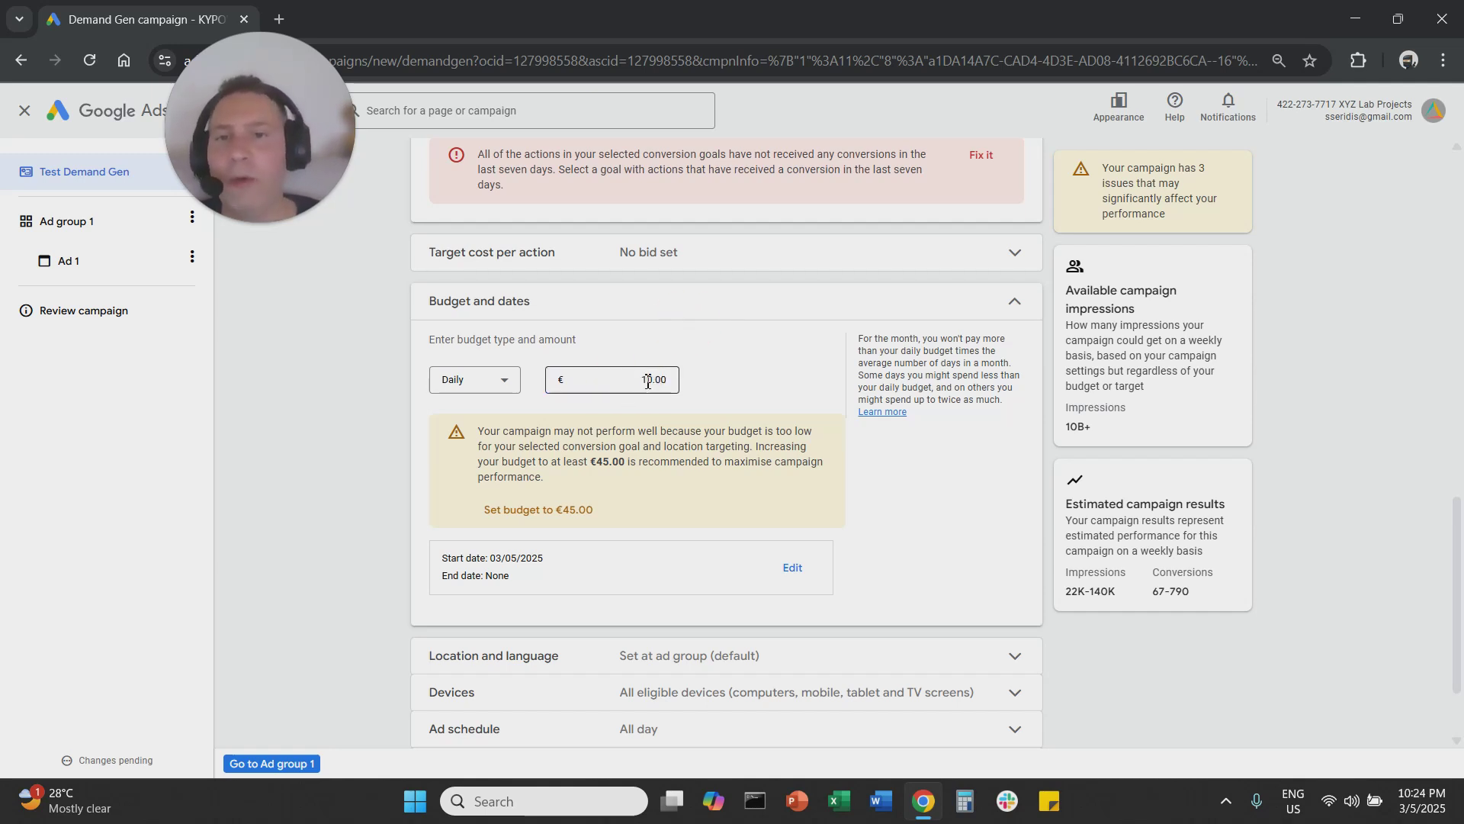
pyautogui.click(364, 476)
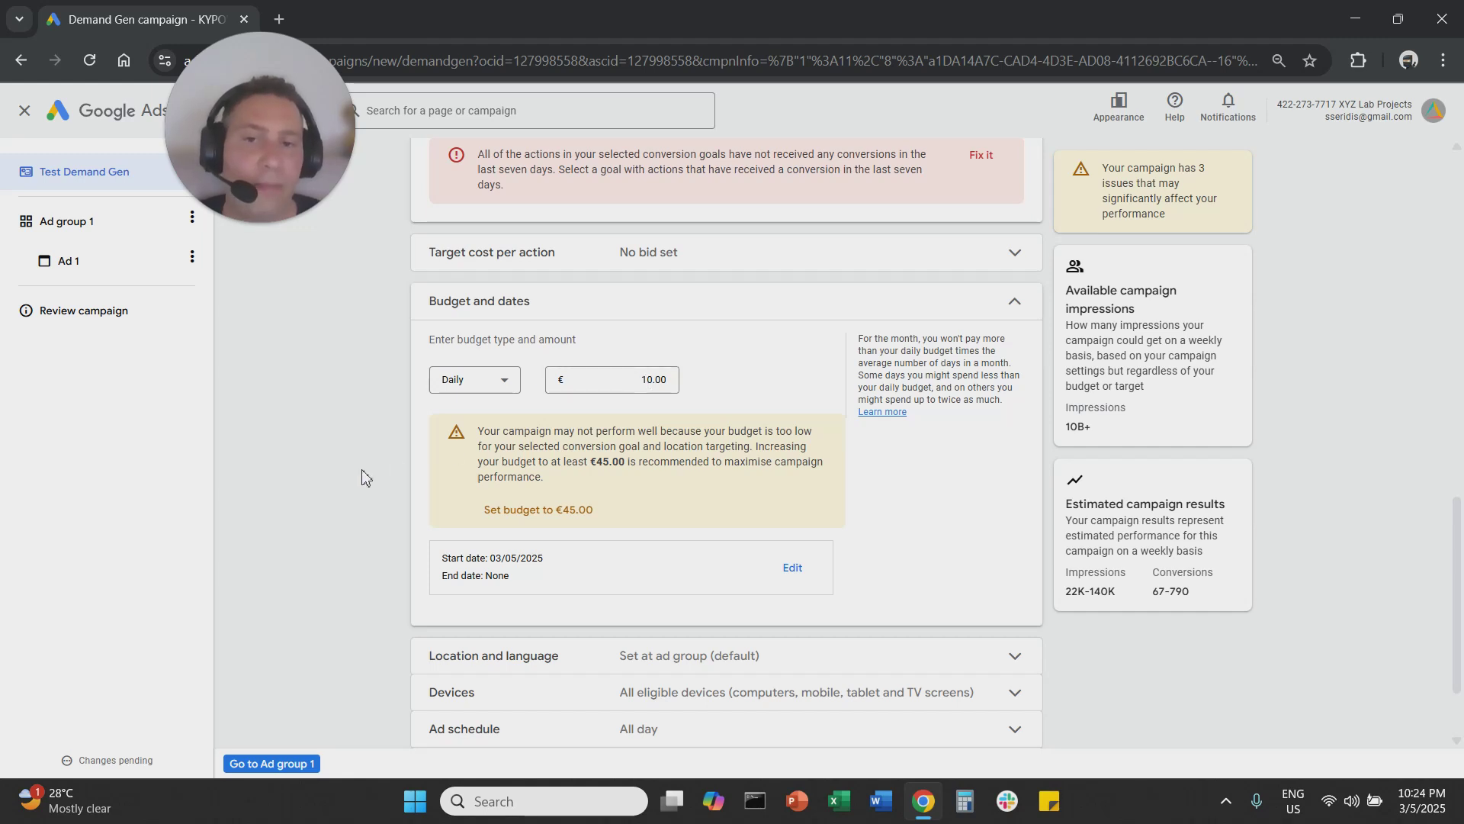
pyautogui.click(1015, 301)
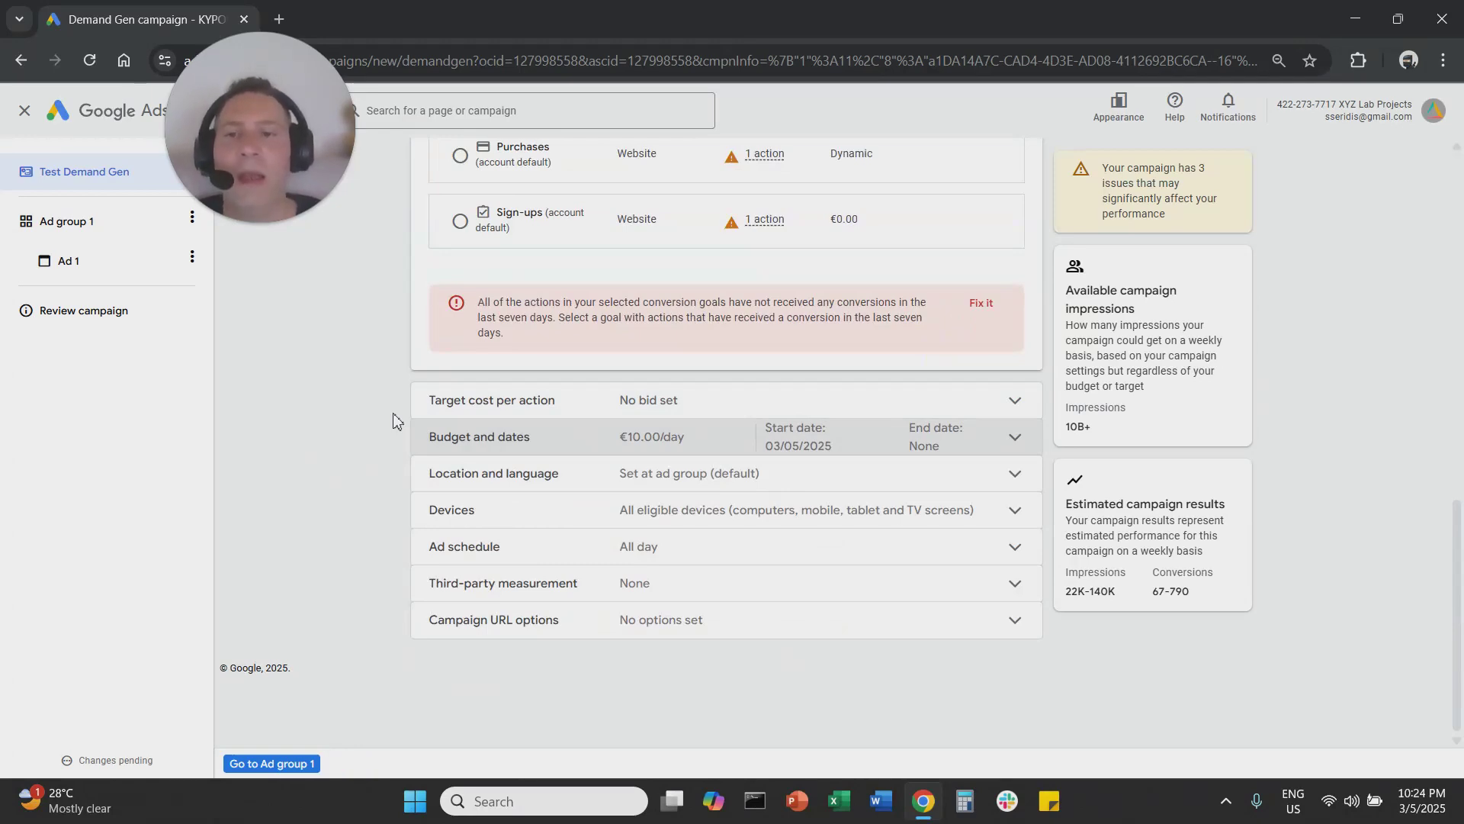
# - Enable campaign-level location and language targeting and set the campaign's location to Greece
pyautogui.click(511, 473)
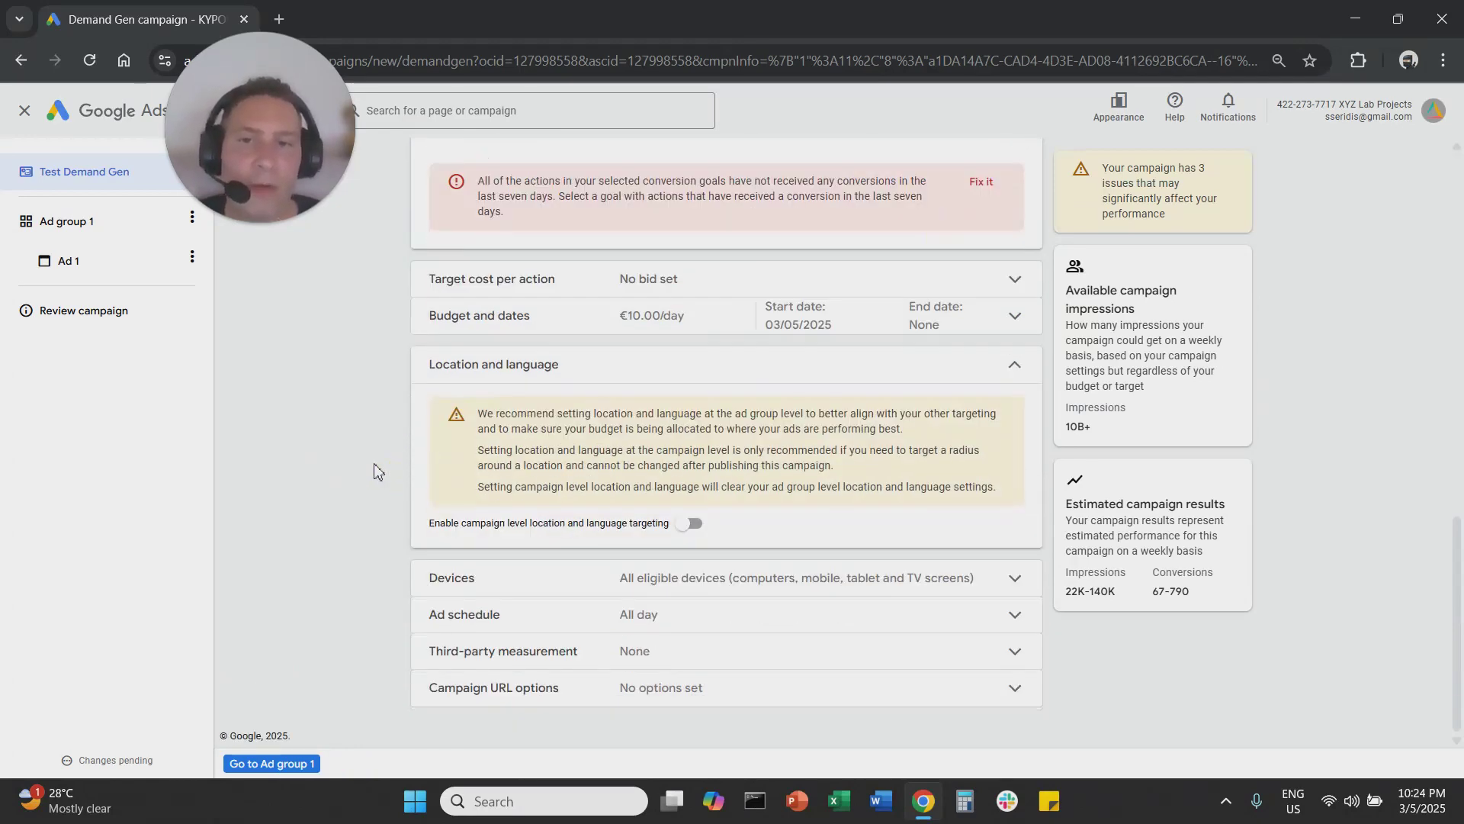
pyautogui.click(691, 524)
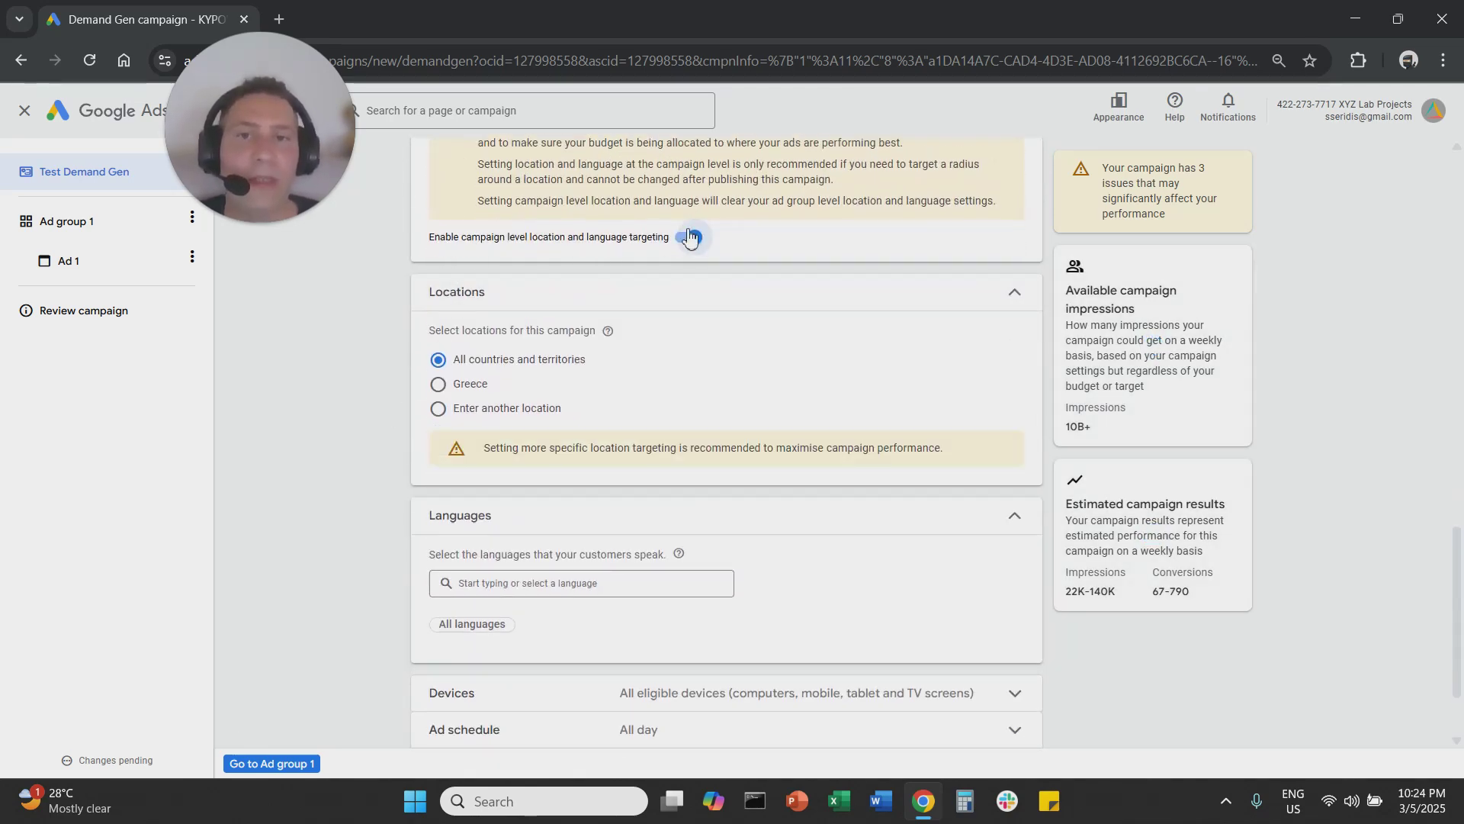
pyautogui.click(468, 393)
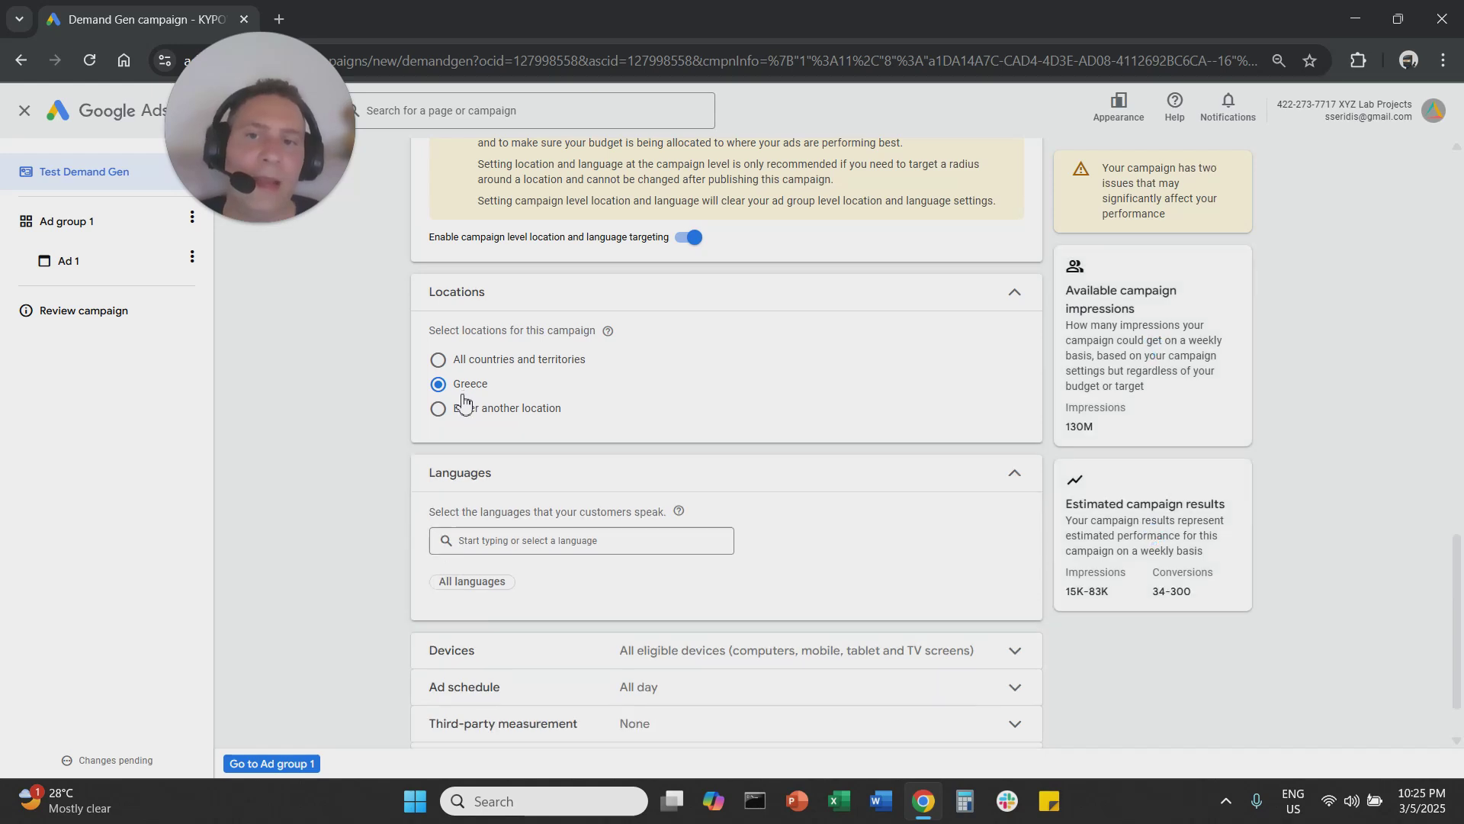
# - Choose to enter another location and search for "raffles place" as a radius target in the advanced location search
pyautogui.click(467, 411)
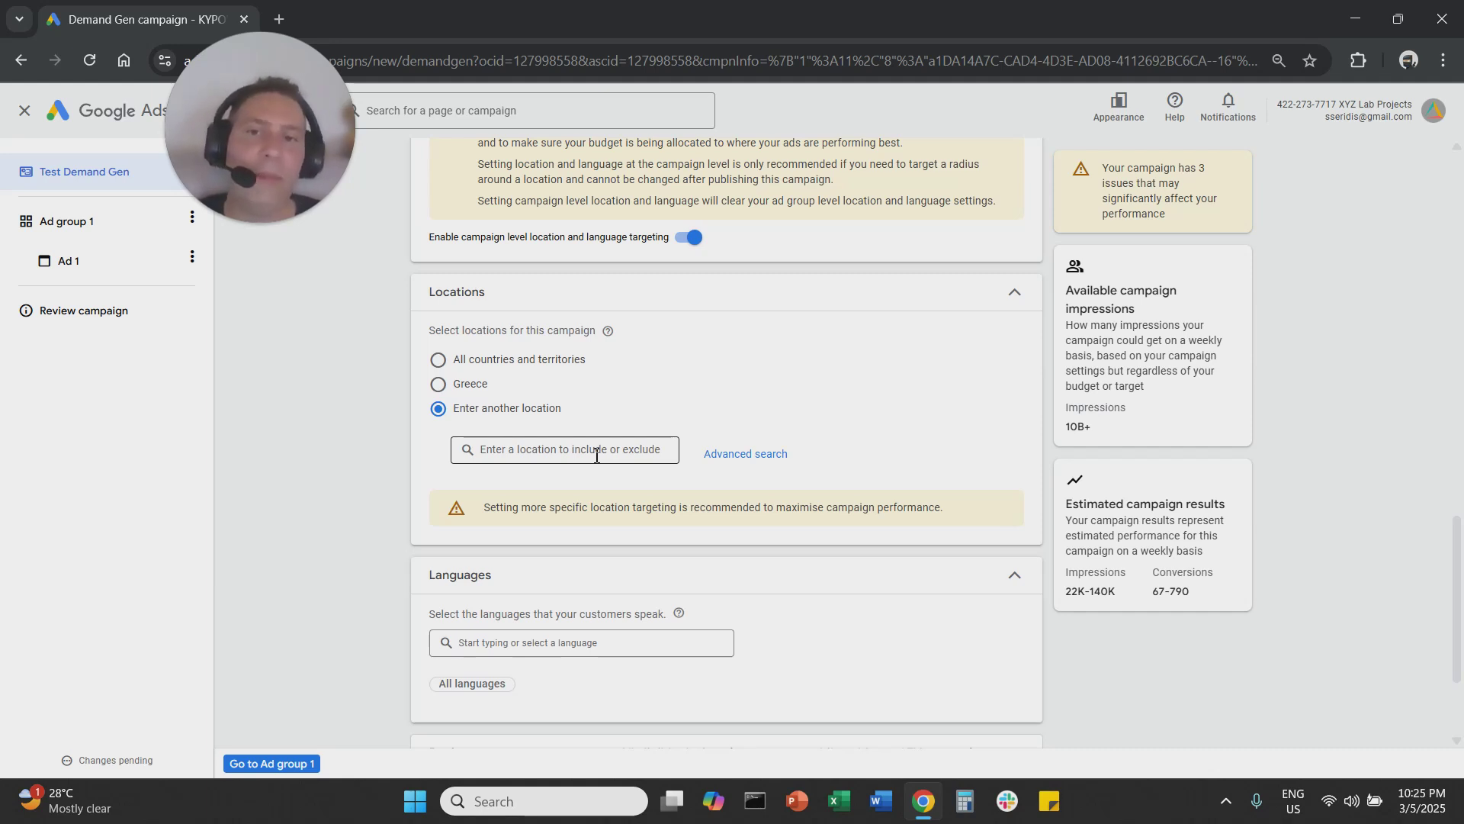
pyautogui.click(763, 454)
pyautogui.click(424, 233)
pyautogui.click(522, 309)
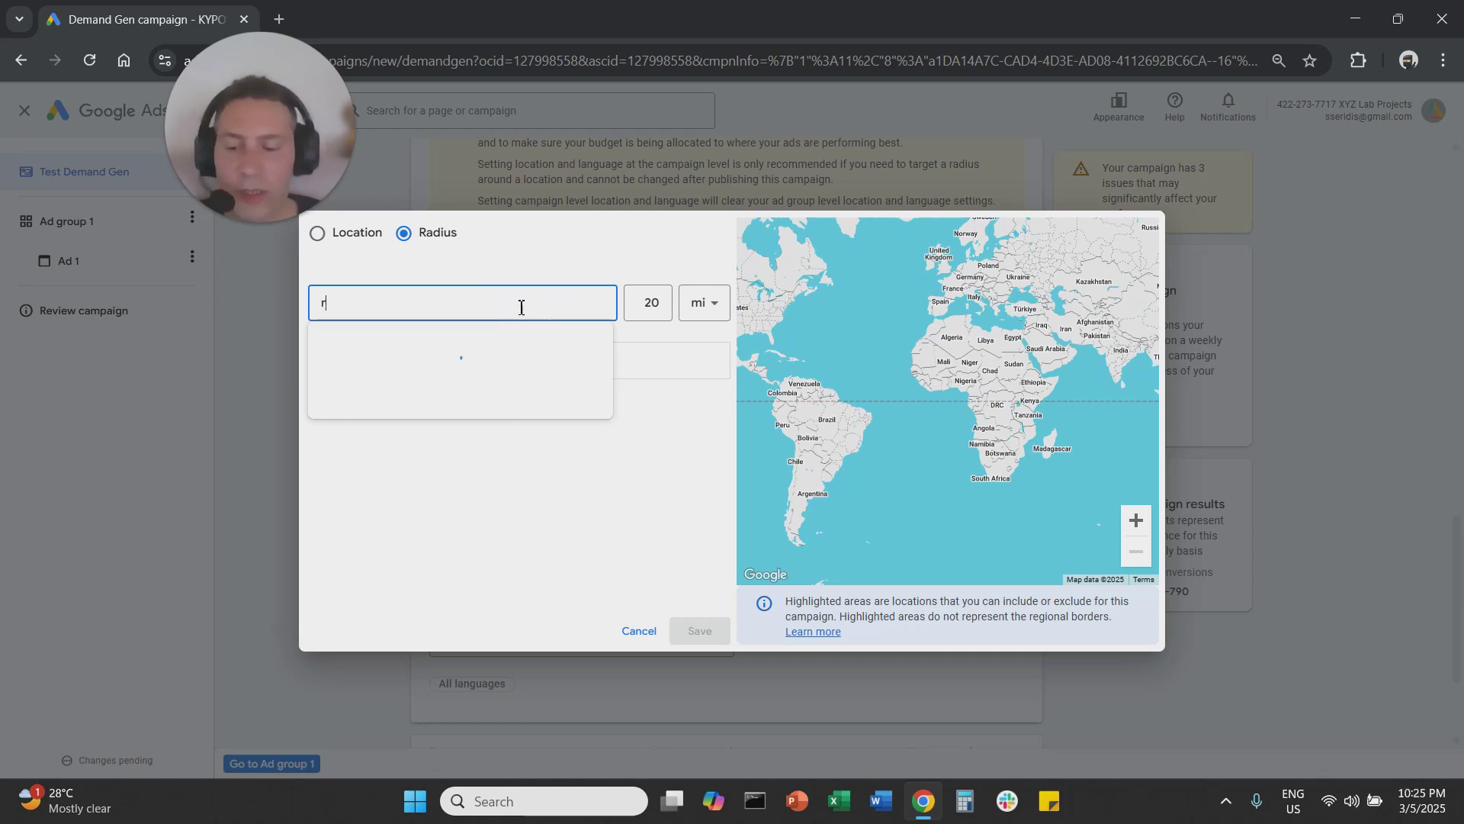
pyautogui.write('r')
pyautogui.press('capslock')
pyautogui.write('AFFLES')
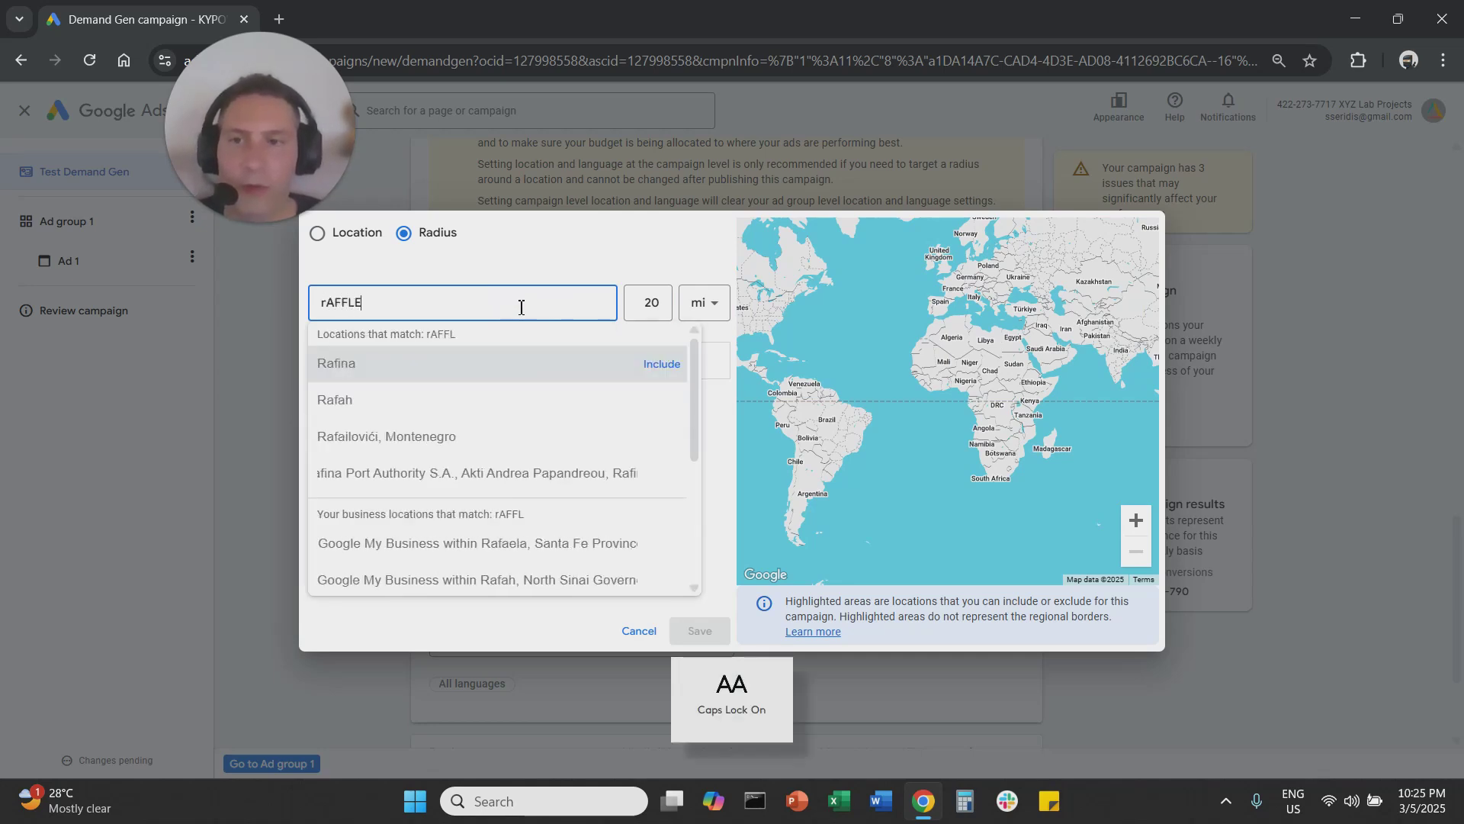
pyautogui.press('BackSpace')
pyautogui.press('BackSpace')
pyautogui.press('BackSpace')
pyautogui.press('BackSpace')
pyautogui.press('BackSpace')
pyautogui.press('BackSpace')
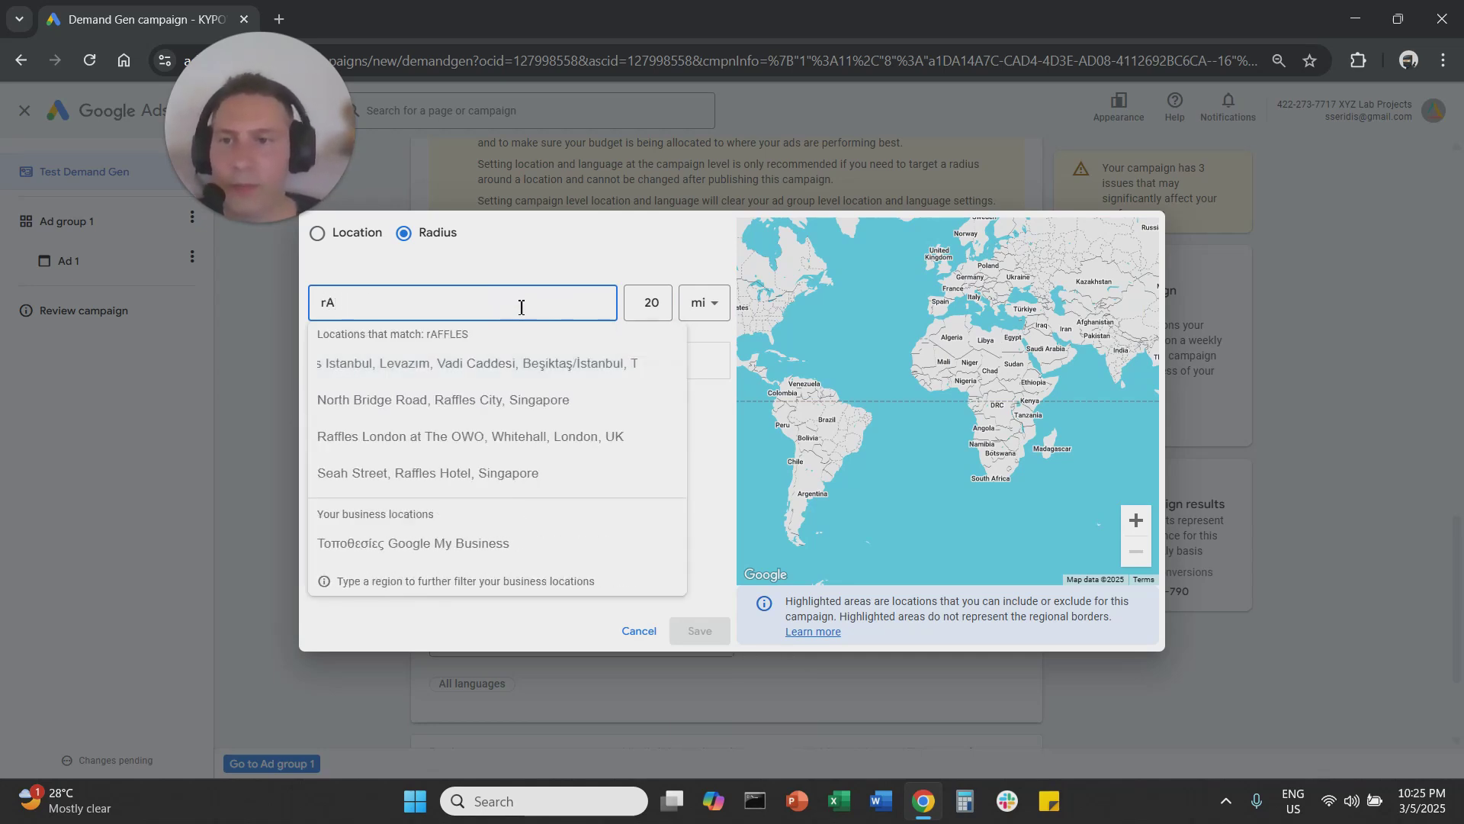
pyautogui.press('capslock')
pyautogui.write('affle splas')
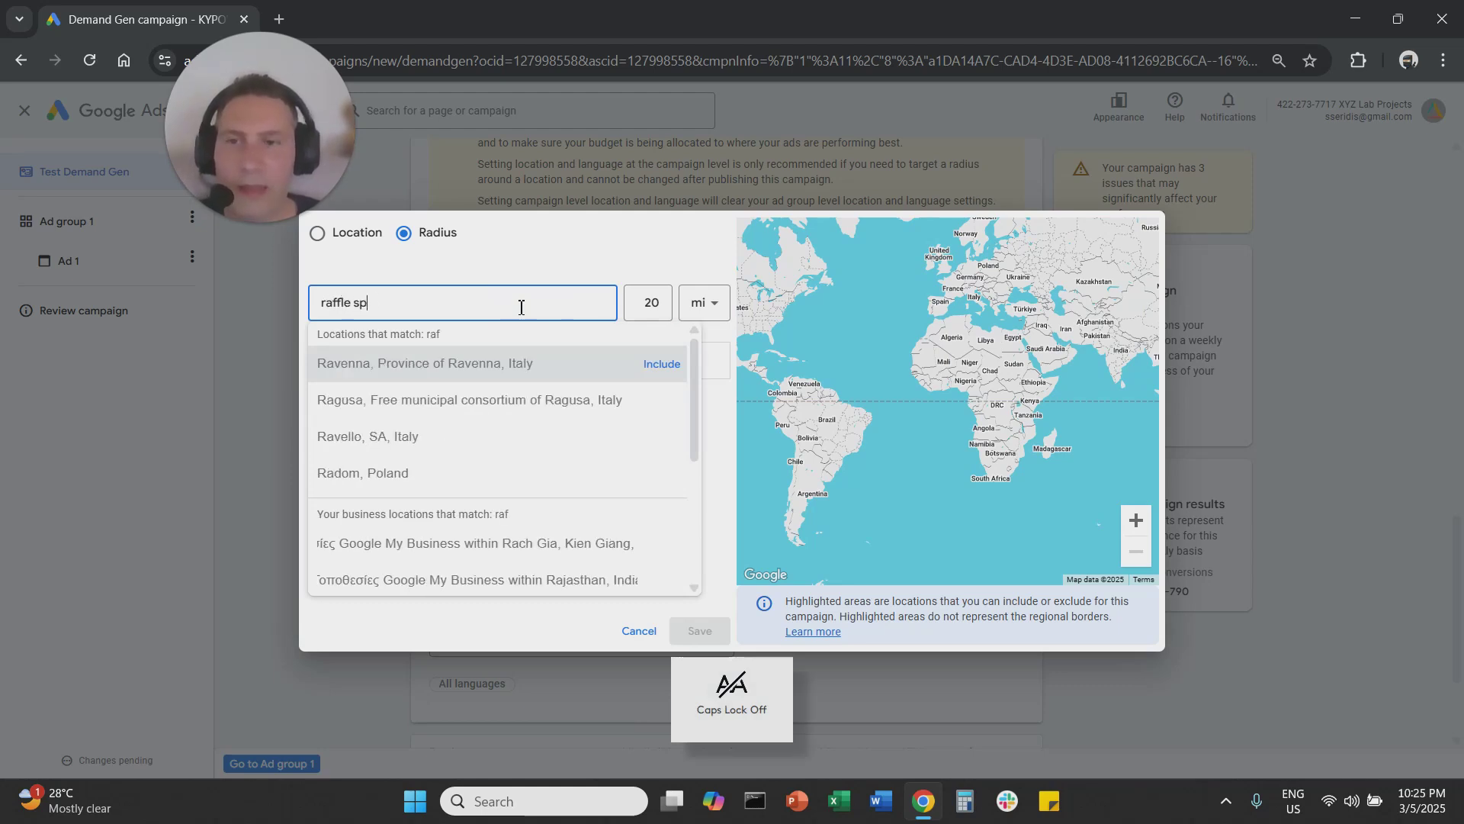
pyautogui.press('BackSpace')
pyautogui.press('BackSpace')
pyautogui.press('BackSpace')
pyautogui.press('BackSpace')
pyautogui.press('BackSpace')
pyautogui.write('s place')
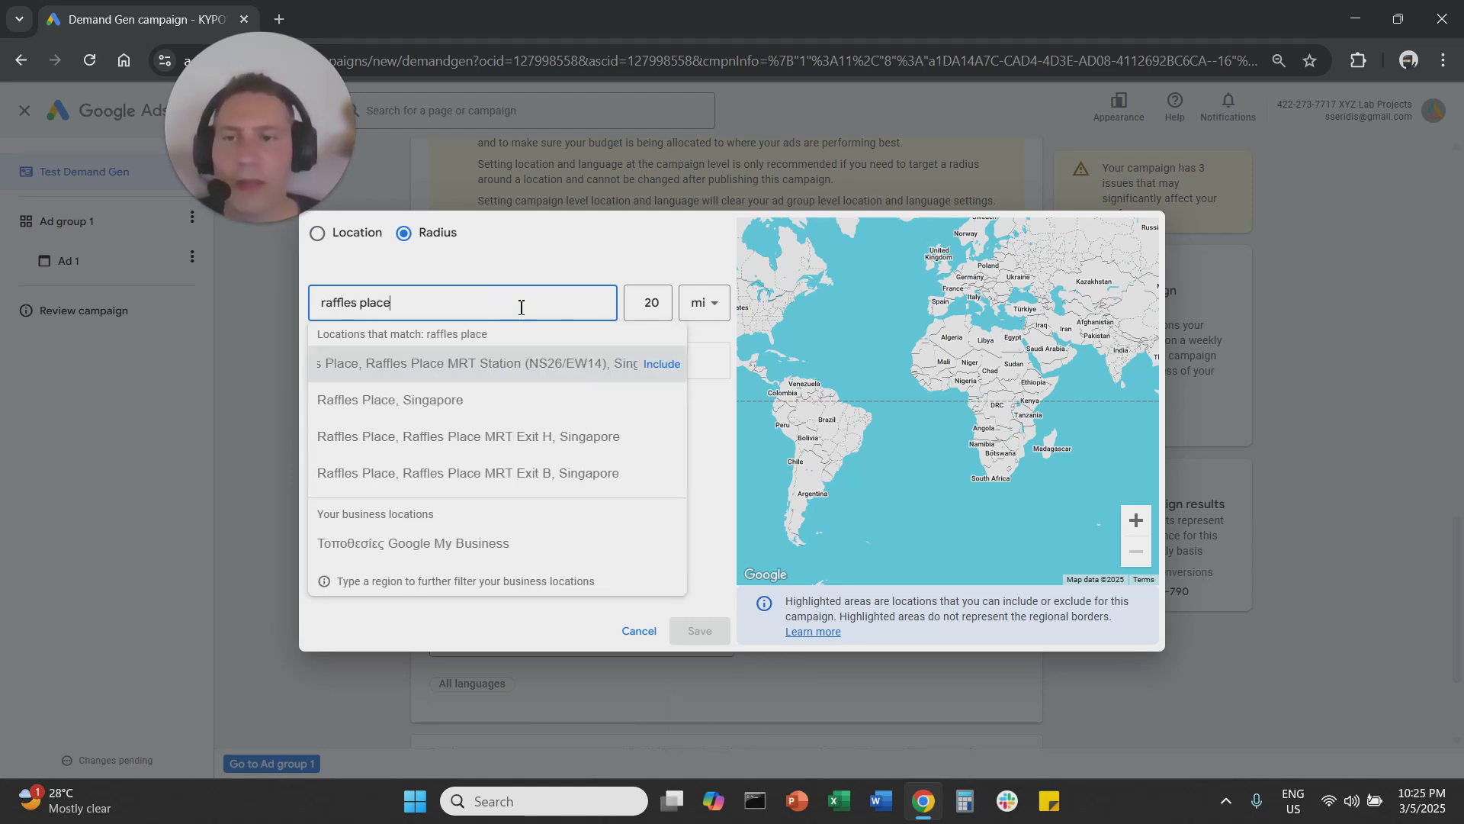
# - Set the radius to 1 mi and include the Raffles Place MRT Station as a target location
pyautogui.click(650, 303)
pyautogui.write('1')
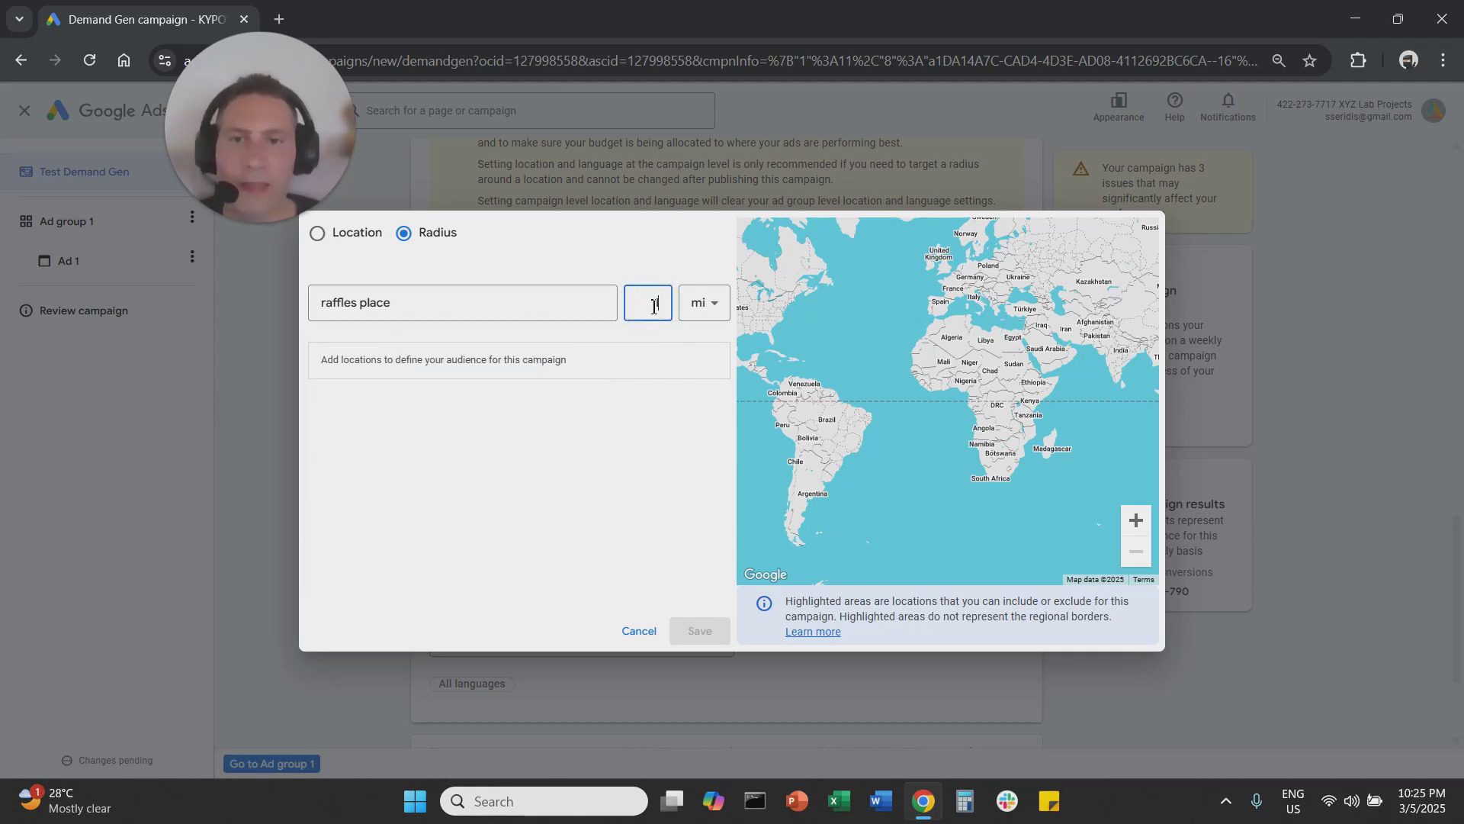
pyautogui.click(435, 294)
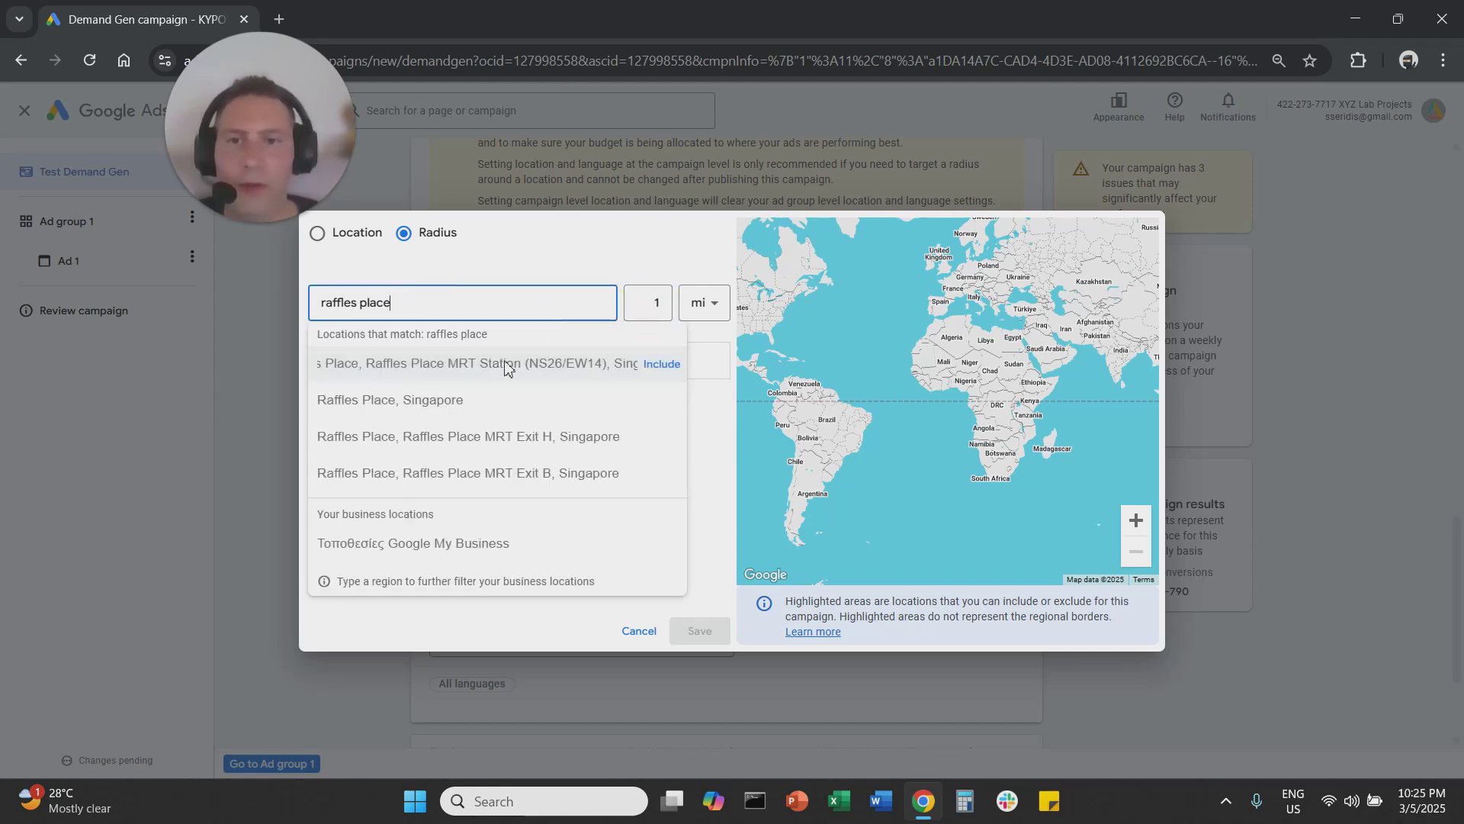
pyautogui.click(660, 364)
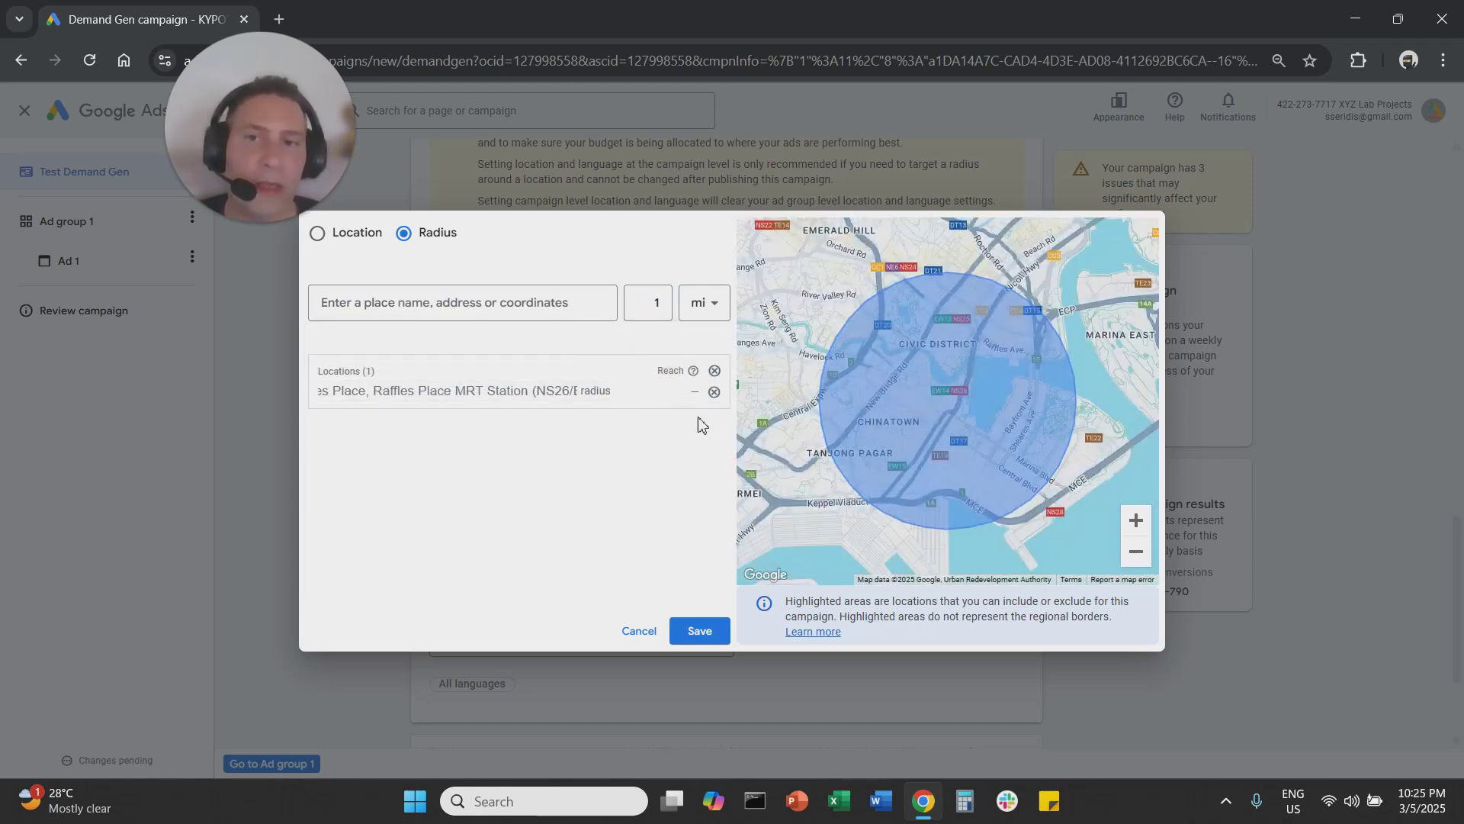
# - Switch from radius to location targeting, discard the advanced search, and select Greece as the campaign location again
pyautogui.click(345, 233)
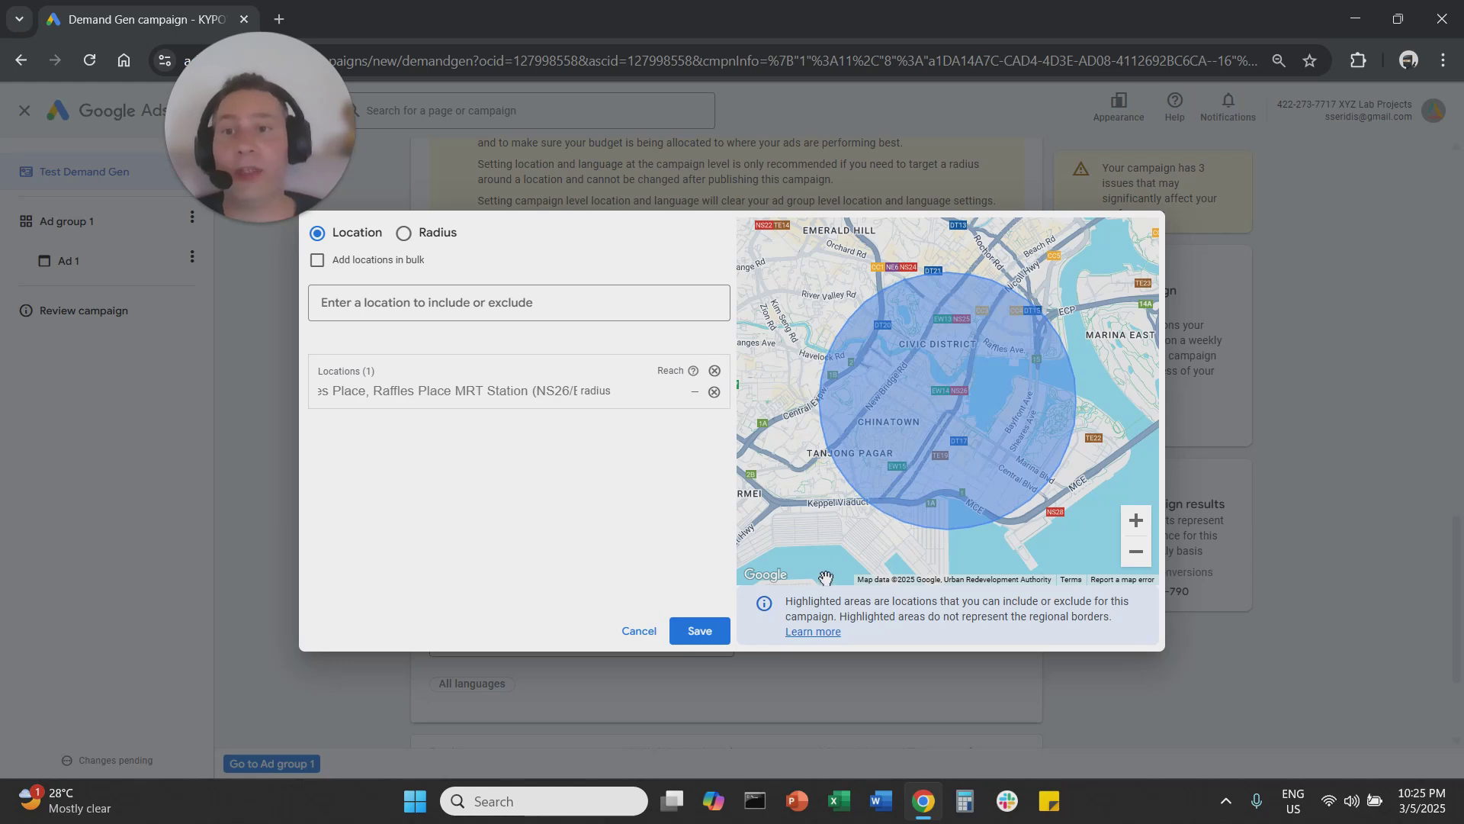
pyautogui.click(655, 630)
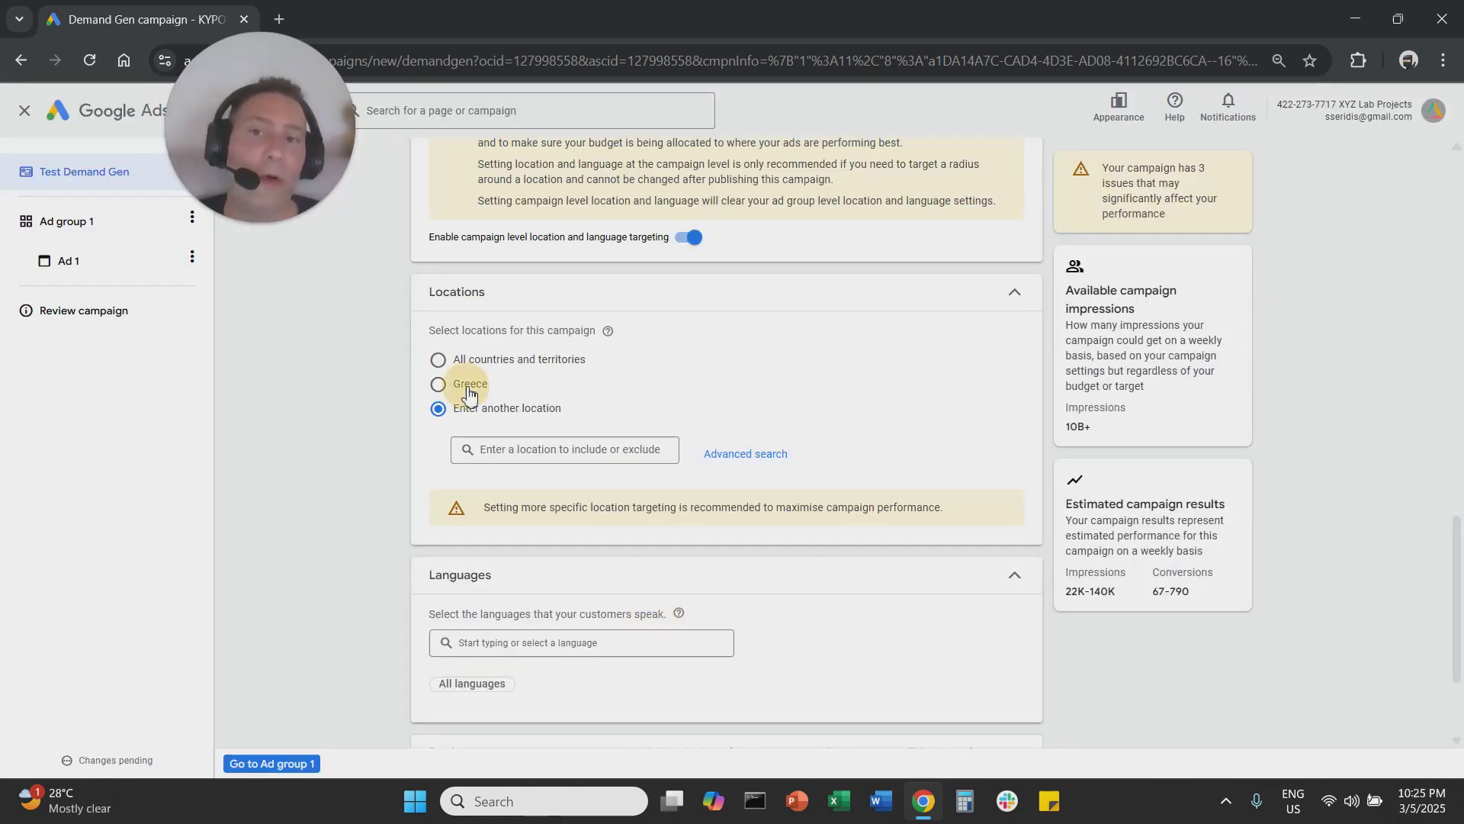
pyautogui.click(451, 384)
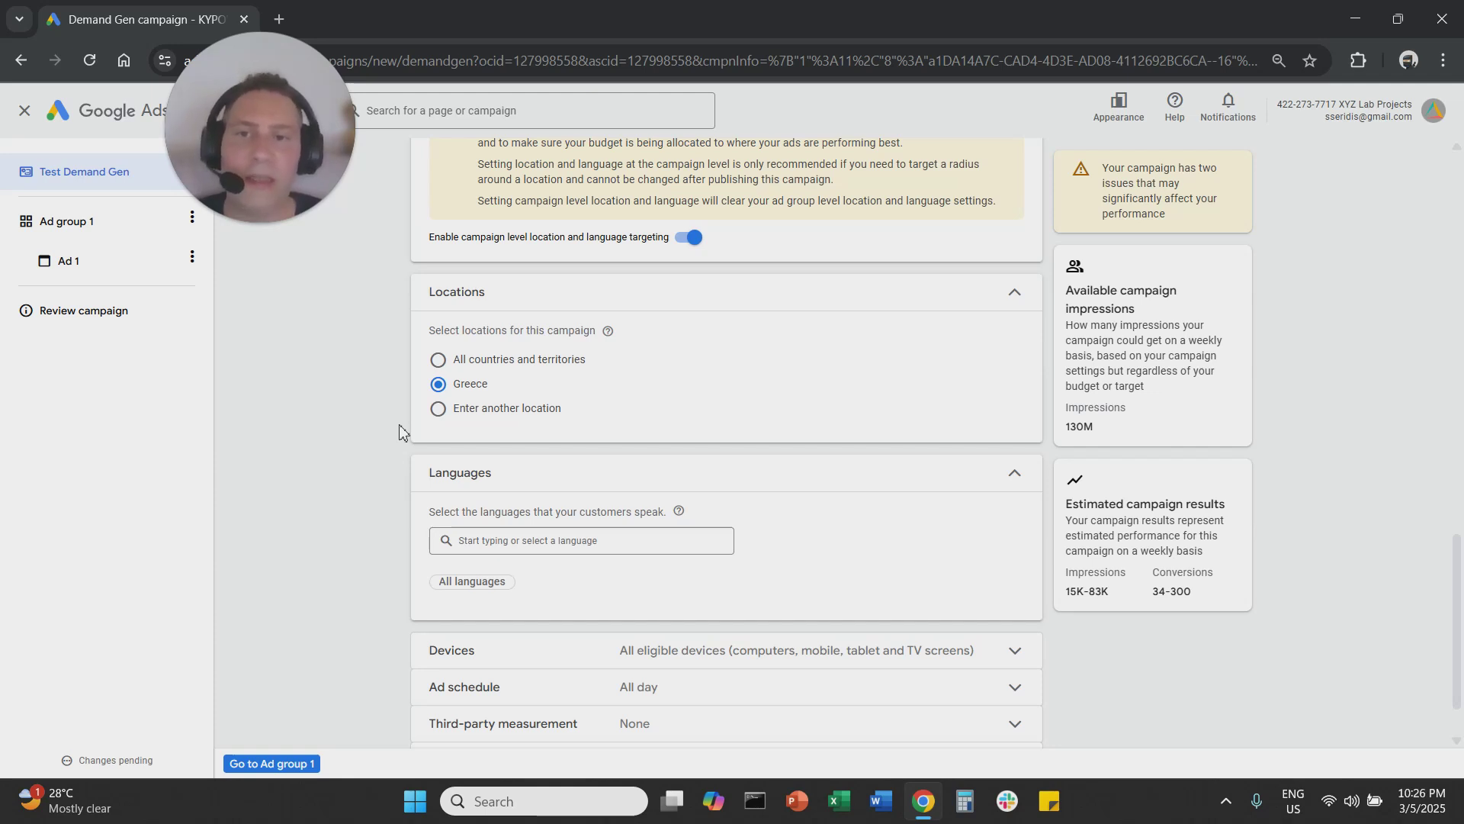
# - View the list of campaign languages and close it with All languages kept
pyautogui.scroll(-2, 399, 432)
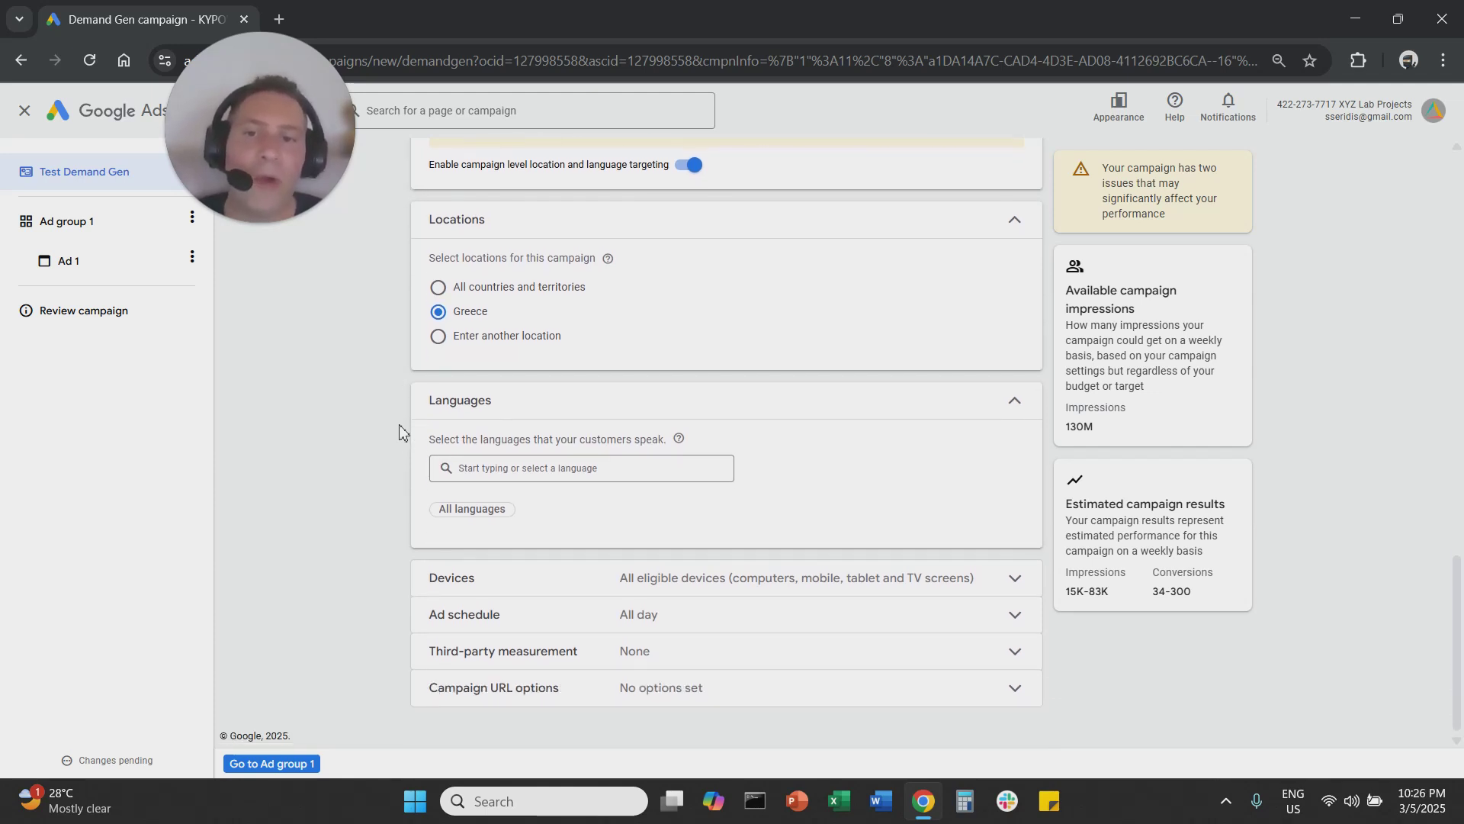
pyautogui.click(477, 508)
pyautogui.click(501, 468)
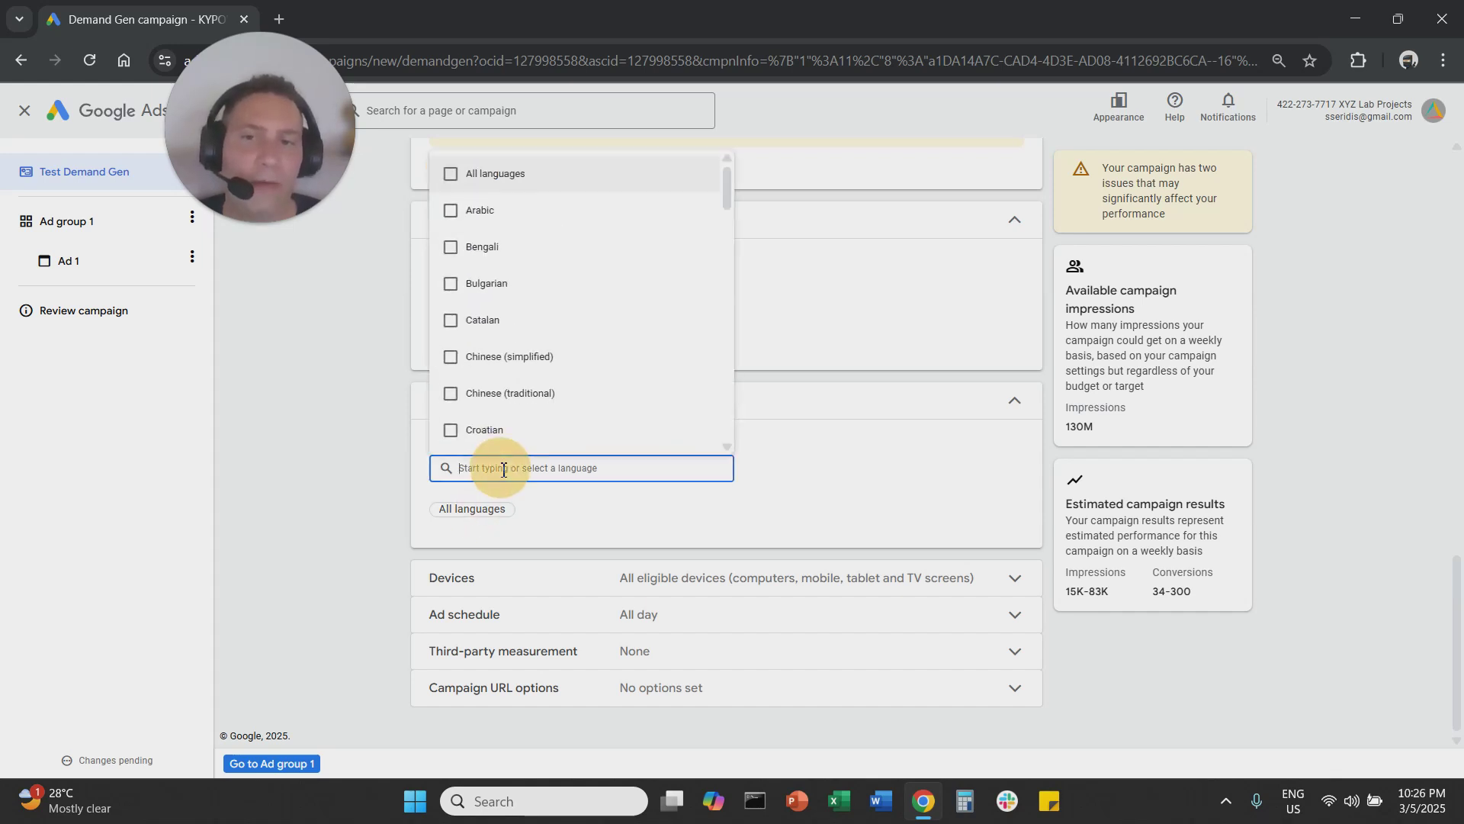
pyautogui.click(377, 469)
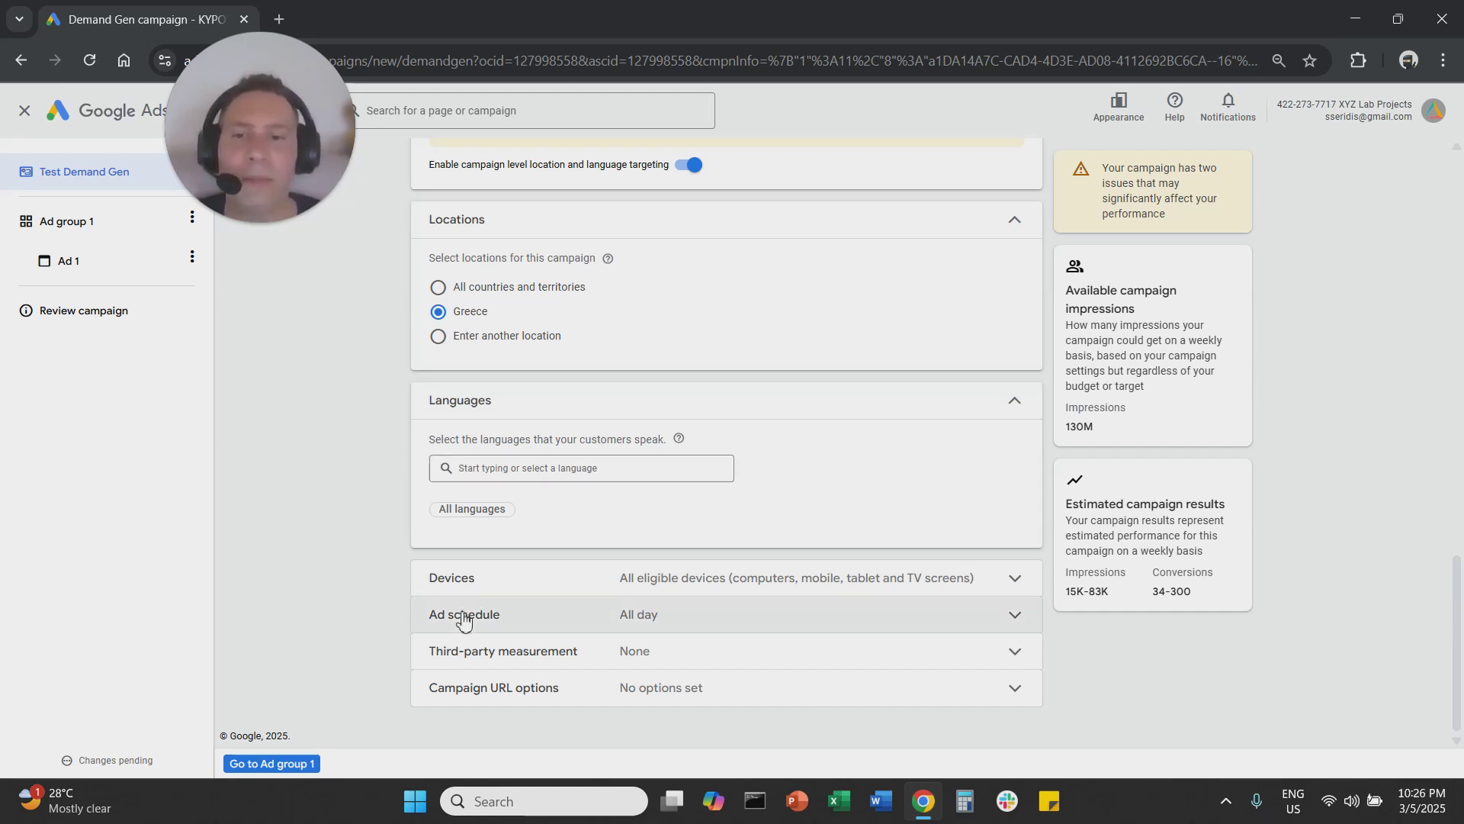
# - Try specific device targeting with TV screens excluded, and switch back to showing on all eligible devices
pyautogui.click(579, 586)
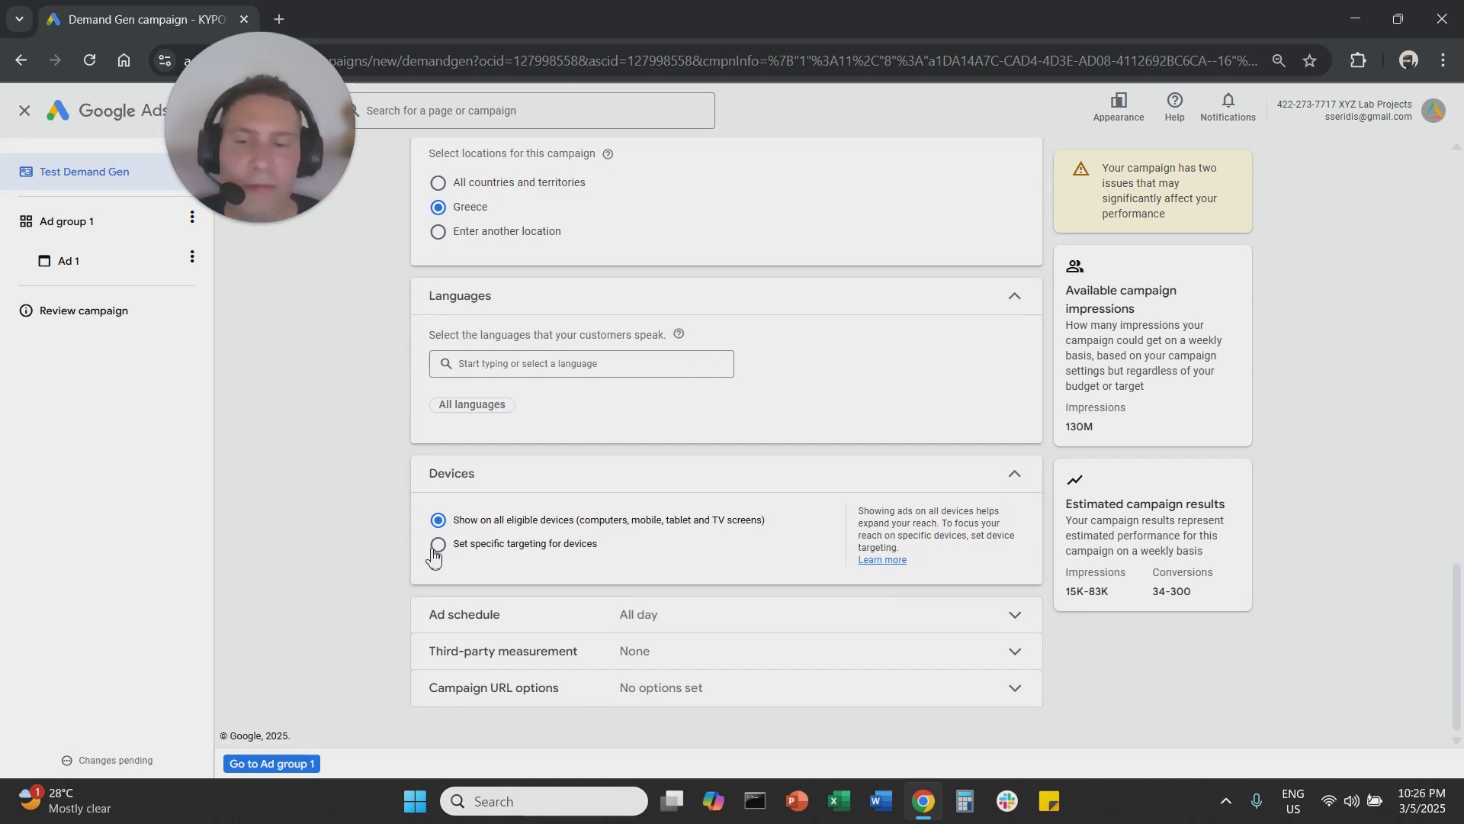
pyautogui.click(438, 544)
pyautogui.scroll(-2, 389, 526)
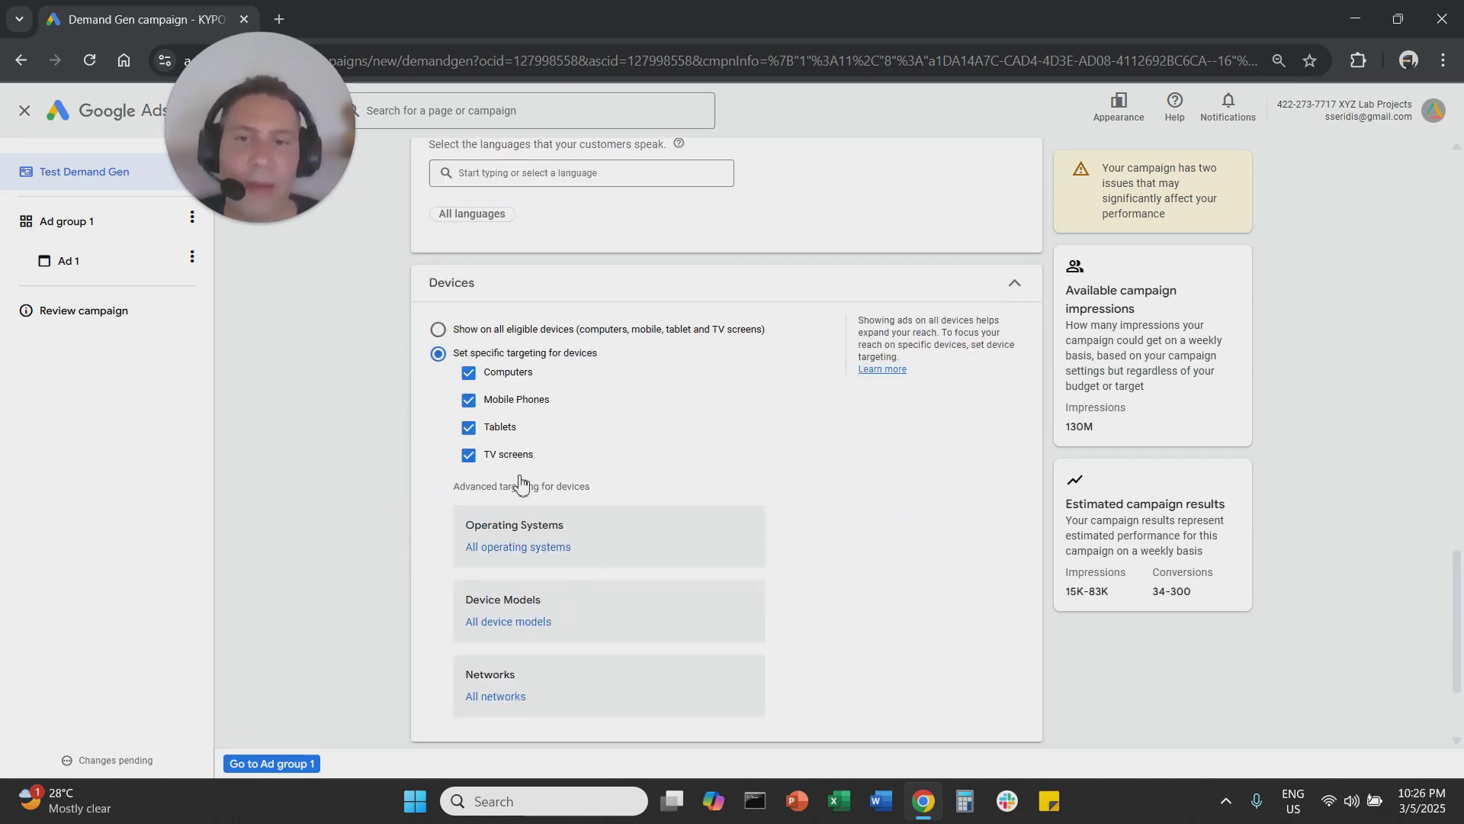
pyautogui.click(467, 458)
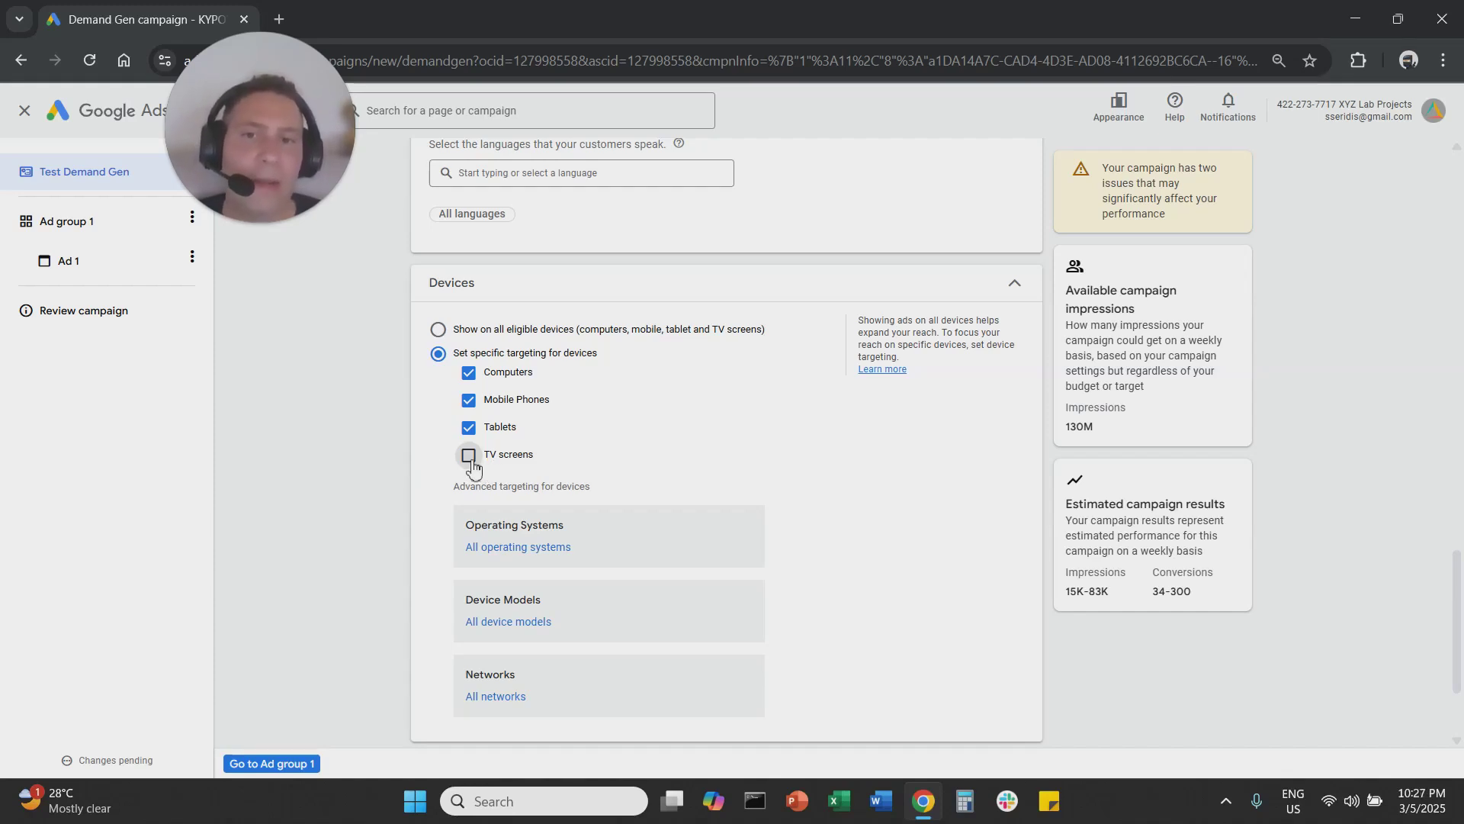
pyautogui.click(438, 329)
# - Examine the campaign's ad schedule options and collapse the section
pyautogui.click(438, 611)
pyautogui.scroll(-2, 412, 562)
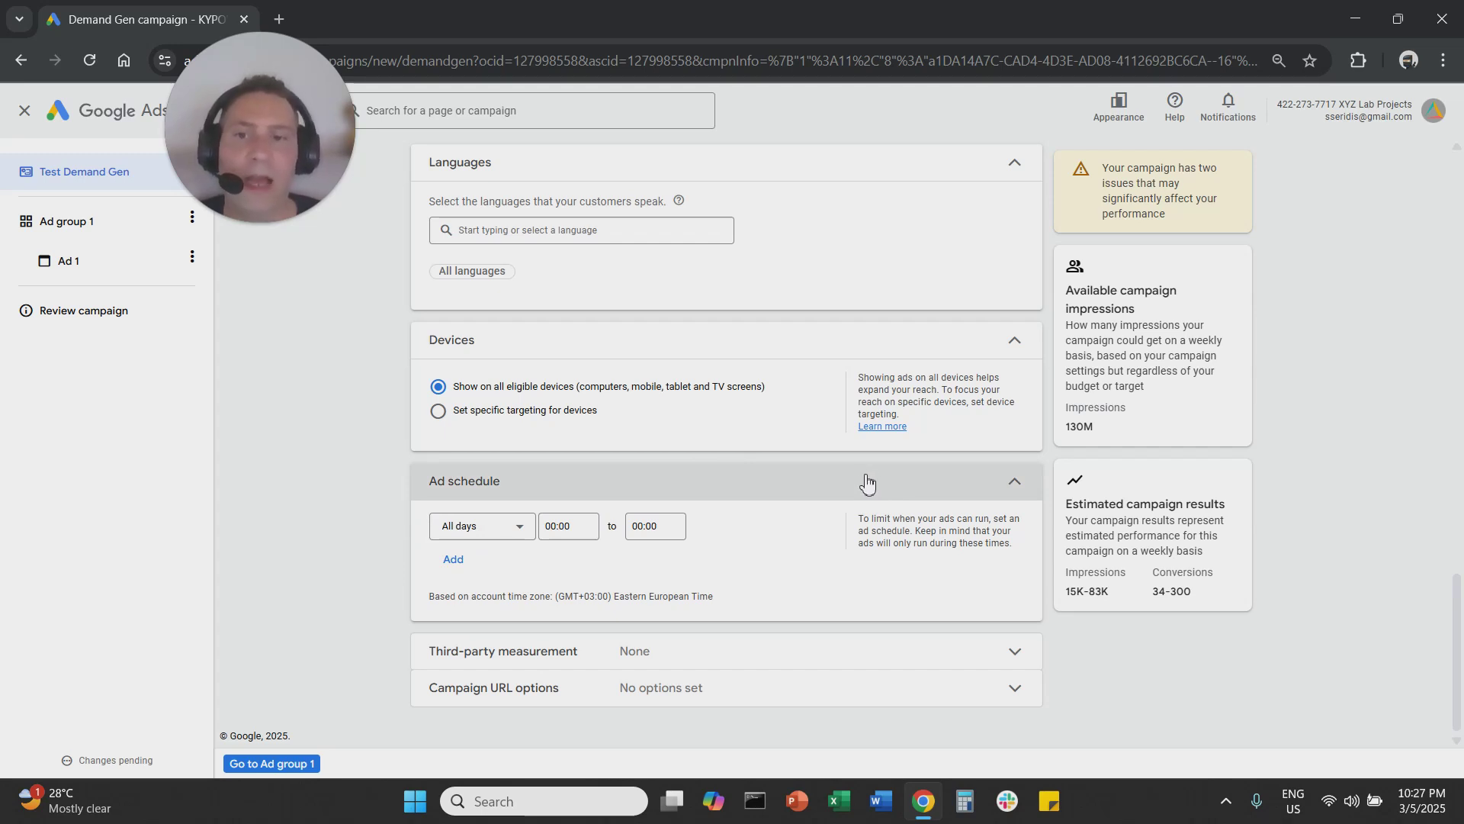
pyautogui.click(672, 482)
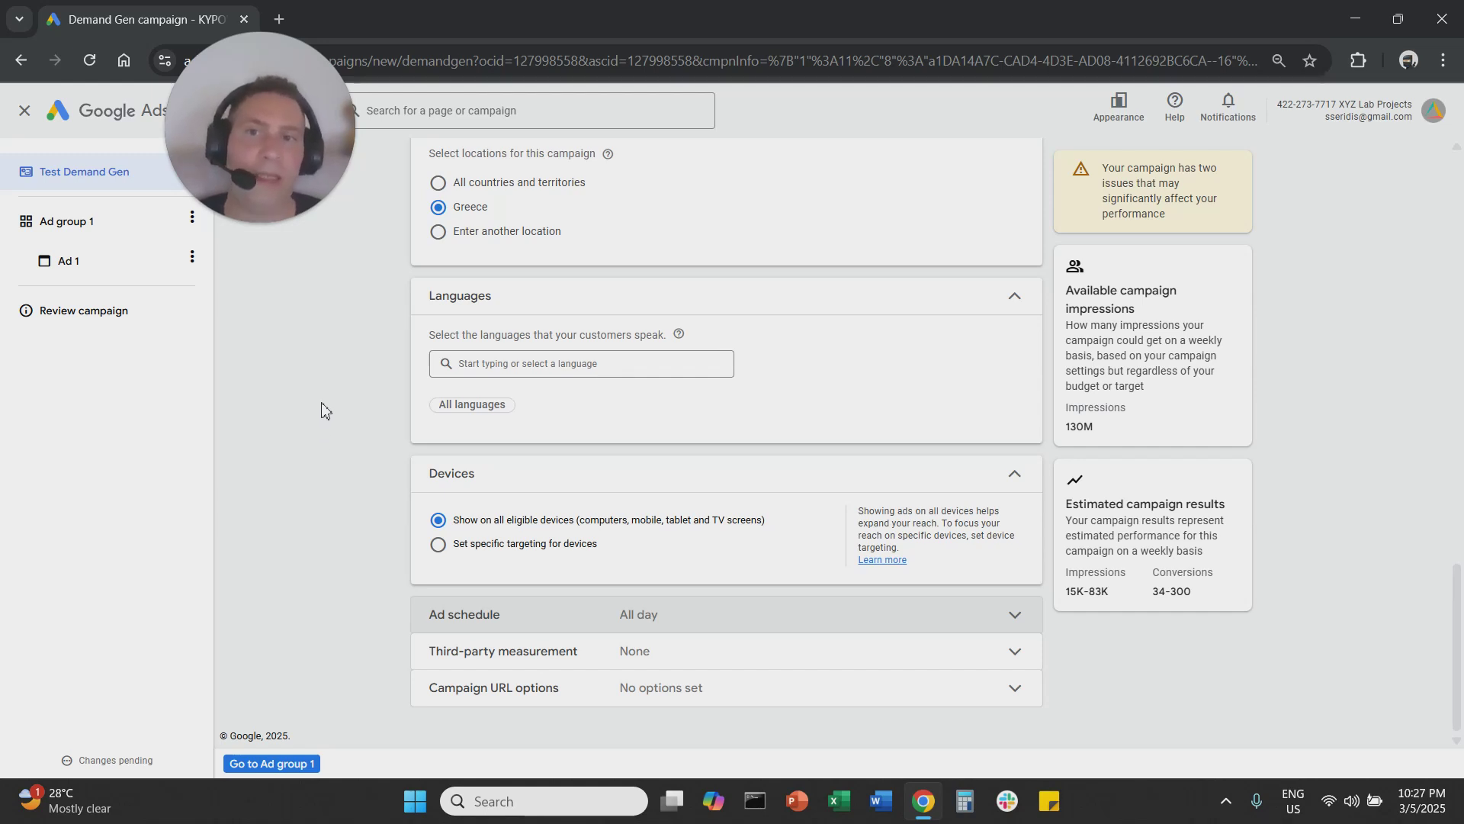
# - Limit Ad group 1 to manually chosen channels, excluding Google Display Network, Google Mail and YouTube in-feed while keeping Discover
pyautogui.click(107, 225)
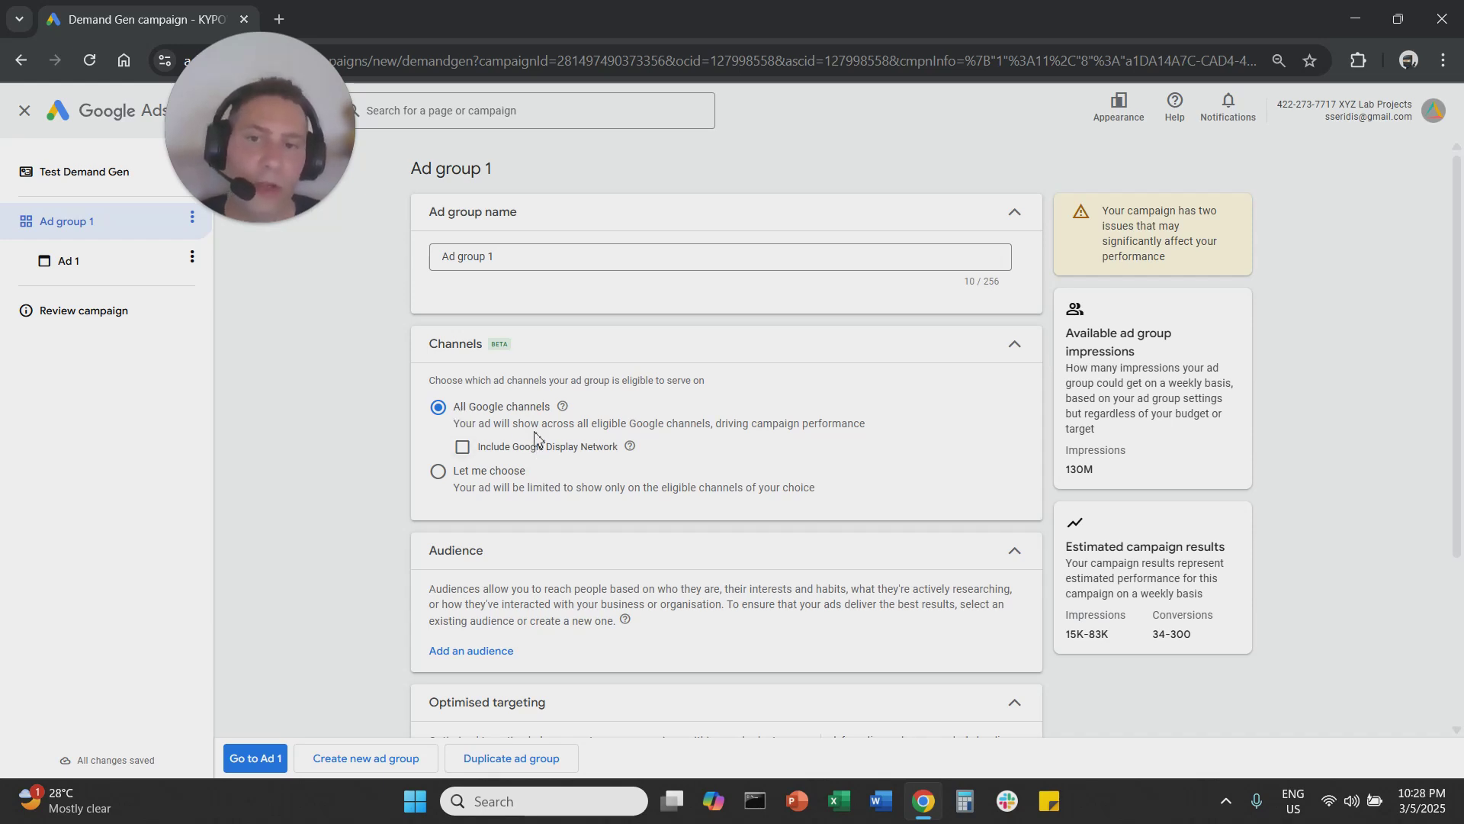
pyautogui.click(438, 470)
pyautogui.scroll(-2, 420, 525)
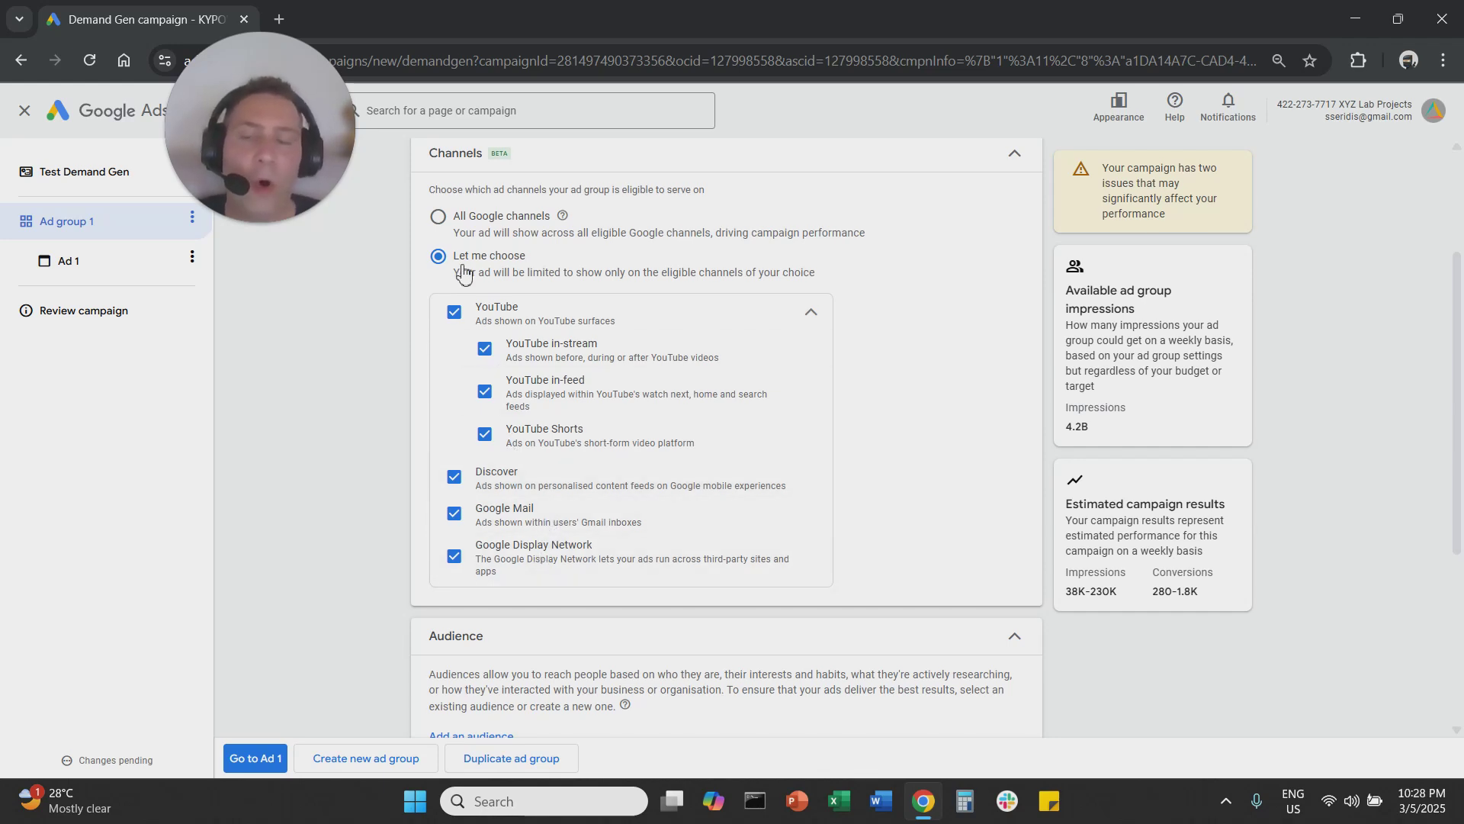
pyautogui.click(533, 563)
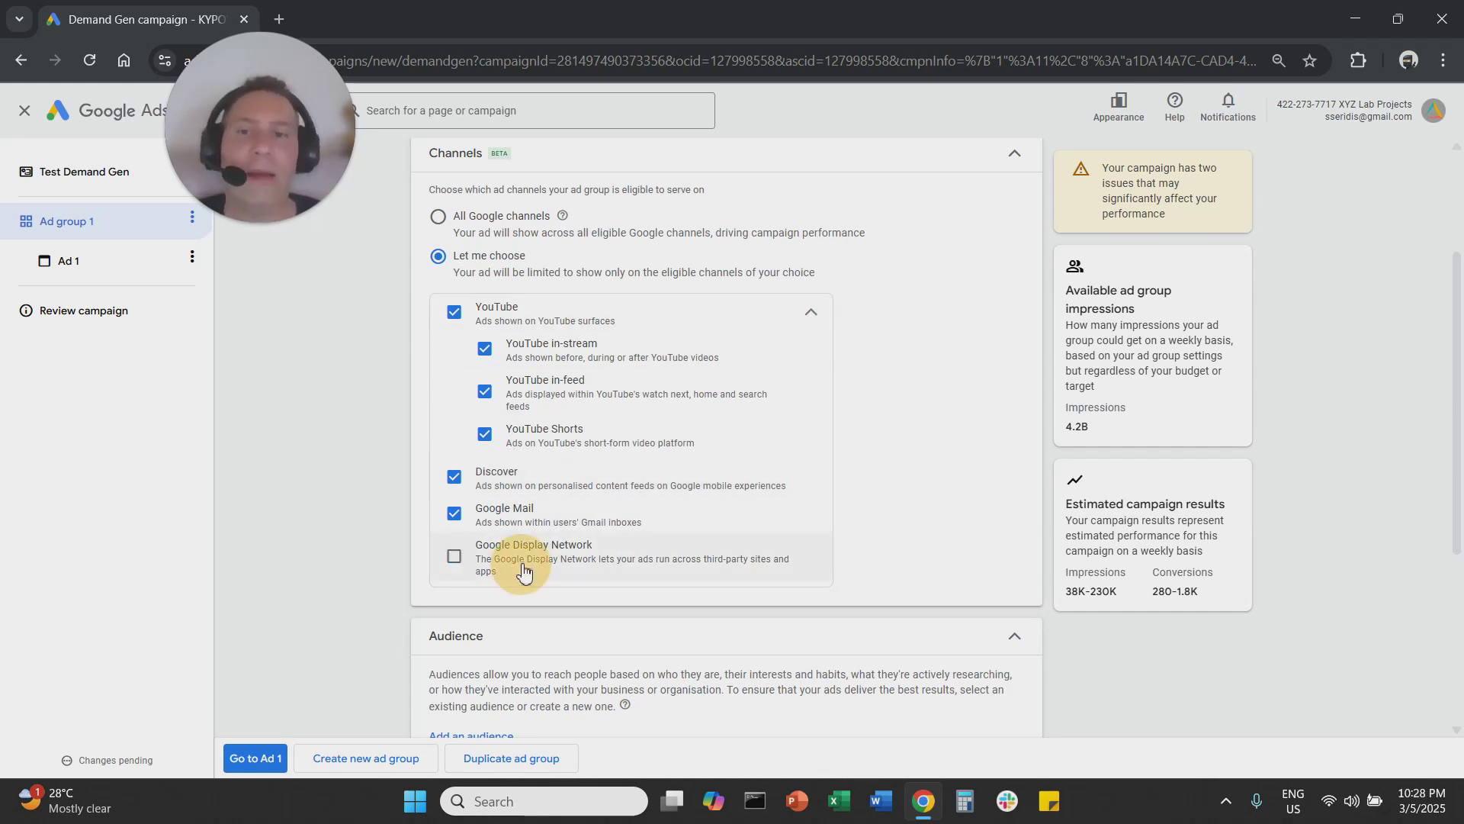
pyautogui.click(523, 527)
pyautogui.click(526, 479)
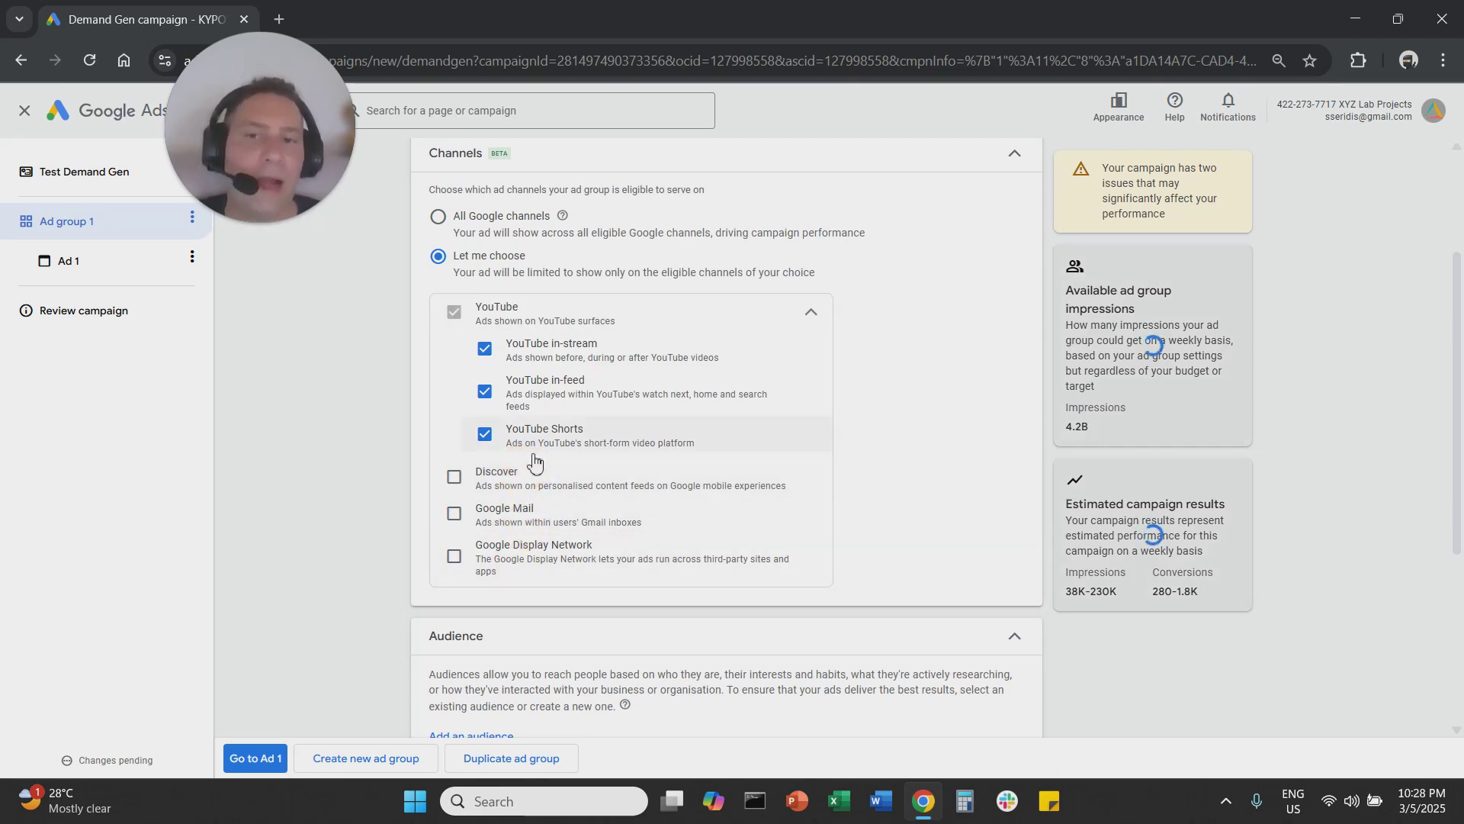
pyautogui.click(530, 479)
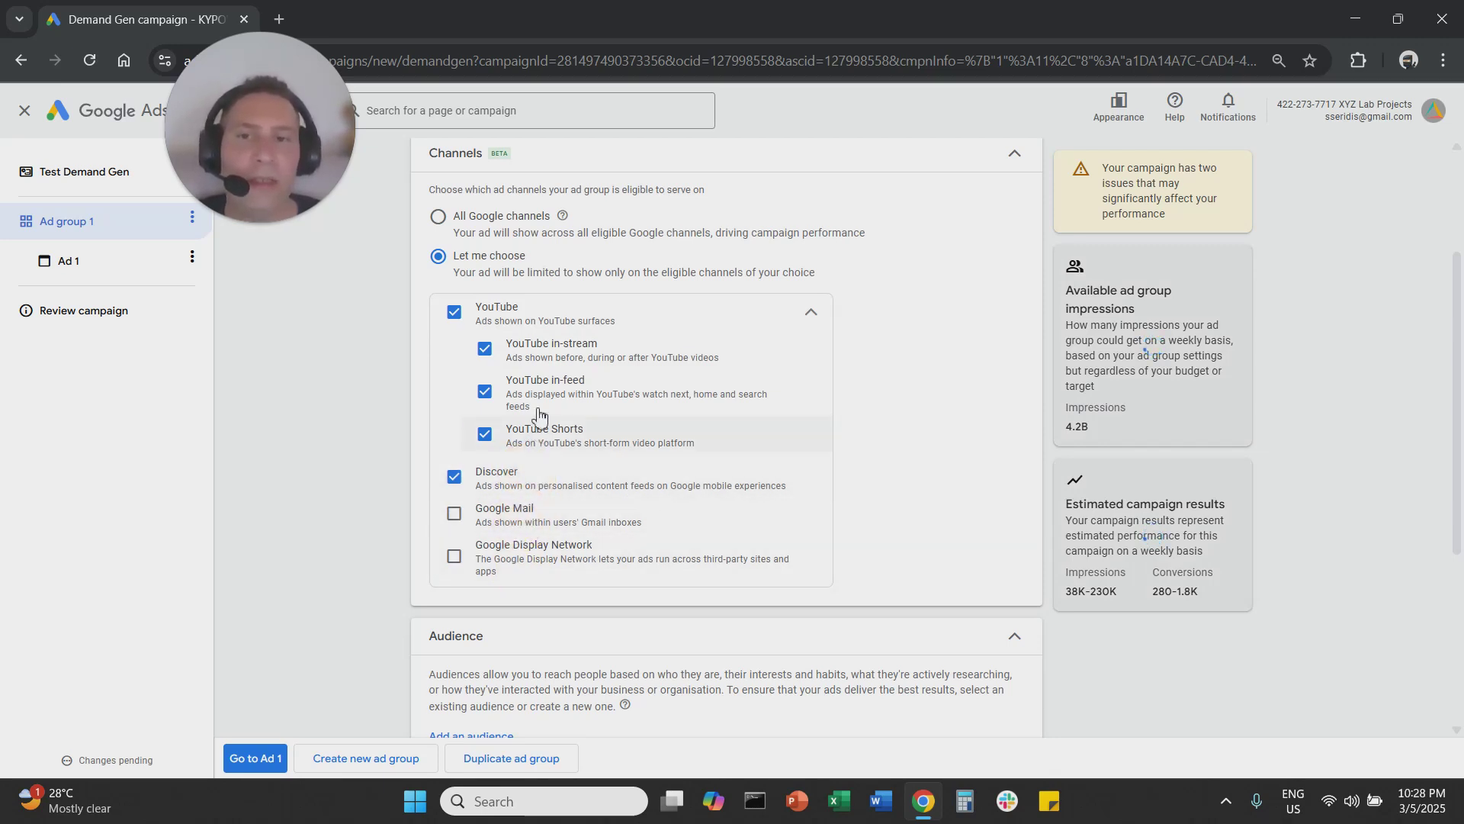
pyautogui.click(543, 391)
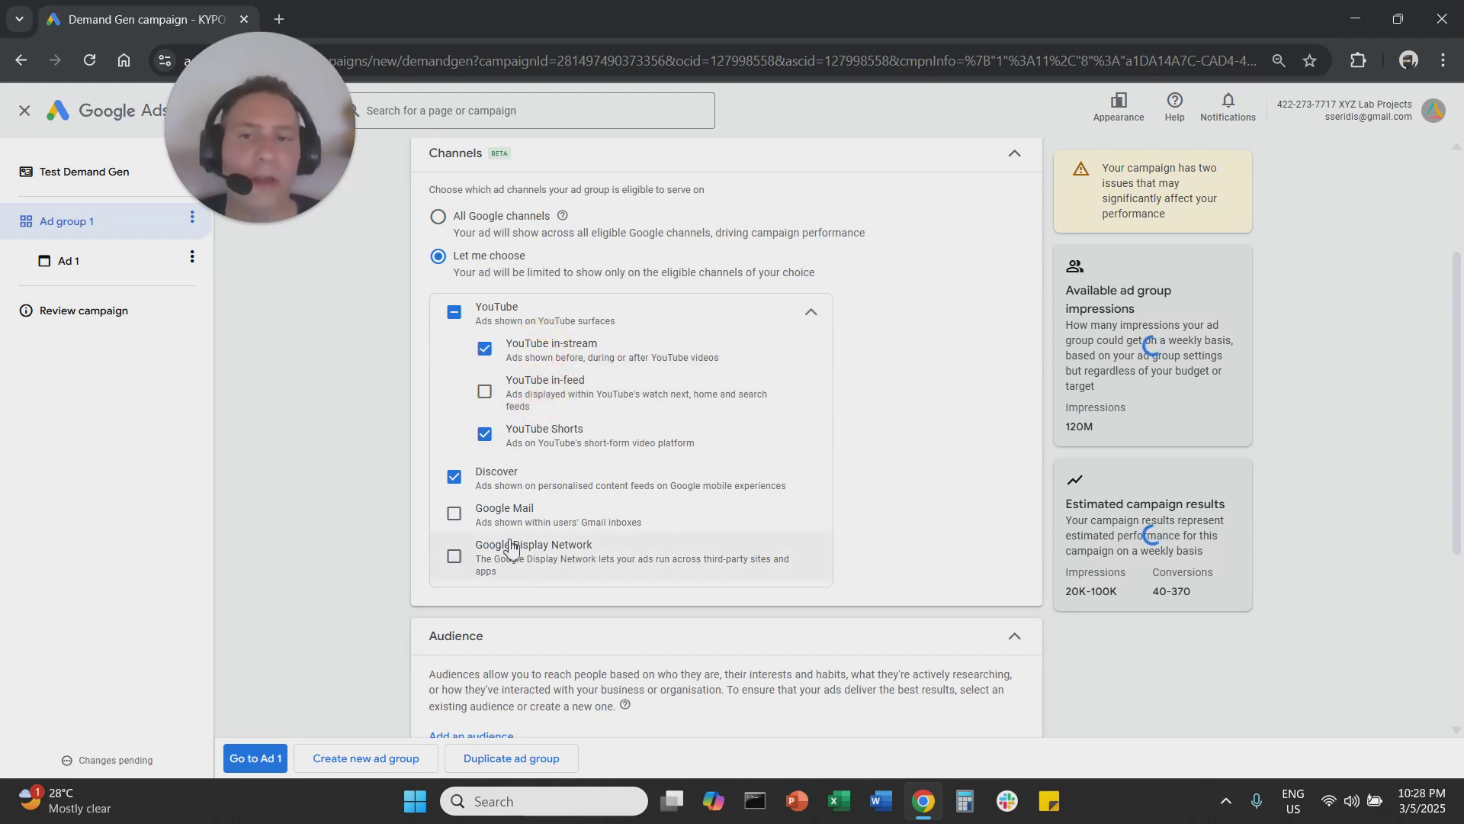
# - Try limiting the ad group to Google Mail only, excluding Discover, YouTube in-stream and YouTube Shorts
pyautogui.click(503, 515)
pyautogui.click(492, 479)
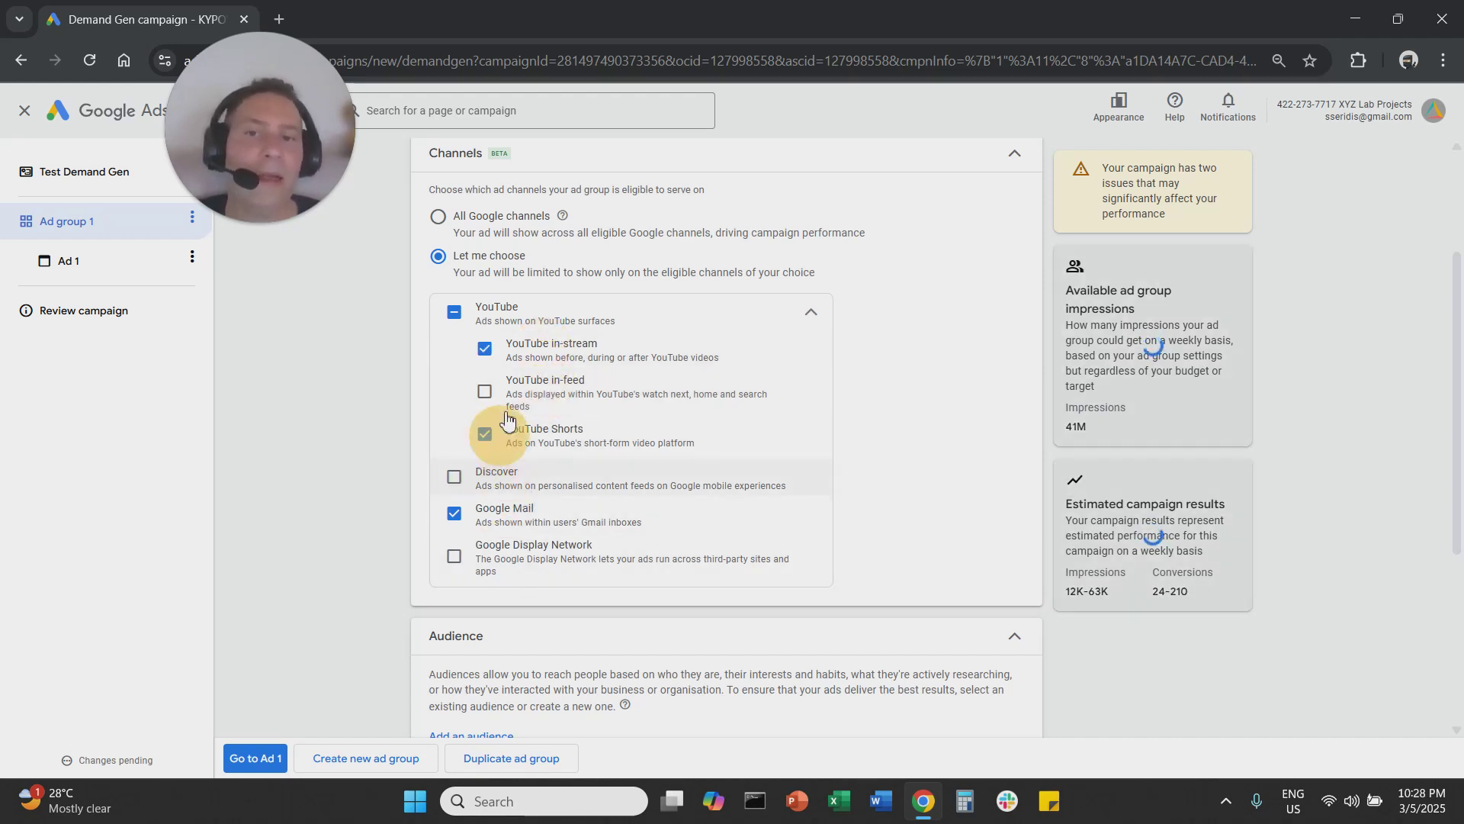
pyautogui.click(534, 432)
pyautogui.click(485, 350)
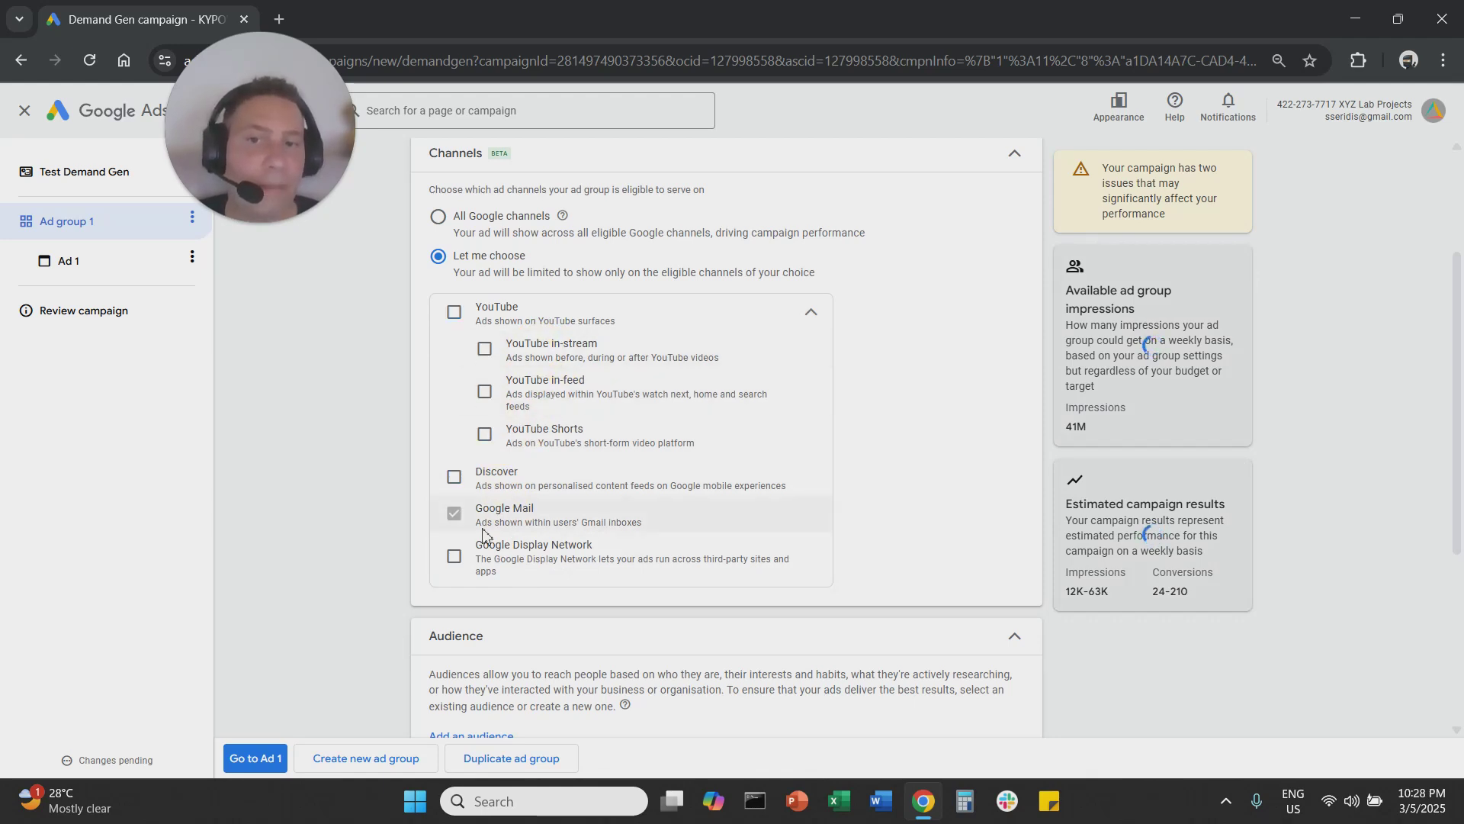
# - Include all YouTube placements, Discover and Google Display Network in the manually chosen channels
pyautogui.click(454, 312)
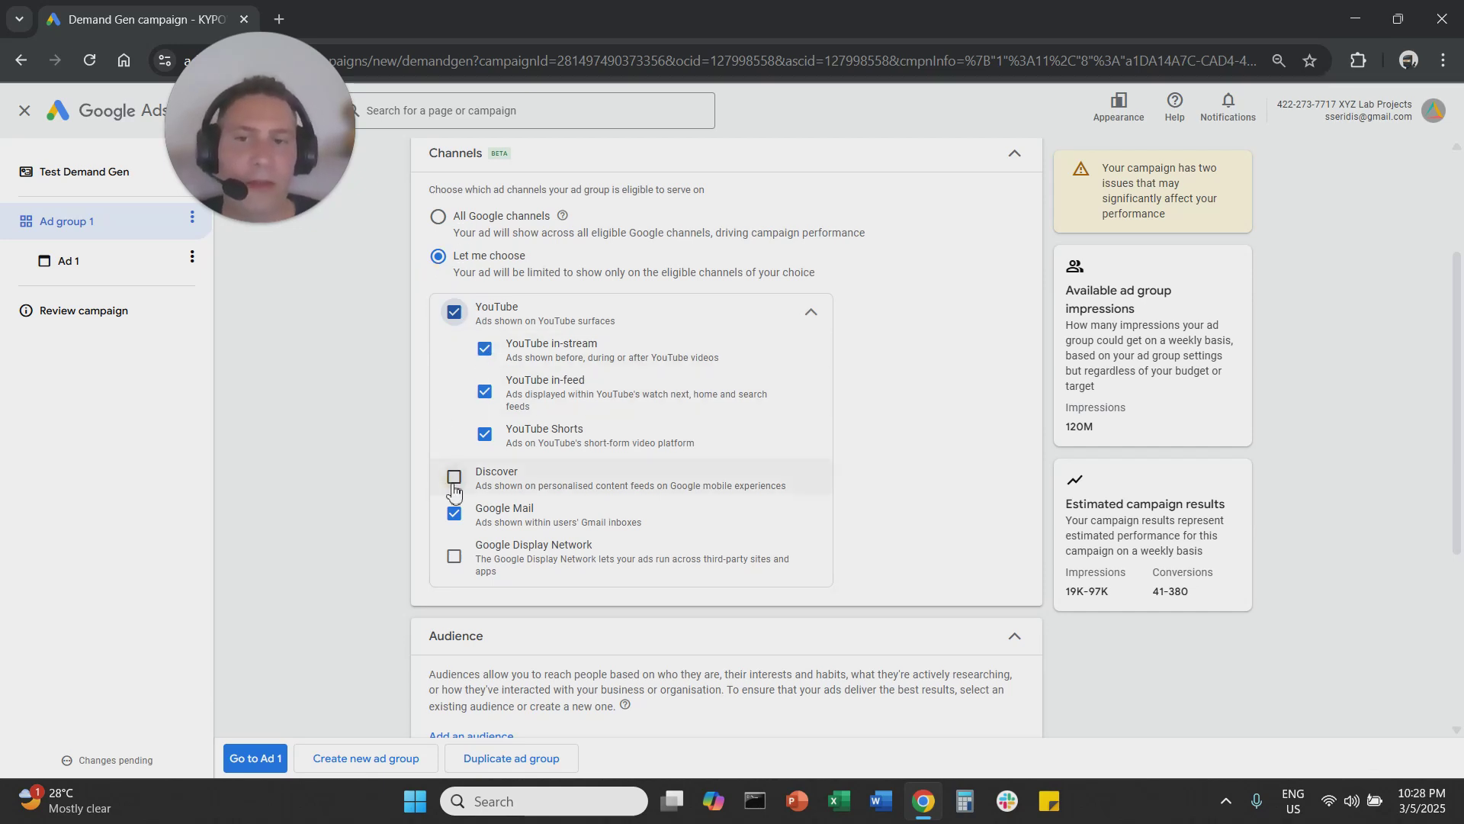
pyautogui.click(454, 480)
pyautogui.click(454, 556)
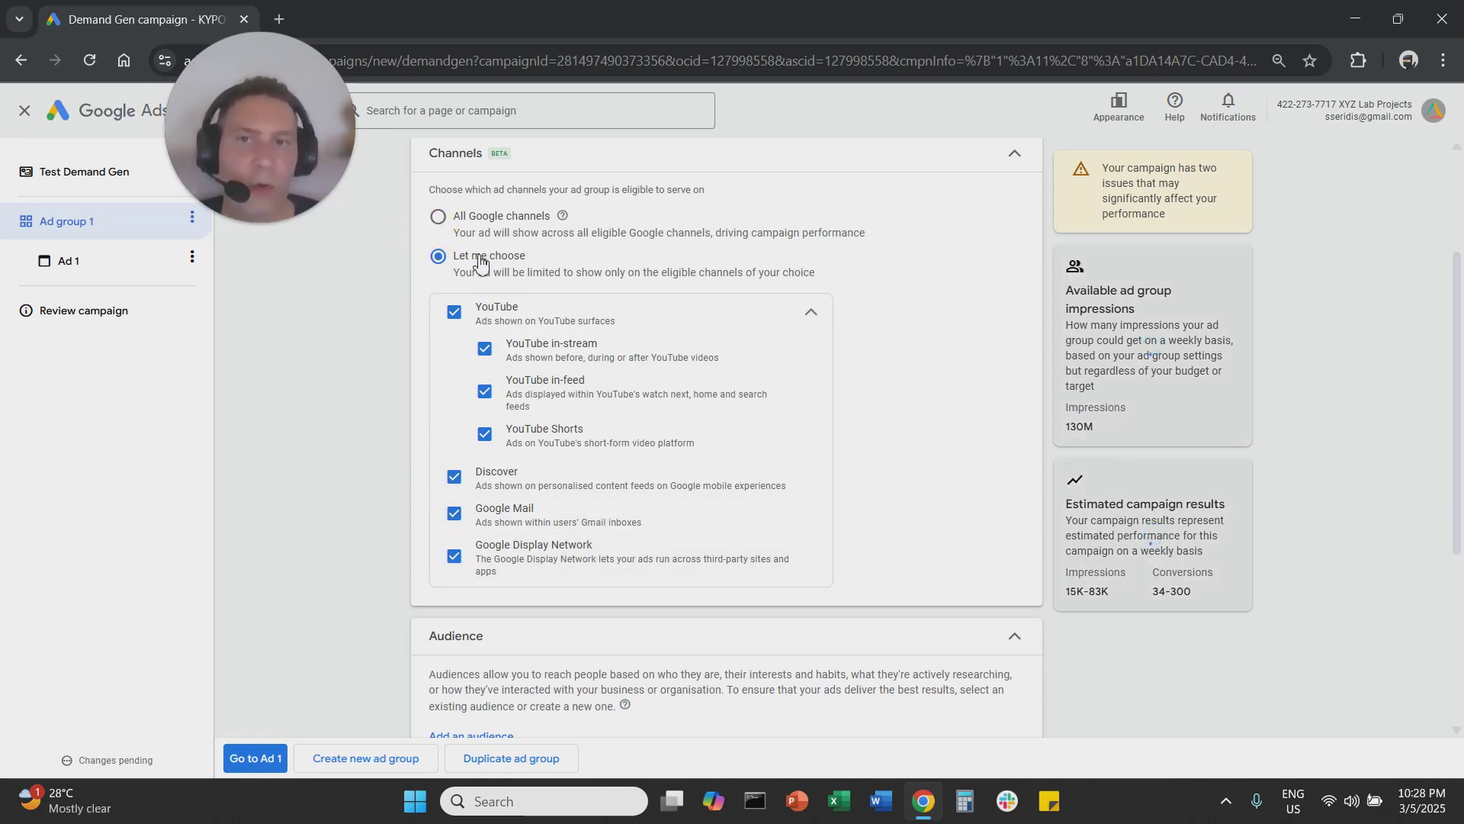
# - Set the ad group to serve on all Google channels, leaving out the Google Display Network
pyautogui.click(440, 219)
pyautogui.click(449, 278)
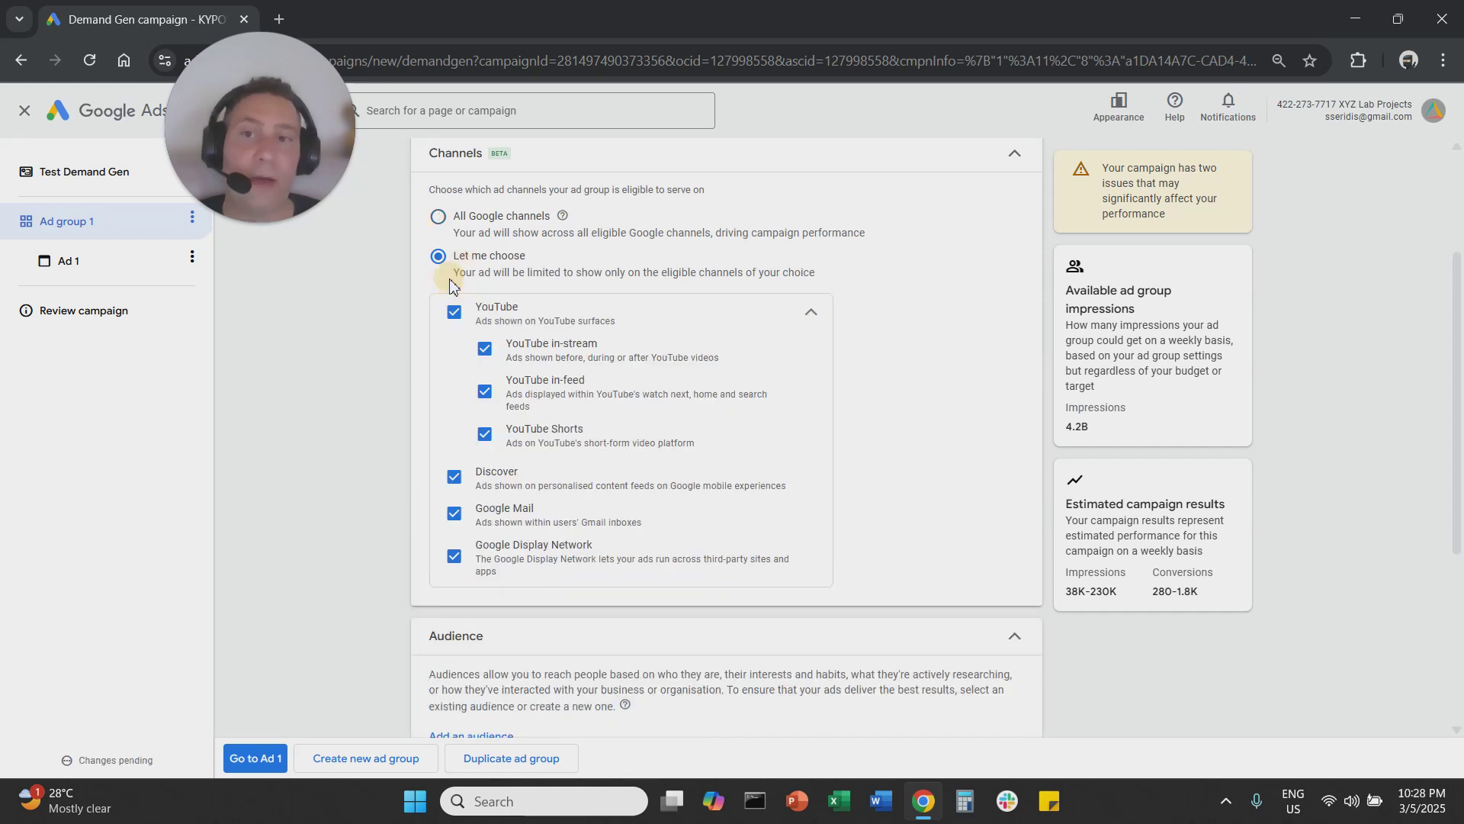
pyautogui.click(463, 557)
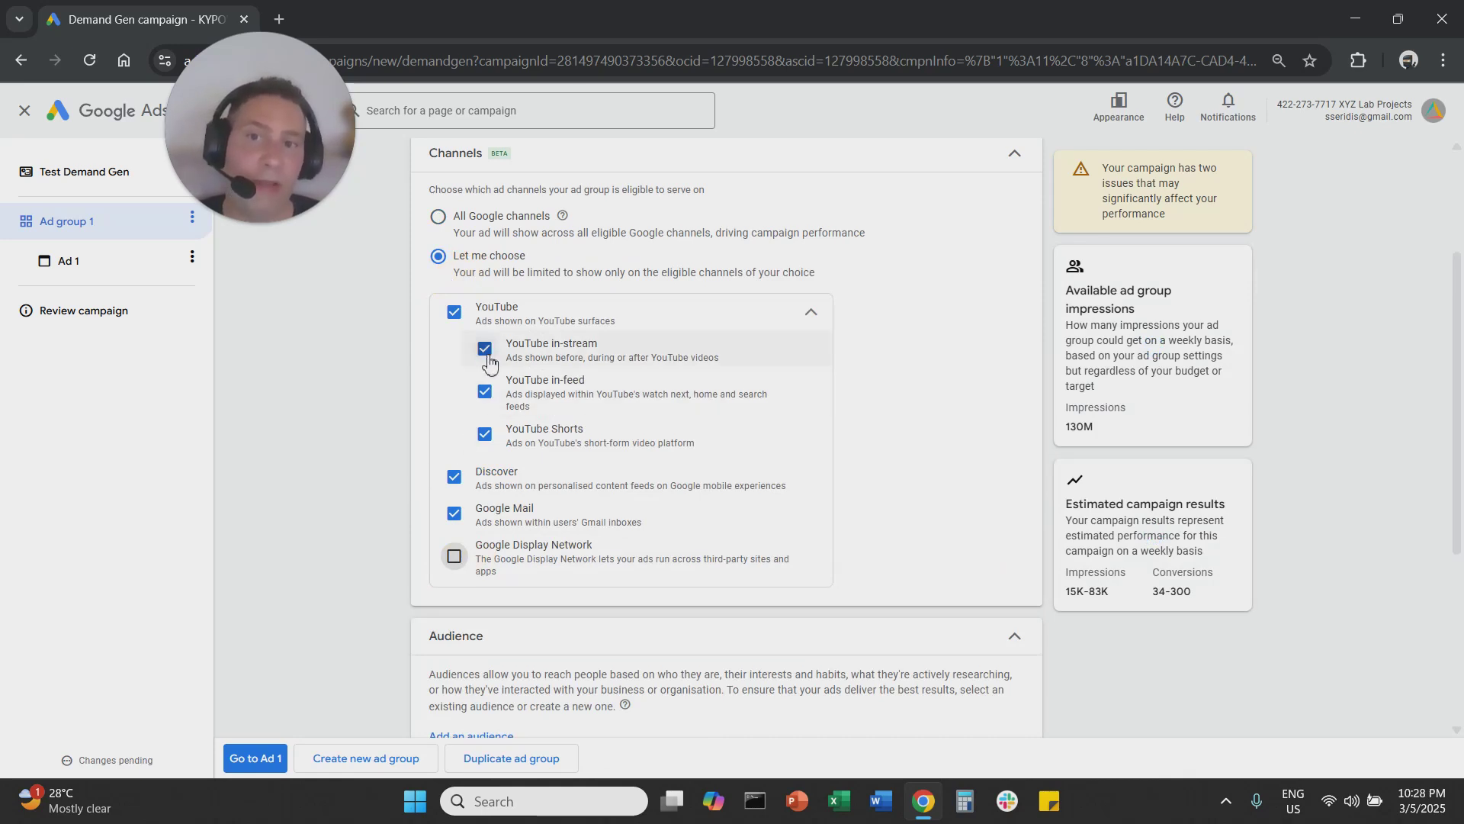
pyautogui.click(439, 218)
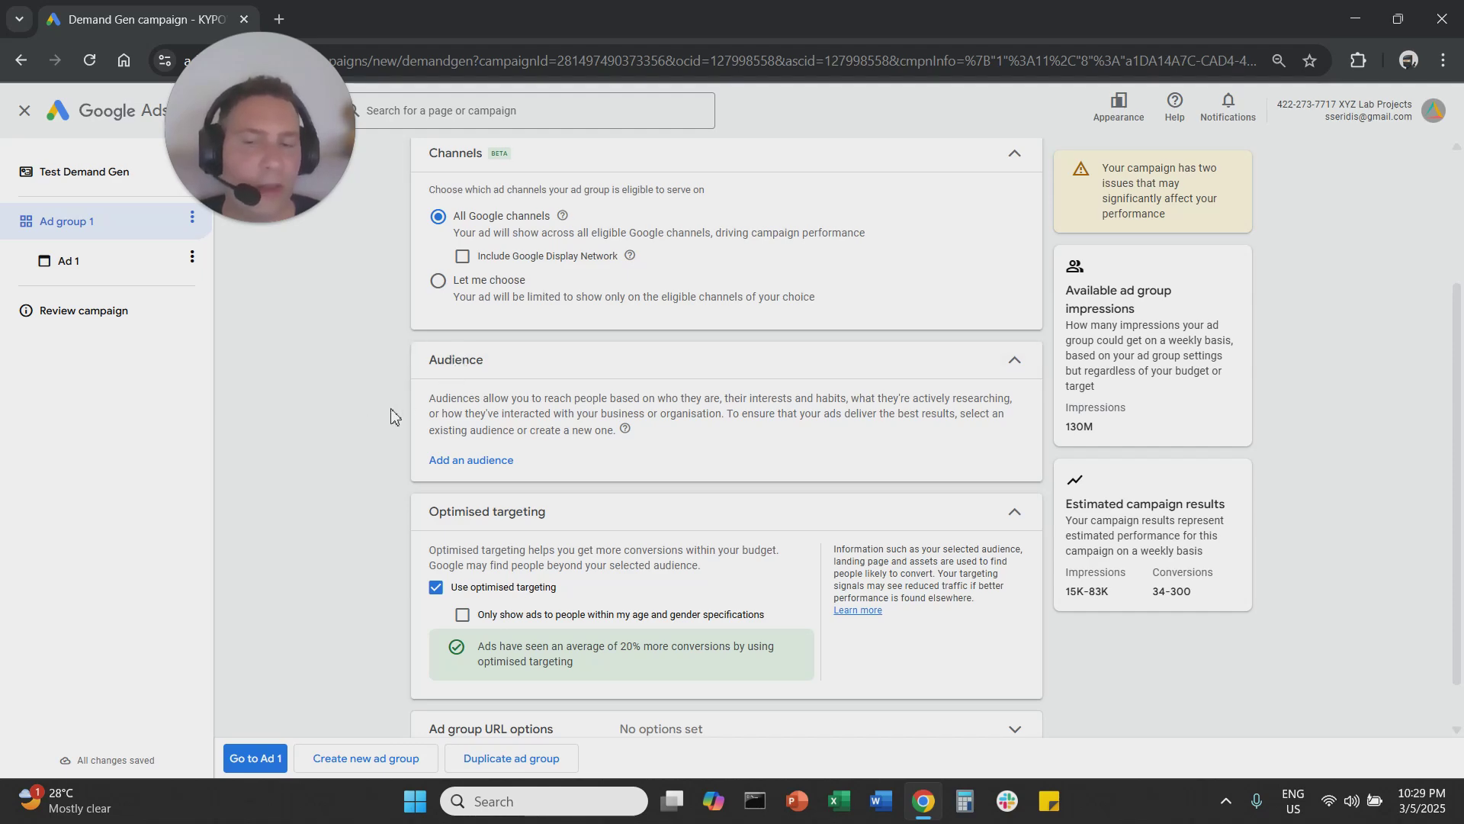
# - Start creating a new audience for Ad group 1
pyautogui.scroll(-1, 392, 412)
pyautogui.click(488, 416)
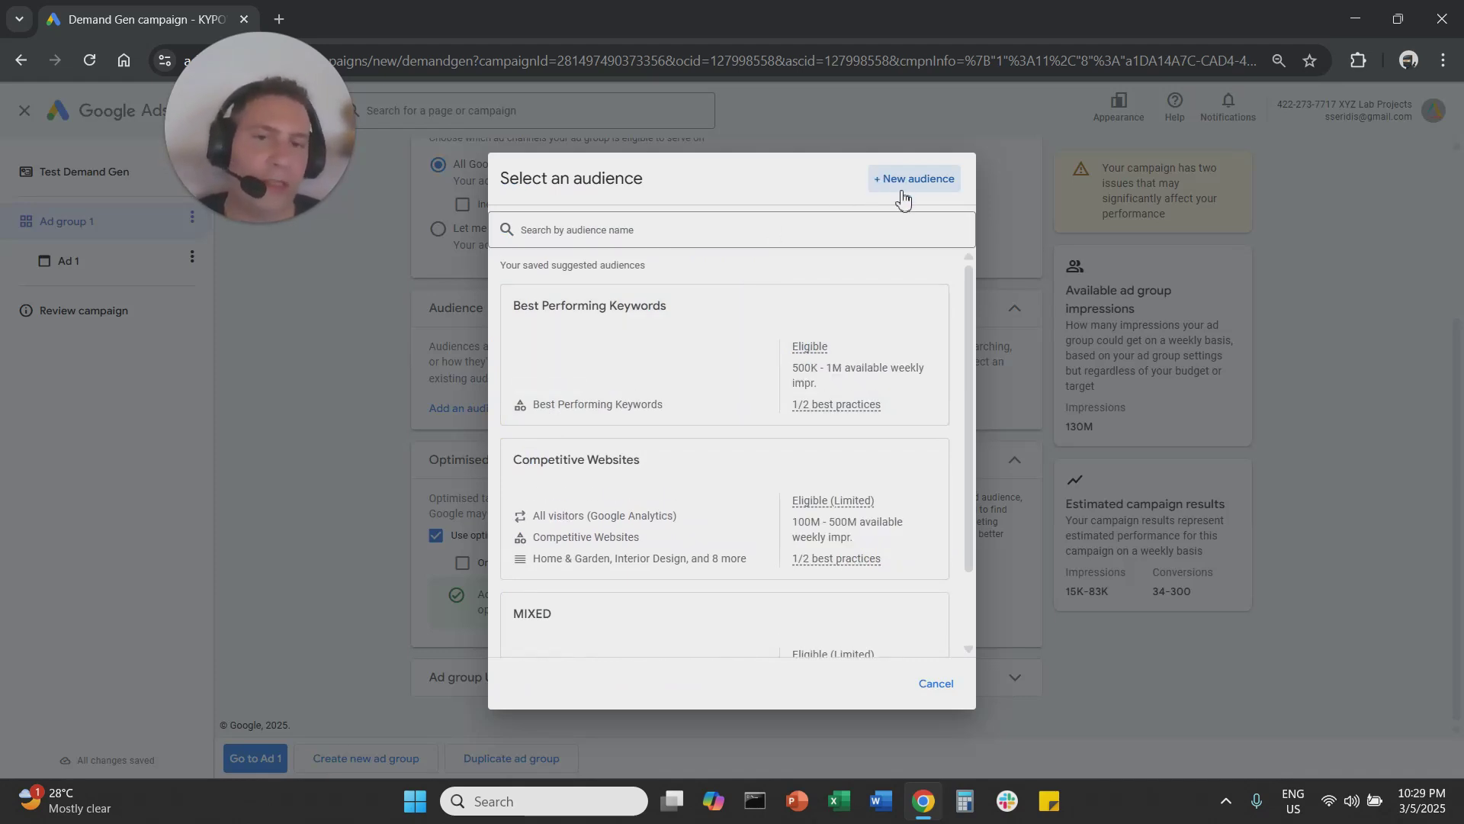
pyautogui.click(924, 193)
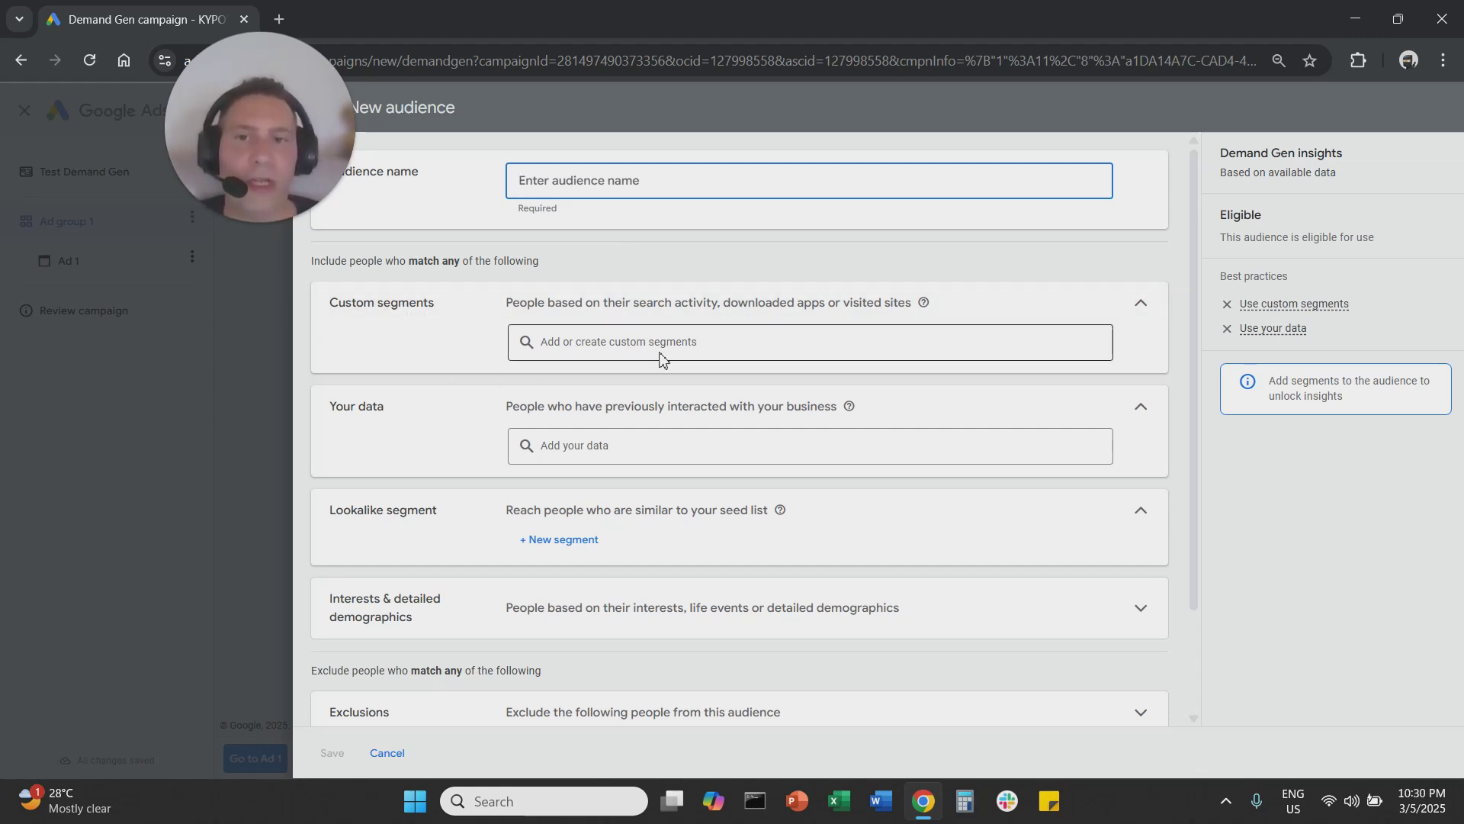
# - Try a new custom segment with the Google search terms "espresso coffee beans" and "ethiopian coffee beans", and remove both terms
pyautogui.click(660, 345)
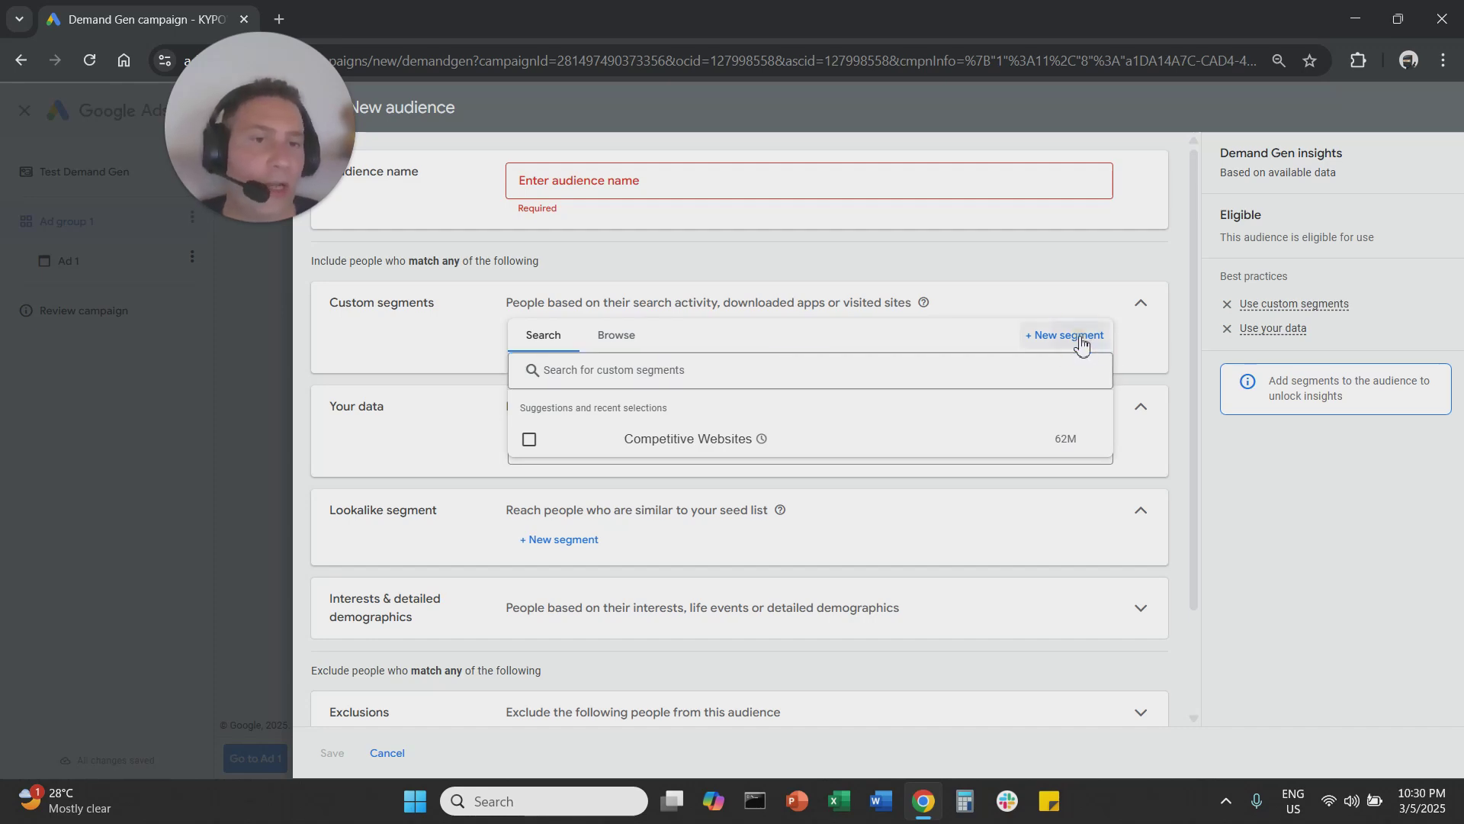
pyautogui.click(1083, 345)
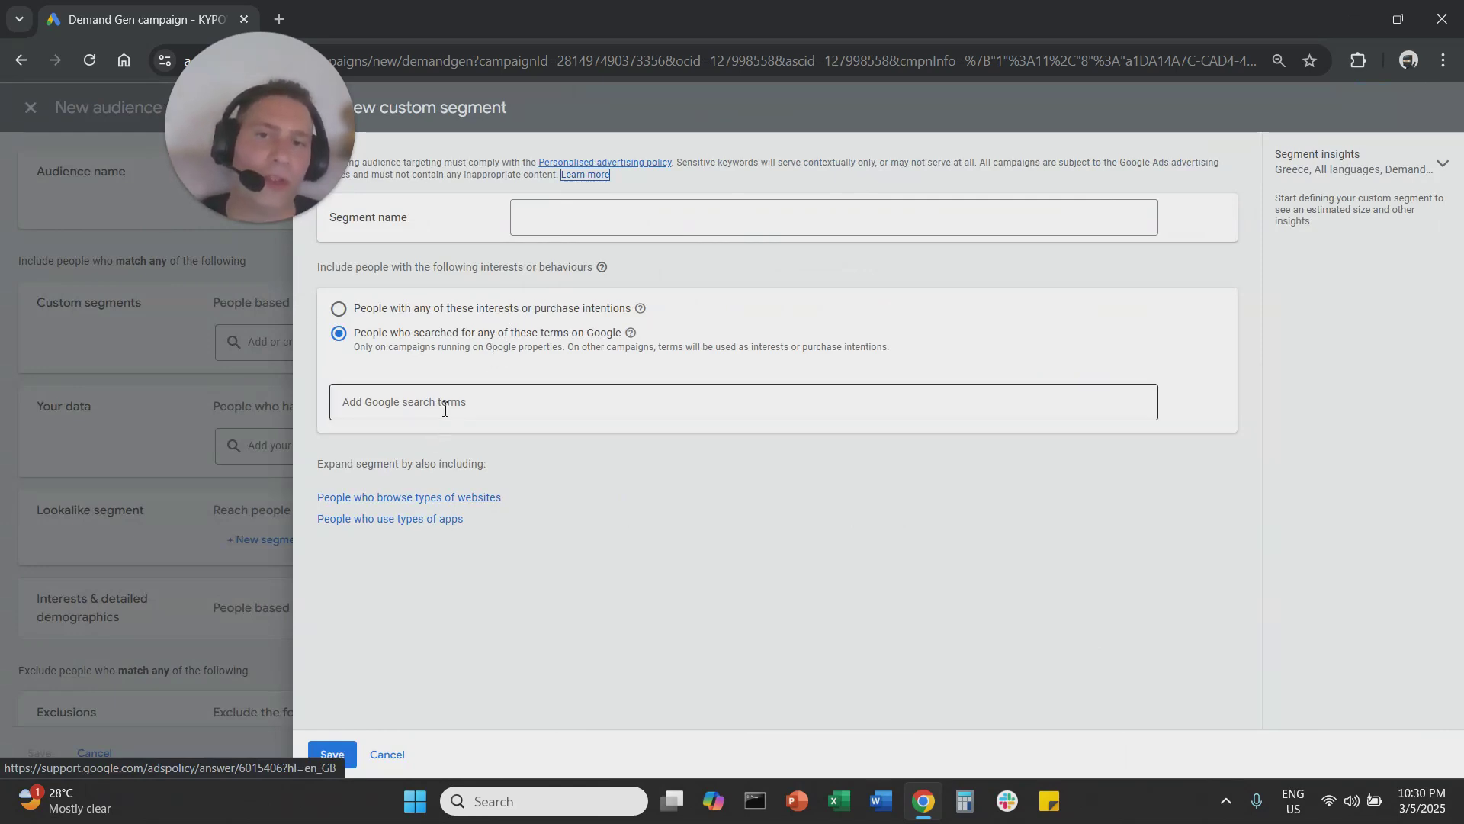
pyautogui.moveTo(441, 332); pyautogui.dragTo(608, 343)
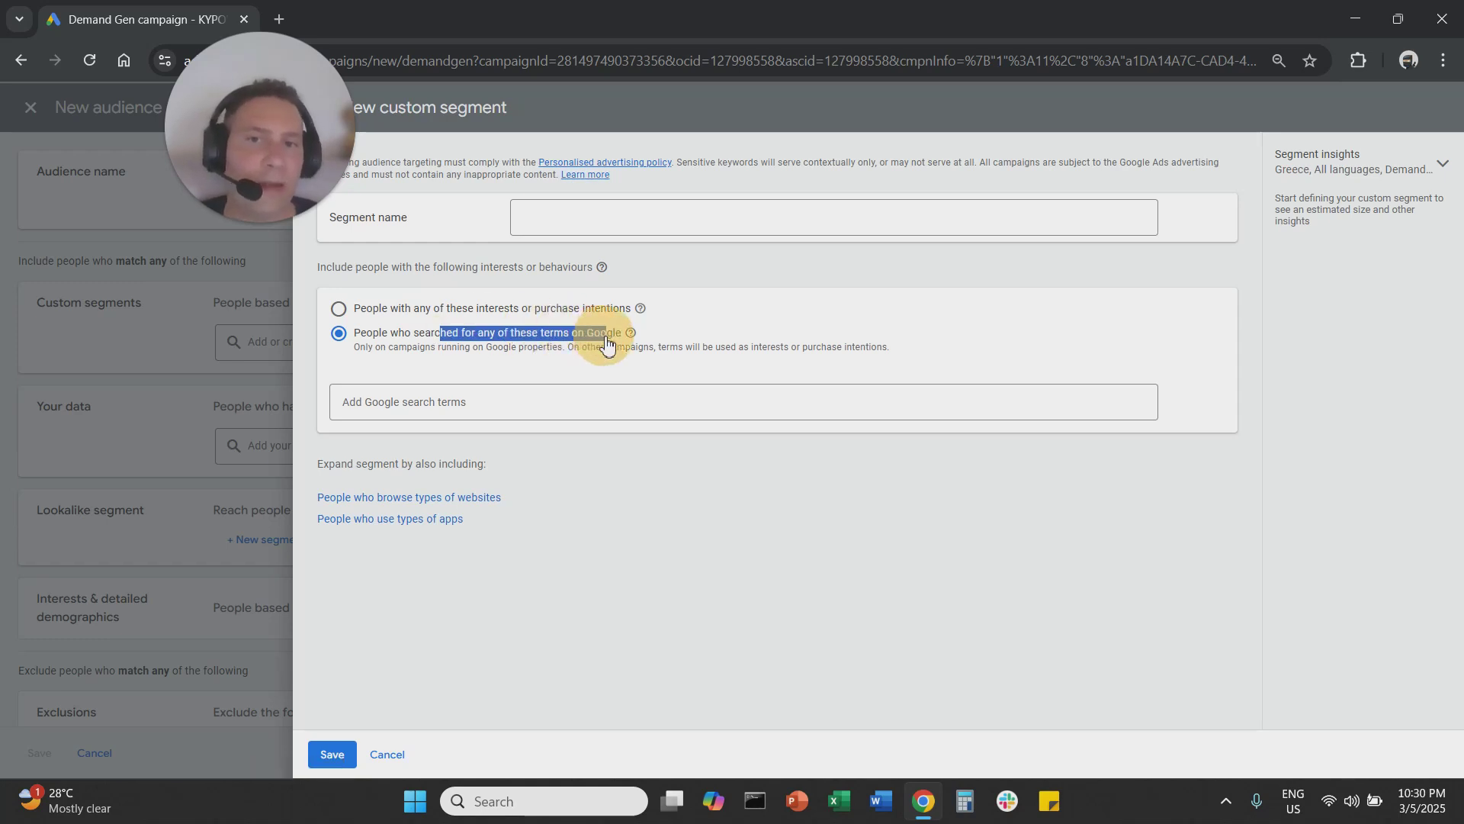
pyautogui.click(413, 409)
pyautogui.write('con')
pyautogui.press('BackSpace')
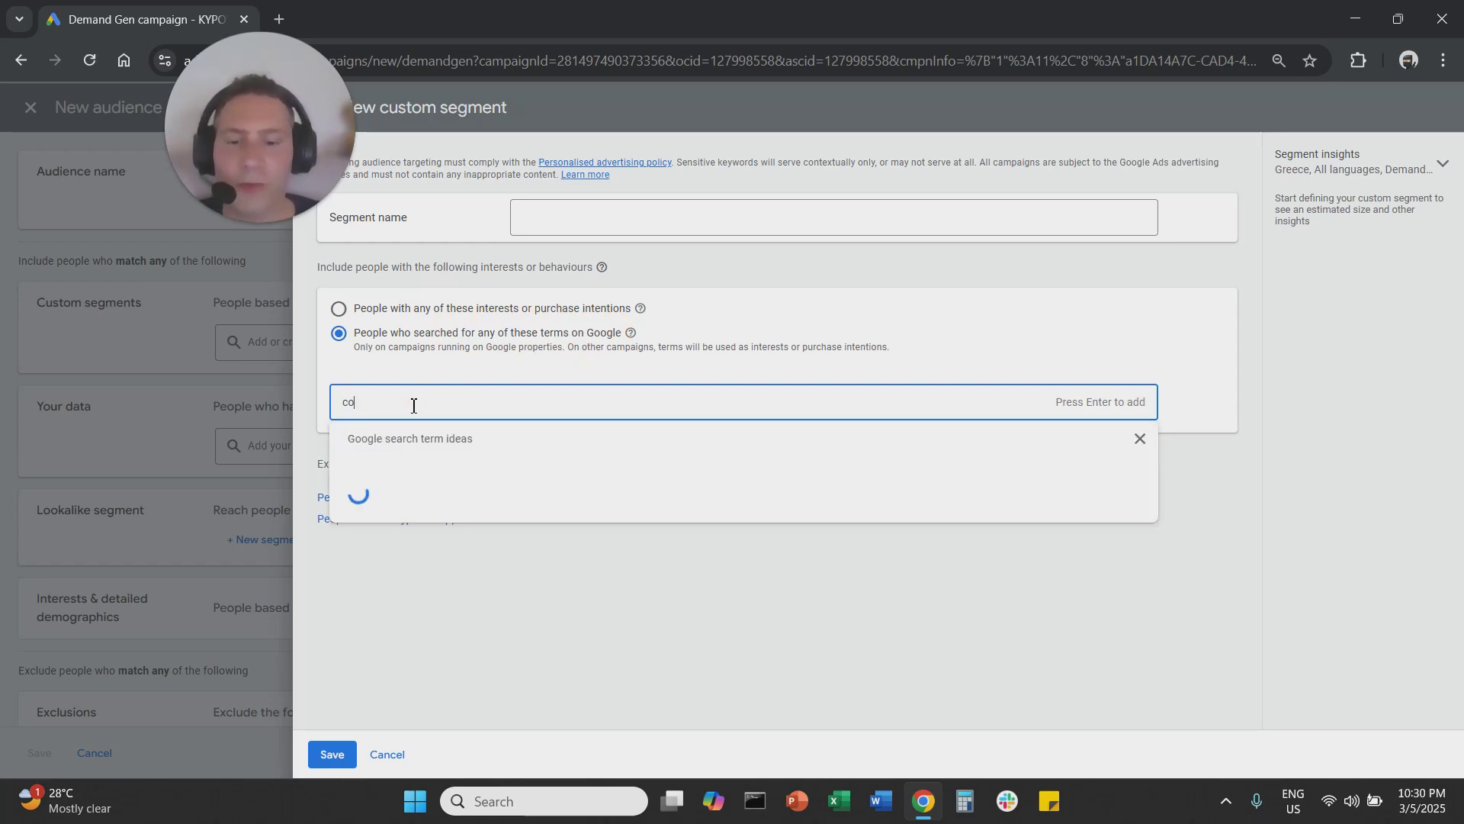
pyautogui.write('ffee')
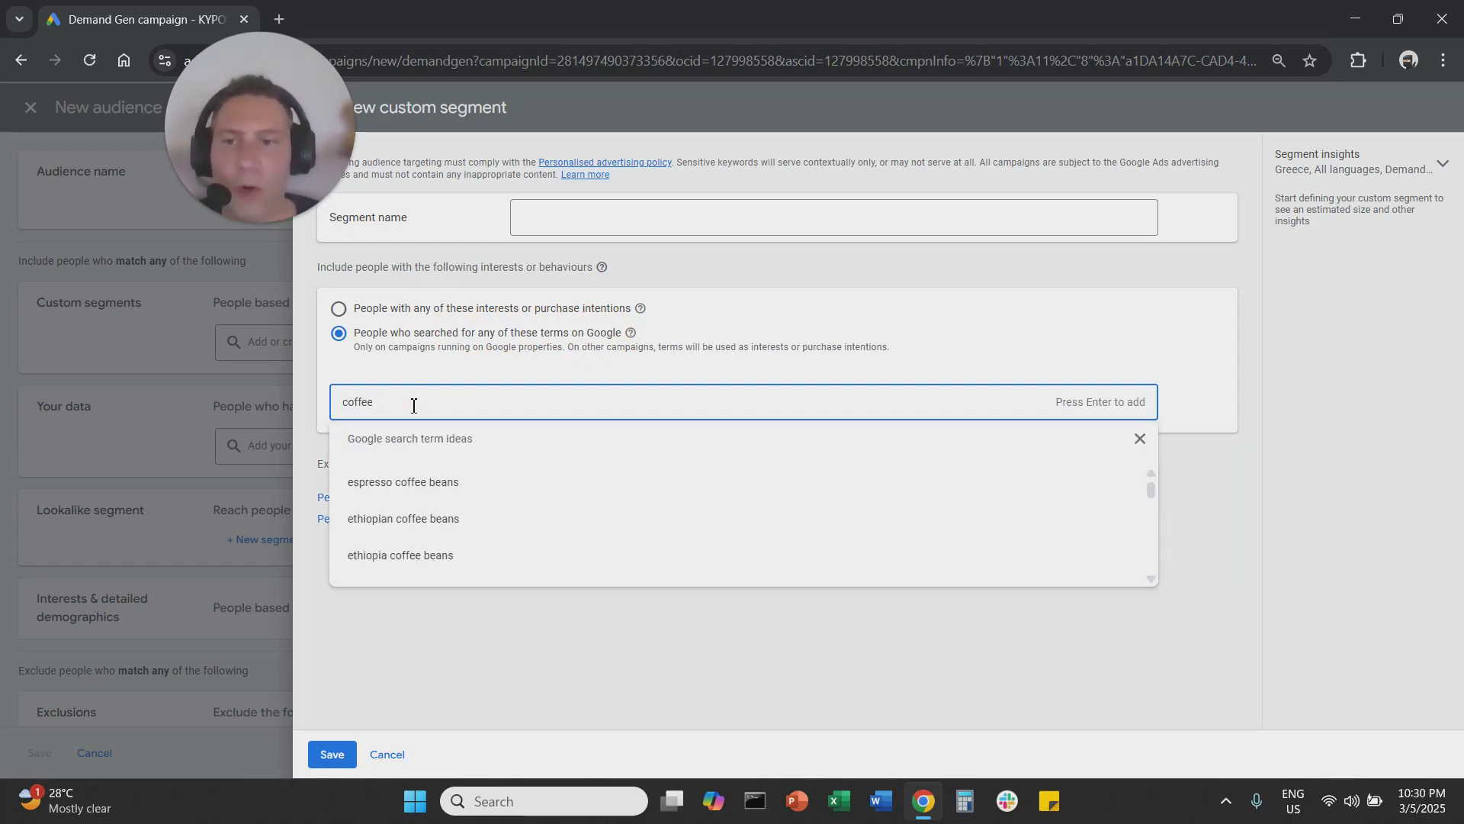
pyautogui.click(424, 488)
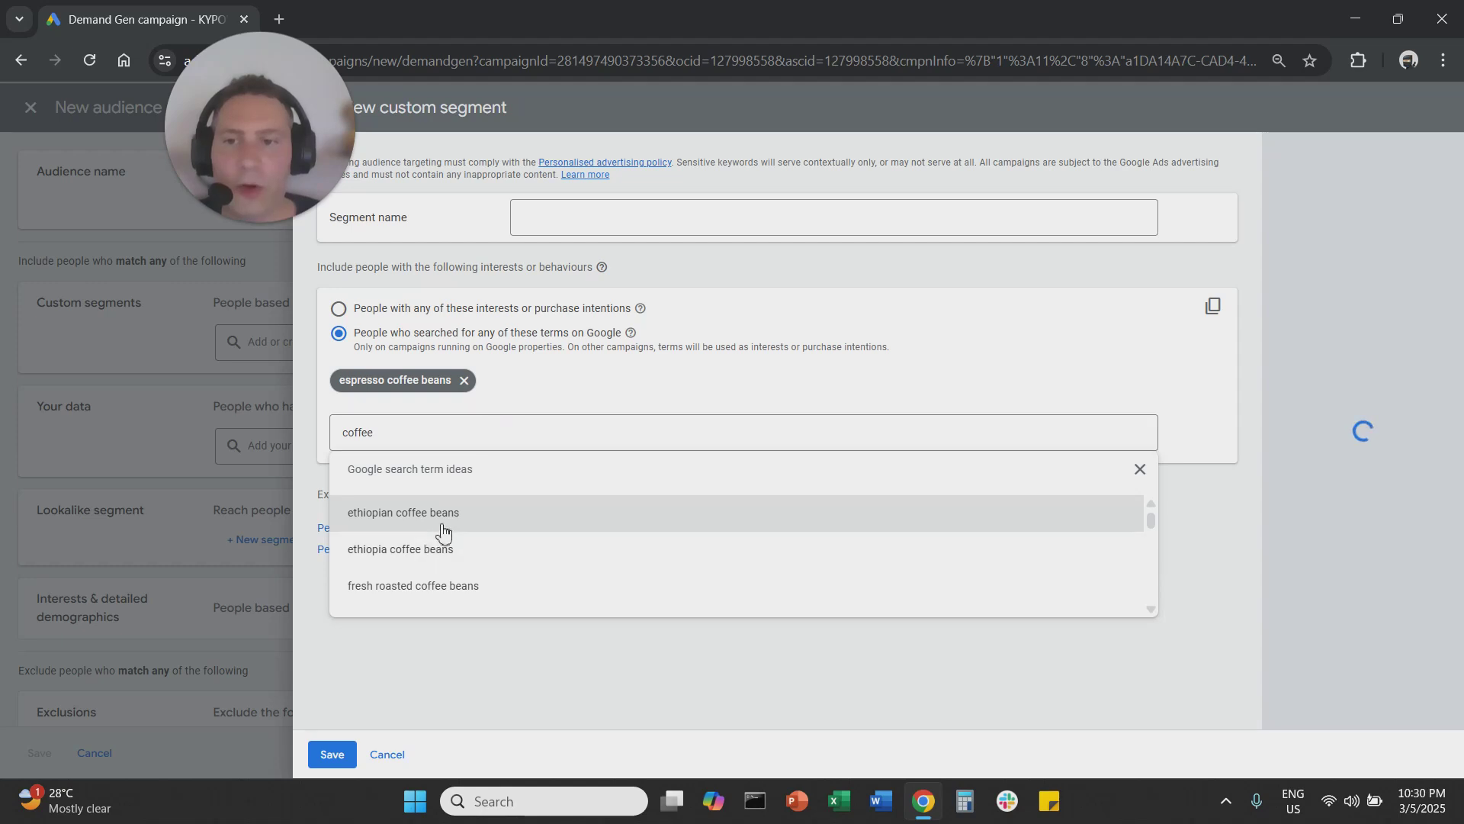
pyautogui.click(465, 512)
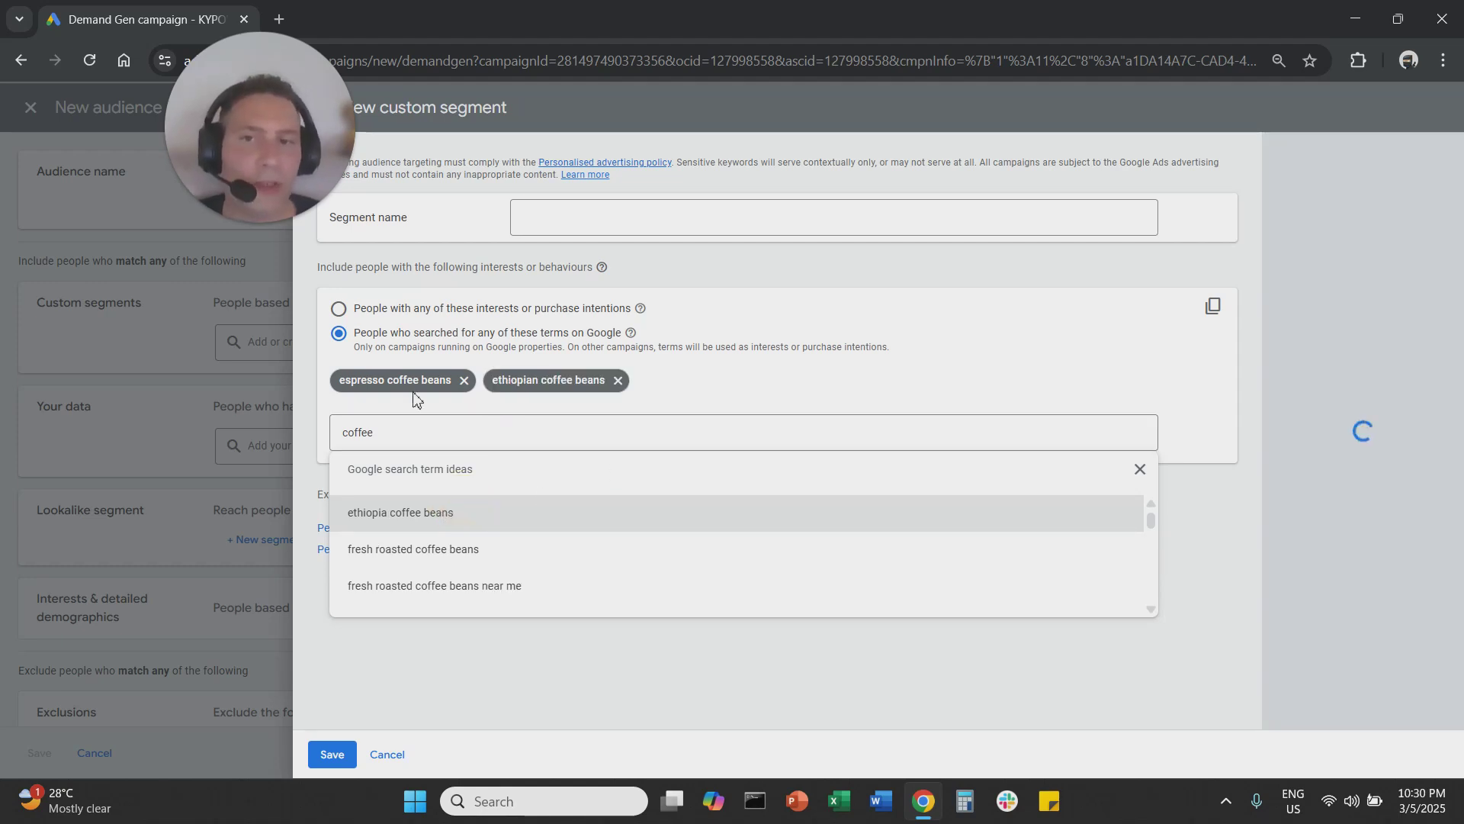
pyautogui.click(464, 381)
pyautogui.click(466, 380)
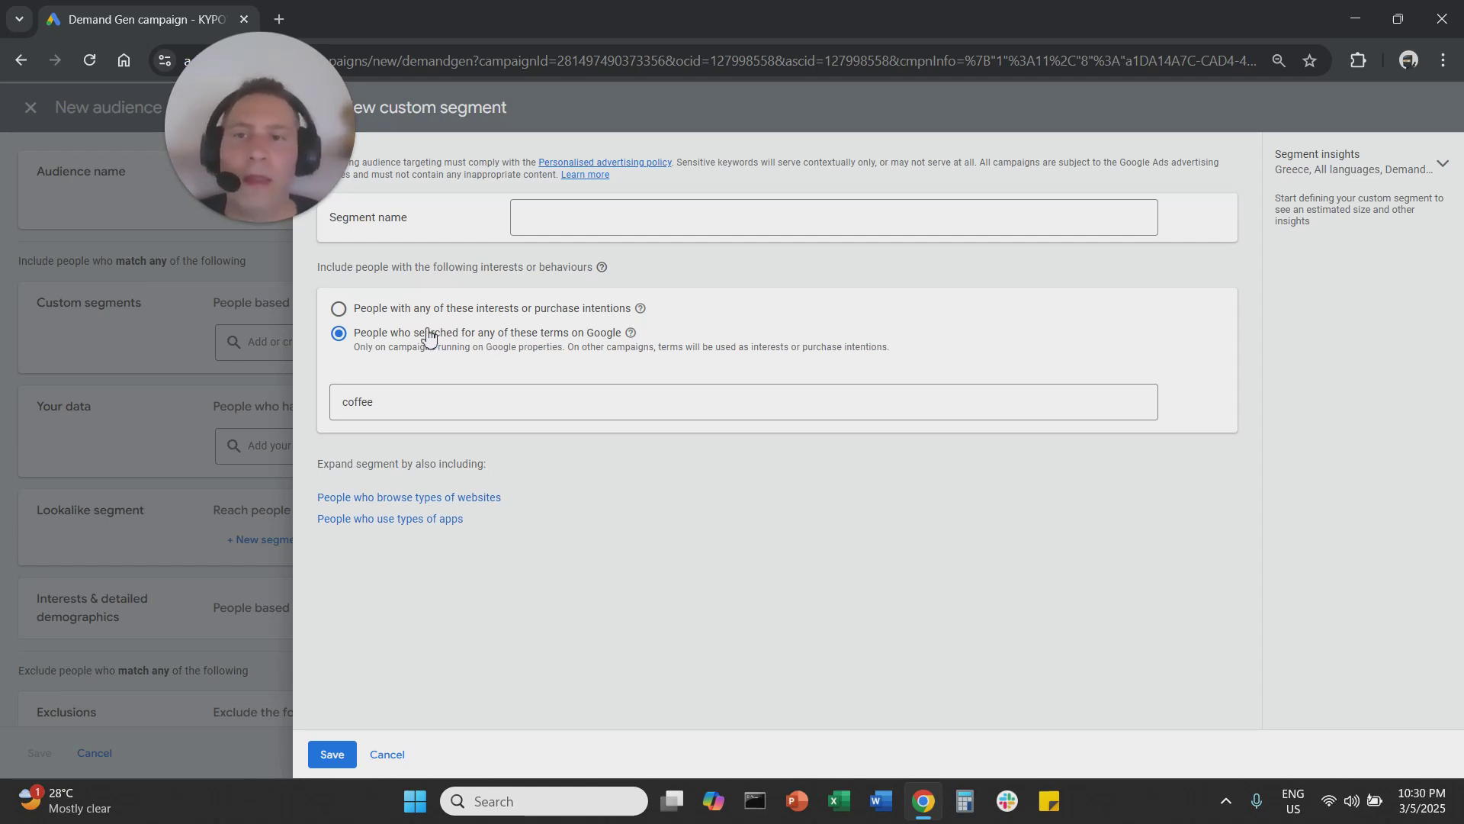
# - Try basing the segment on interests or purchase intentions with "ethiopia coffee beans", and remove that entry
pyautogui.click(451, 313)
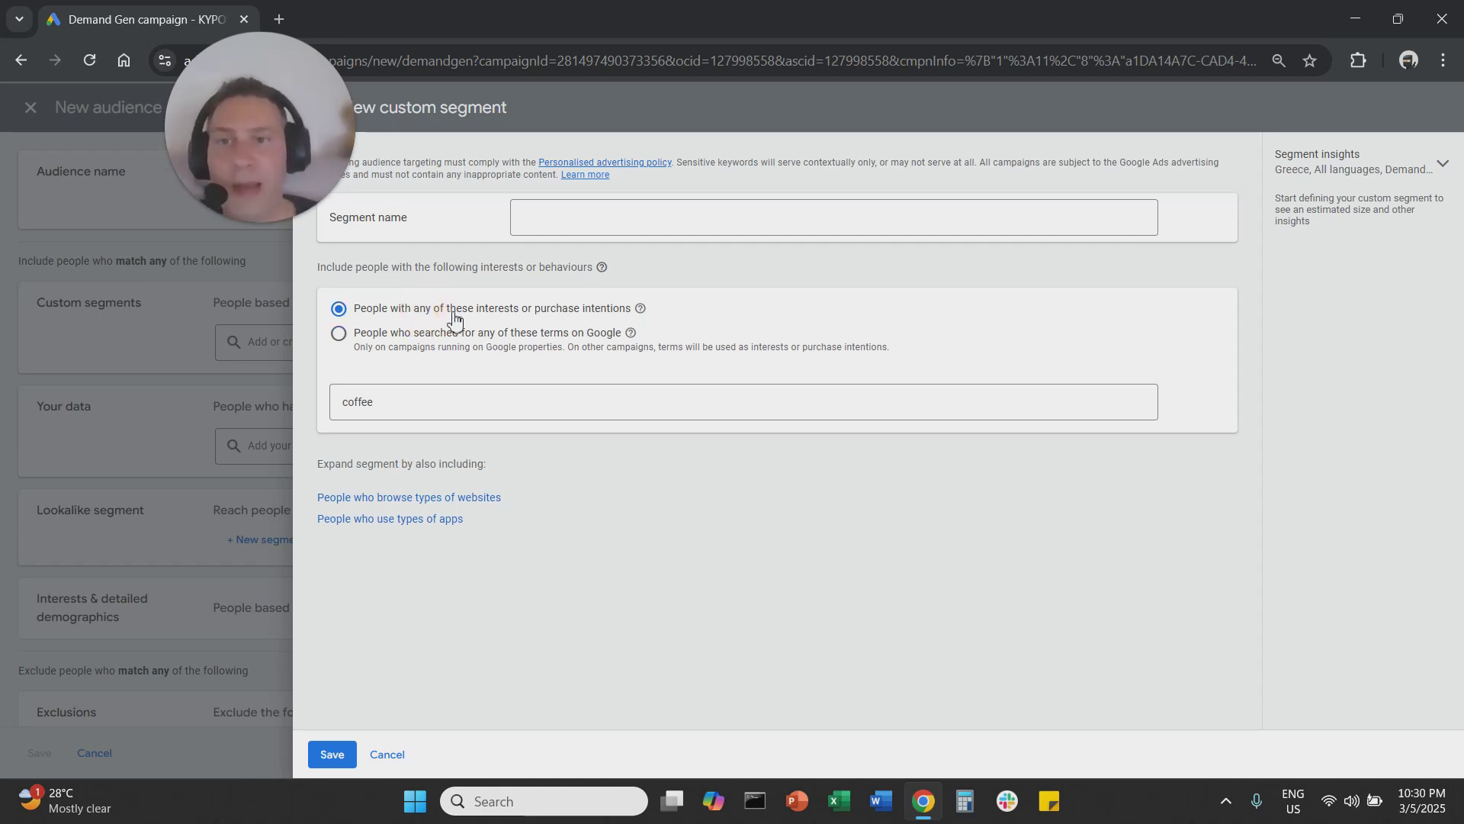
pyautogui.click(419, 409)
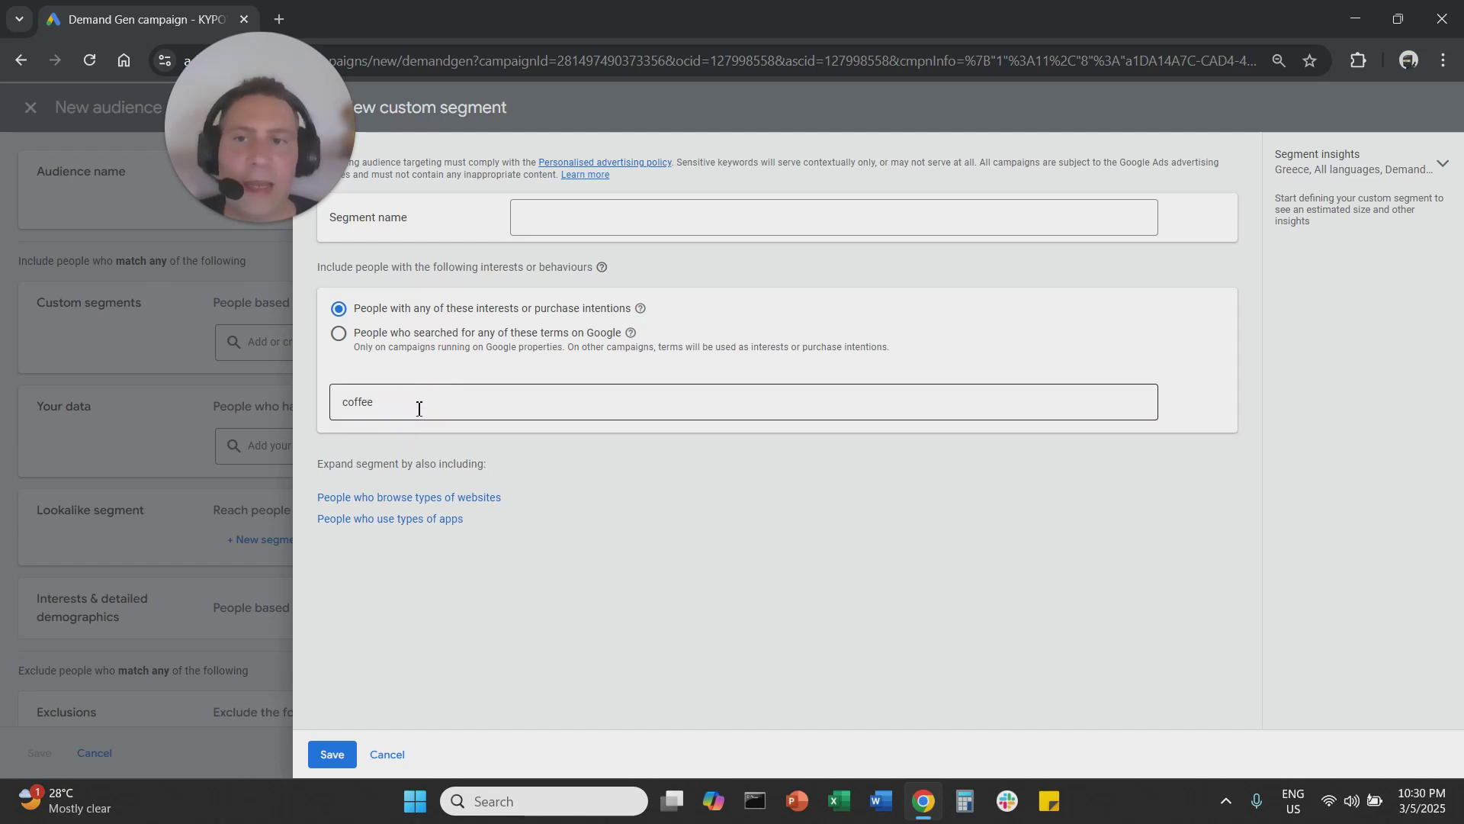
pyautogui.click(448, 485)
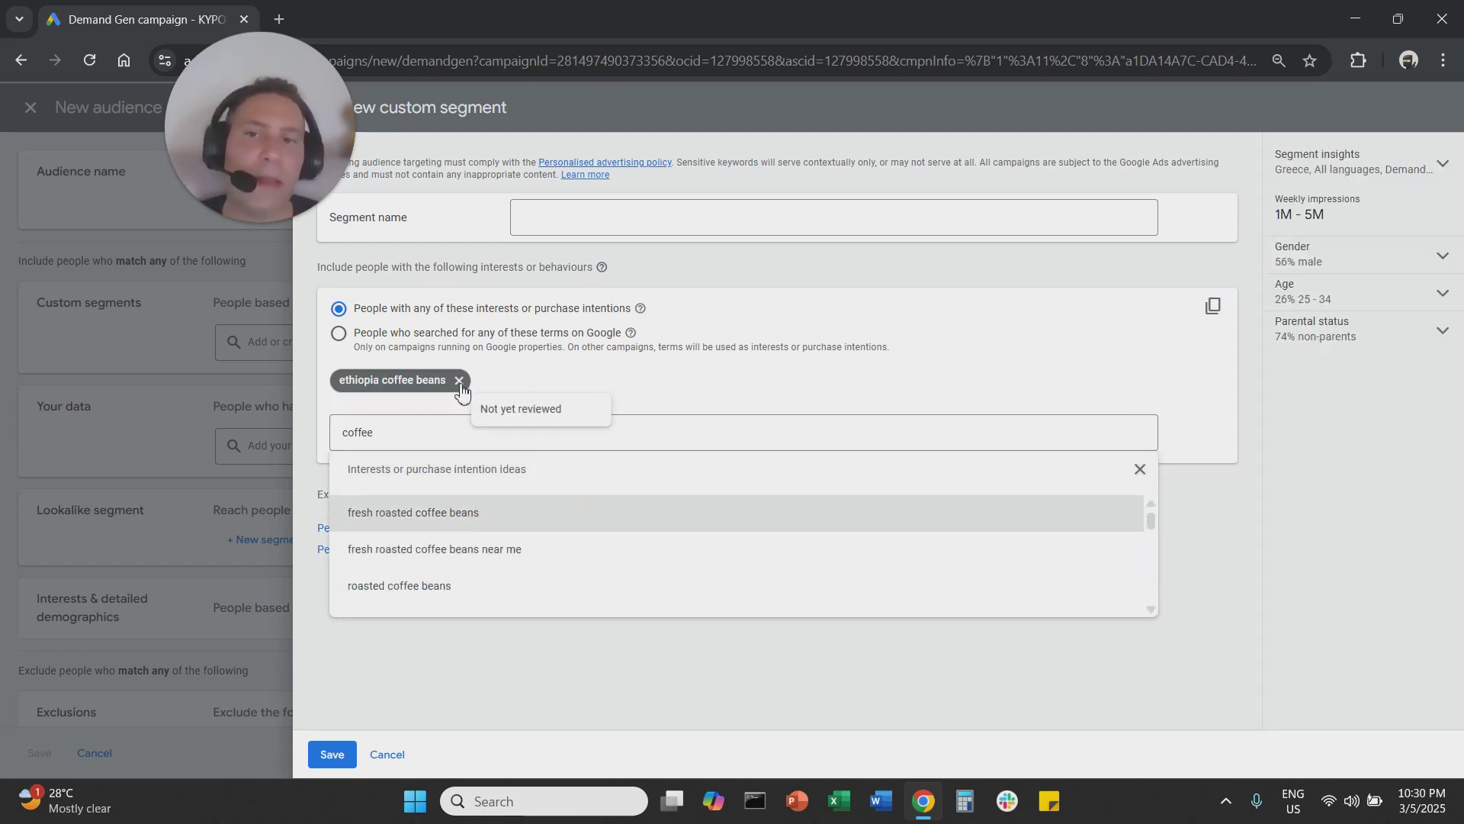
pyautogui.click(458, 380)
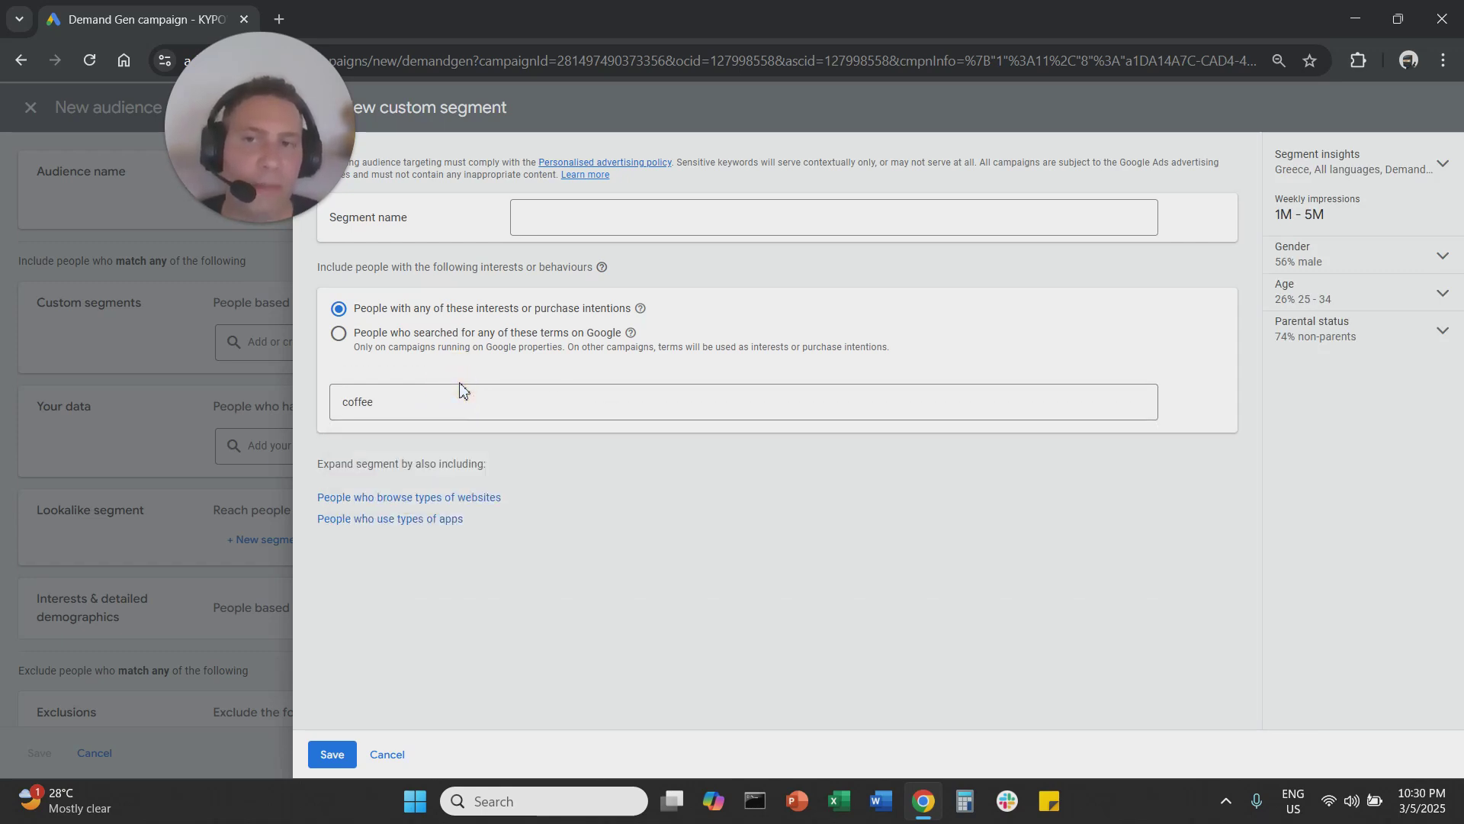
# - Try replacing the interests condition with people who browse websites similar to ikea.com, and remove the URL
pyautogui.click(445, 499)
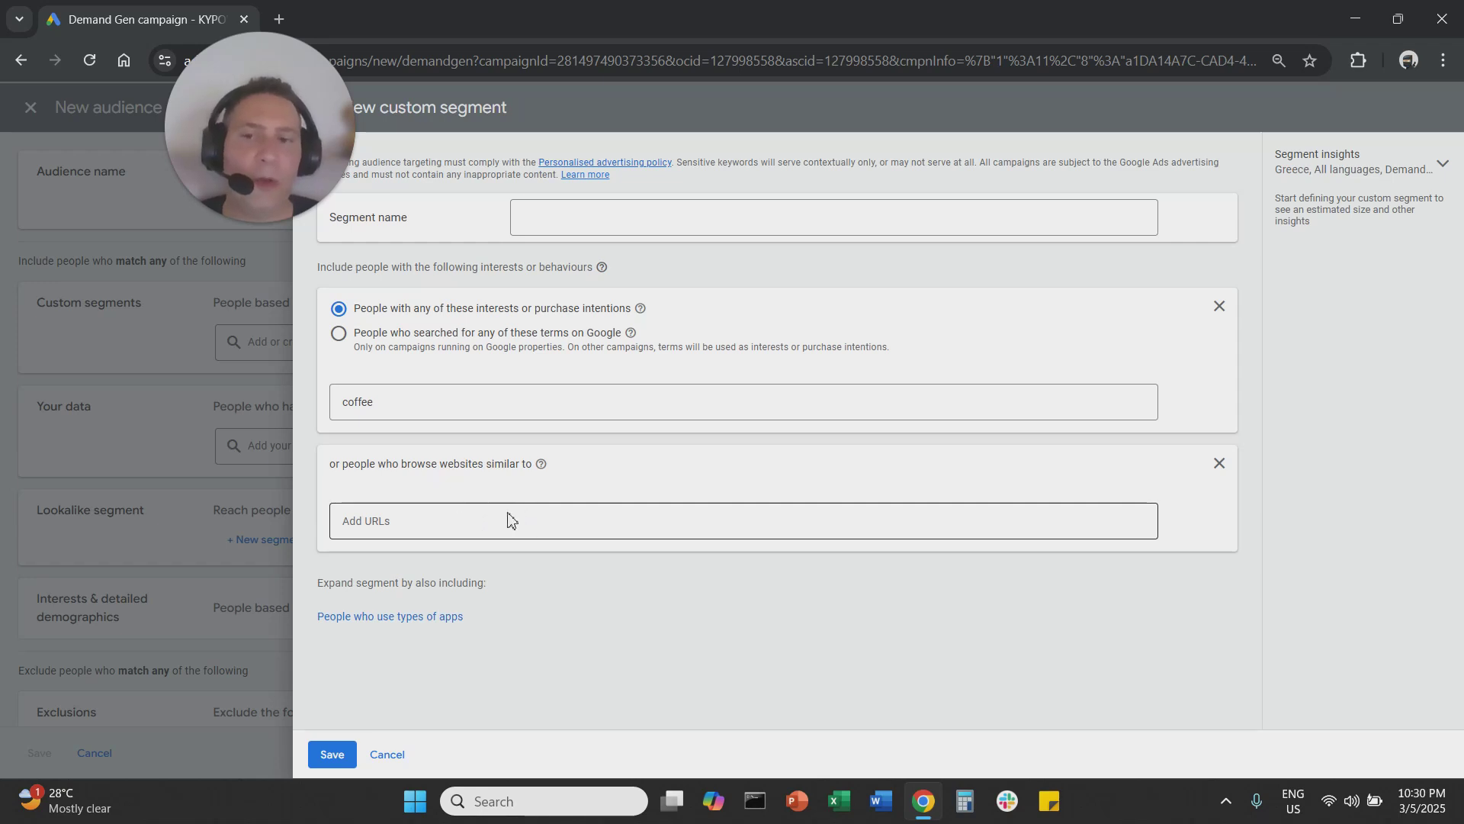
pyautogui.click(1219, 309)
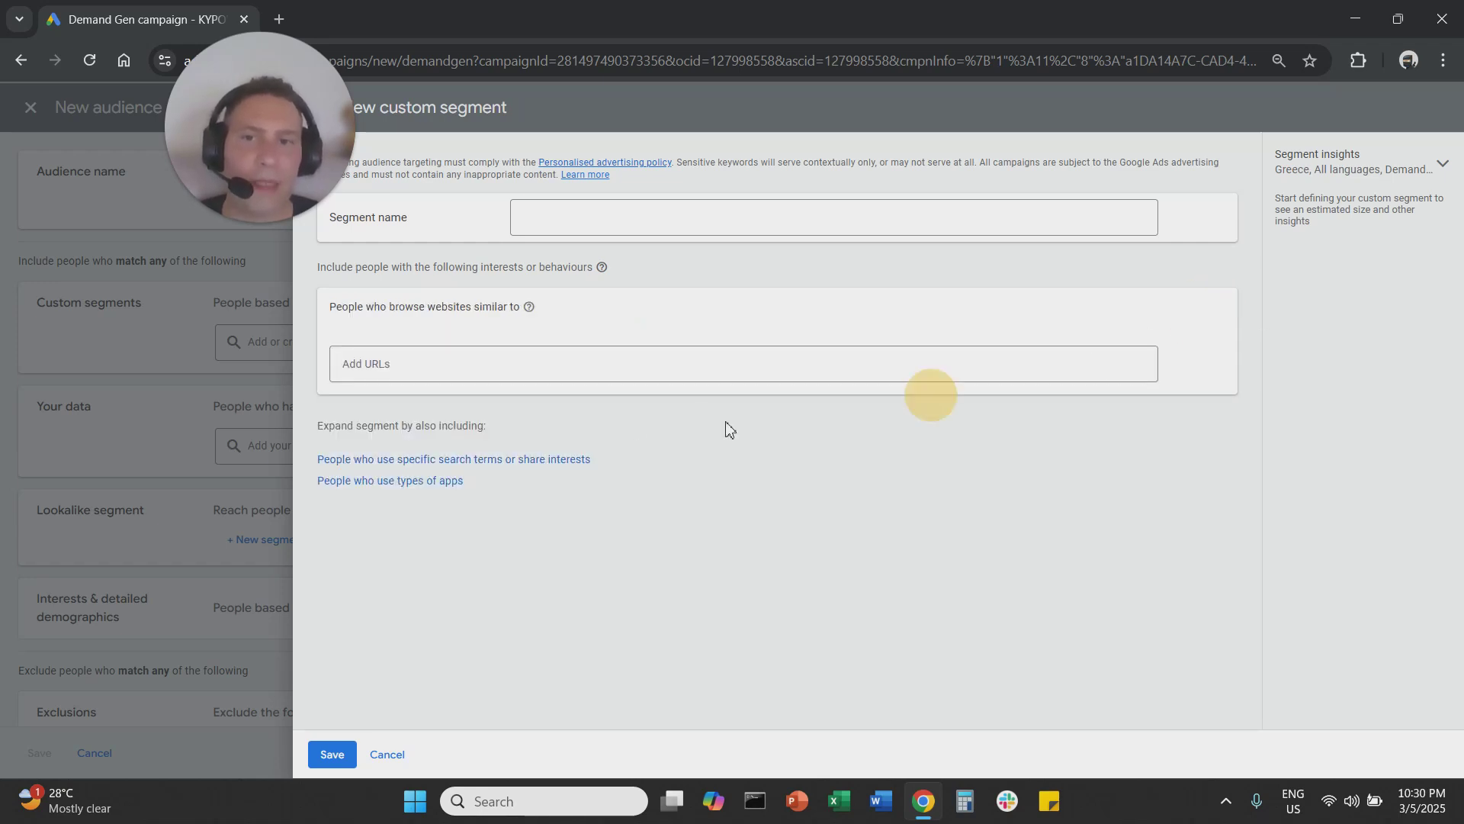
pyautogui.click(443, 365)
pyautogui.write('ikea.com')
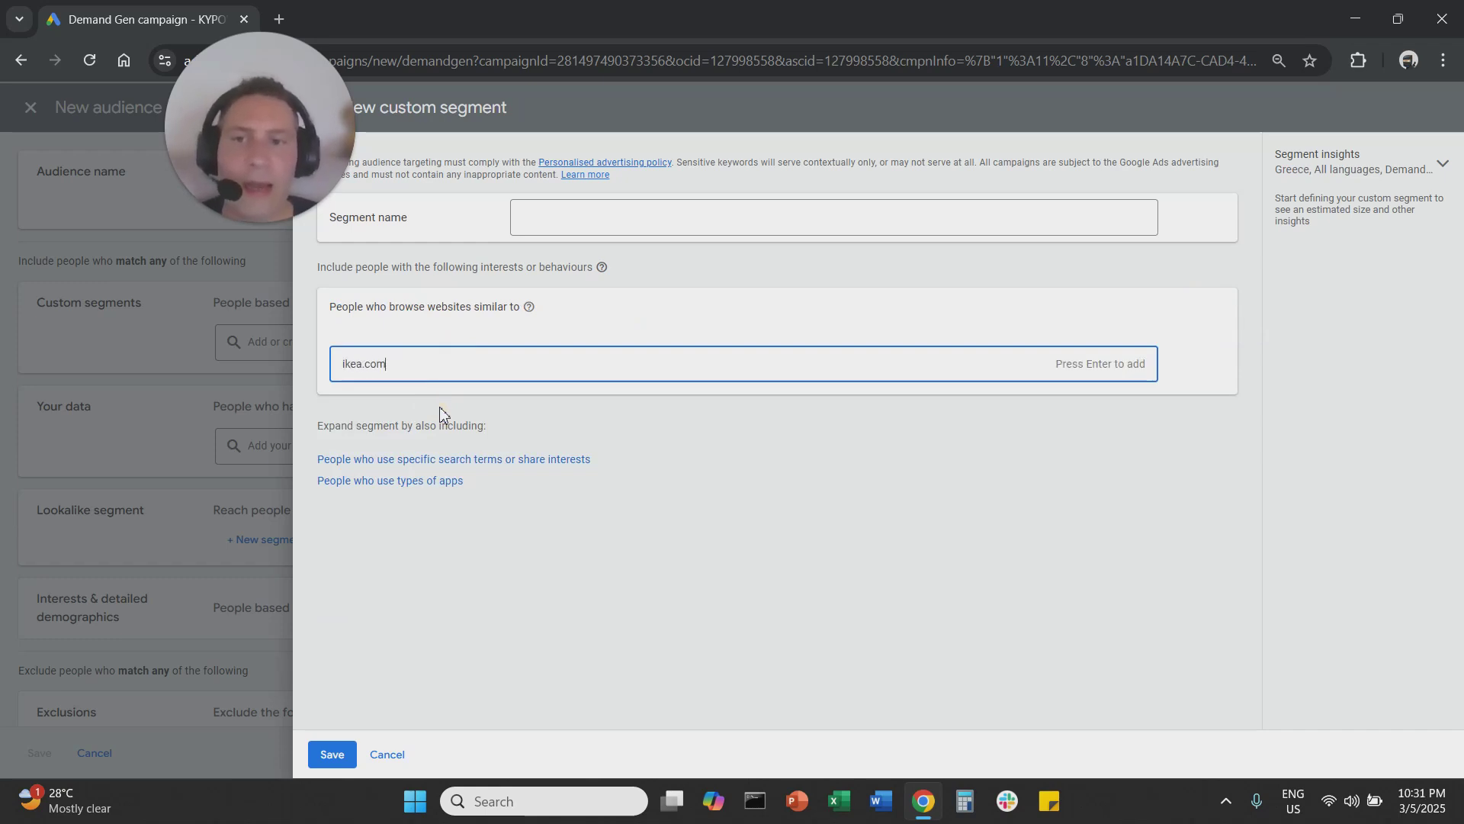
pyautogui.press('Return')
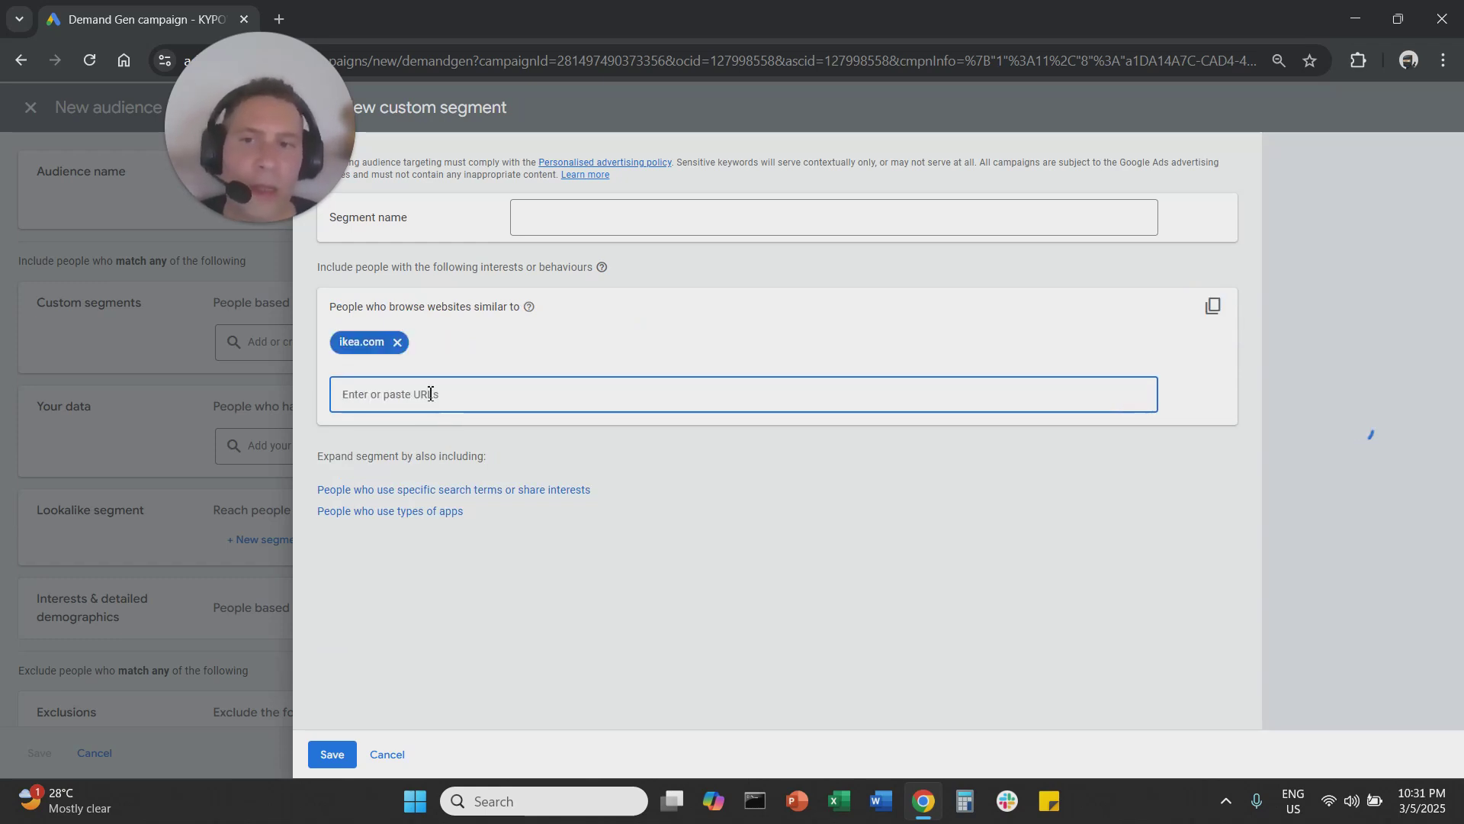
pyautogui.click(397, 343)
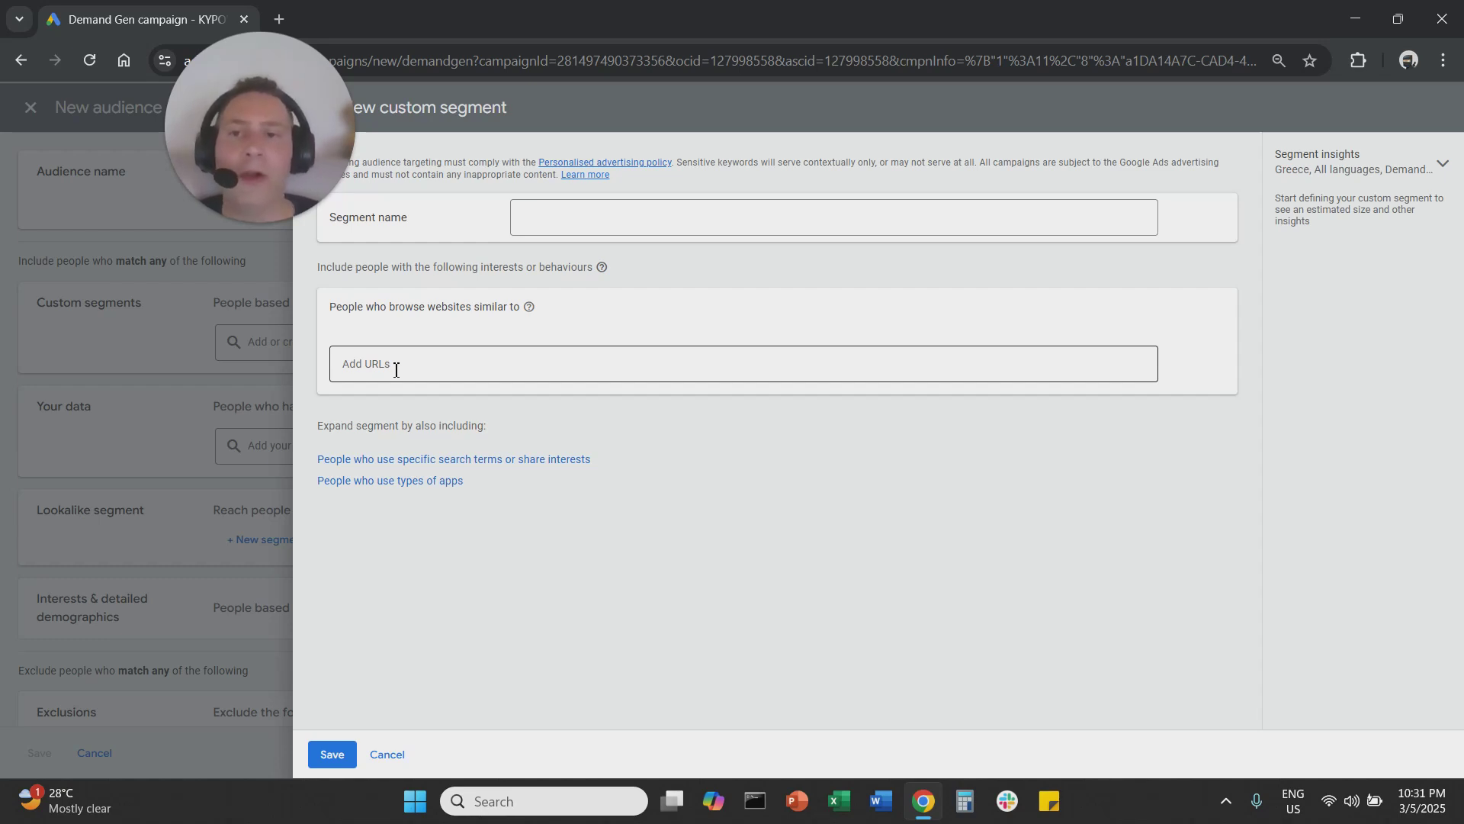
# - Try targeting people who use apps similar to Sweet Candy Match: Puzzle Game instead of websites, and cancel the custom segment
pyautogui.click(427, 481)
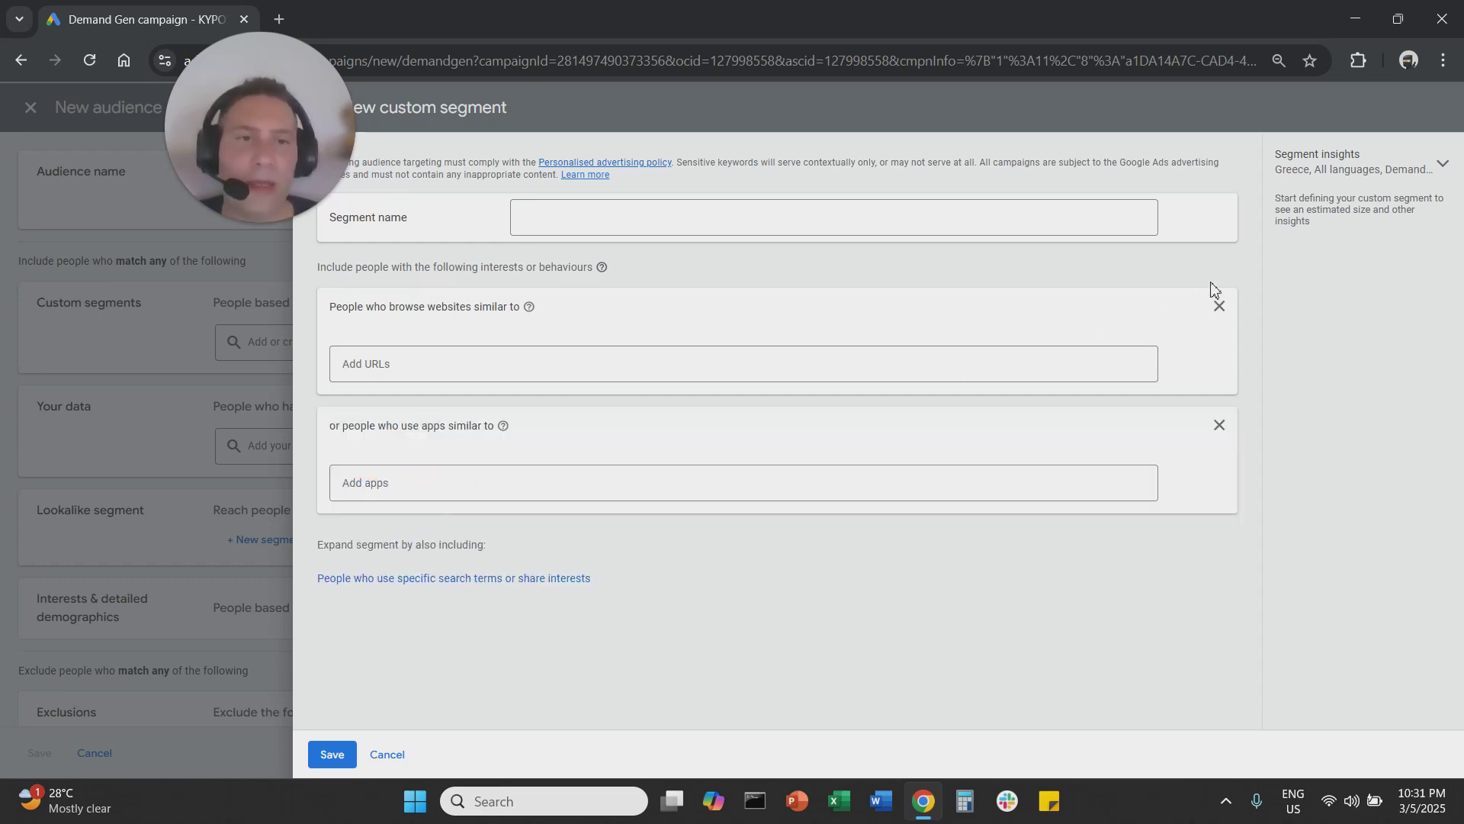
pyautogui.click(1220, 306)
pyautogui.click(382, 365)
pyautogui.write('cardy')
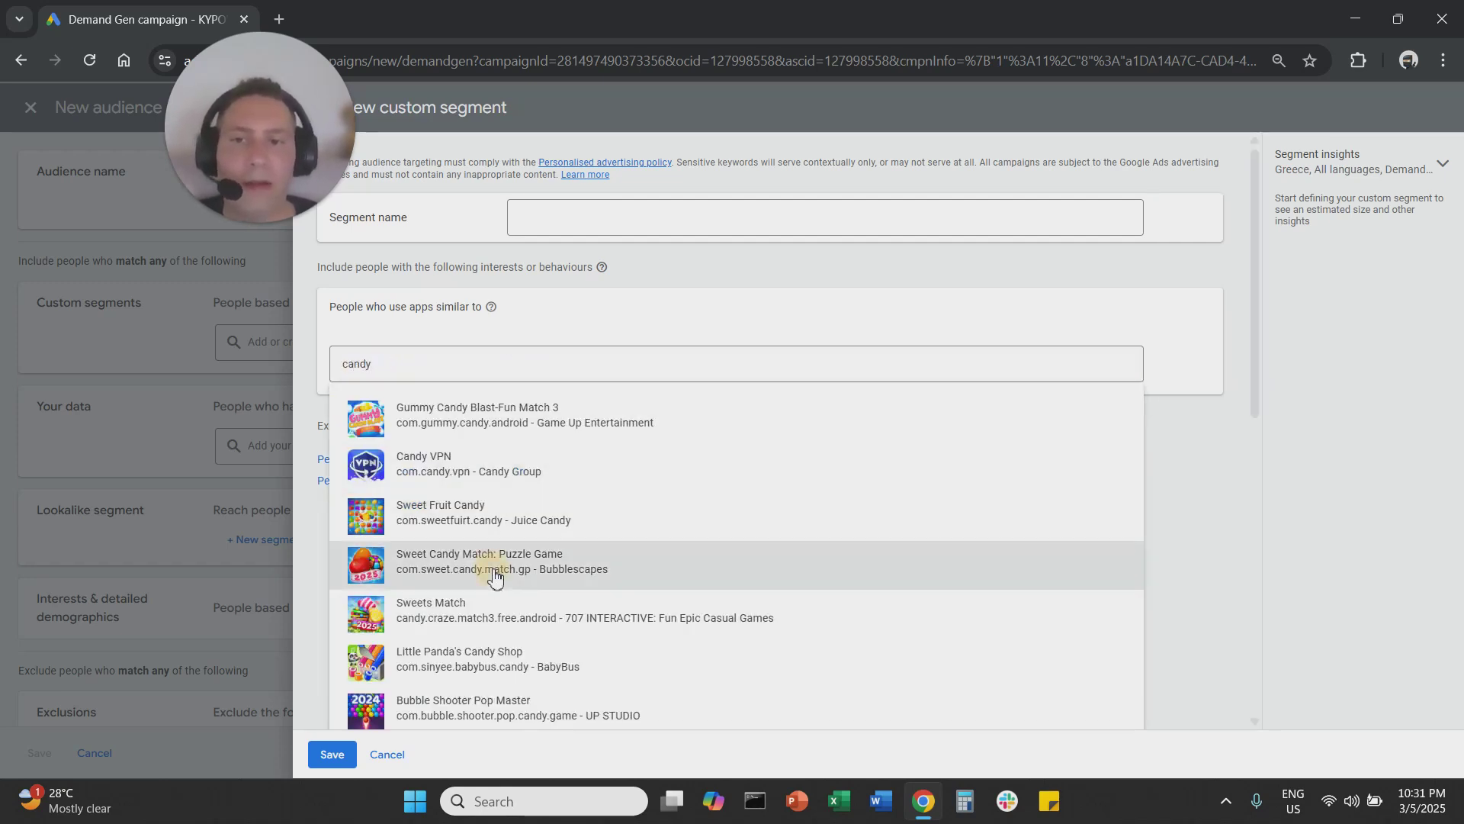
pyautogui.click(490, 568)
pyautogui.click(560, 343)
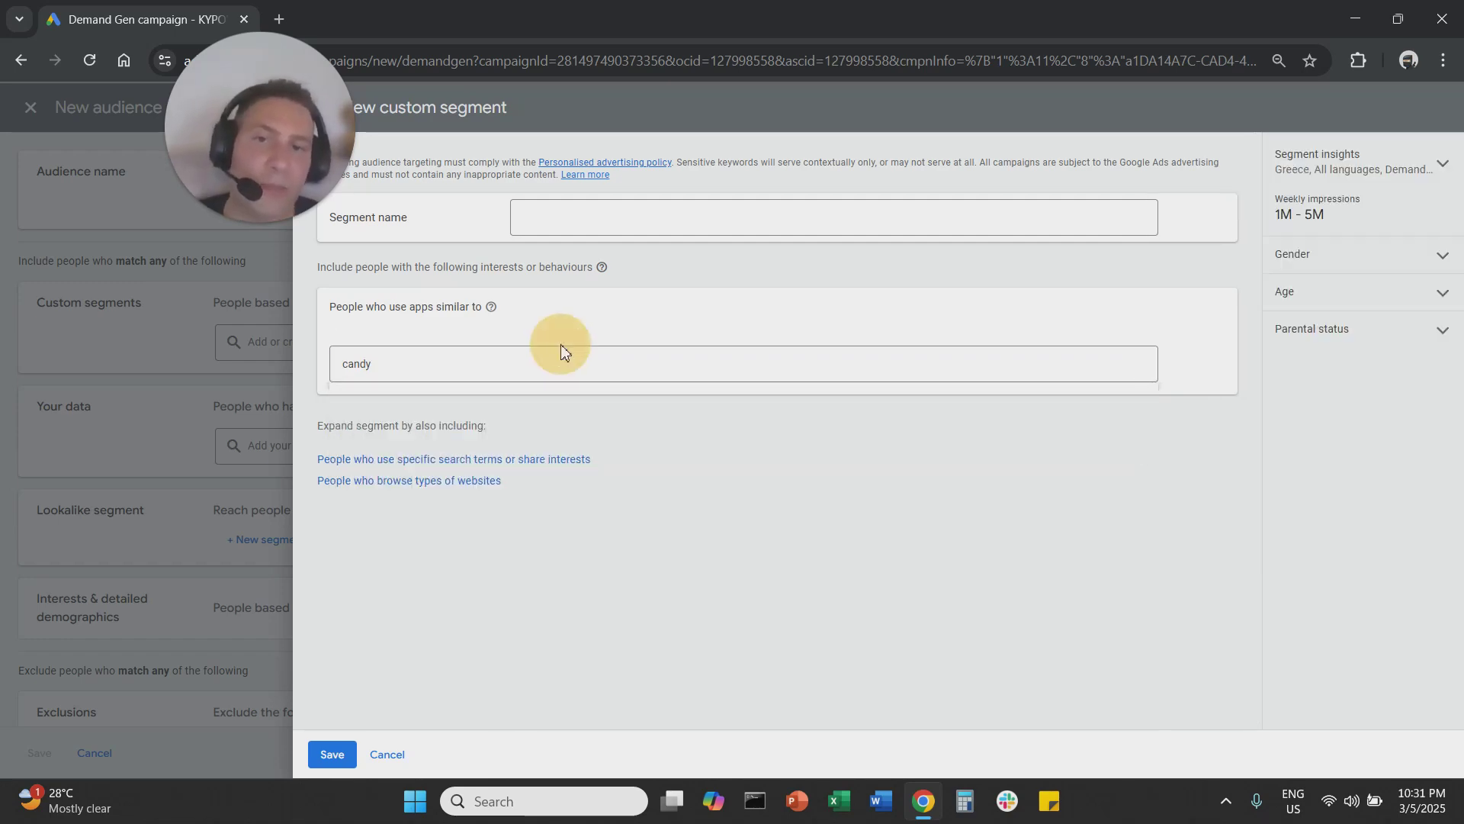
pyautogui.click(389, 753)
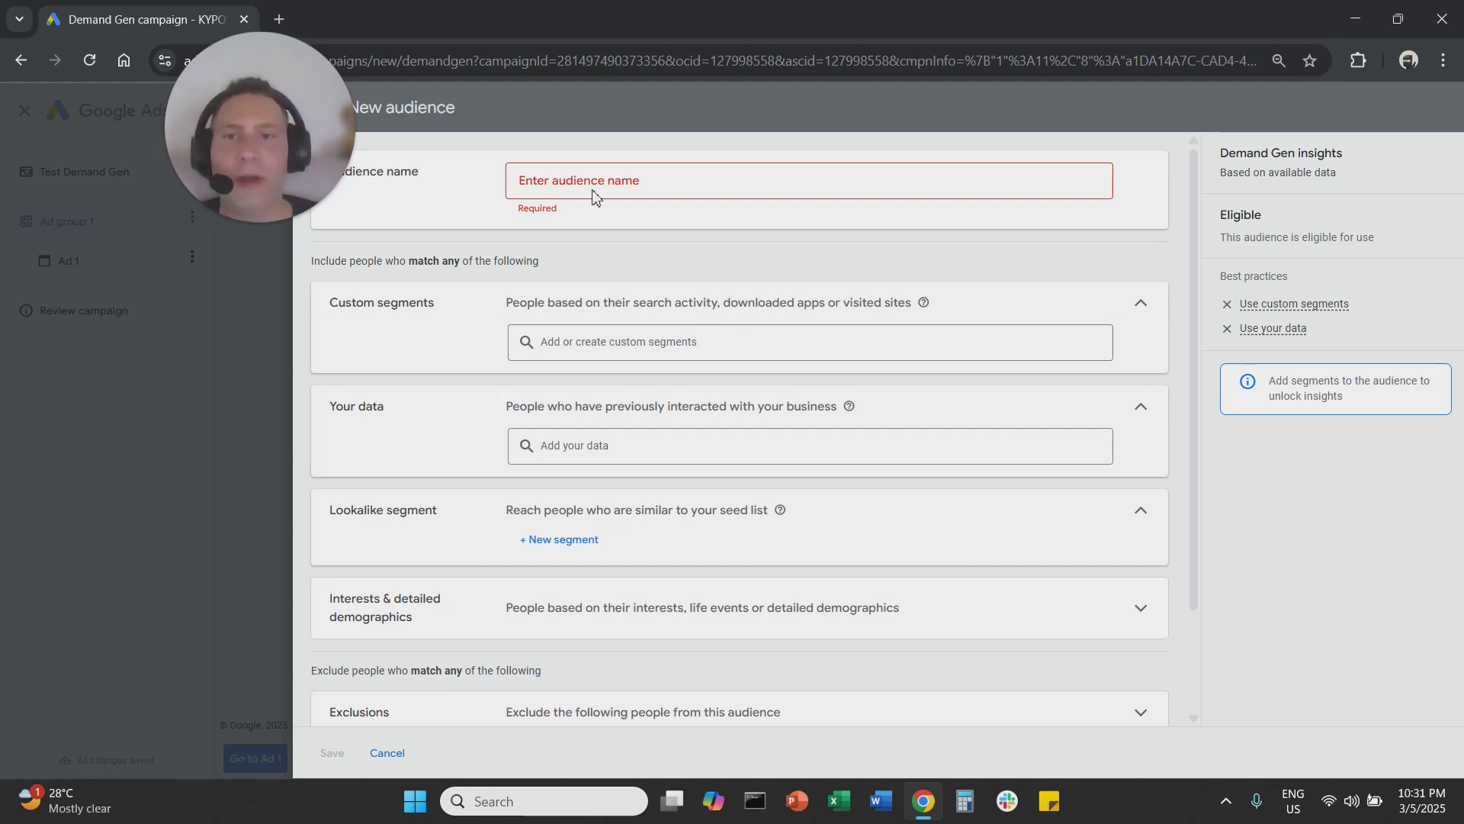
# - Name the new audience "Test Audience"
pyautogui.click(598, 181)
pyautogui.write('Test Audience')
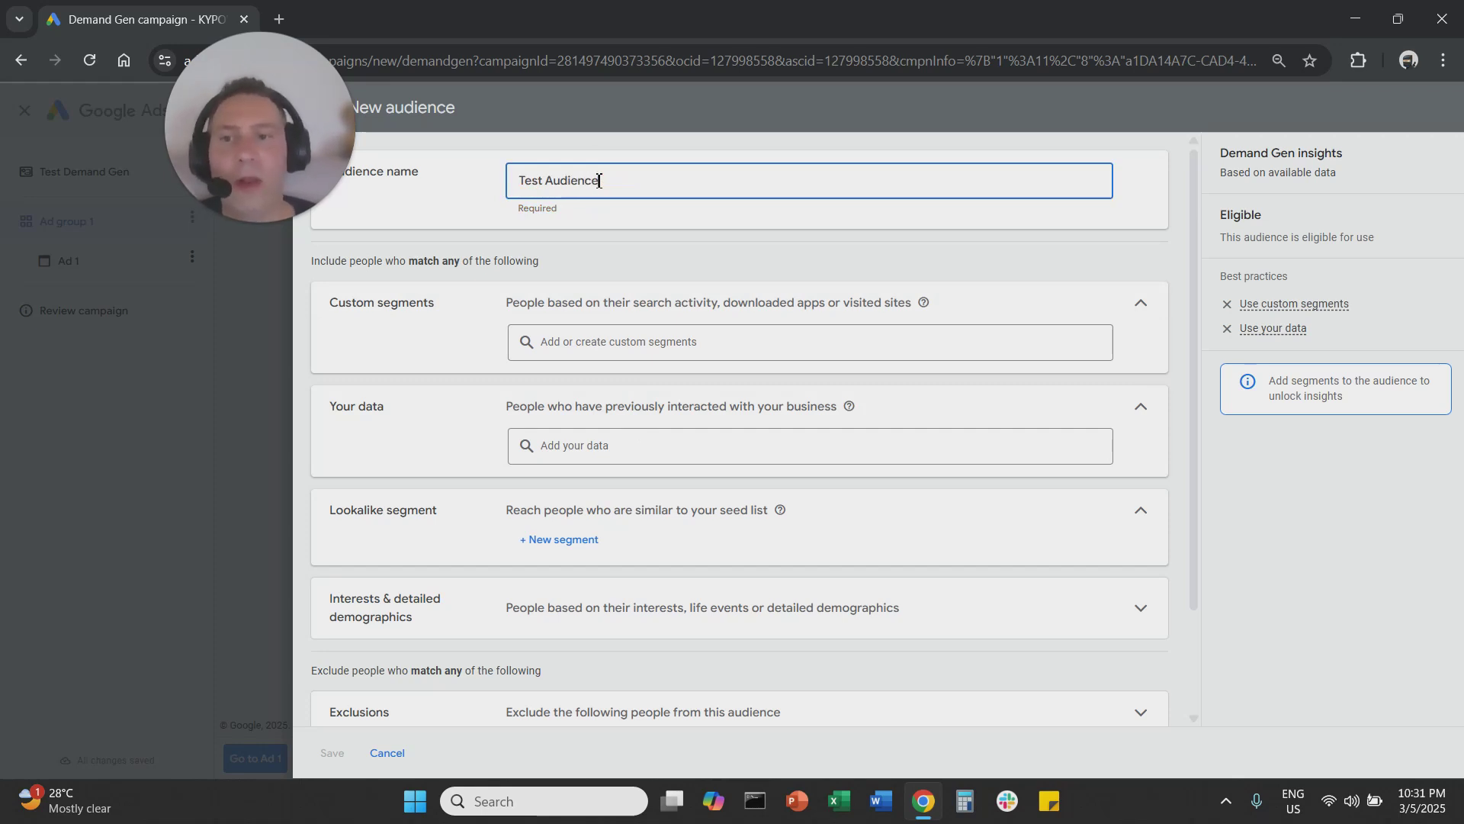
# - Examine the website visitor segments available as your data for the audience, and close the list without selecting any
pyautogui.click(665, 449)
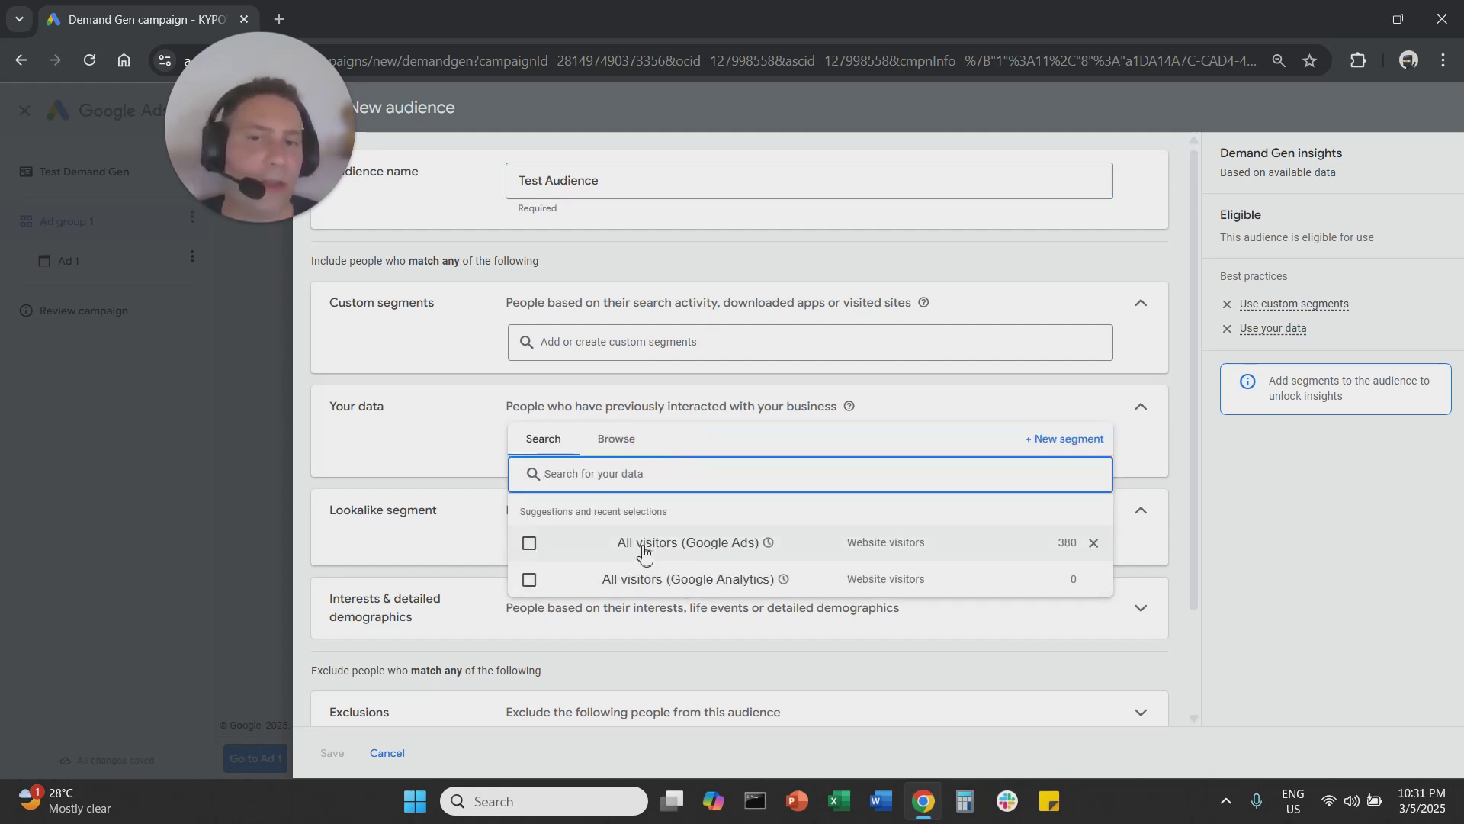
pyautogui.click(613, 442)
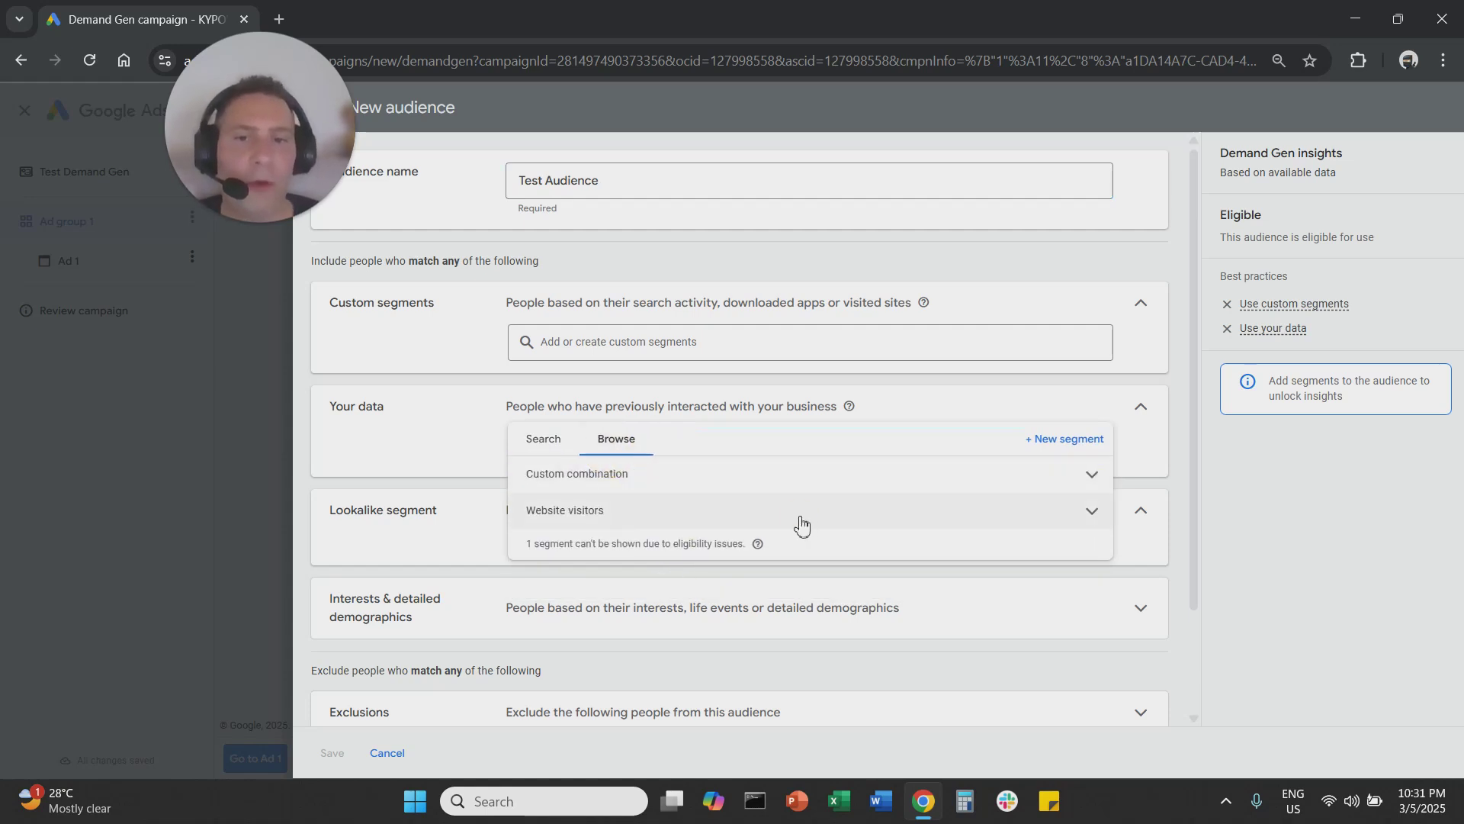
pyautogui.click(800, 525)
pyautogui.scroll(-1, 668, 626)
pyautogui.scroll(-3, 668, 625)
pyautogui.scroll(-1, 669, 629)
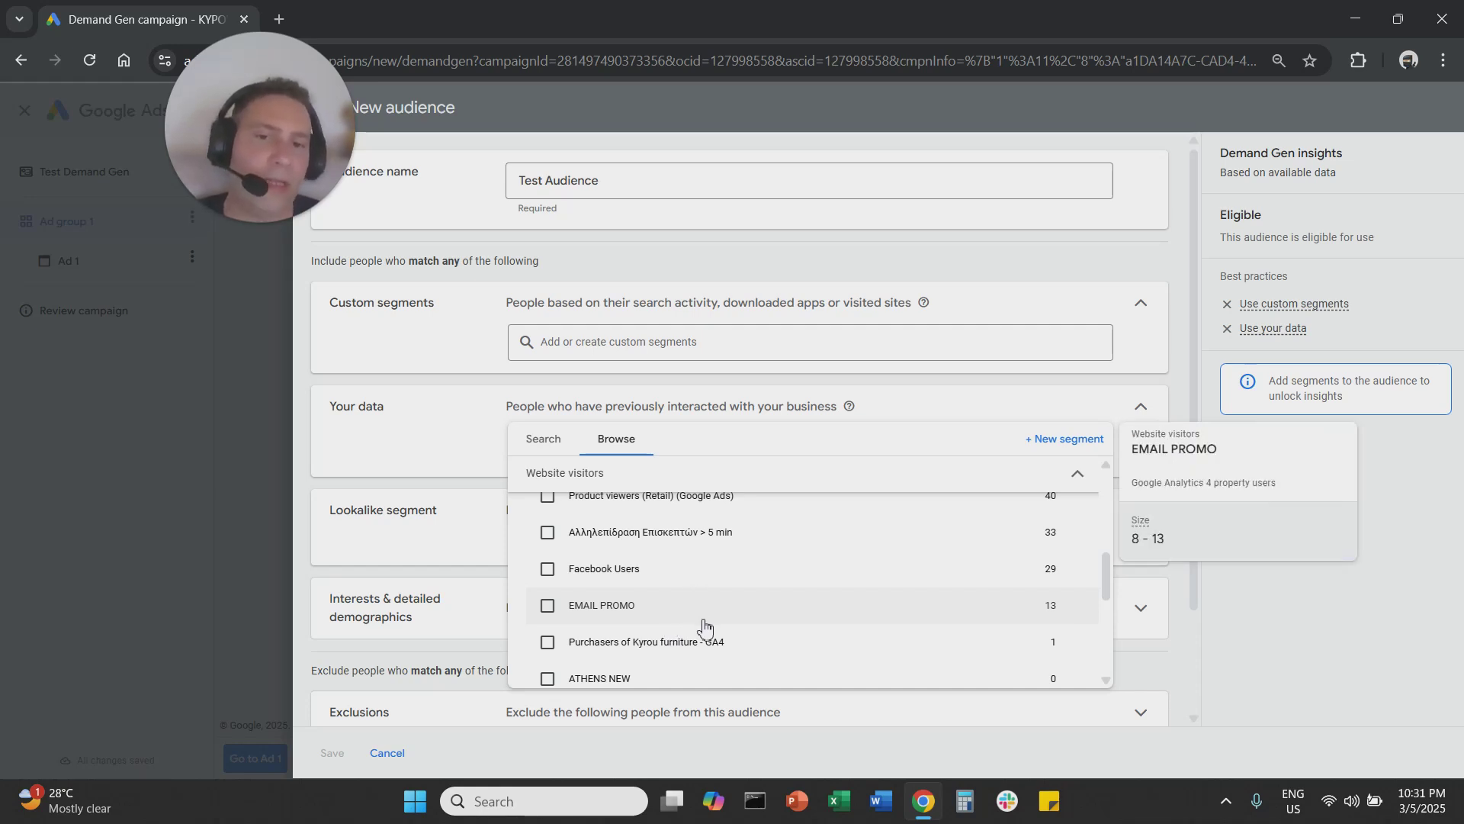
pyautogui.scroll(-2, 730, 602)
pyautogui.scroll(1, 730, 603)
pyautogui.scroll(-2, 663, 591)
pyautogui.click(450, 434)
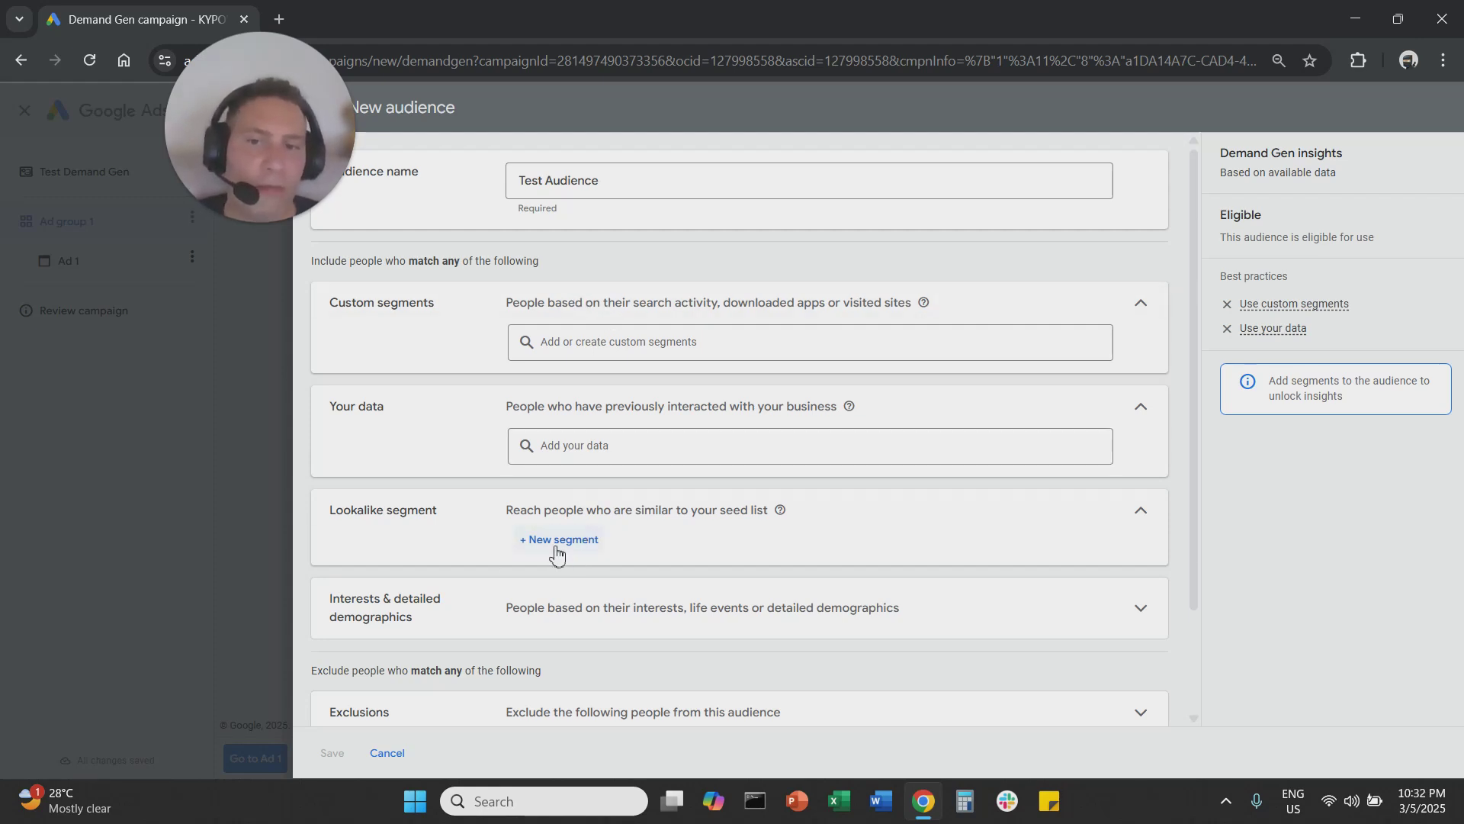
# - Try creating a new lookalike segment with the website visitors list "NEW users" as its seed list
pyautogui.click(557, 538)
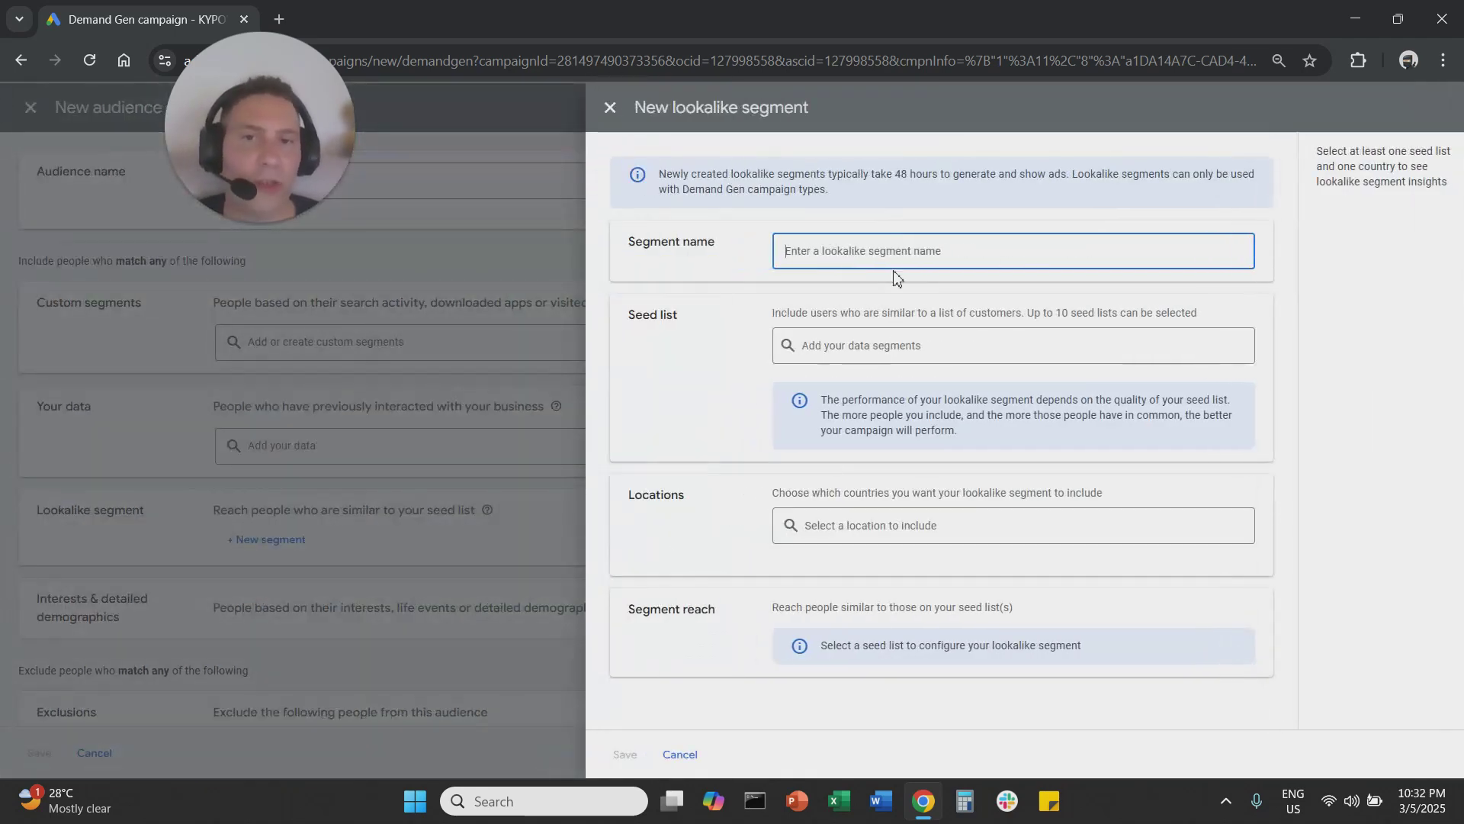
pyautogui.click(836, 346)
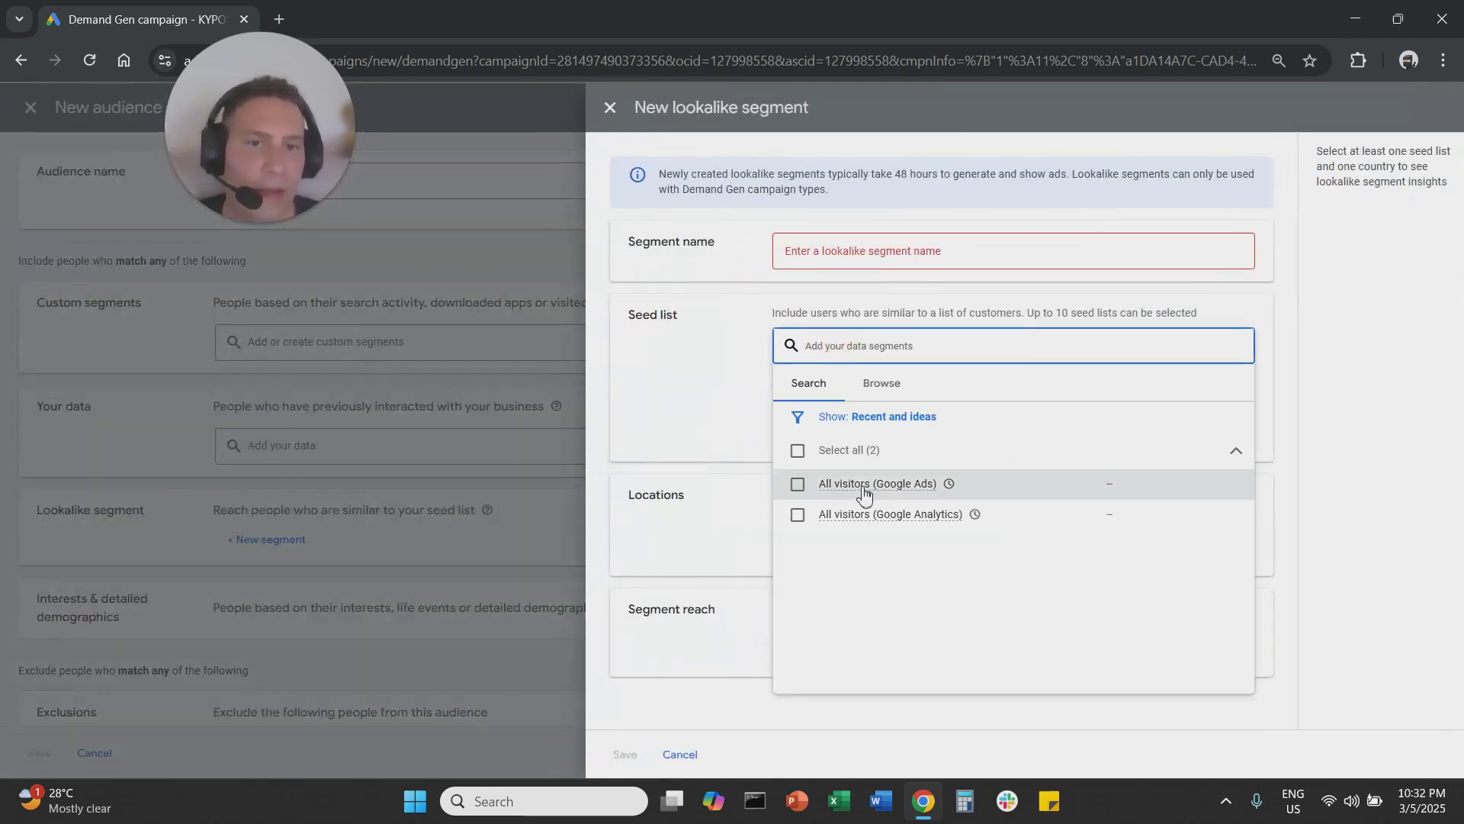
pyautogui.click(882, 384)
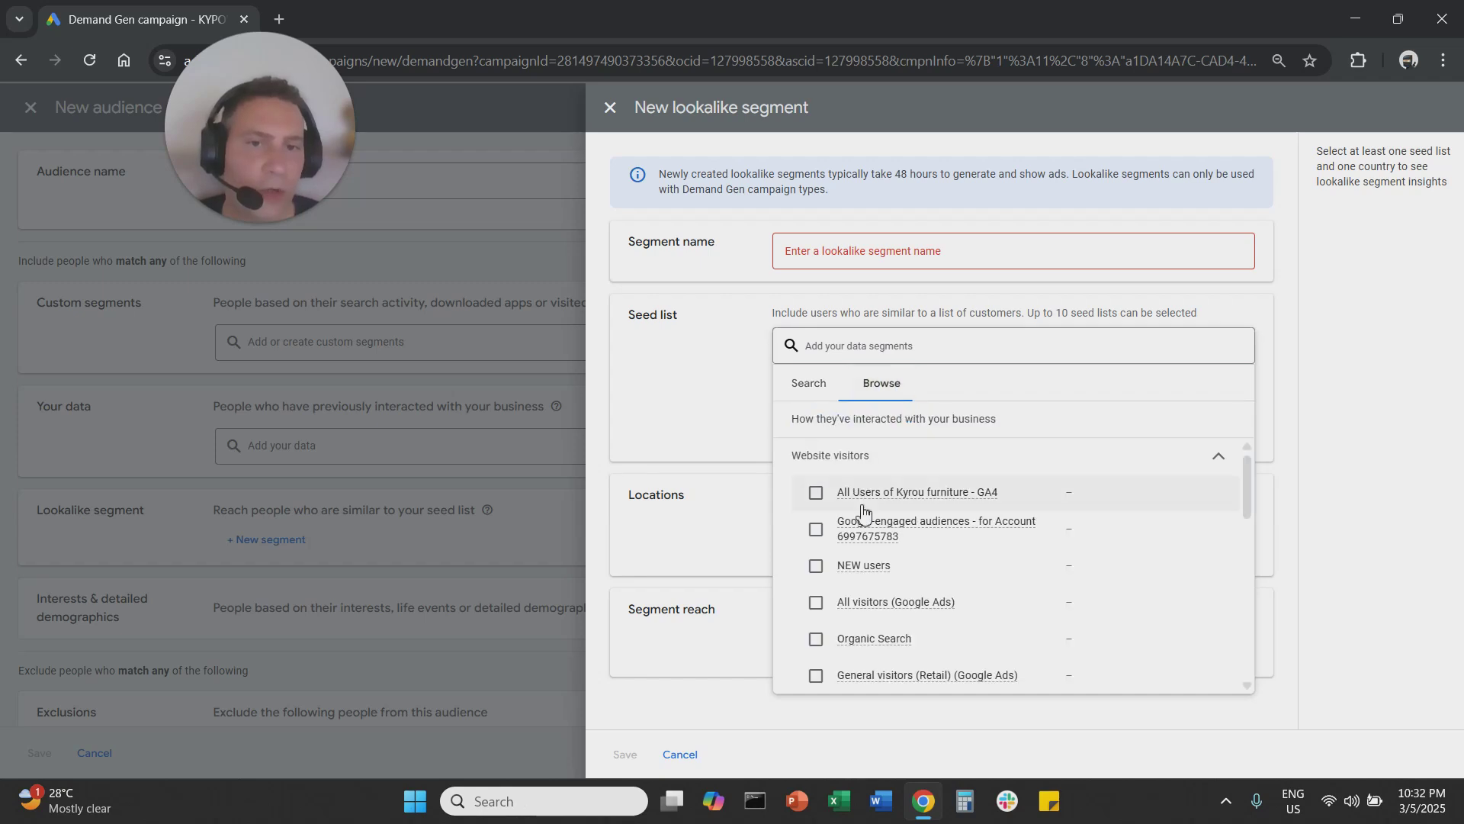
pyautogui.scroll(-3, 824, 533)
pyautogui.scroll(3, 831, 539)
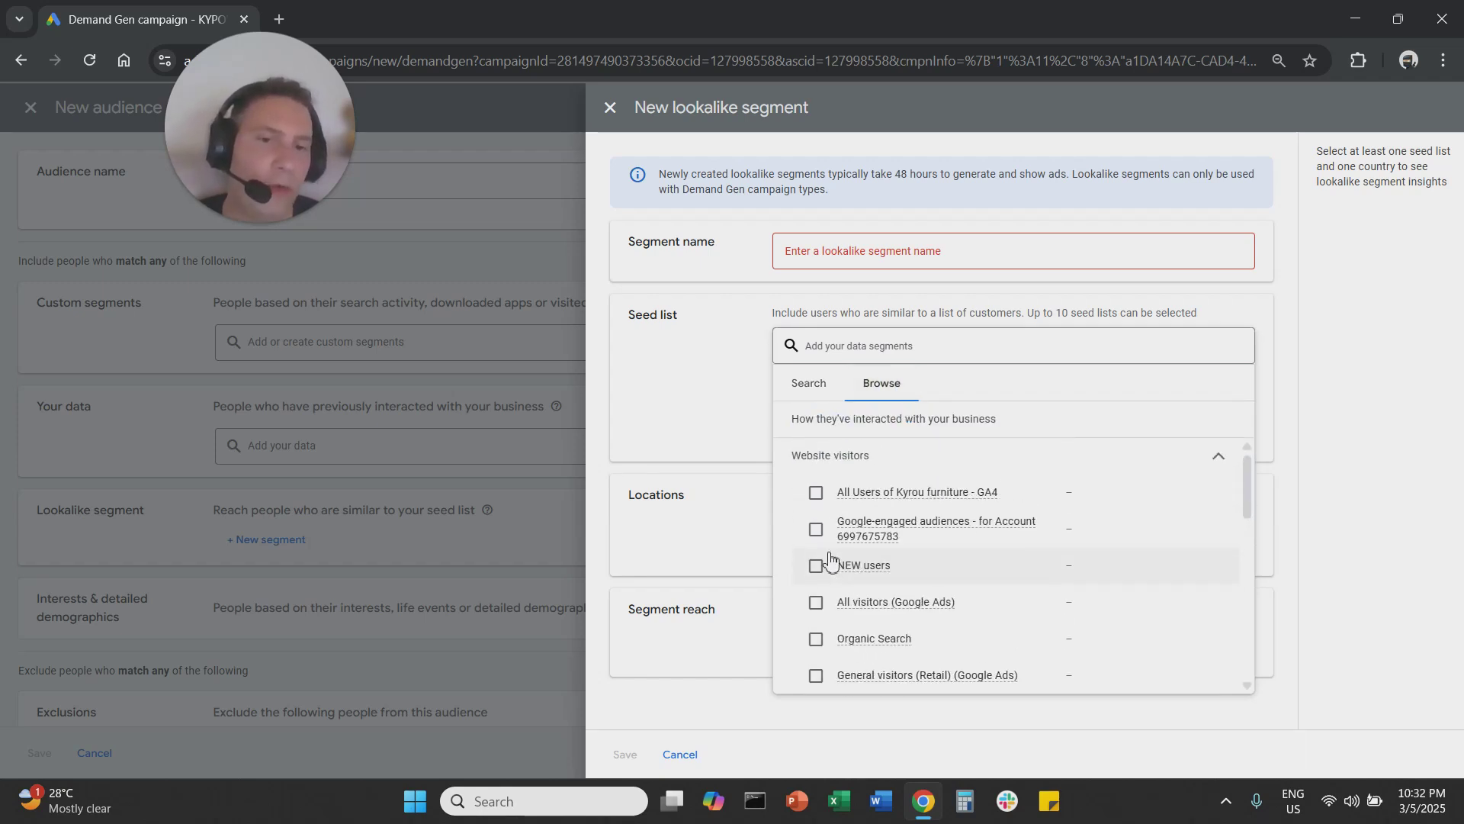
pyautogui.click(816, 568)
pyautogui.click(689, 422)
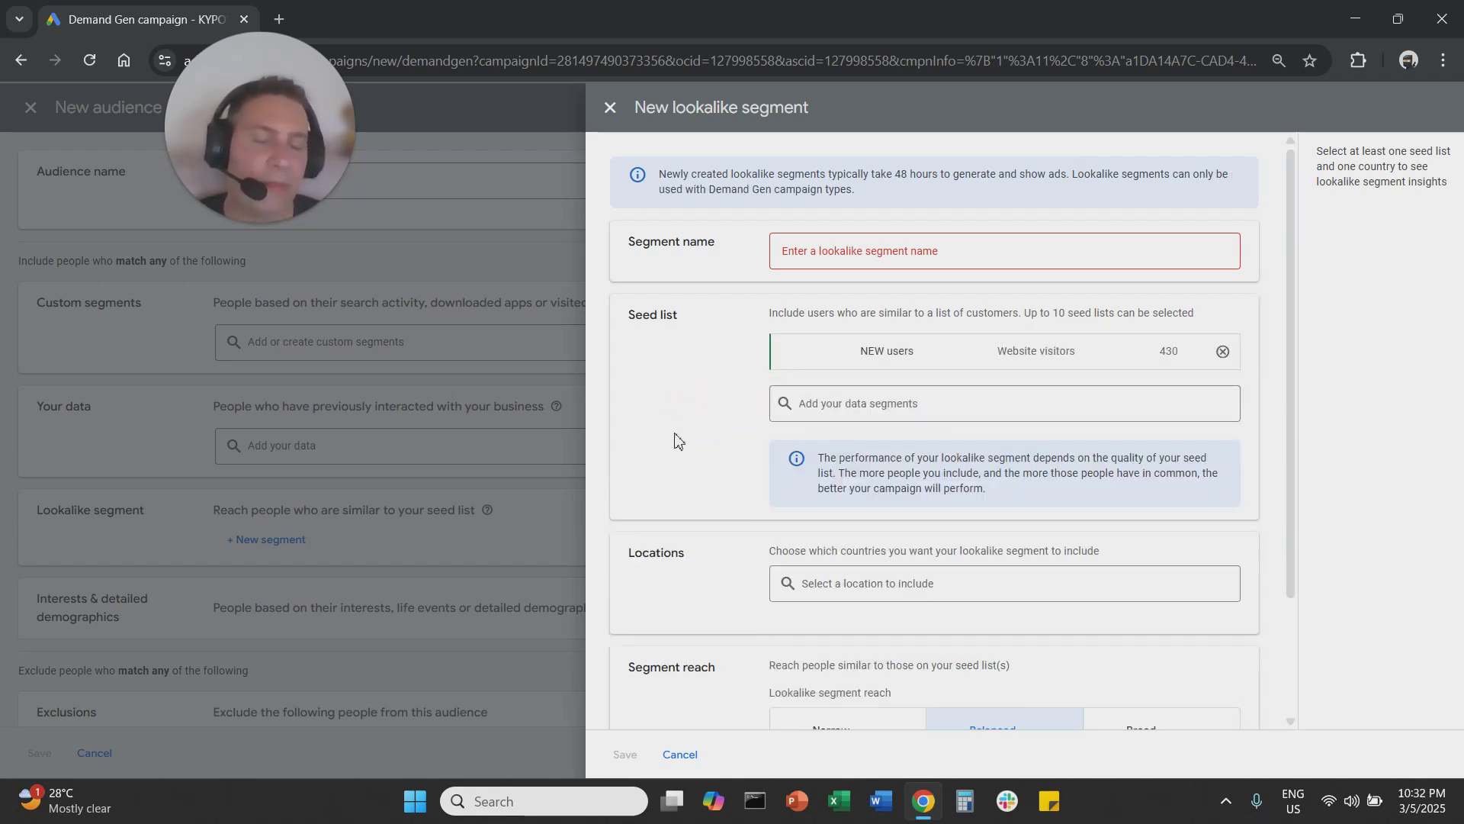
# - Try including Greece as the location of the lookalike segment
pyautogui.scroll(-2, 767, 585)
pyautogui.click(785, 431)
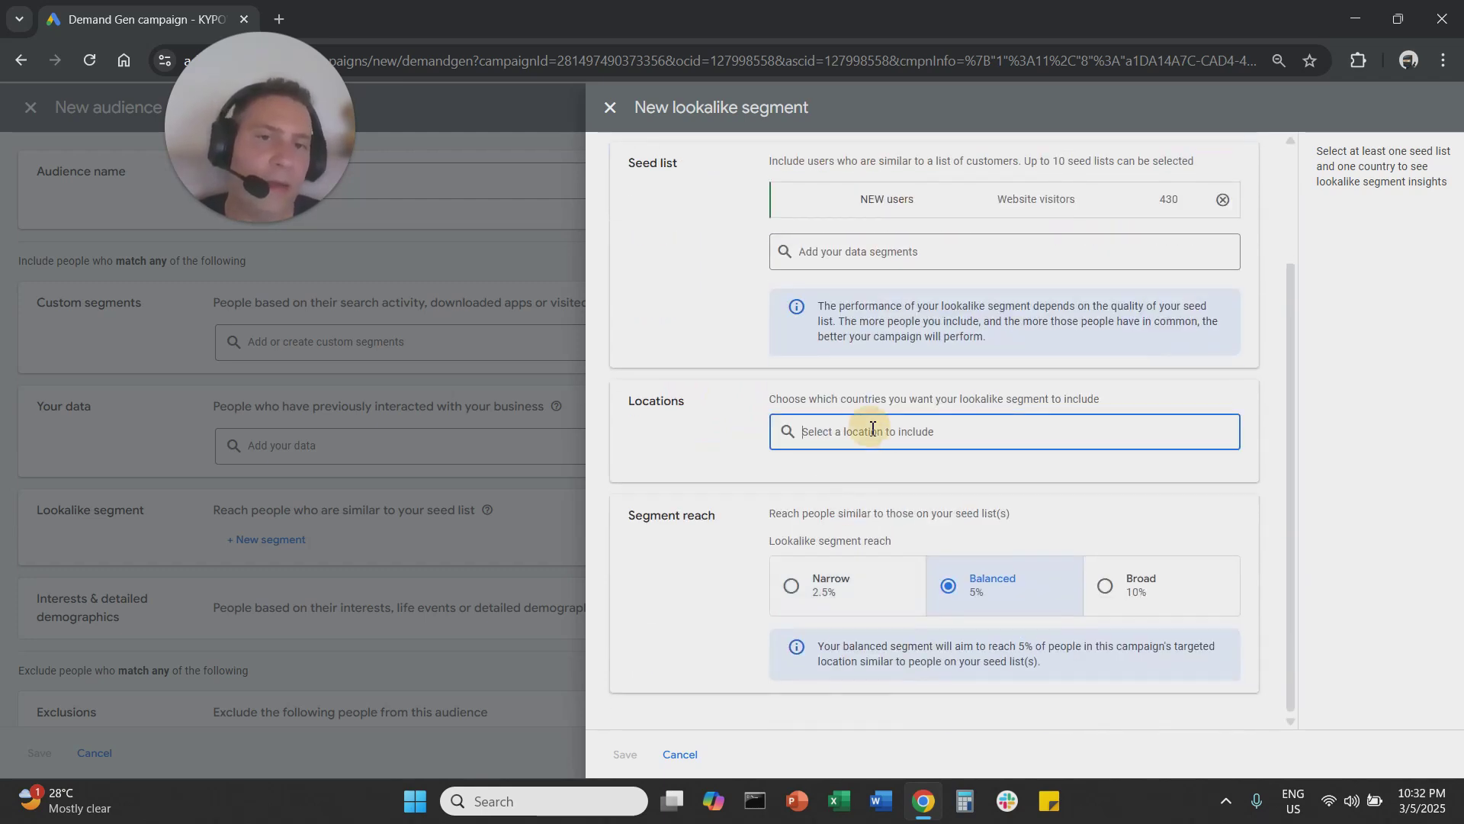
pyautogui.write('greece')
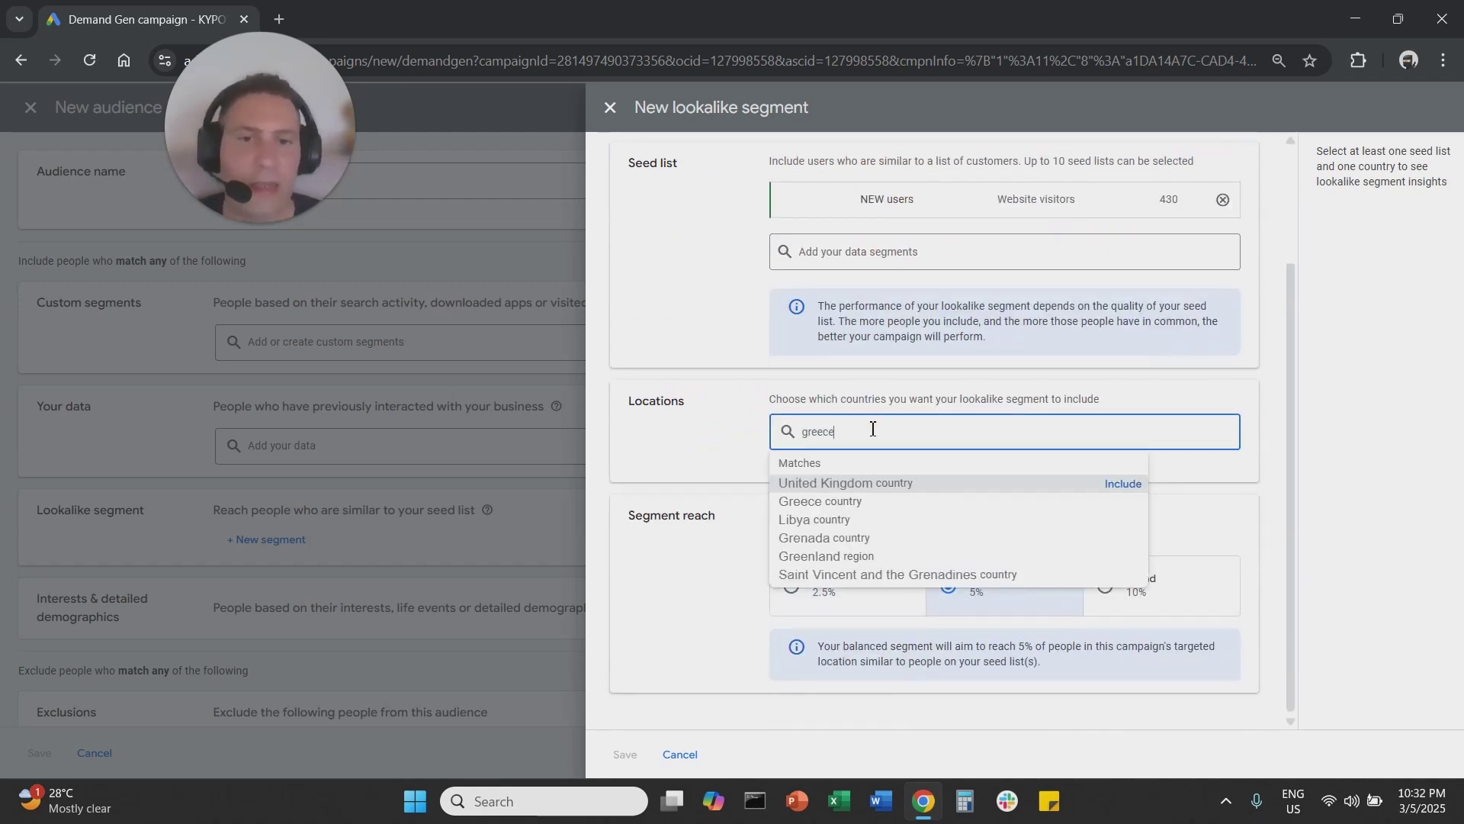
pyautogui.click(1121, 483)
# - Try the Narrow 2.5% and Balanced 5% reach for the lookalike segment, and close it without saving
pyautogui.click(884, 671)
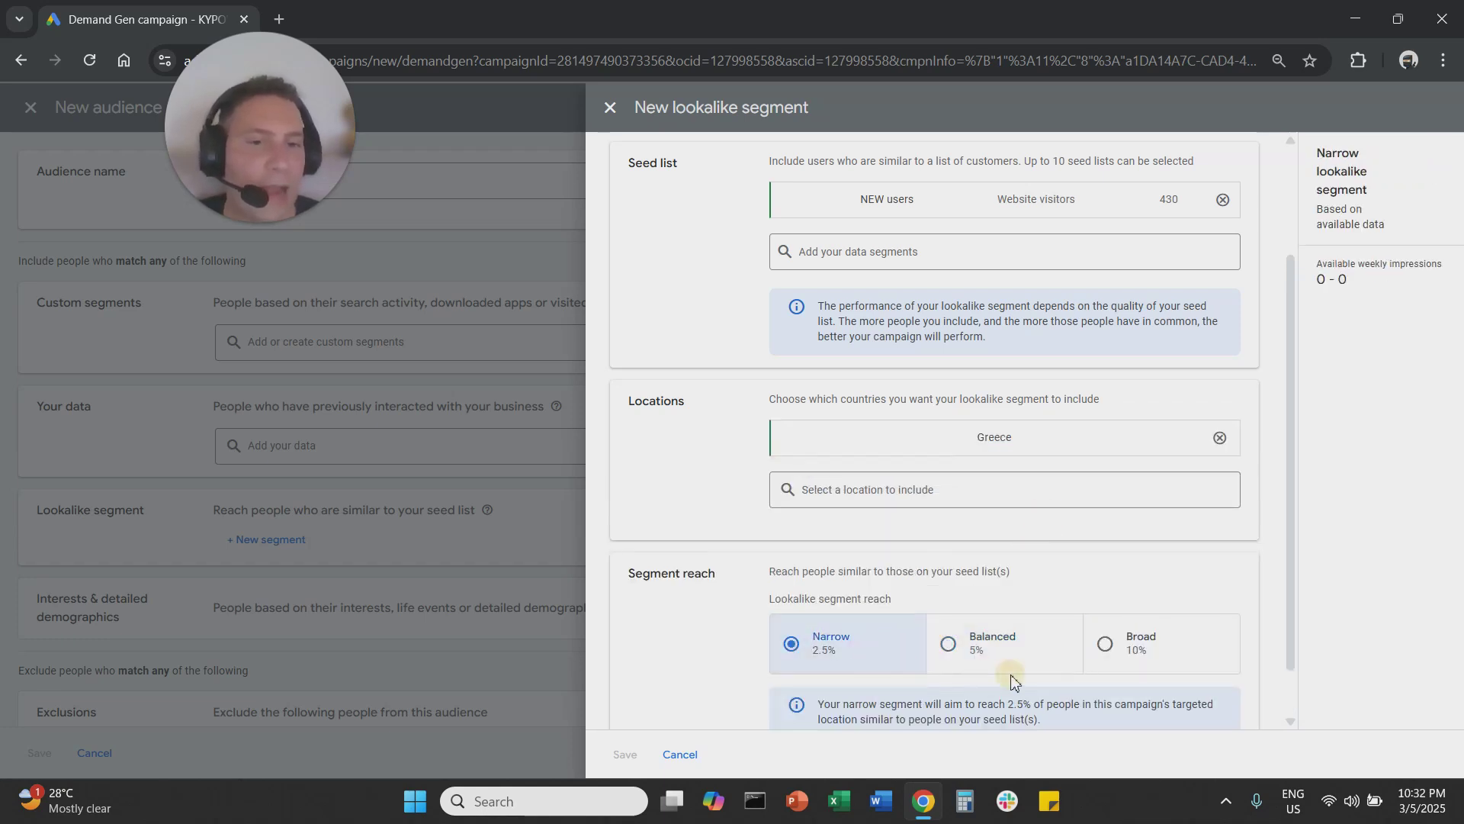
pyautogui.click(1014, 653)
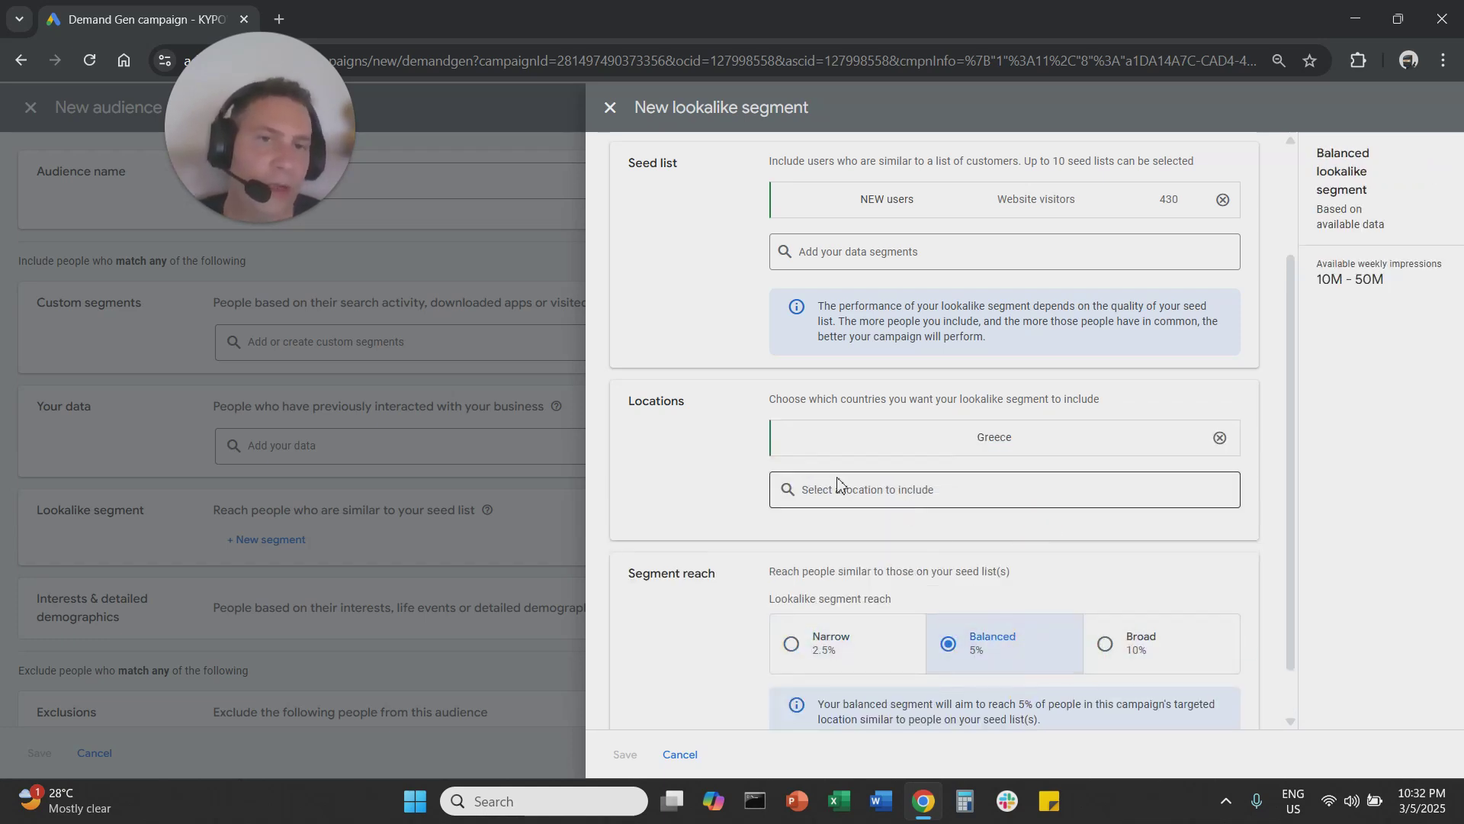
pyautogui.scroll(2, 841, 482)
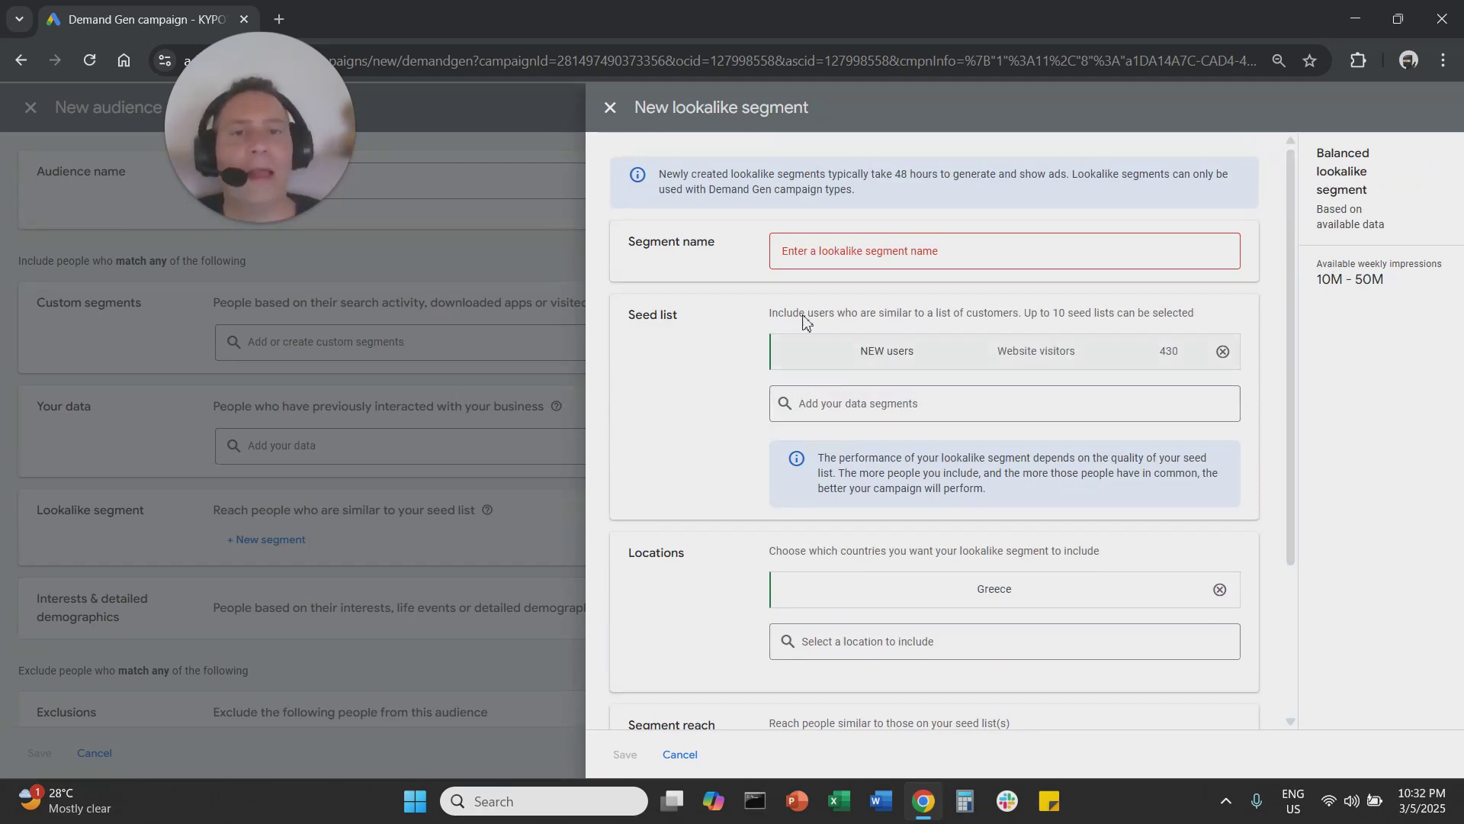
pyautogui.click(611, 109)
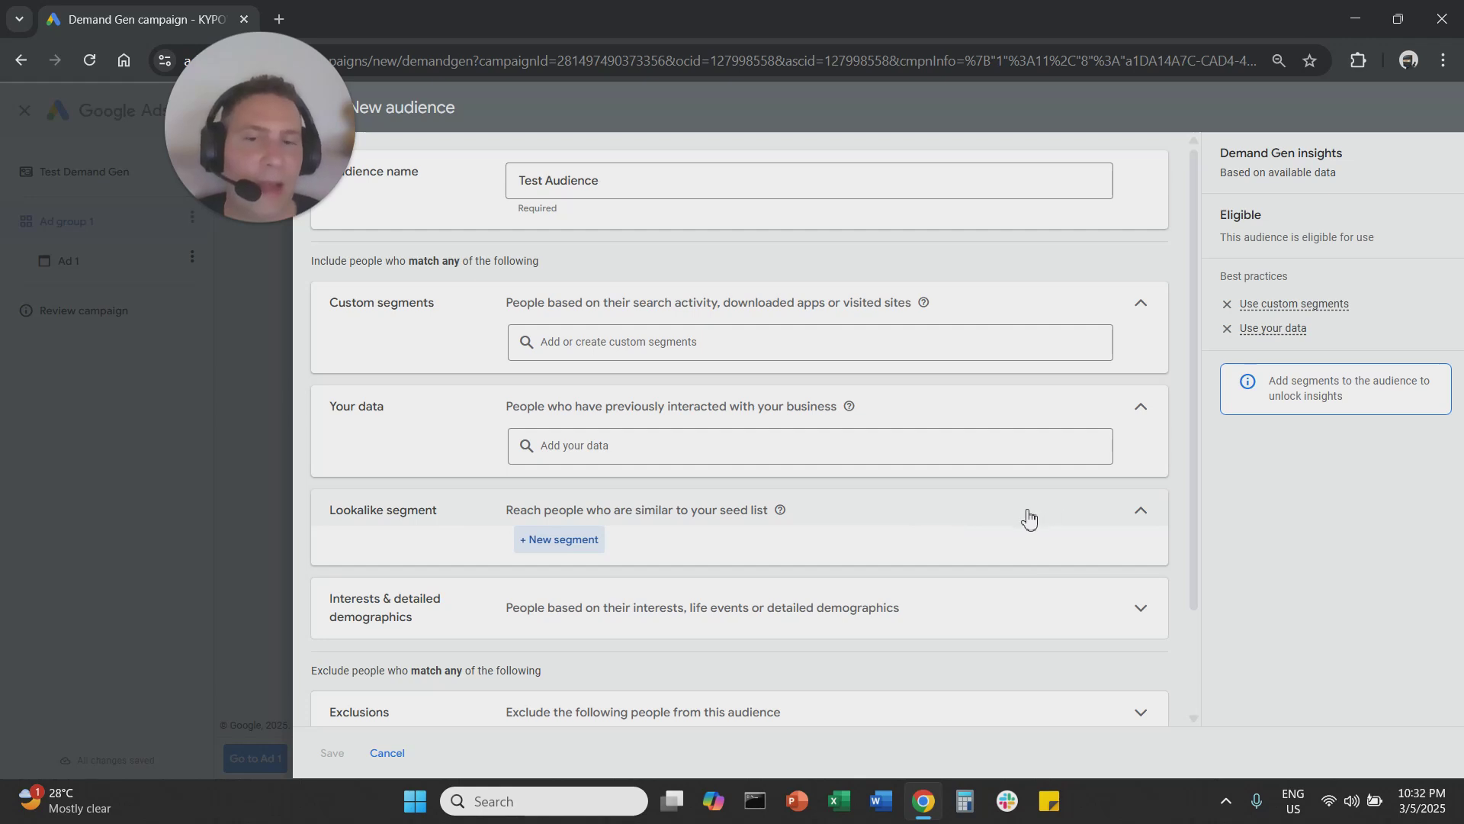
# - Examine the affinity and in-market segments available under interests and detailed demographics, and close the list without selecting any
pyautogui.scroll(-1, 366, 427)
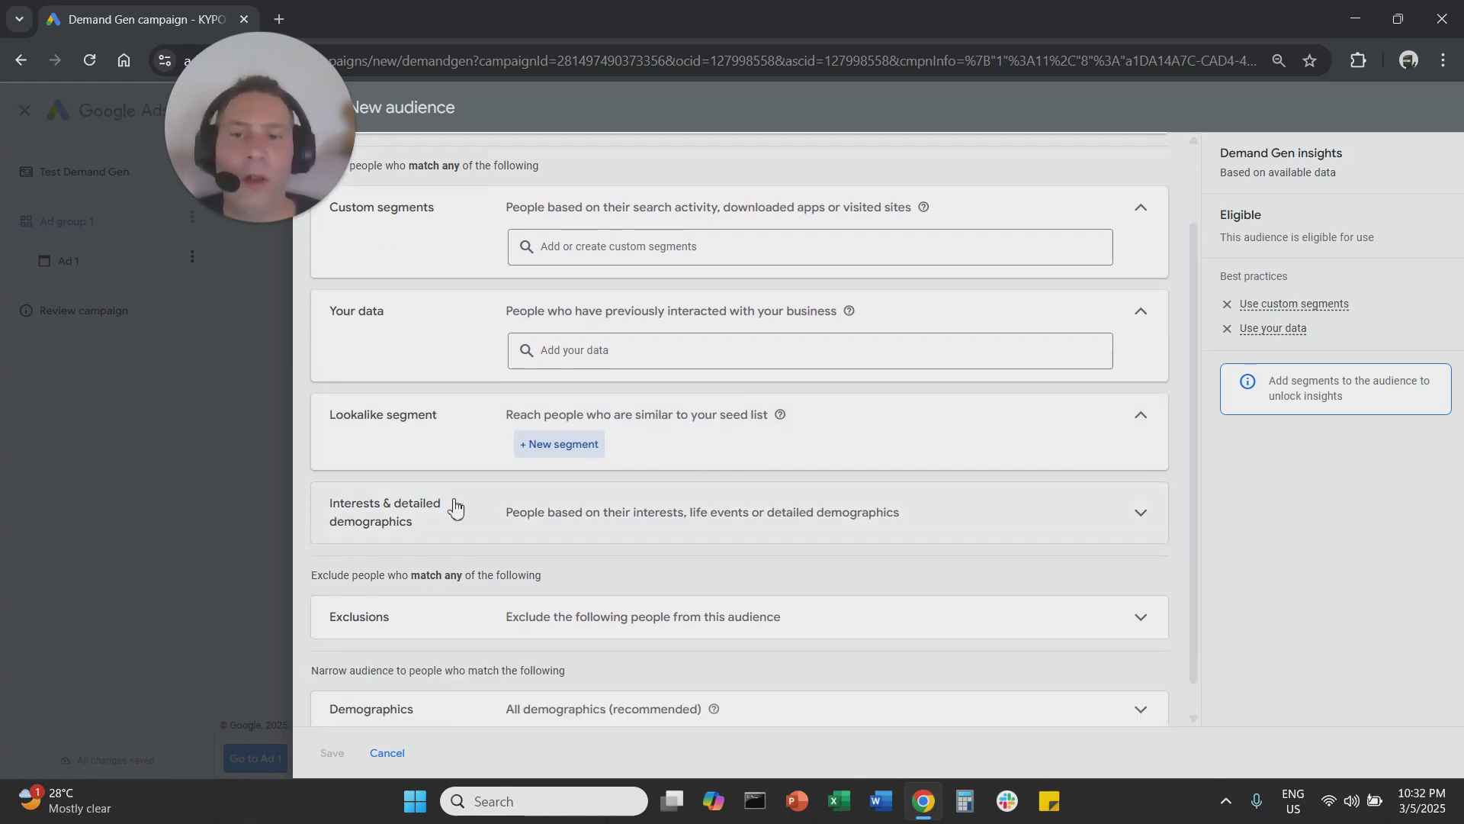
pyautogui.click(369, 533)
pyautogui.click(602, 573)
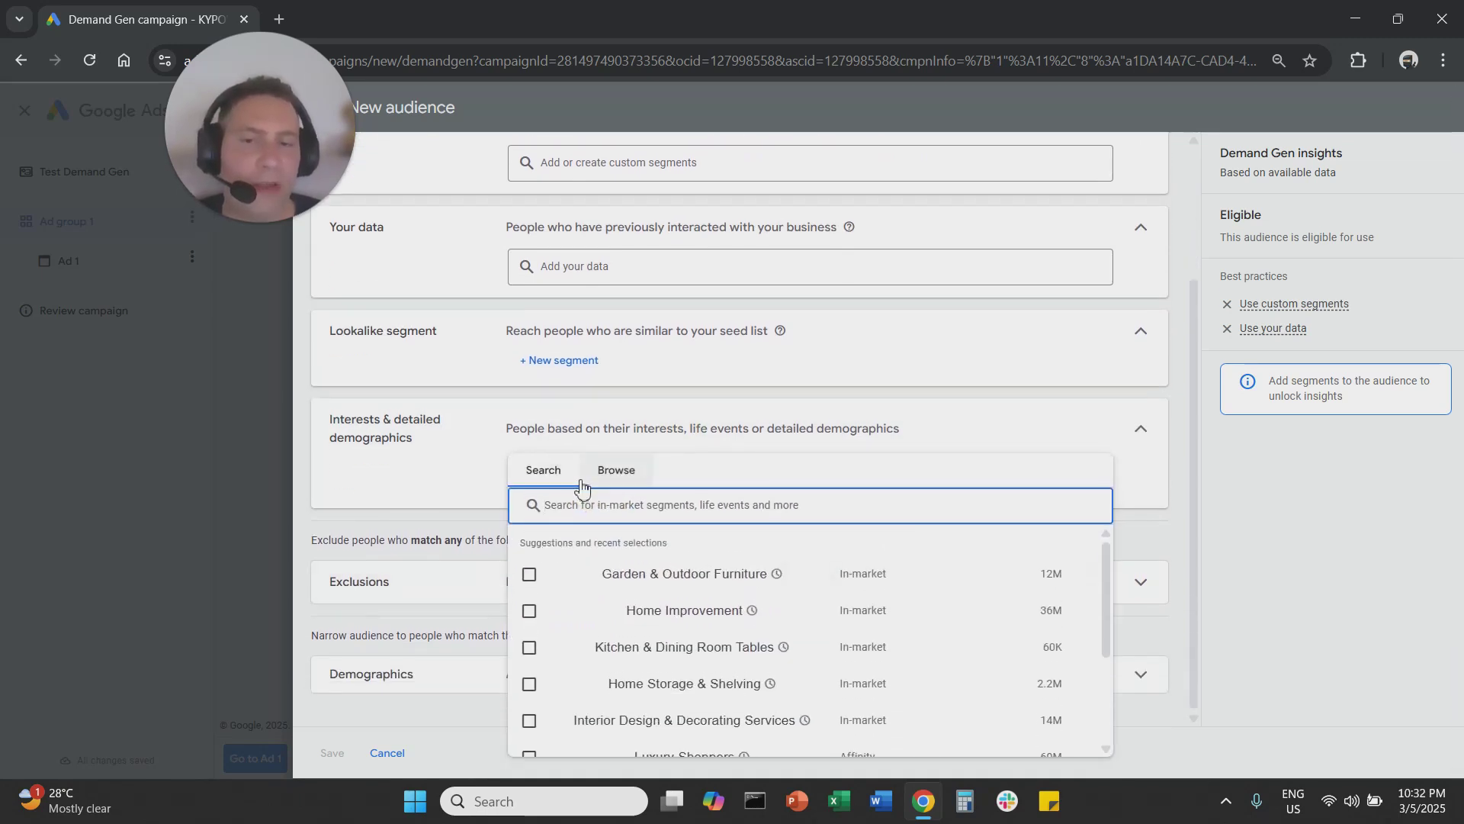
pyautogui.click(629, 483)
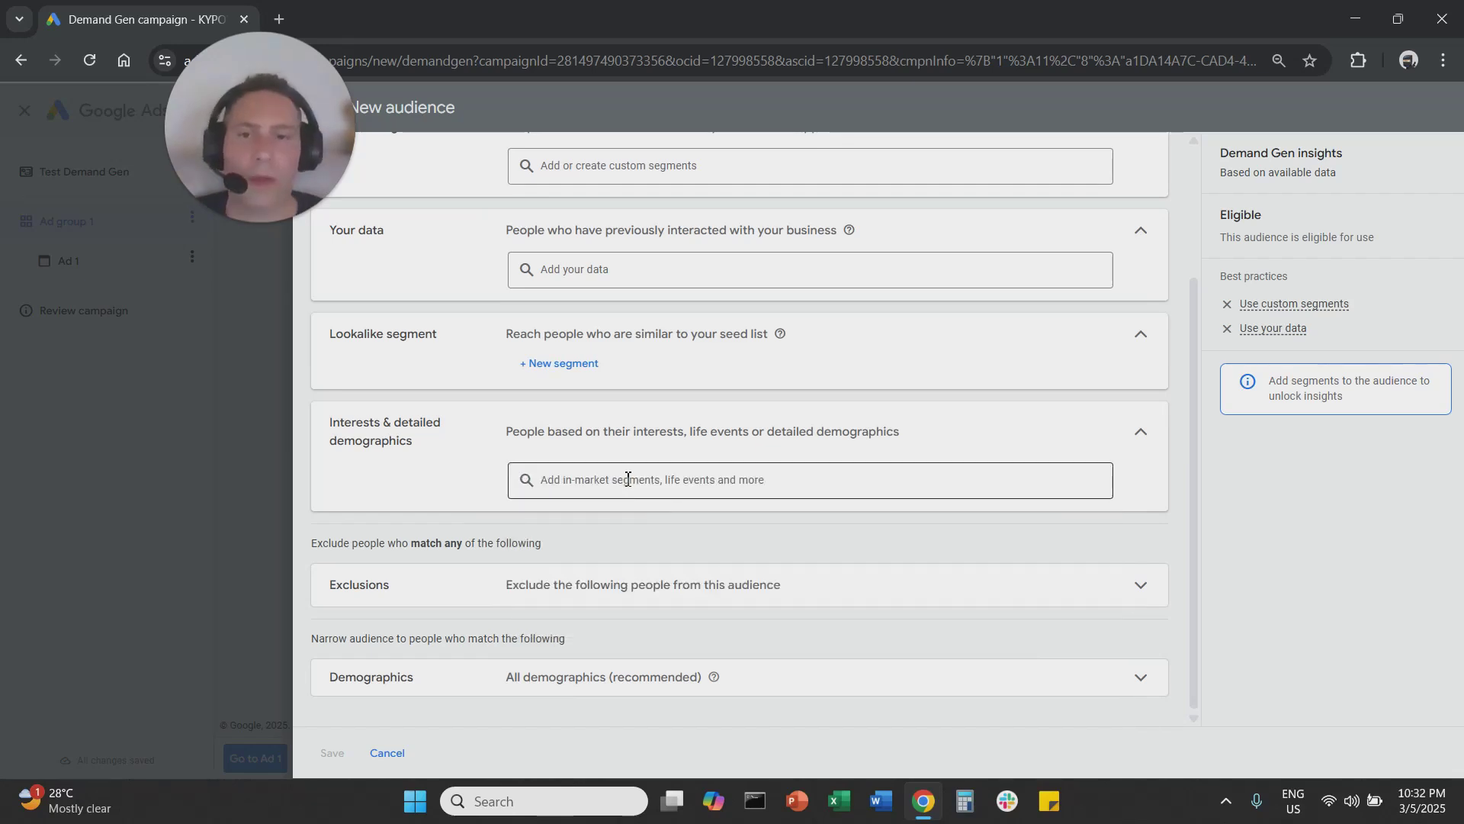
pyautogui.click(628, 479)
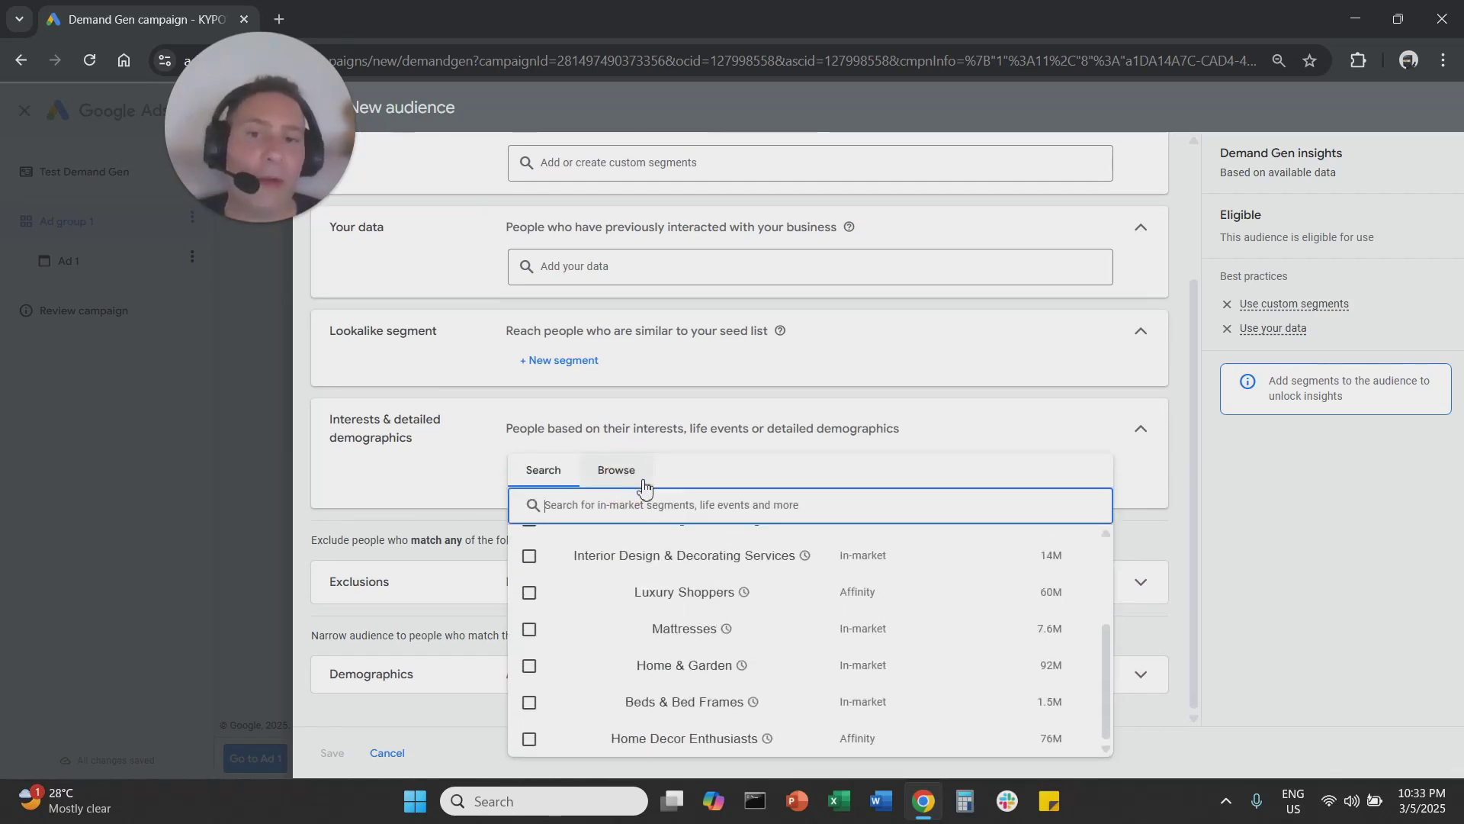
pyautogui.click(632, 480)
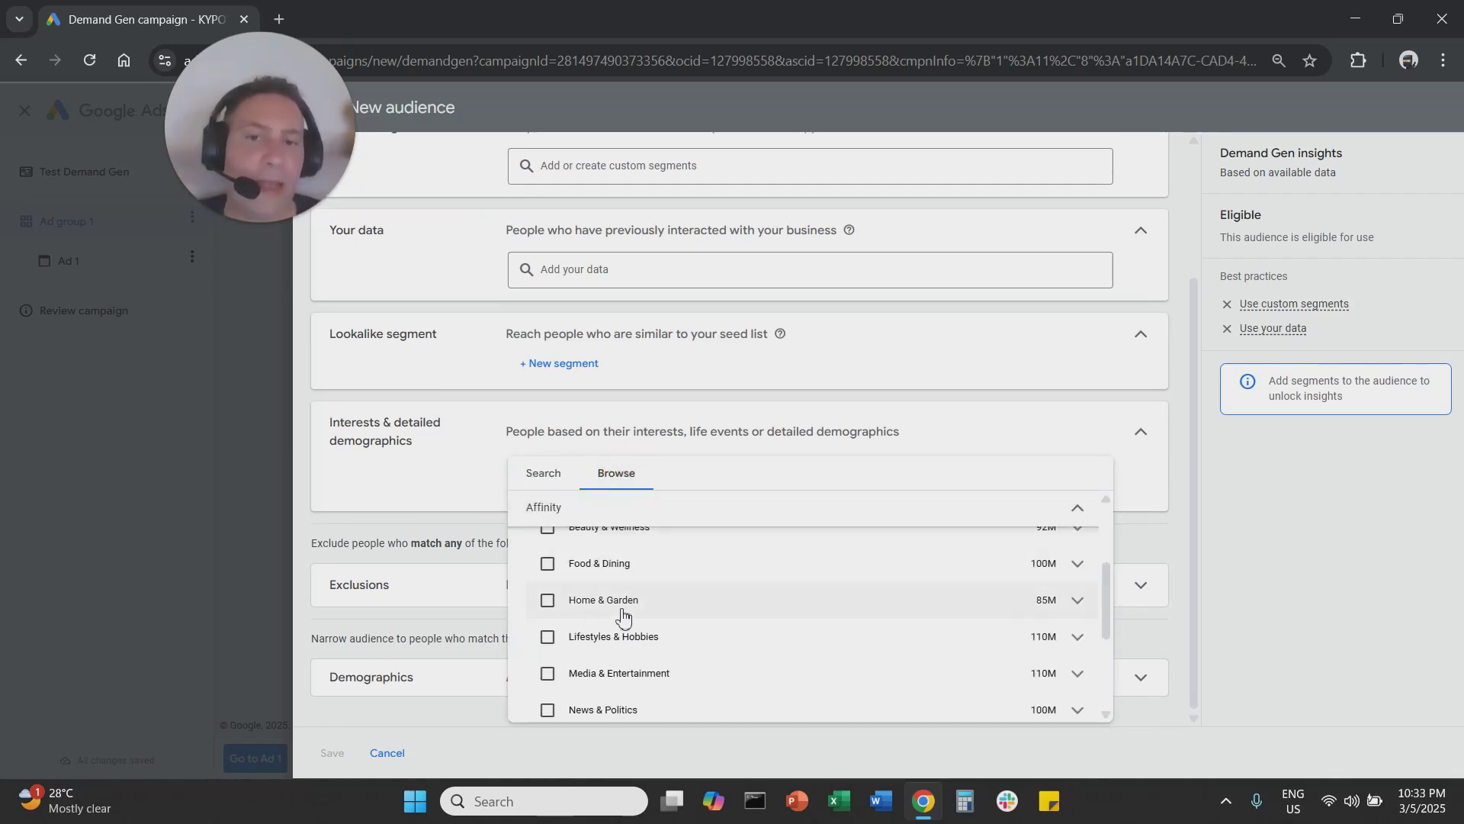
pyautogui.scroll(4, 621, 602)
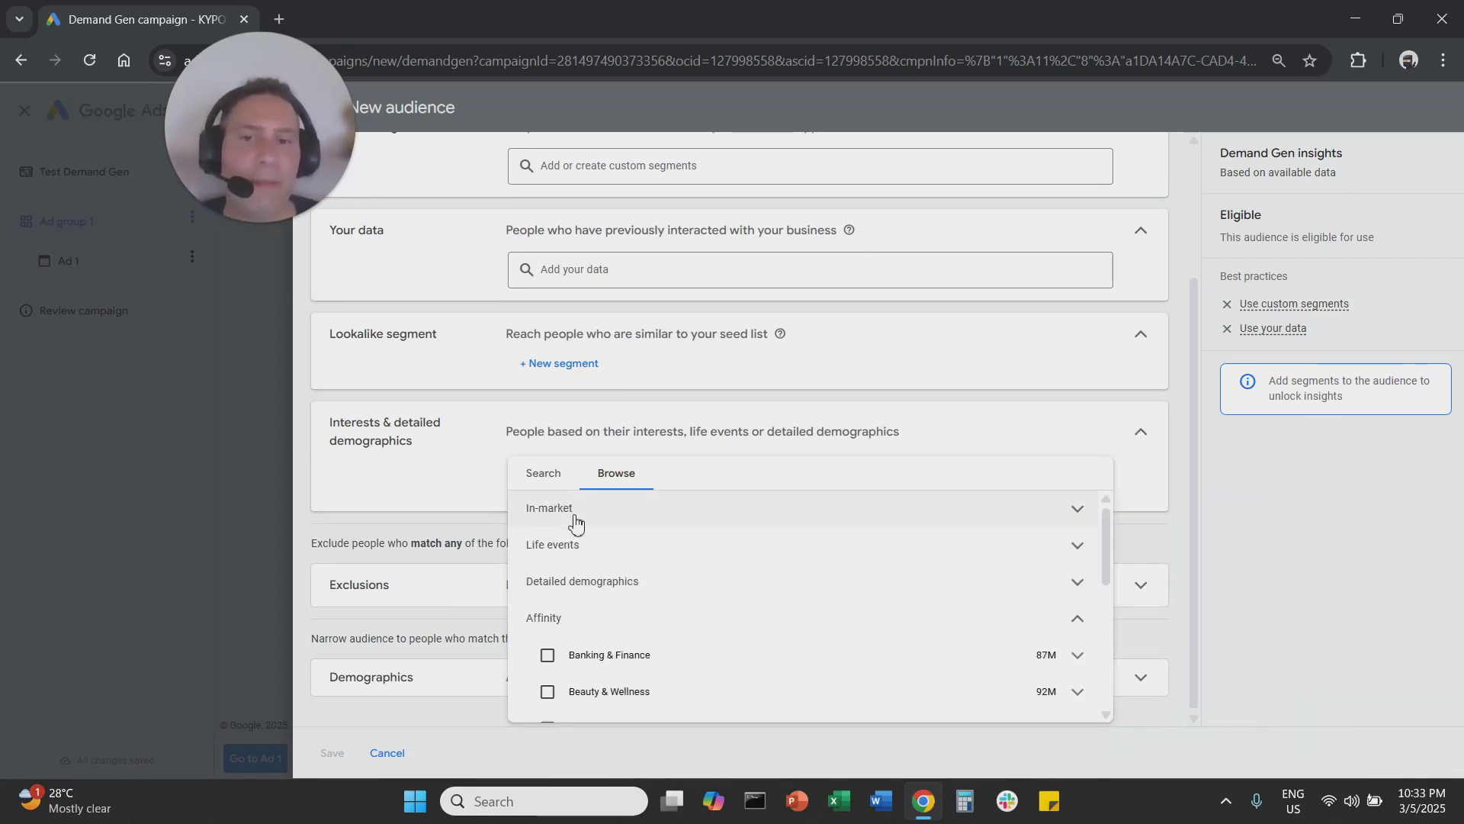
pyautogui.click(619, 511)
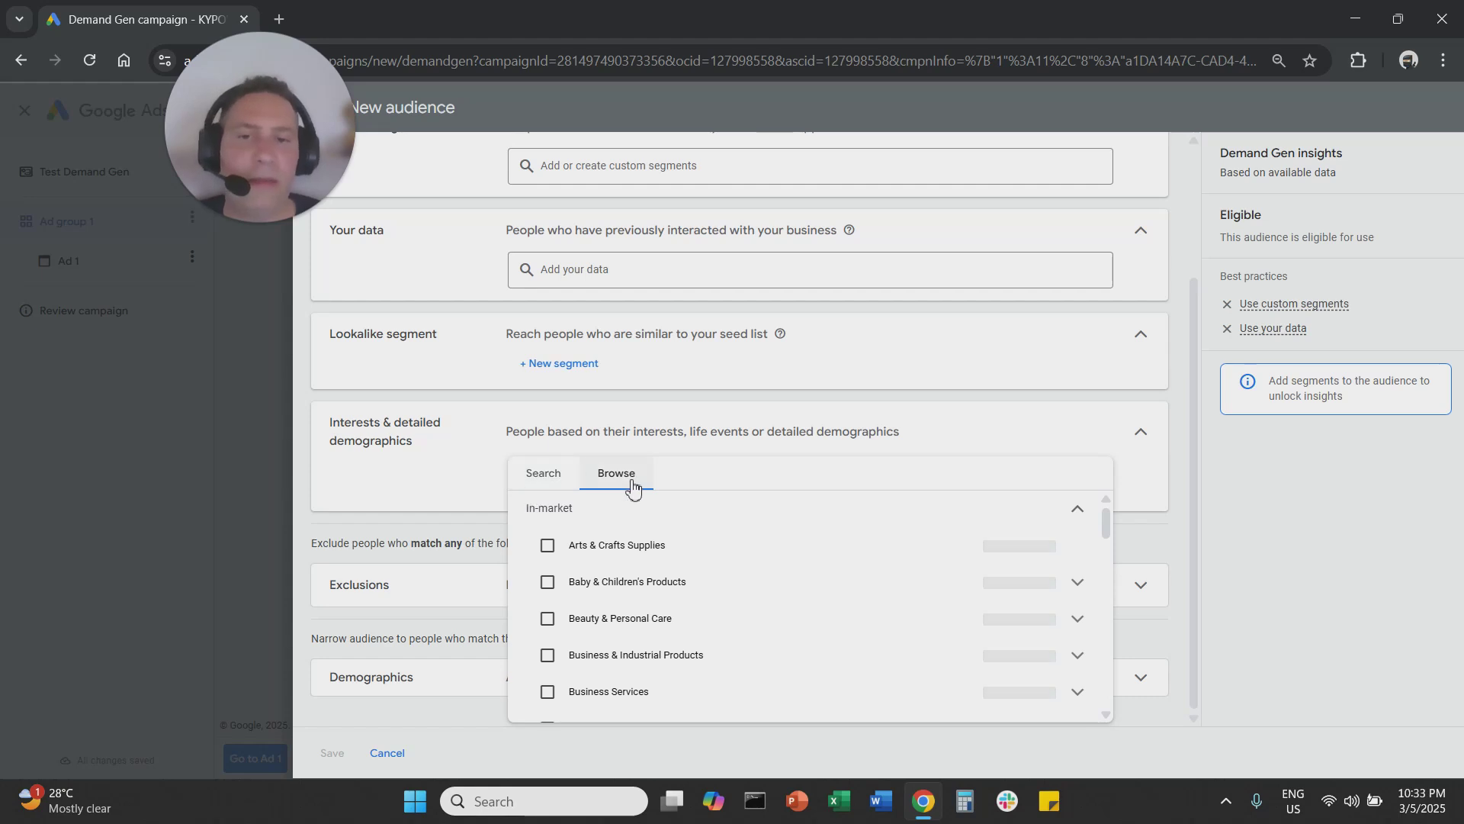
pyautogui.click(418, 484)
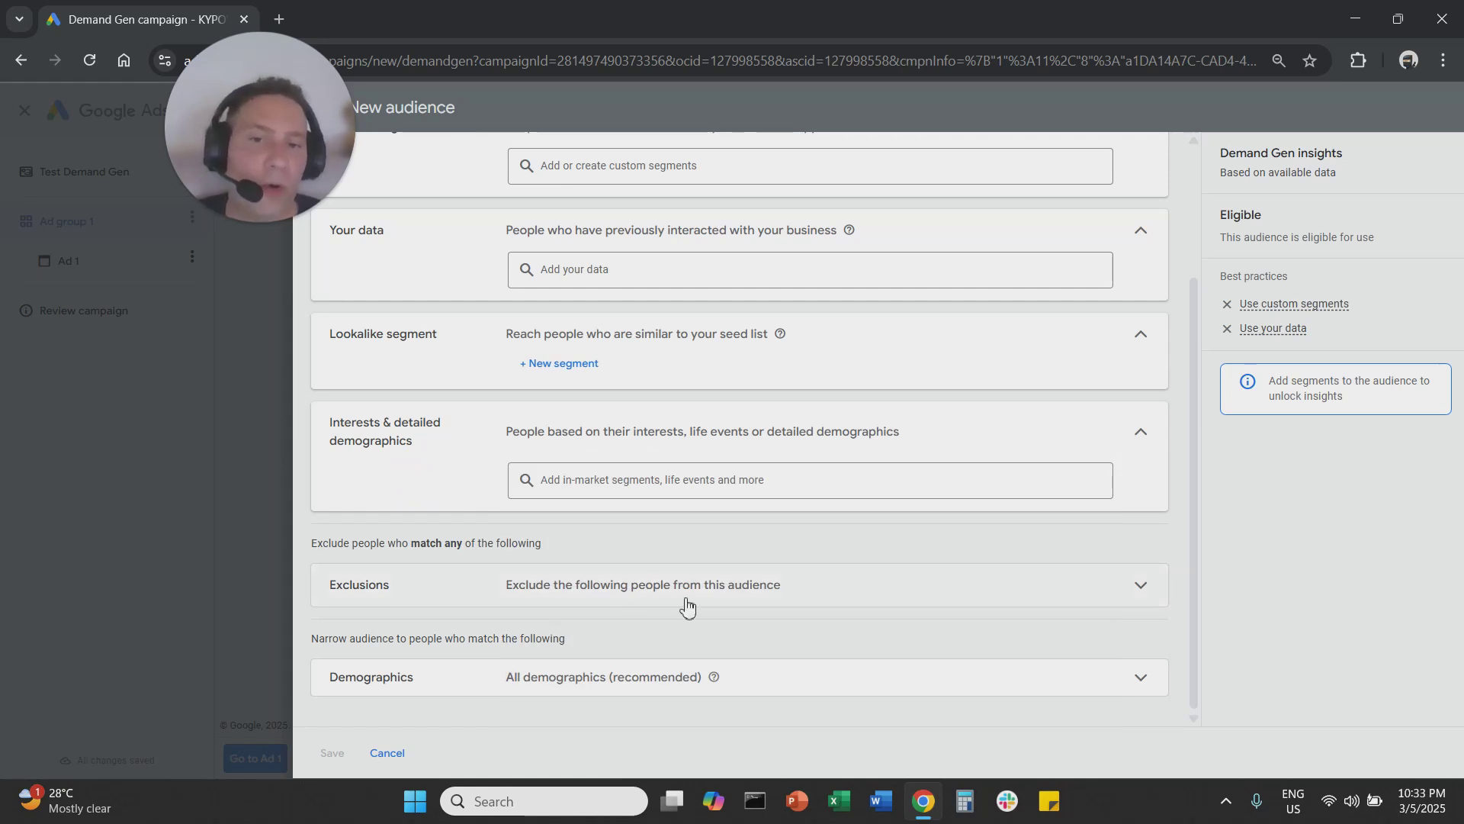
# - Examine the audience's exclusions and demographics options, including parental status and household income
pyautogui.click(682, 601)
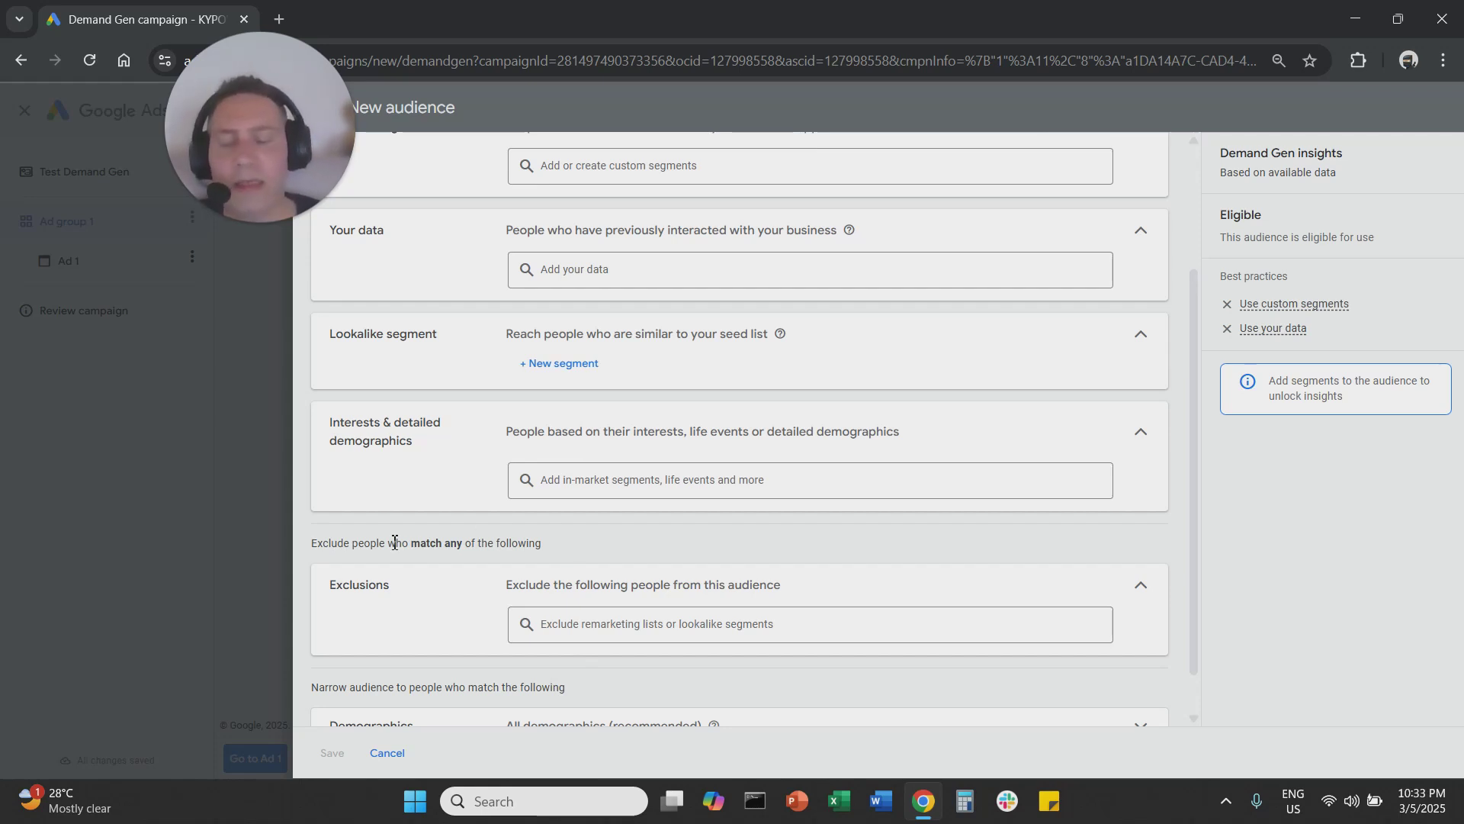
pyautogui.scroll(-1, 438, 565)
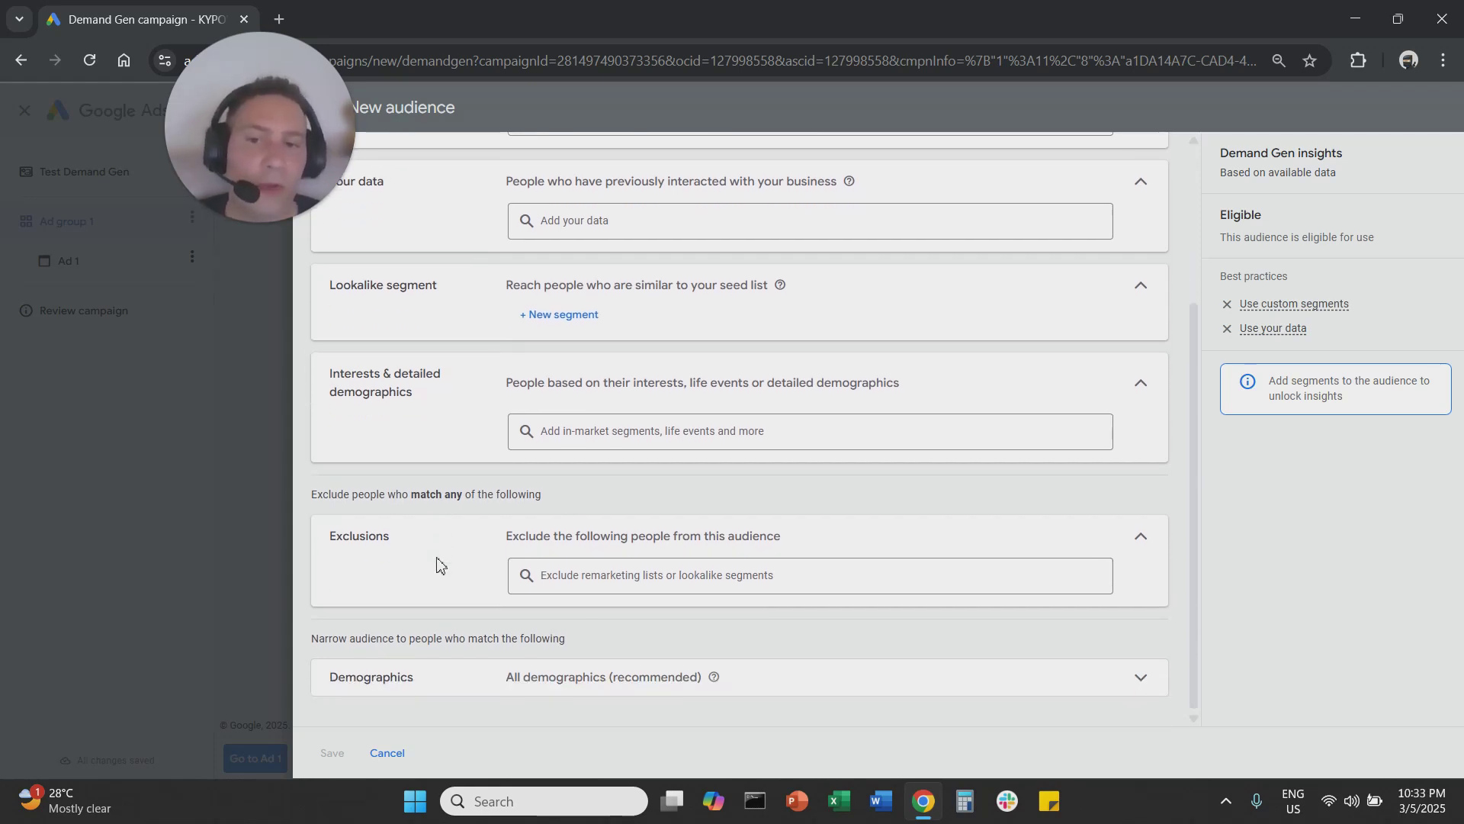
pyautogui.click(559, 681)
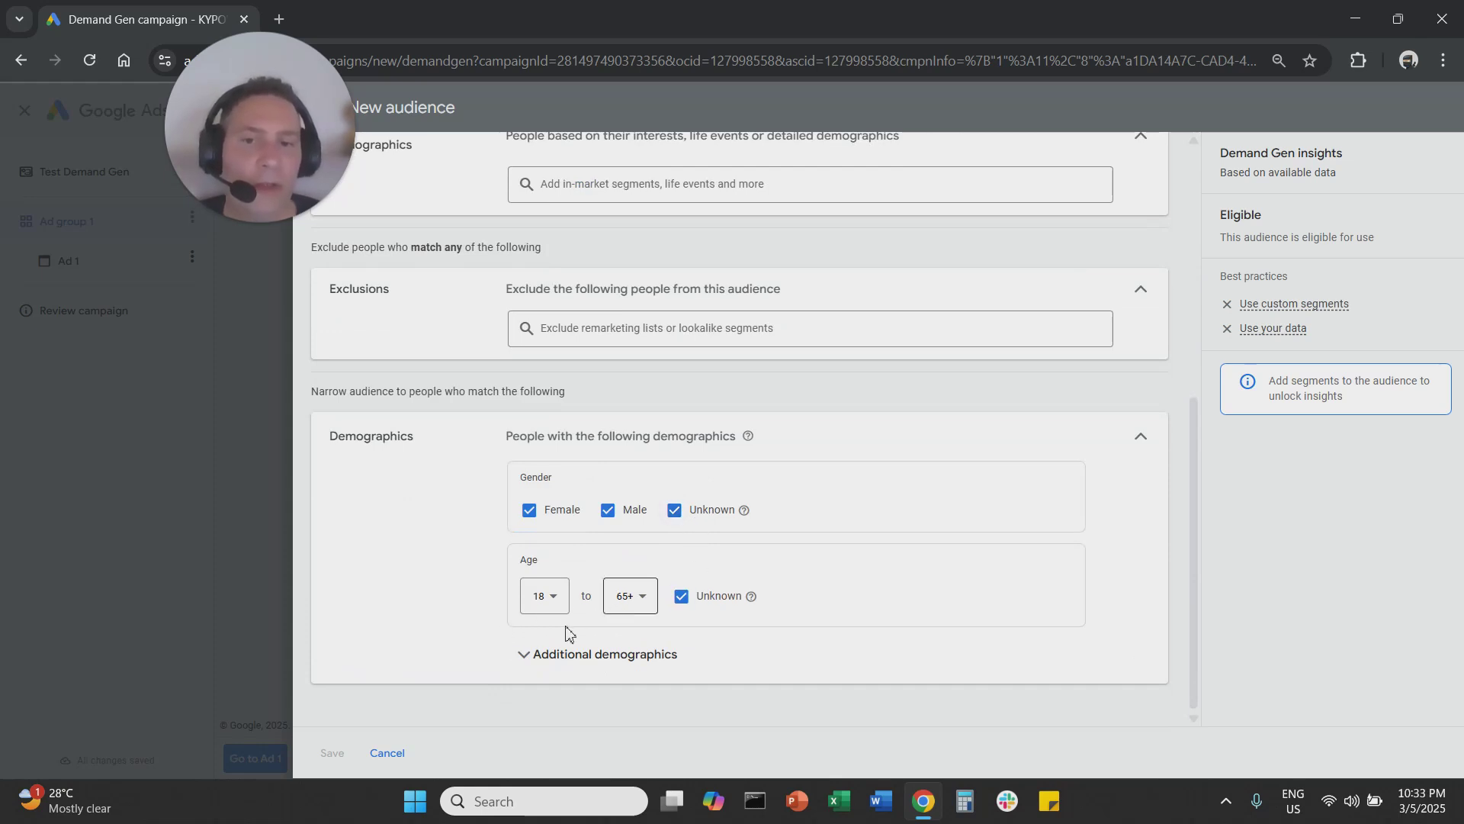
pyautogui.click(525, 657)
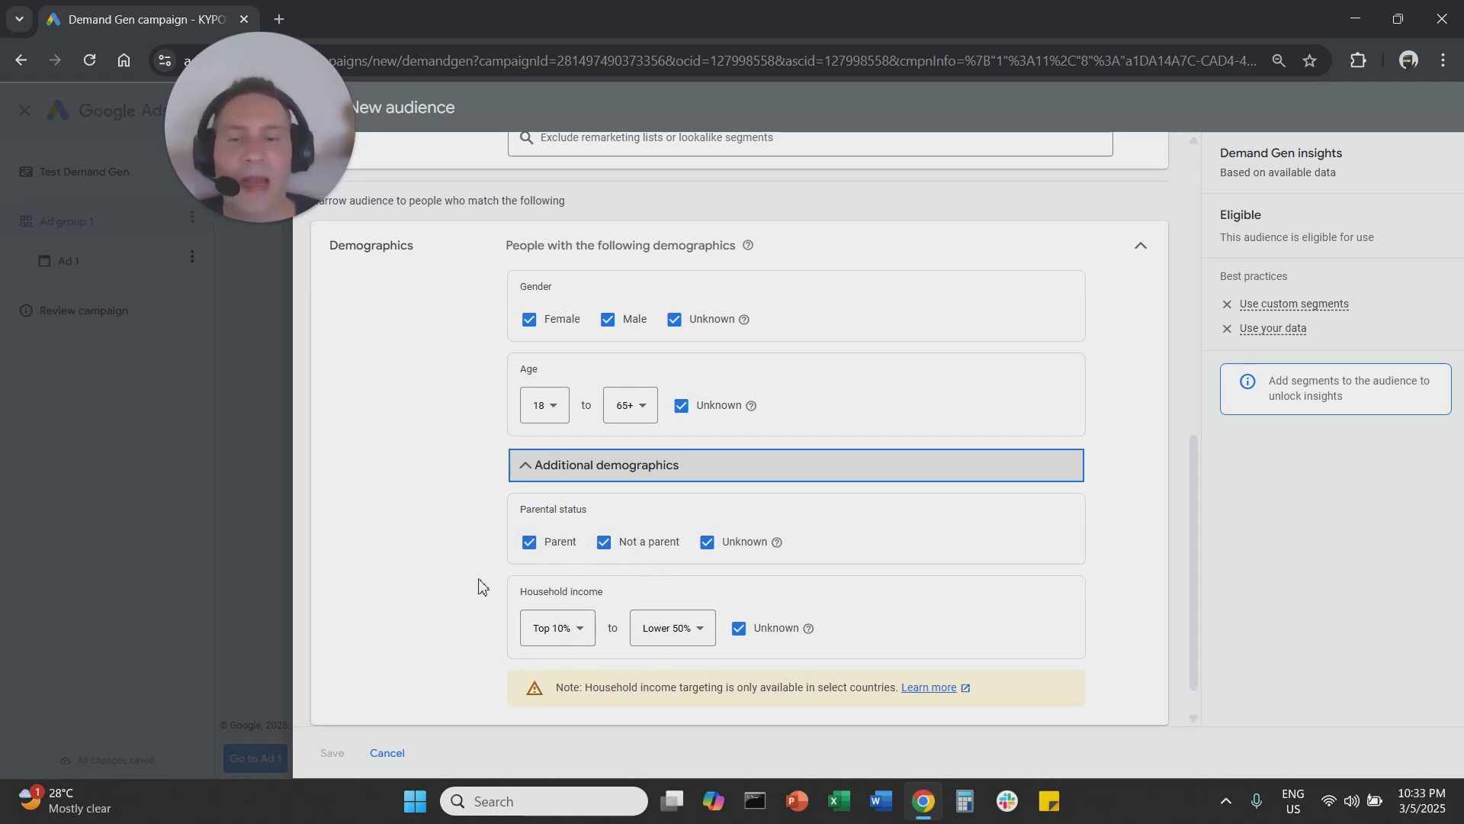
pyautogui.scroll(1, 459, 524)
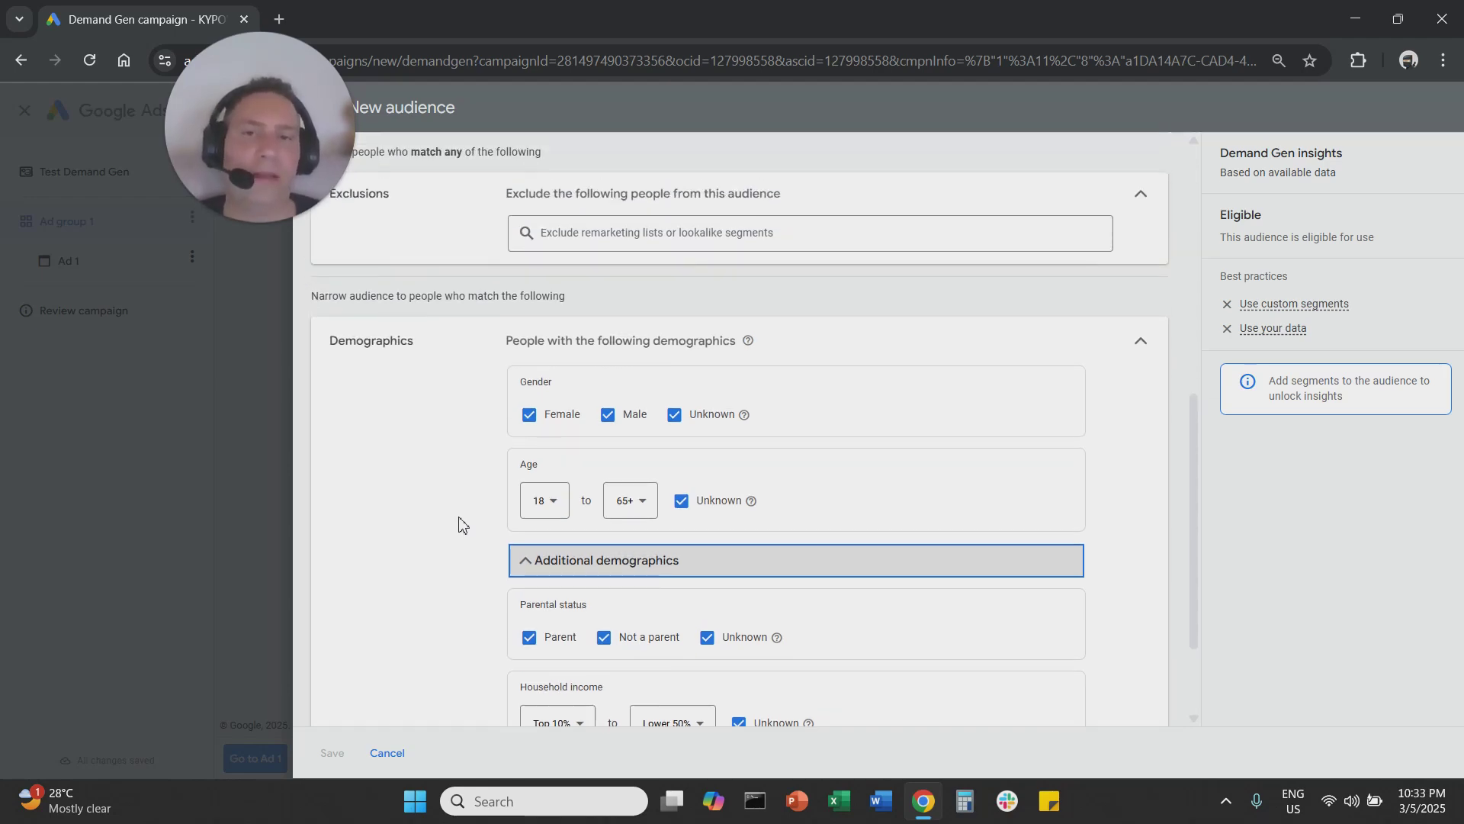
pyautogui.scroll(3, 459, 525)
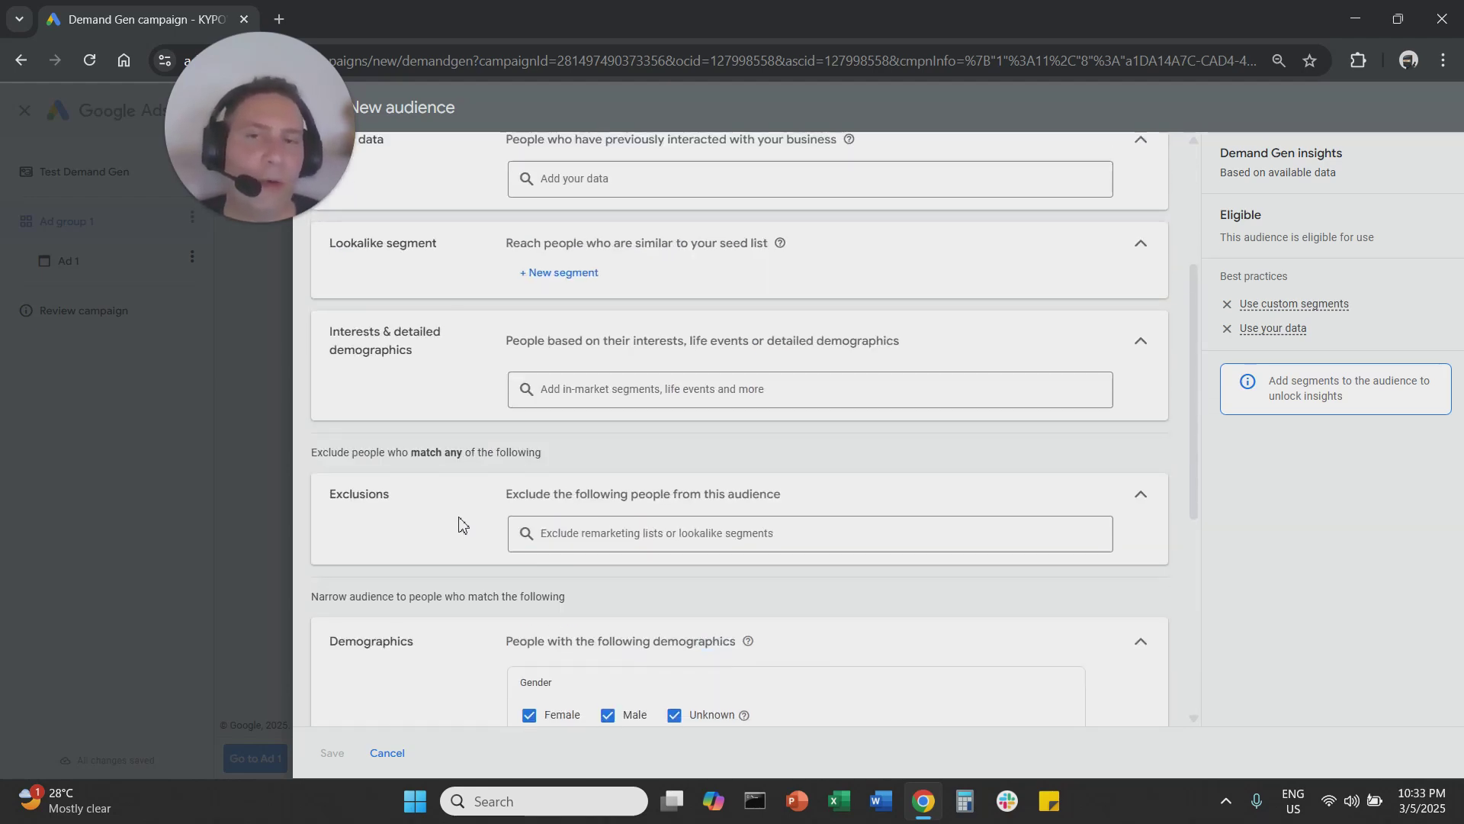
pyautogui.scroll(3, 459, 525)
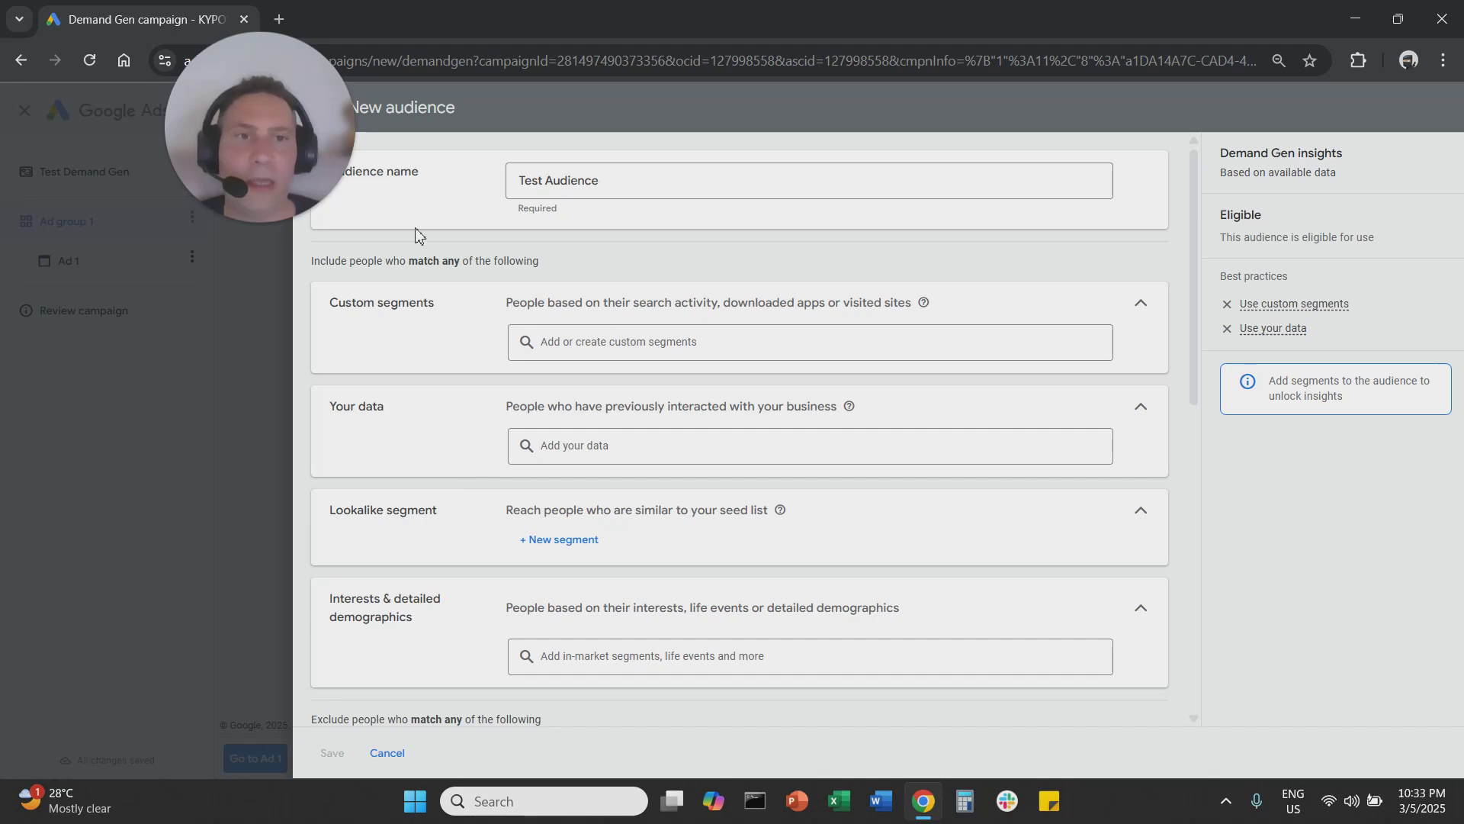
# - Discard the new audience and close the audience selection without choosing a saved one
pyautogui.click(323, 107)
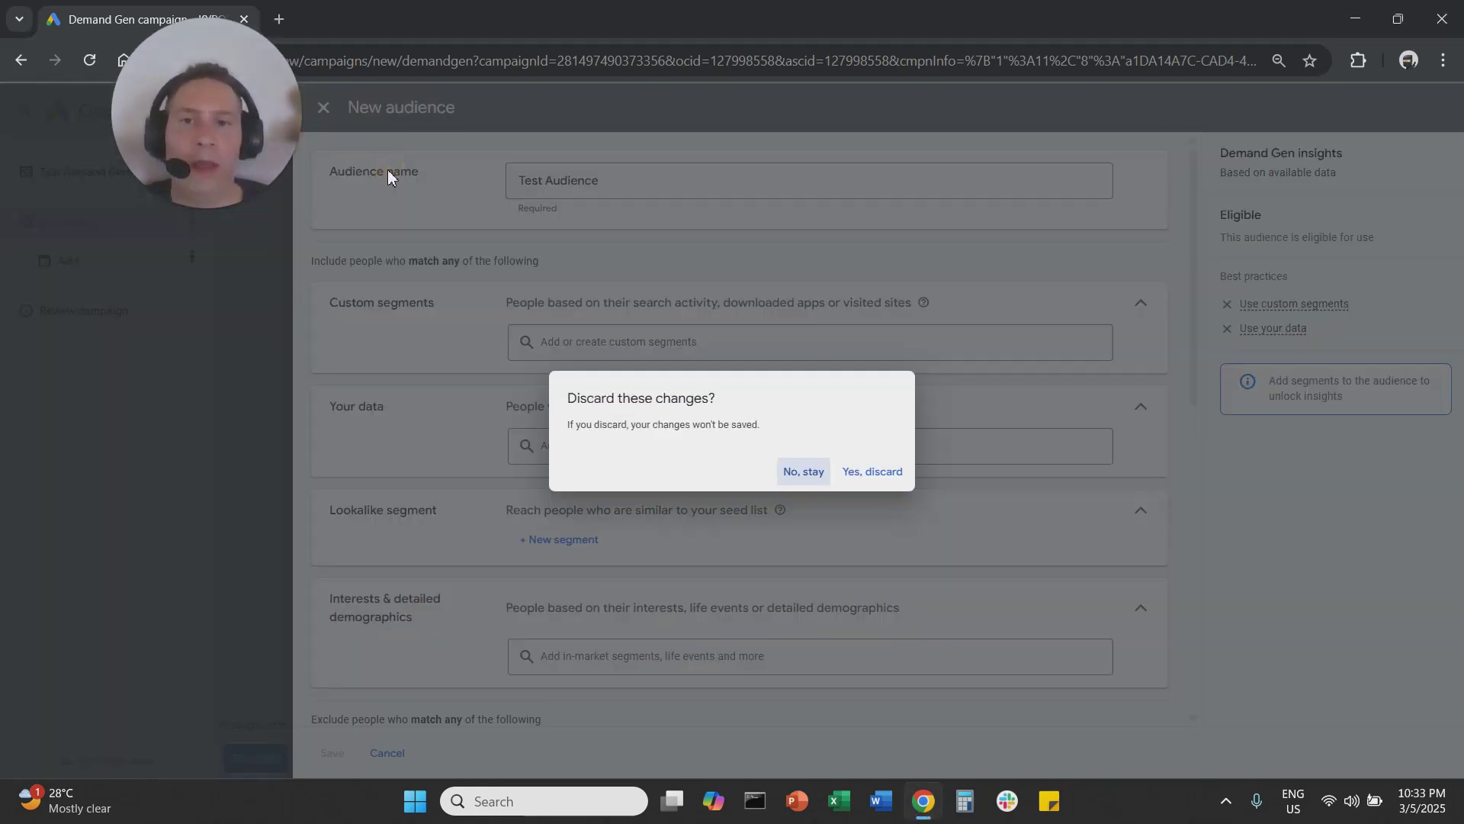
pyautogui.click(873, 473)
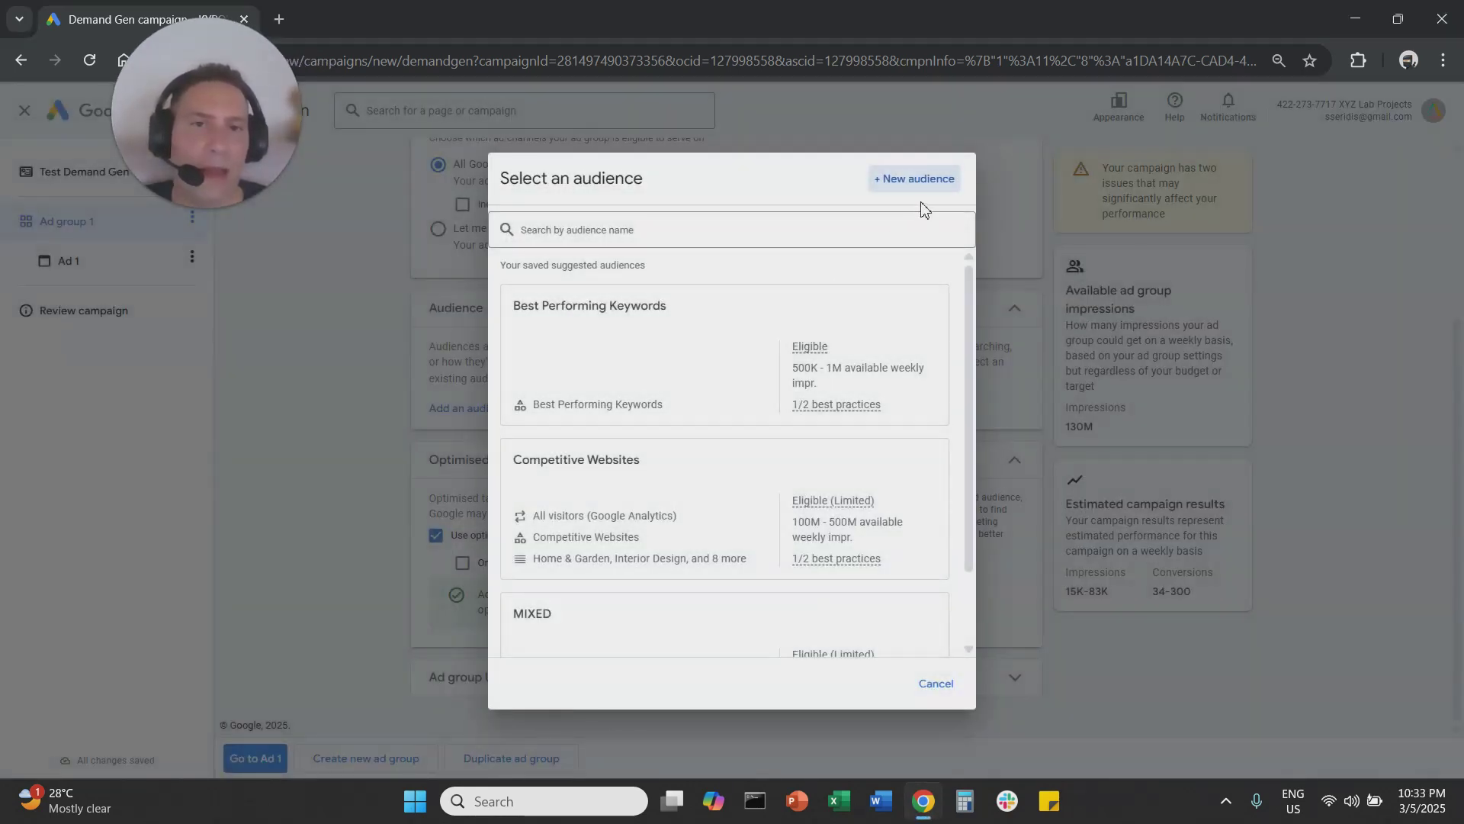
pyautogui.click(305, 497)
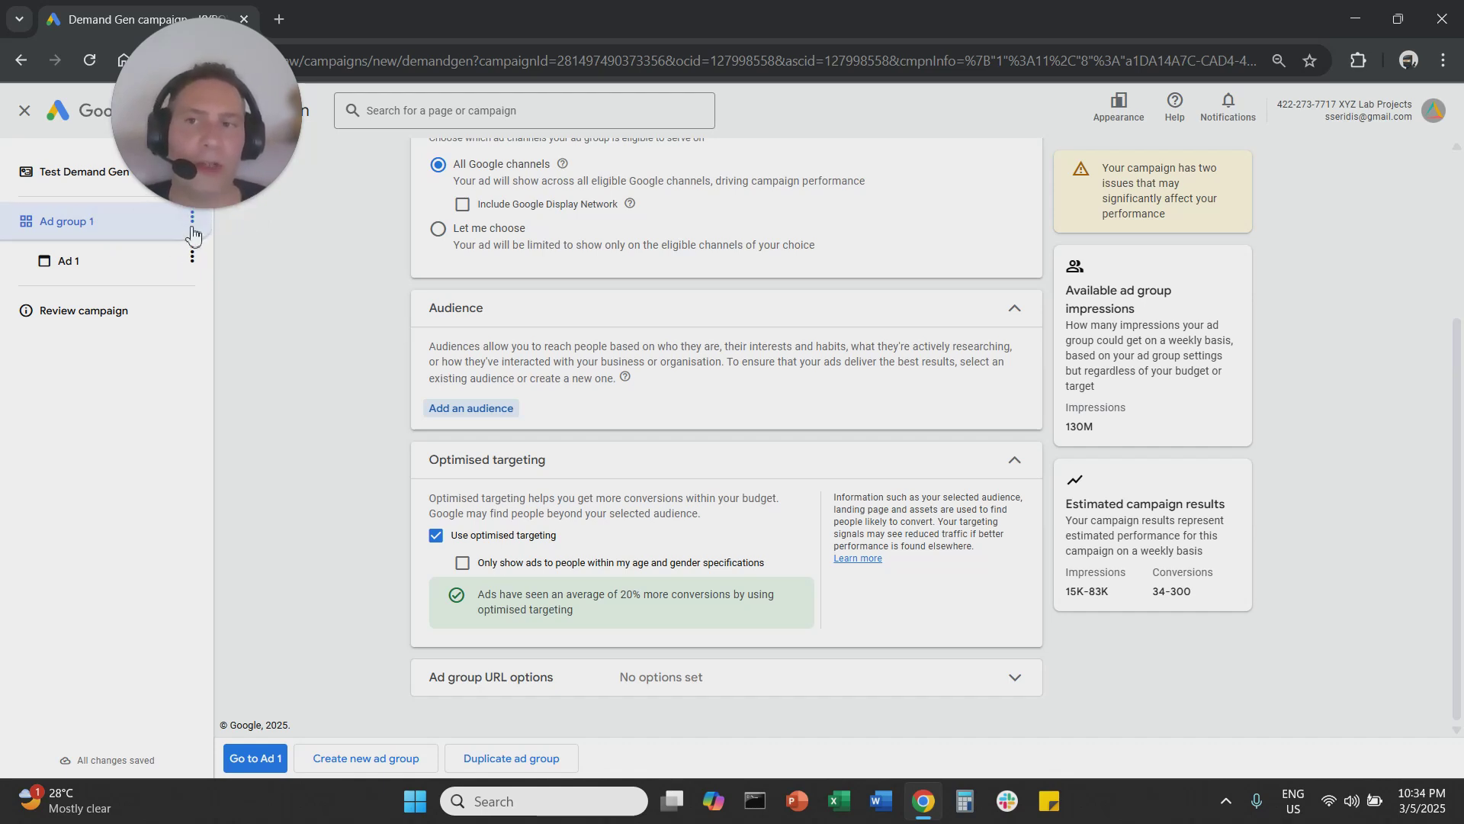
# - Duplicate Ad group 1 and open the duplicated ad group's settings
pyautogui.click(192, 228)
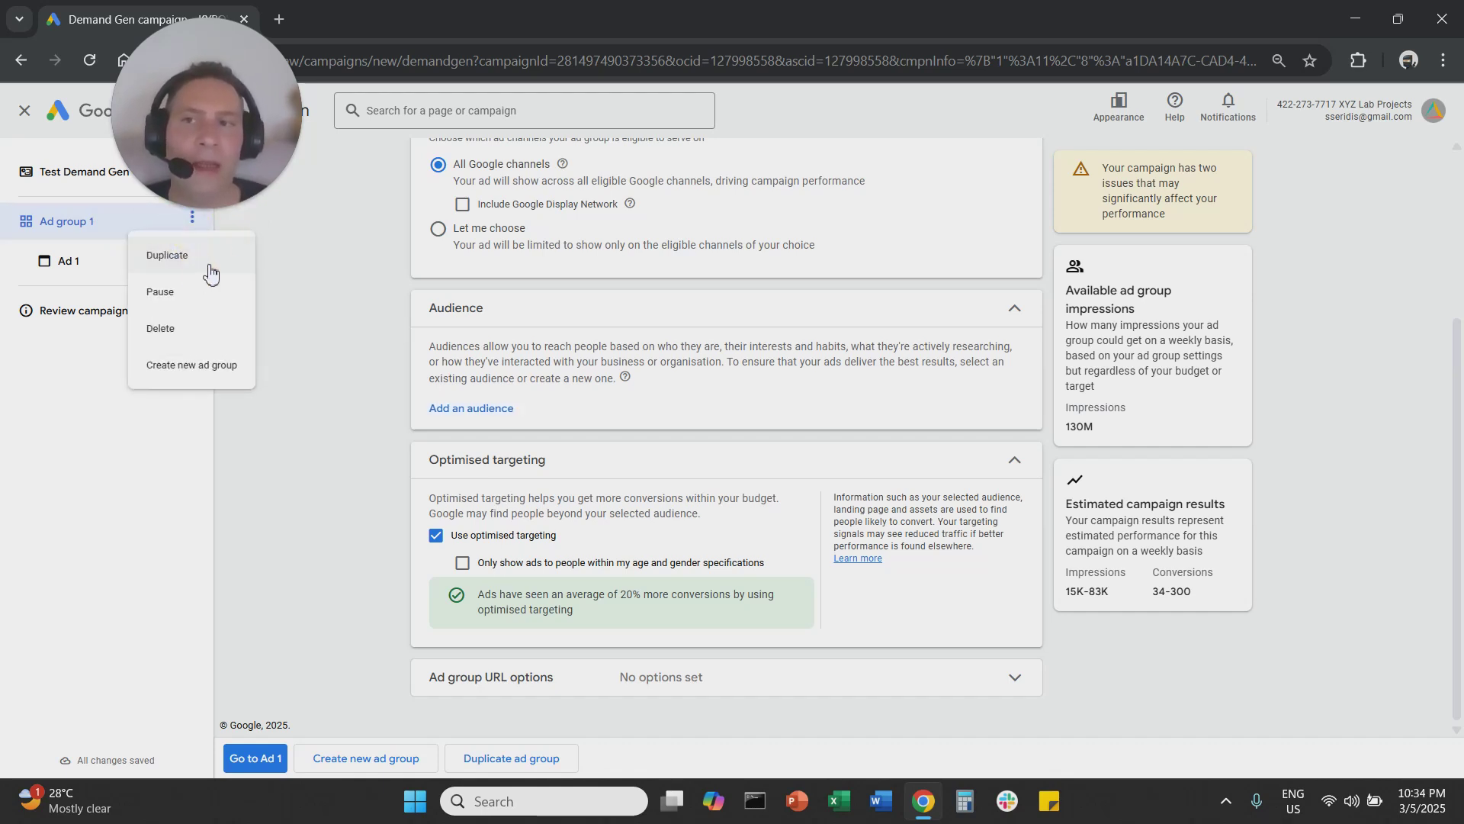
pyautogui.click(207, 262)
pyautogui.click(98, 314)
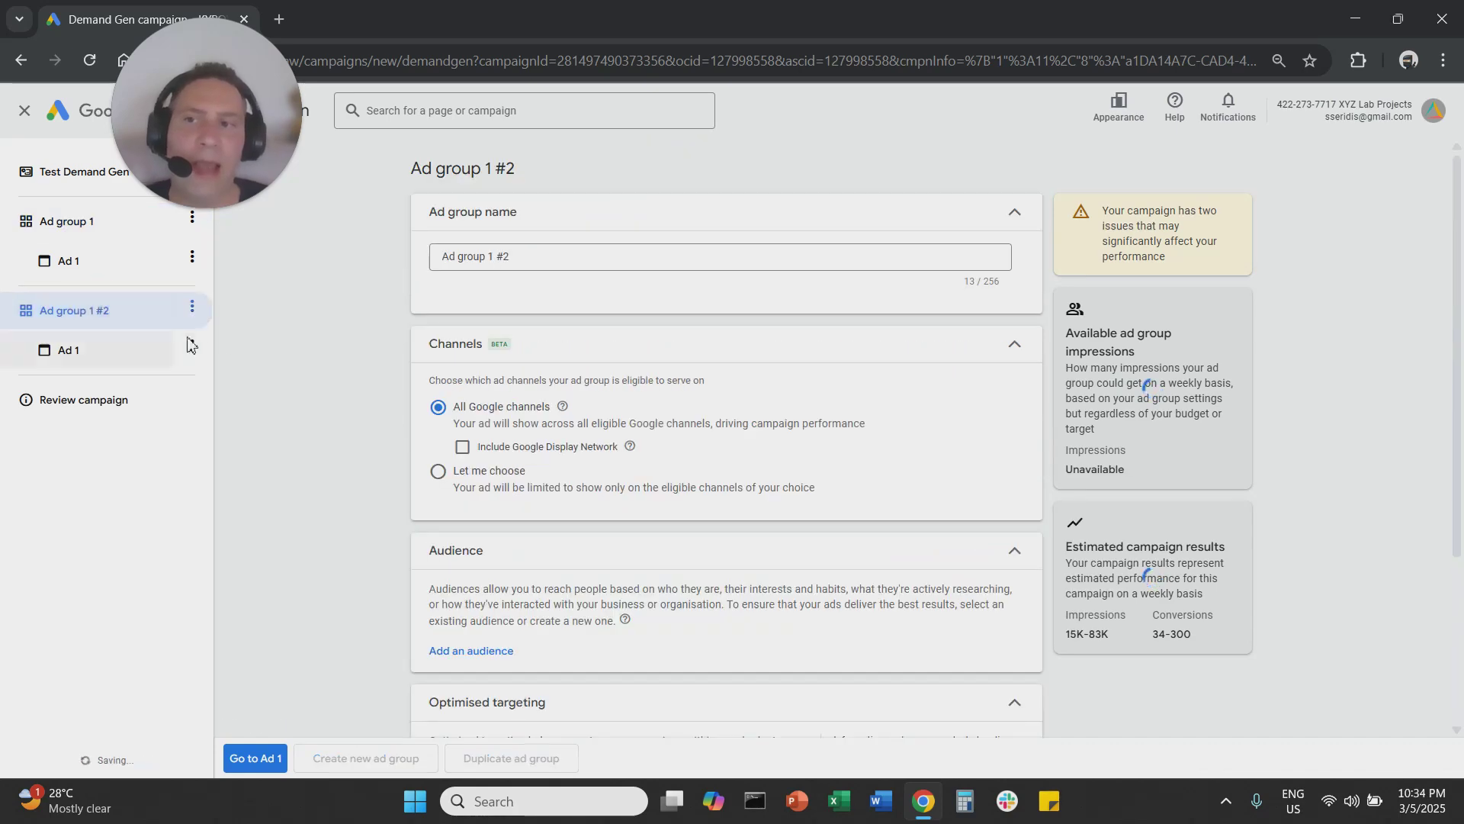
# - Keep optimised targeting on for the duplicated ad group and only show ads to people within the age and gender specifications
pyautogui.scroll(-3, 366, 471)
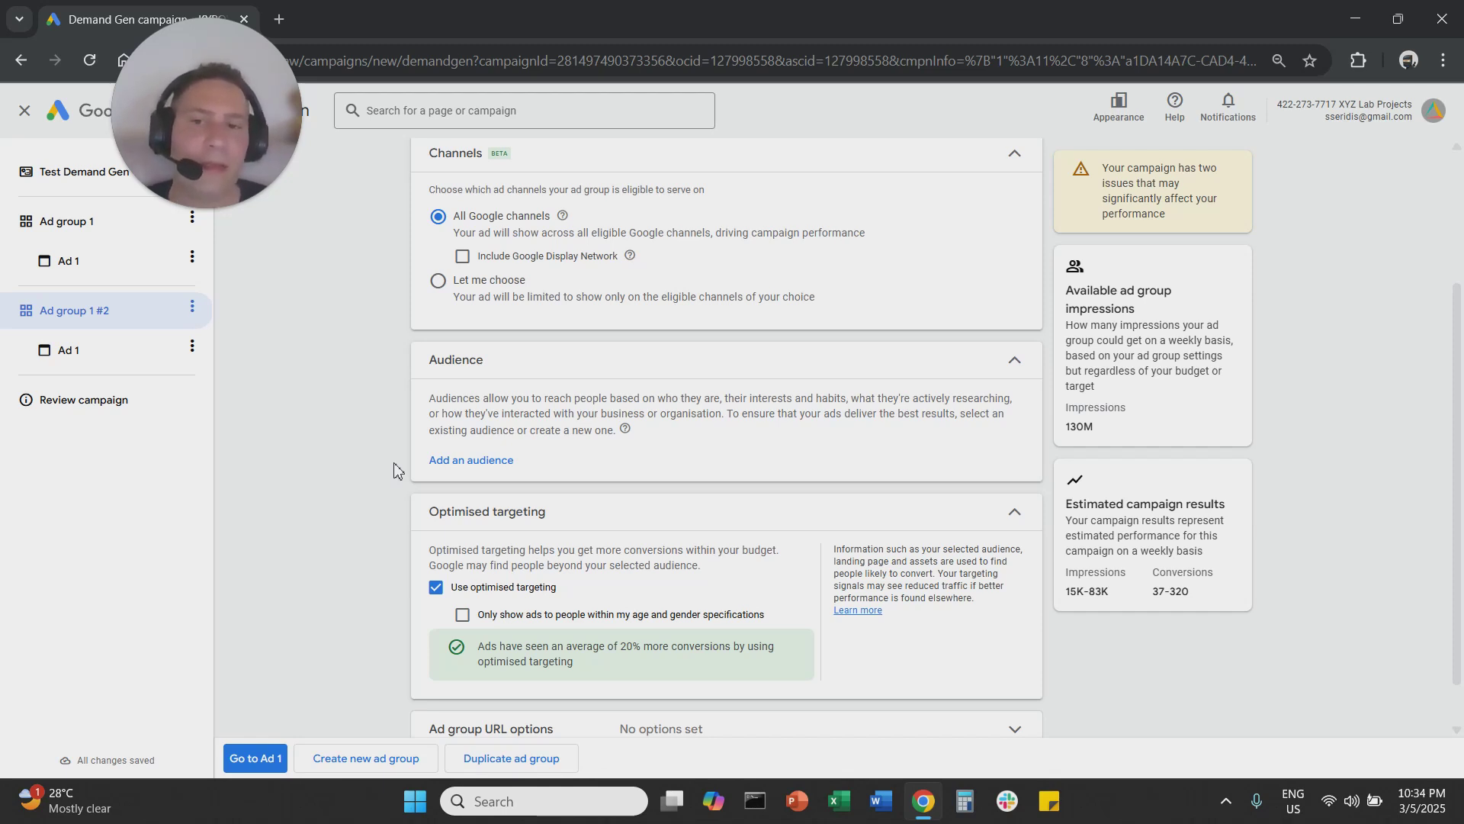
pyautogui.scroll(-2, 395, 468)
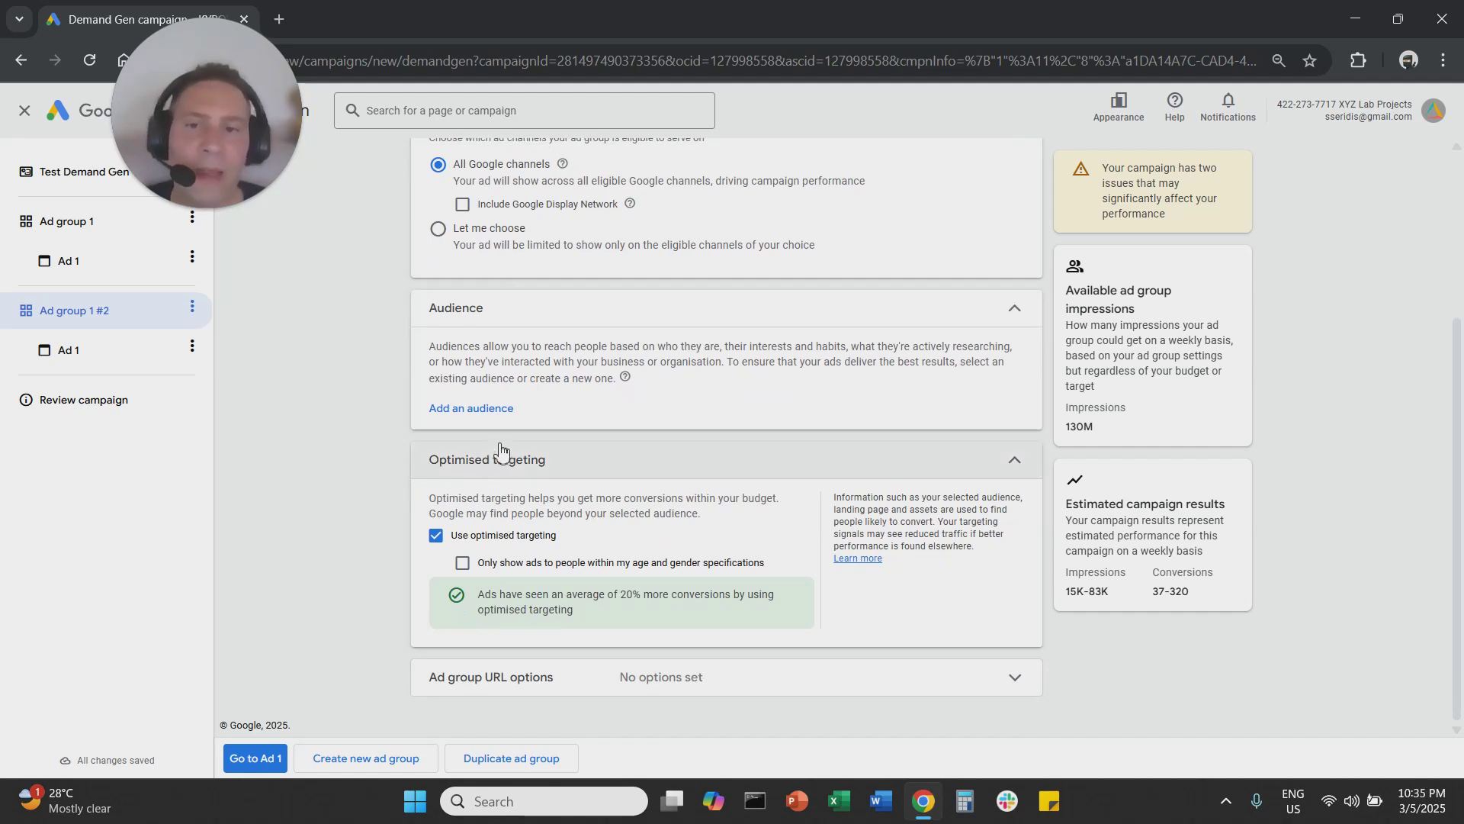
pyautogui.click(435, 536)
pyautogui.click(435, 562)
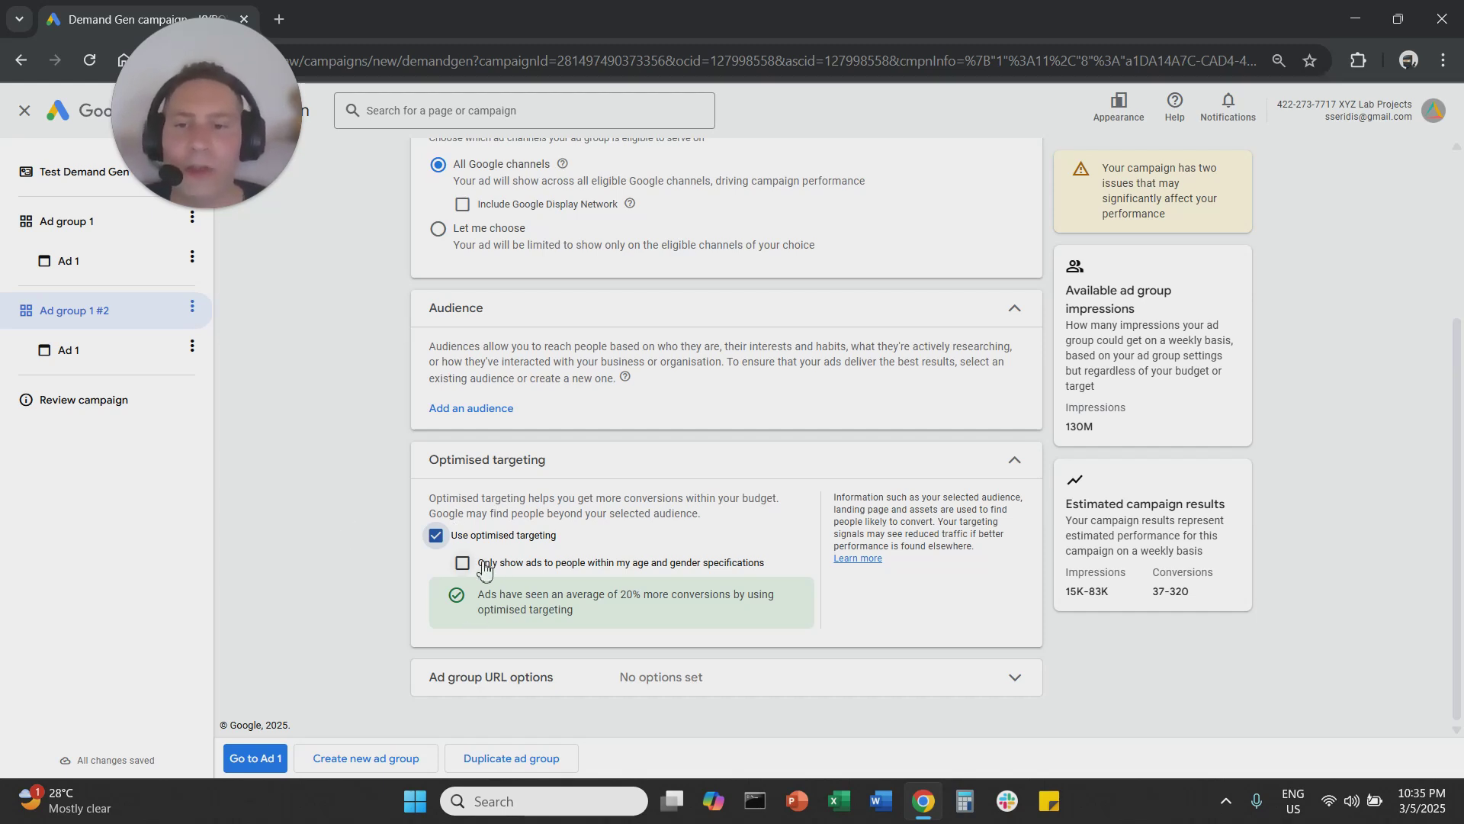
pyautogui.click(533, 564)
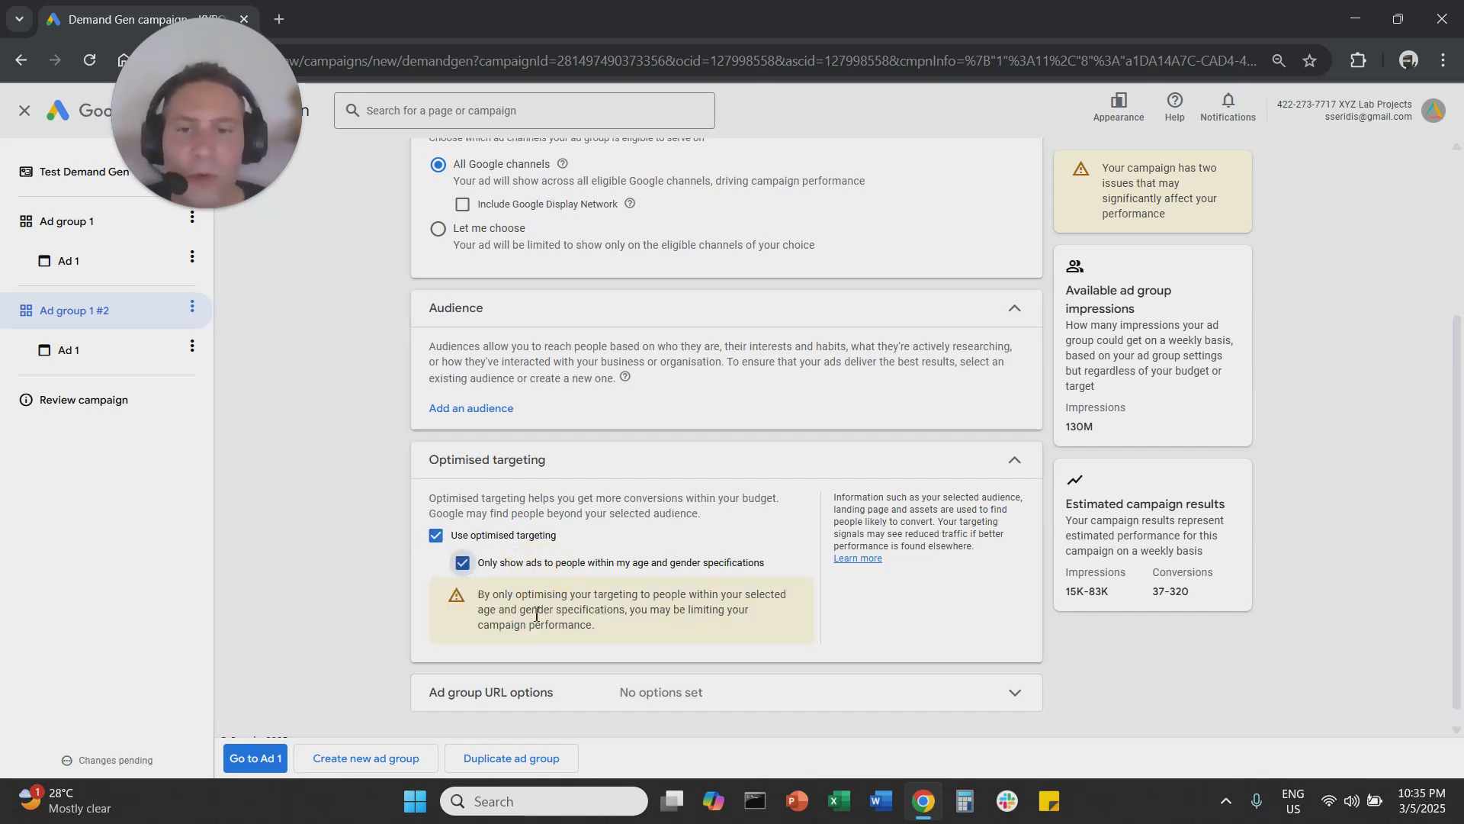
# - Remove the age and gender restriction and turn off optimised targeting for the duplicated ad group
pyautogui.click(552, 569)
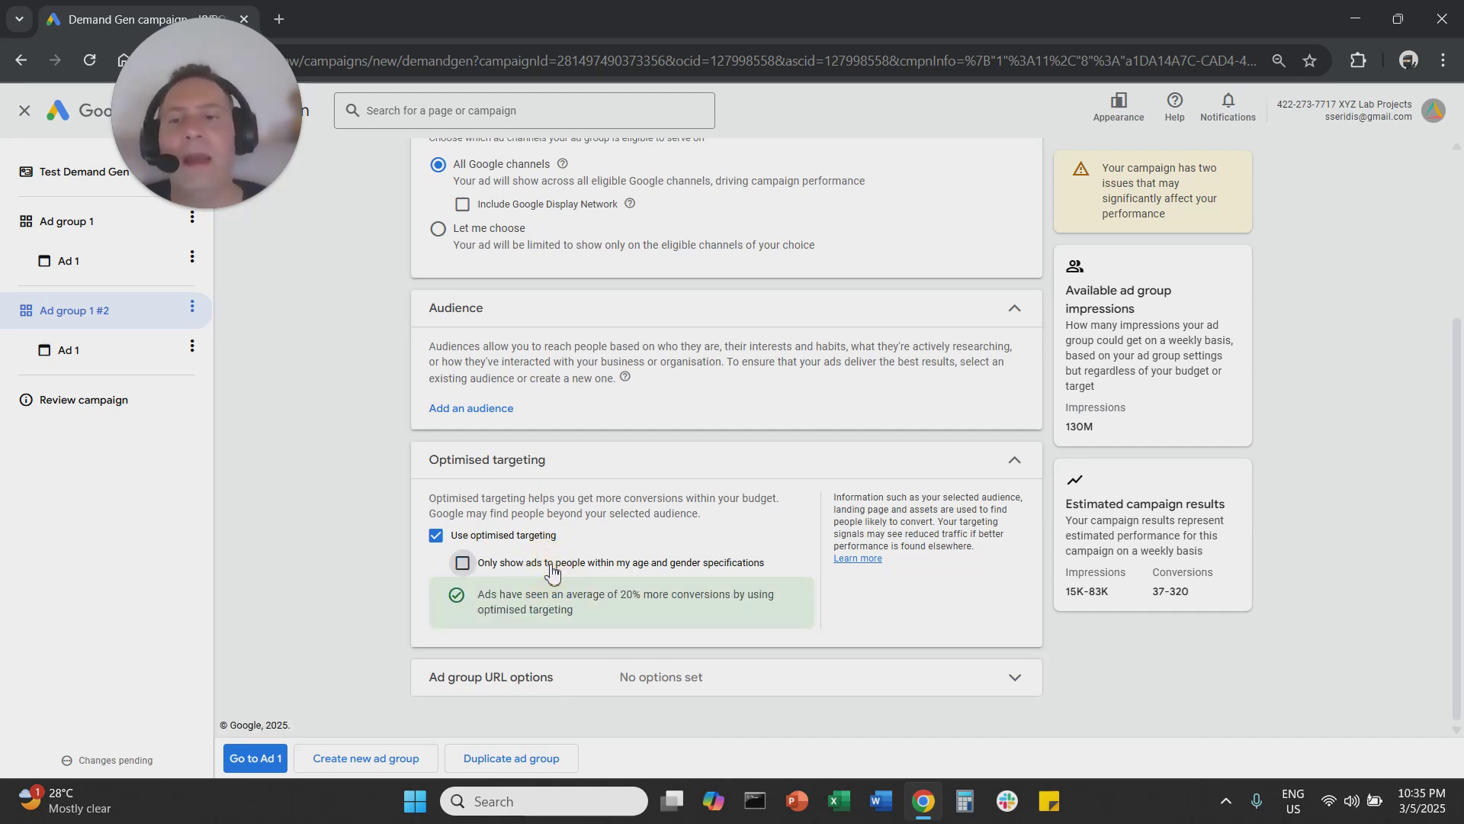
pyautogui.click(435, 535)
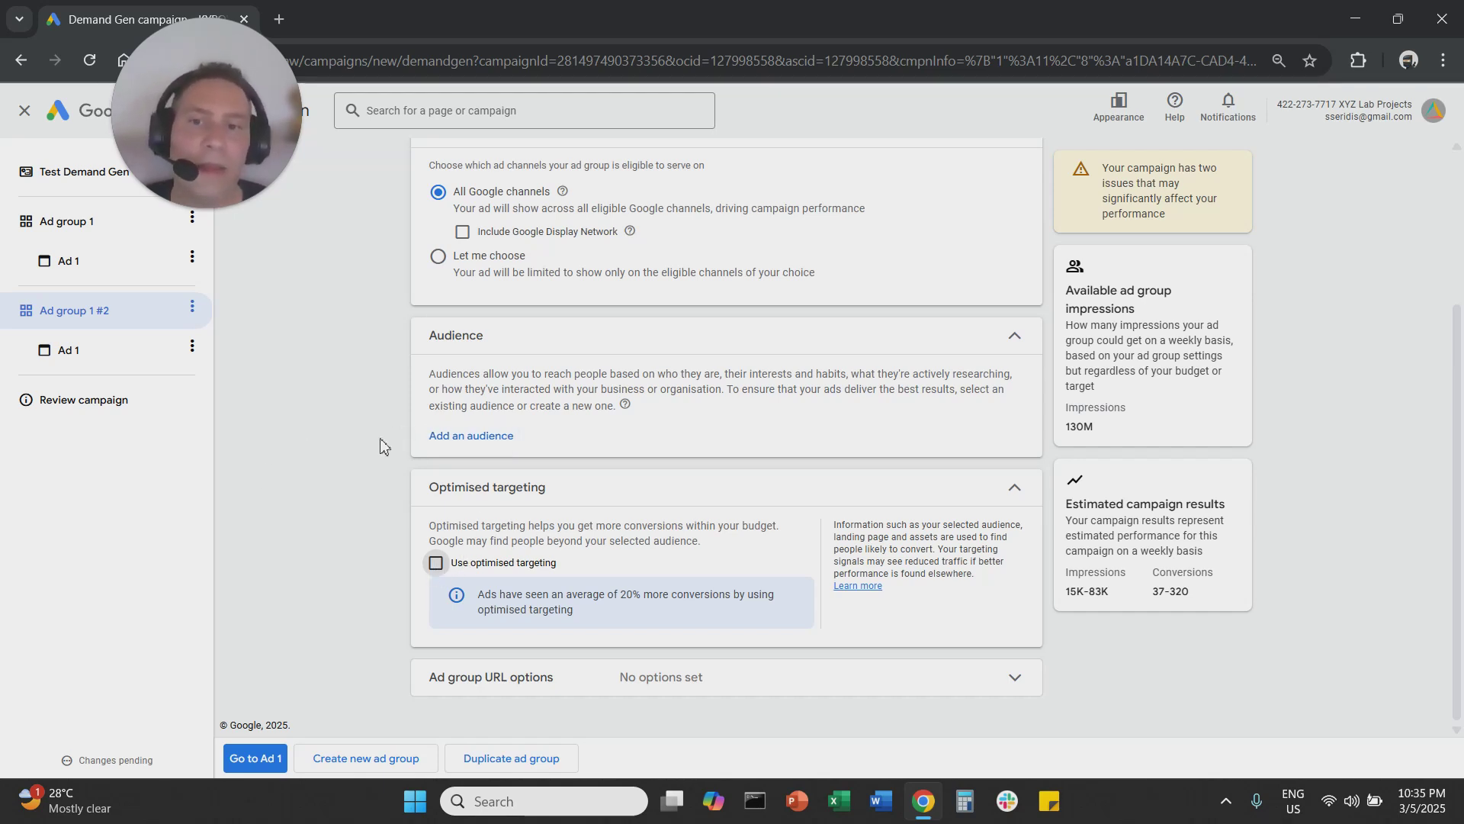
pyautogui.scroll(1, 333, 440)
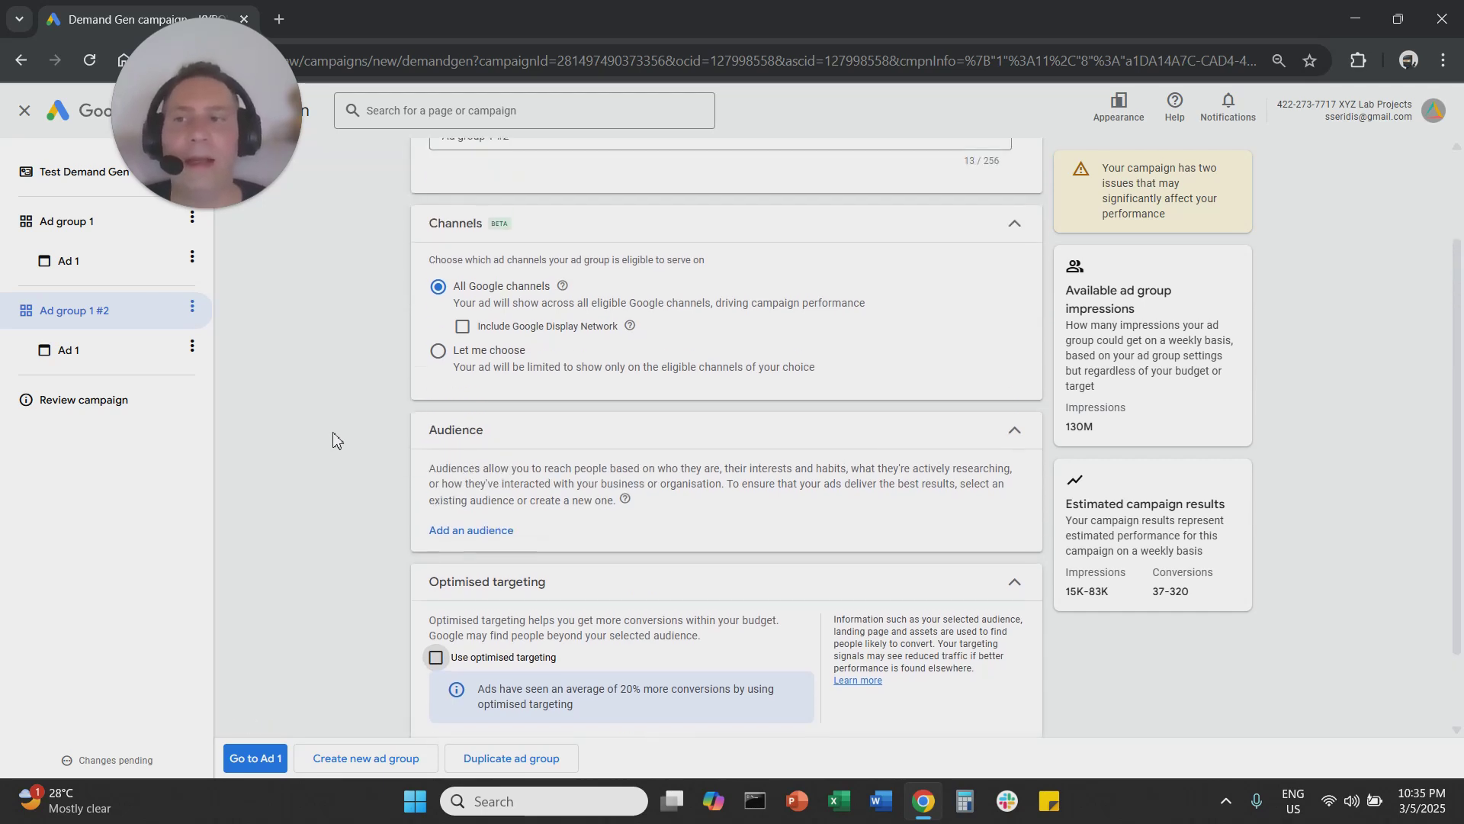
pyautogui.scroll(1, 333, 440)
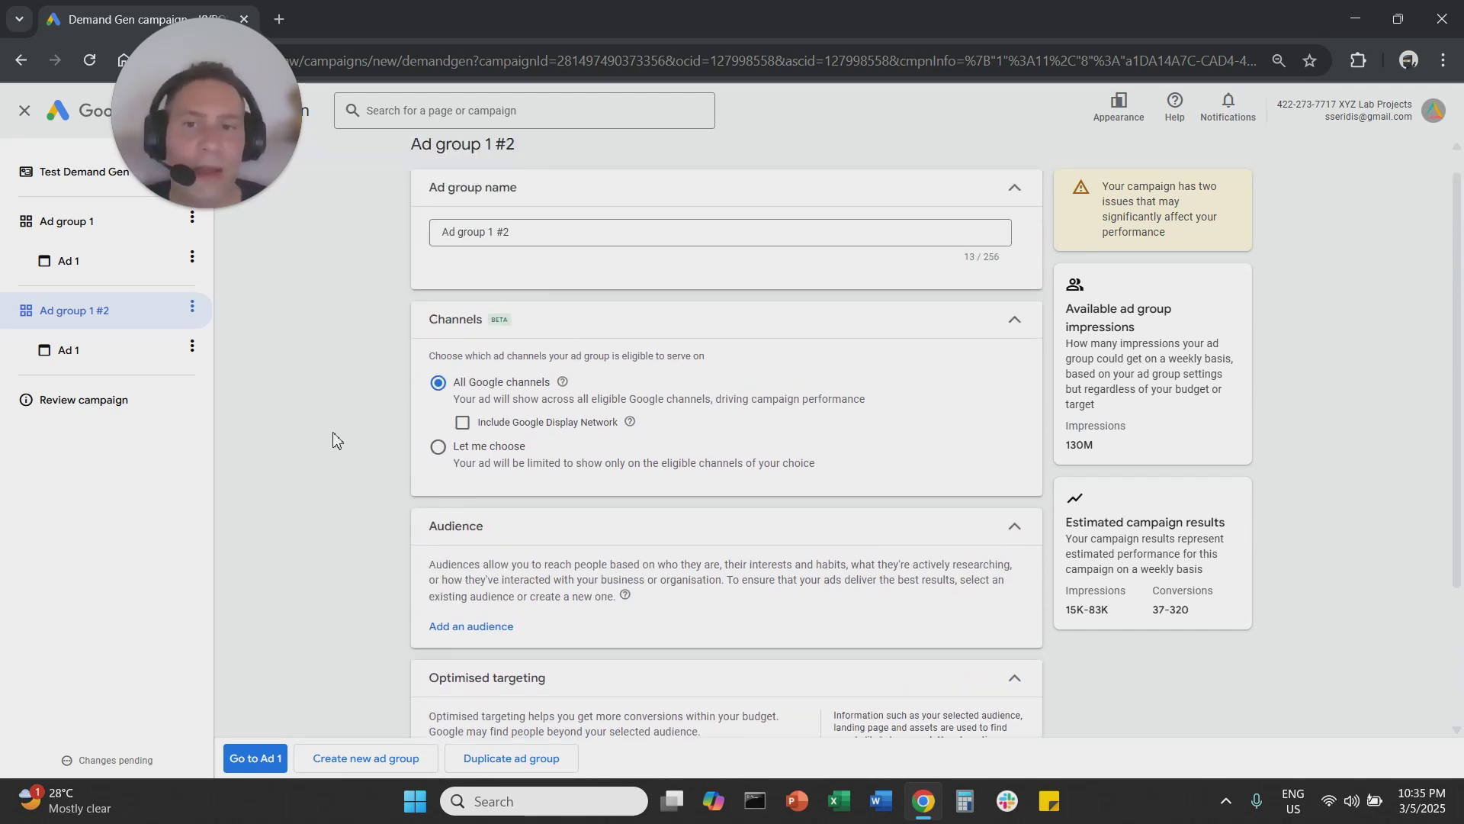
pyautogui.scroll(-2, 333, 440)
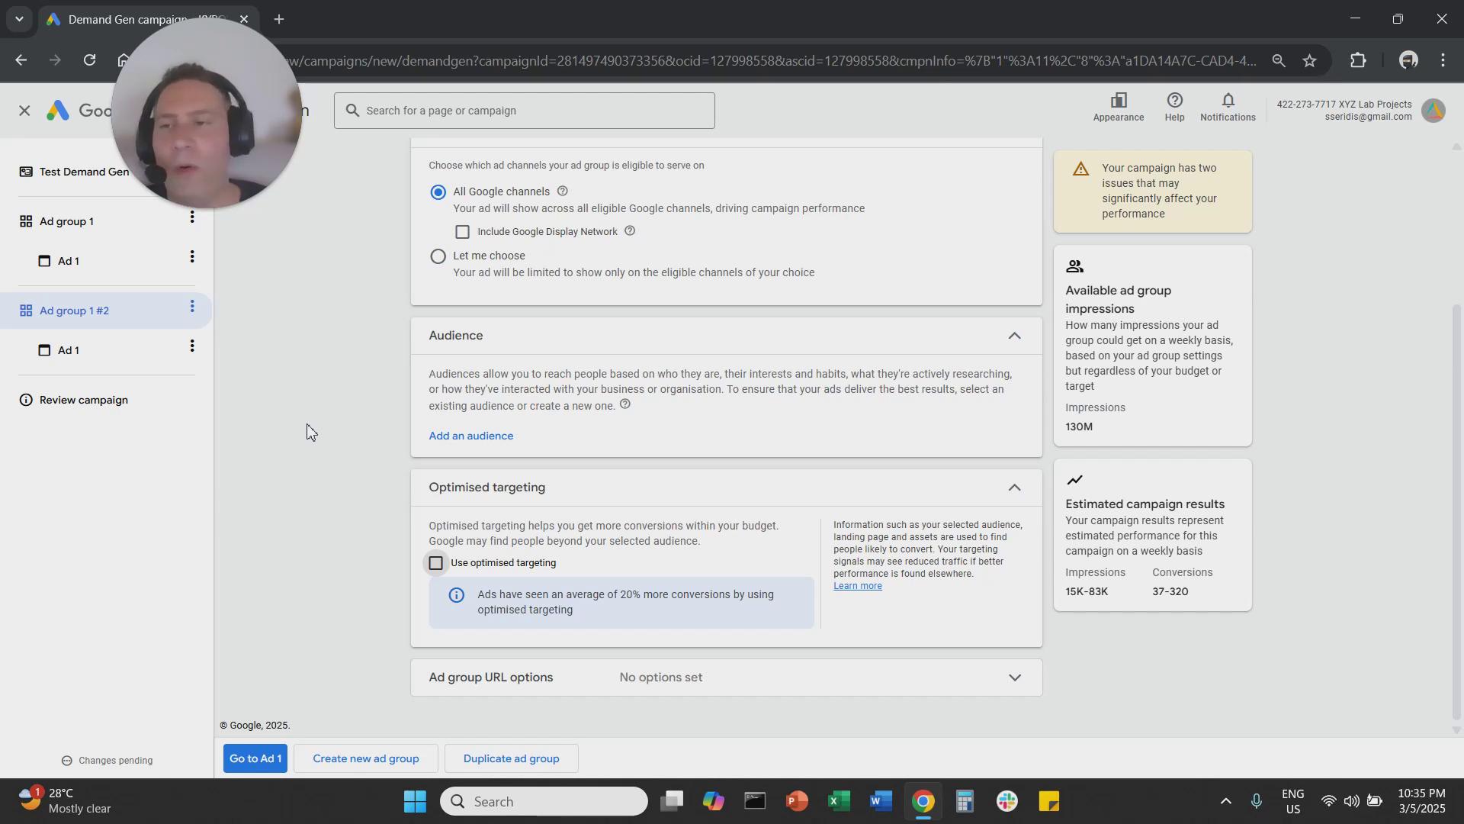
# - Open the duplicated ad group's Ad 1 and examine the video and carousel image ad types, including the carousel's card limit
pyautogui.click(152, 349)
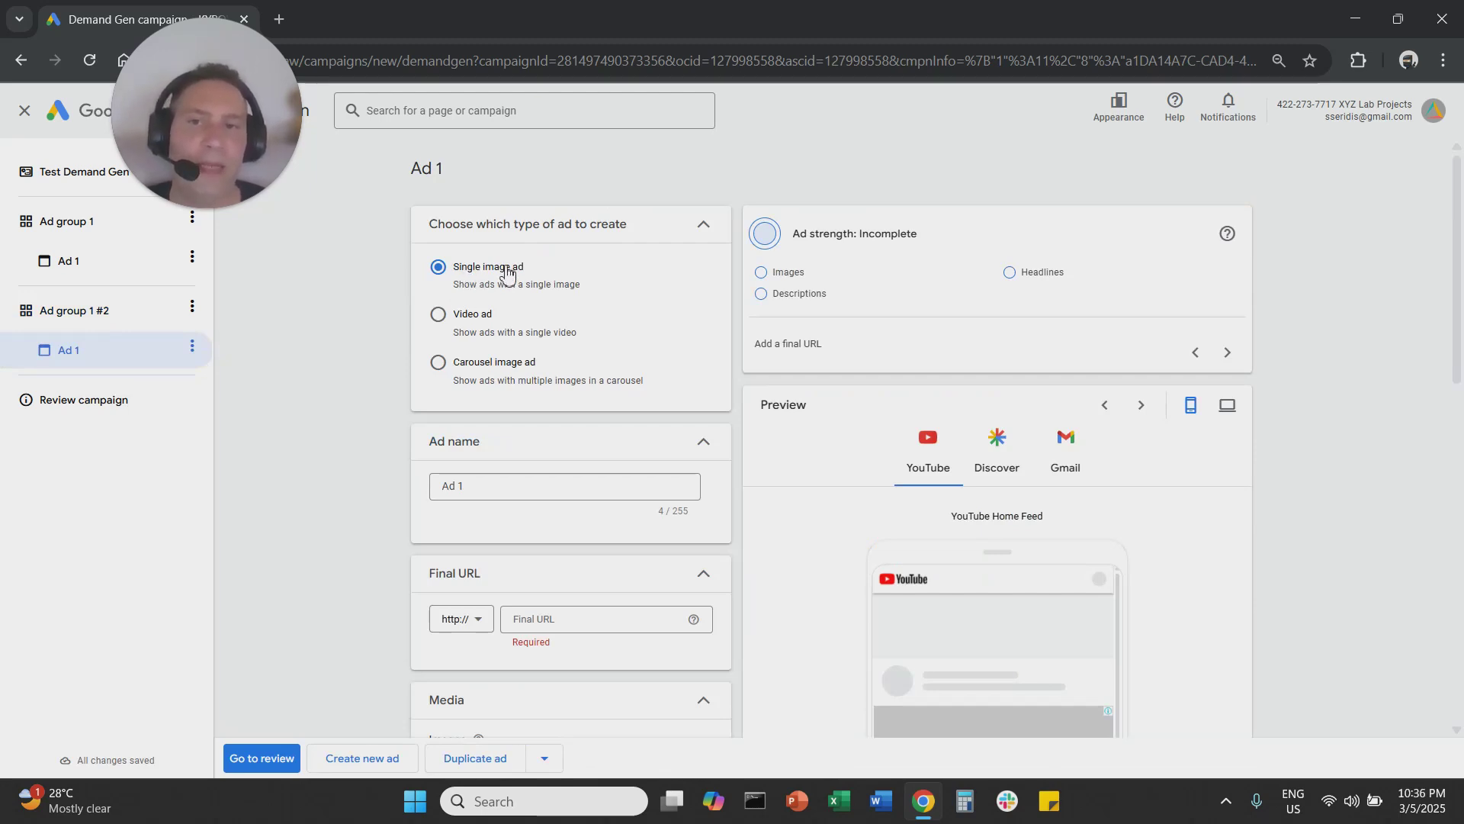
pyautogui.click(440, 316)
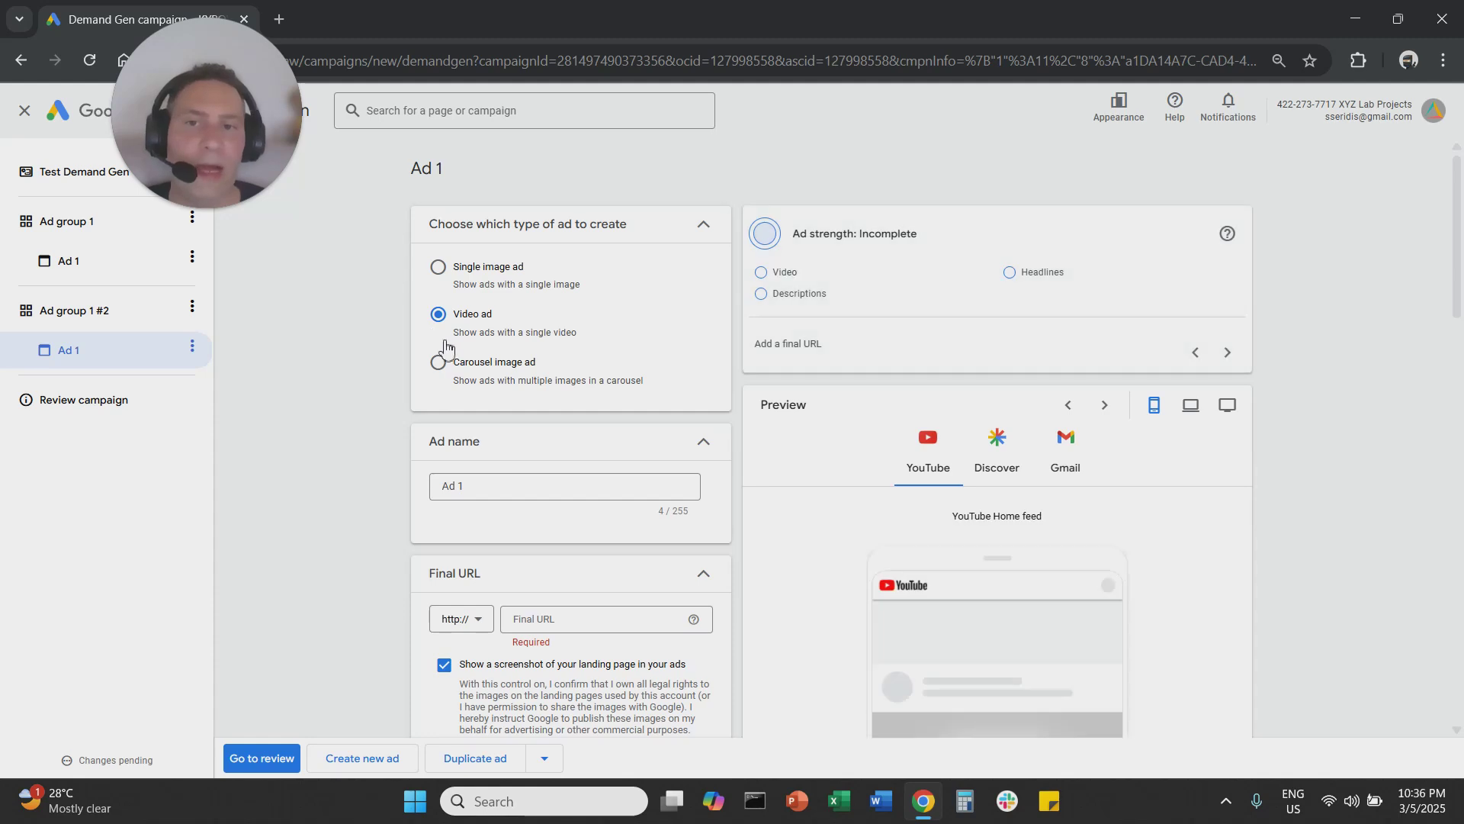
pyautogui.click(438, 363)
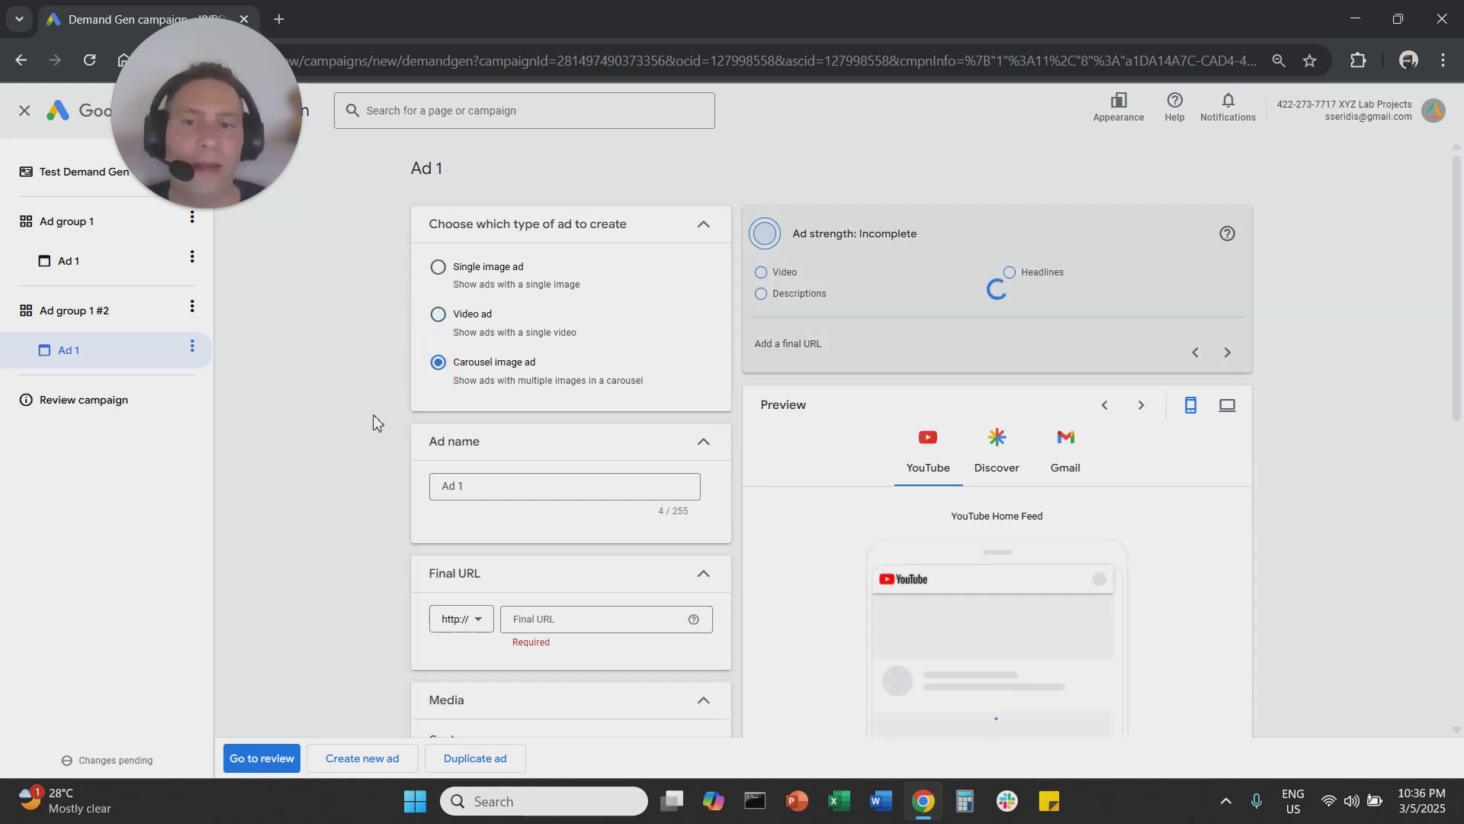
pyautogui.scroll(-4, 375, 421)
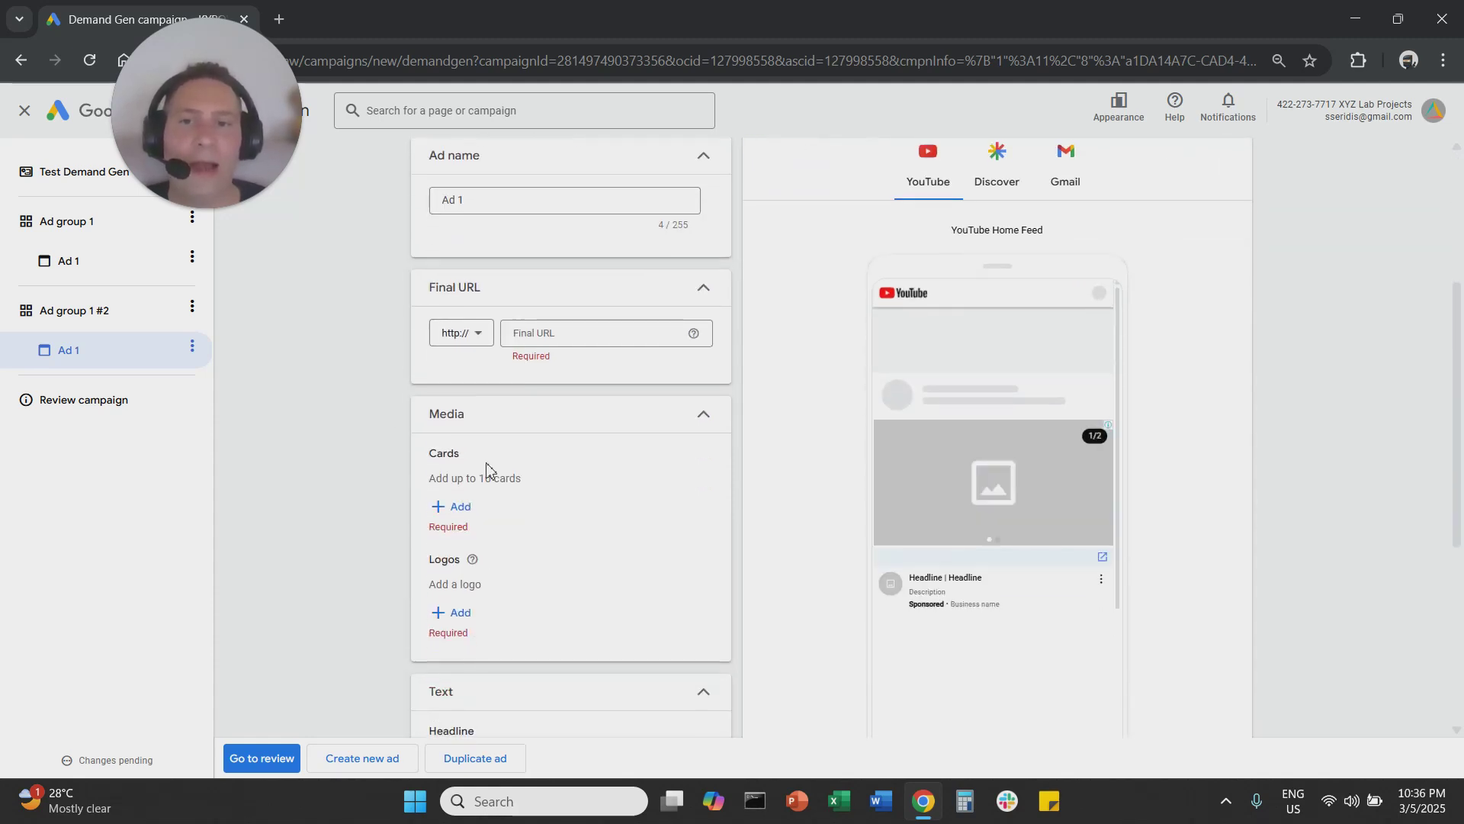
pyautogui.moveTo(465, 479); pyautogui.dragTo(527, 485)
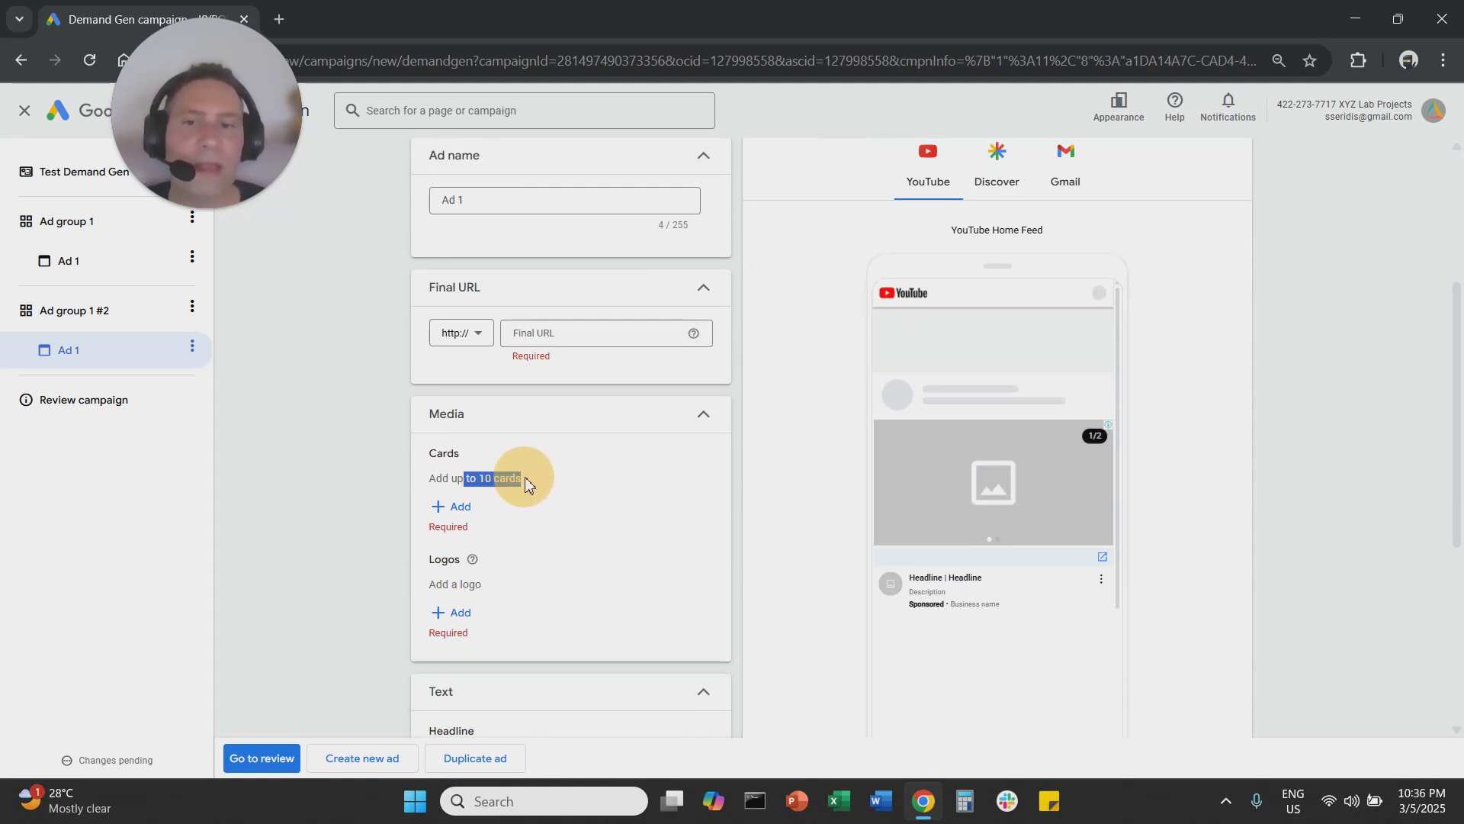
pyautogui.scroll(4, 328, 489)
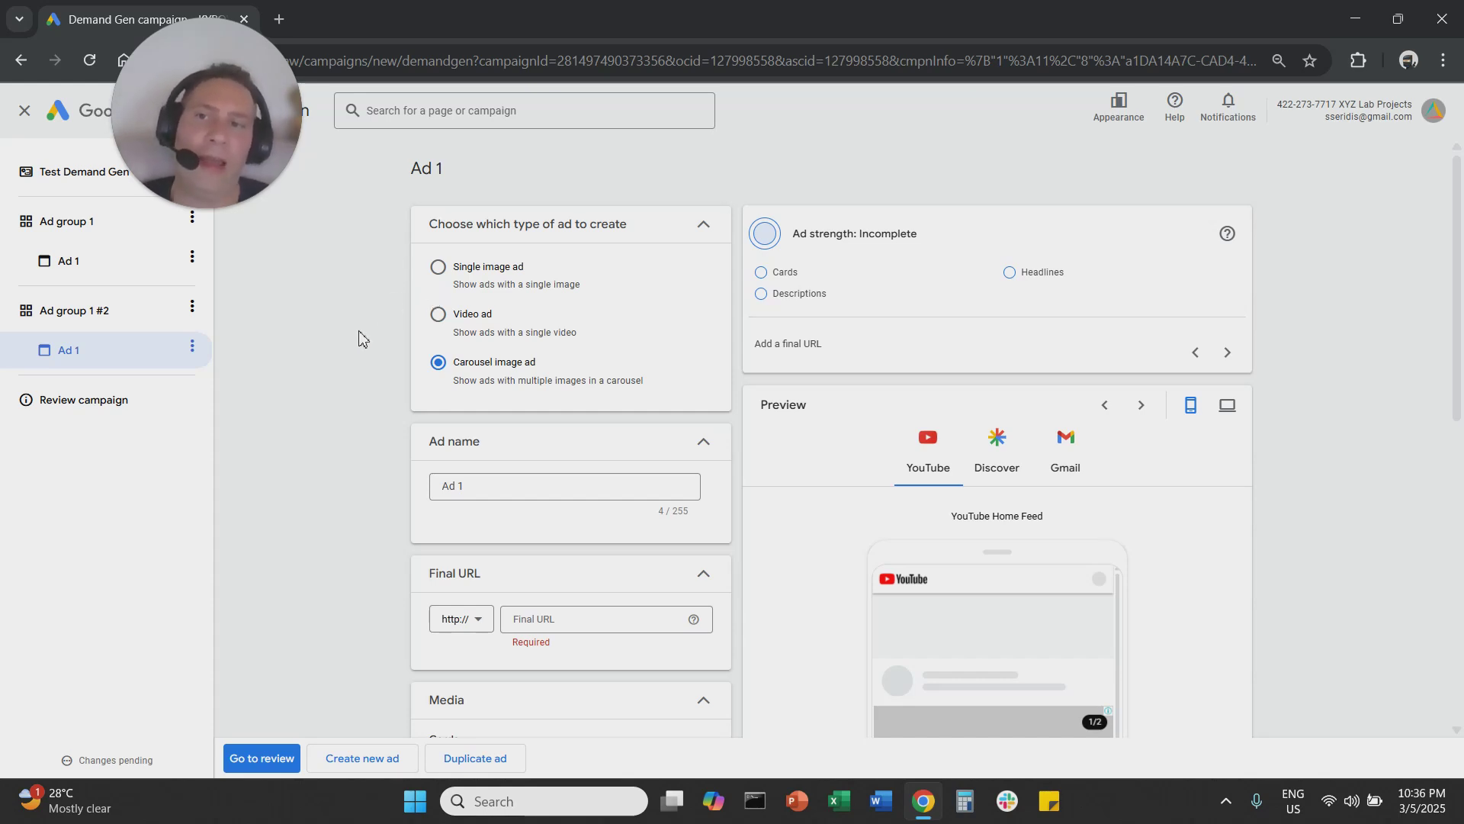
# - Compare the single image and video ad types for Ad 1, checking the video ad's final URL and media fields
pyautogui.click(438, 267)
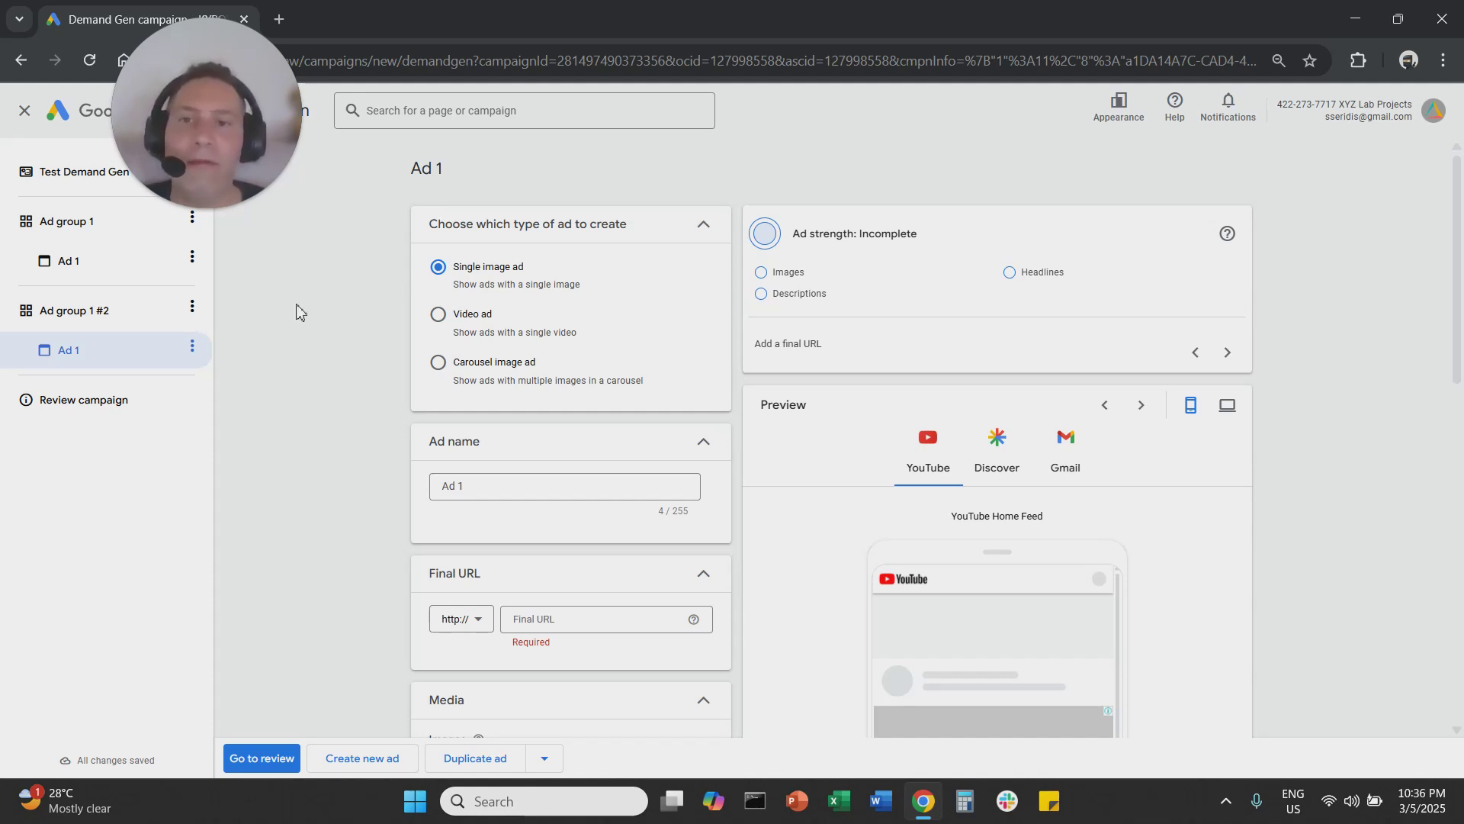
pyautogui.click(436, 316)
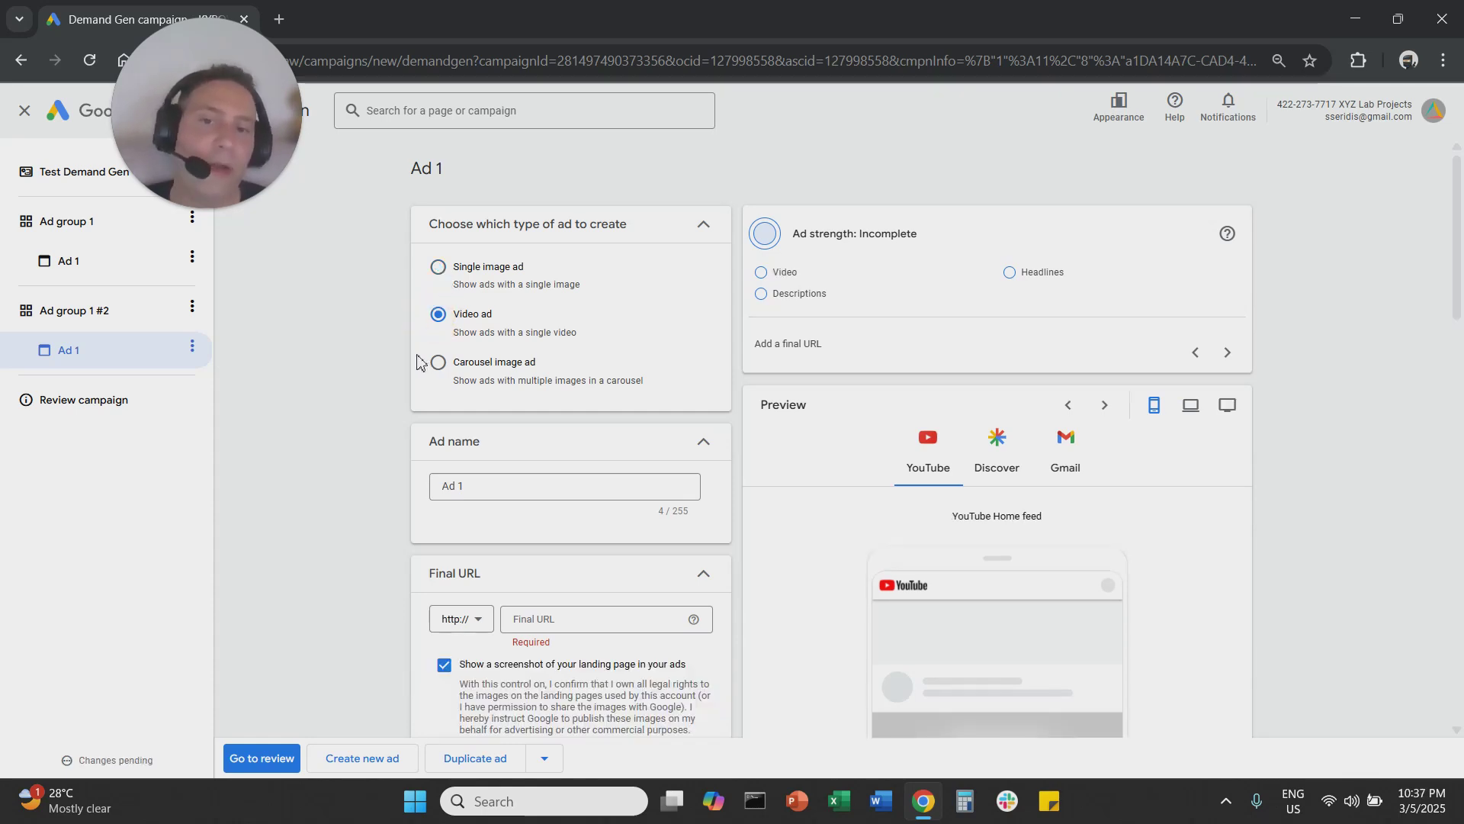
pyautogui.scroll(-3, 412, 381)
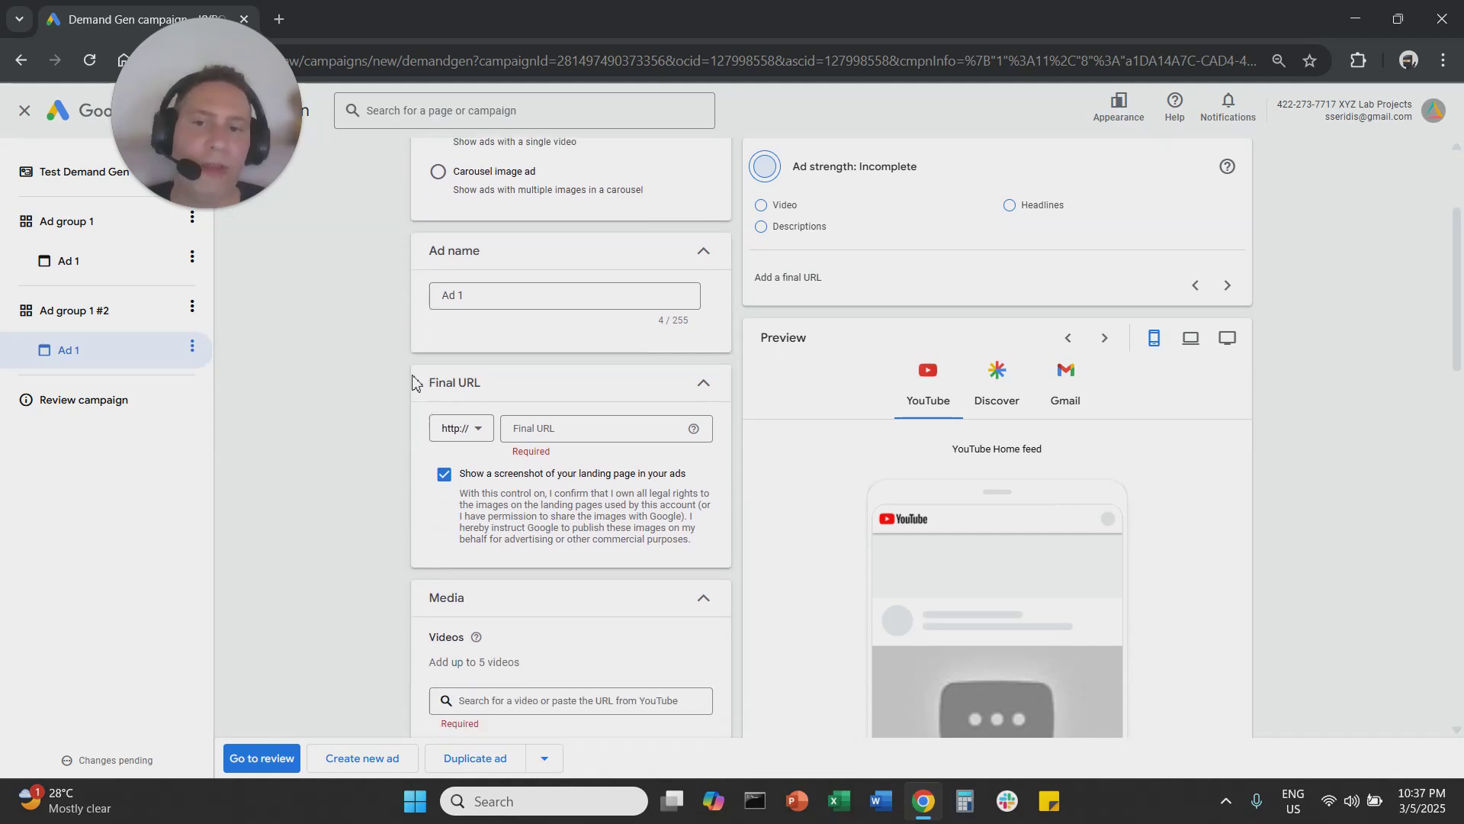
pyautogui.scroll(3, 402, 391)
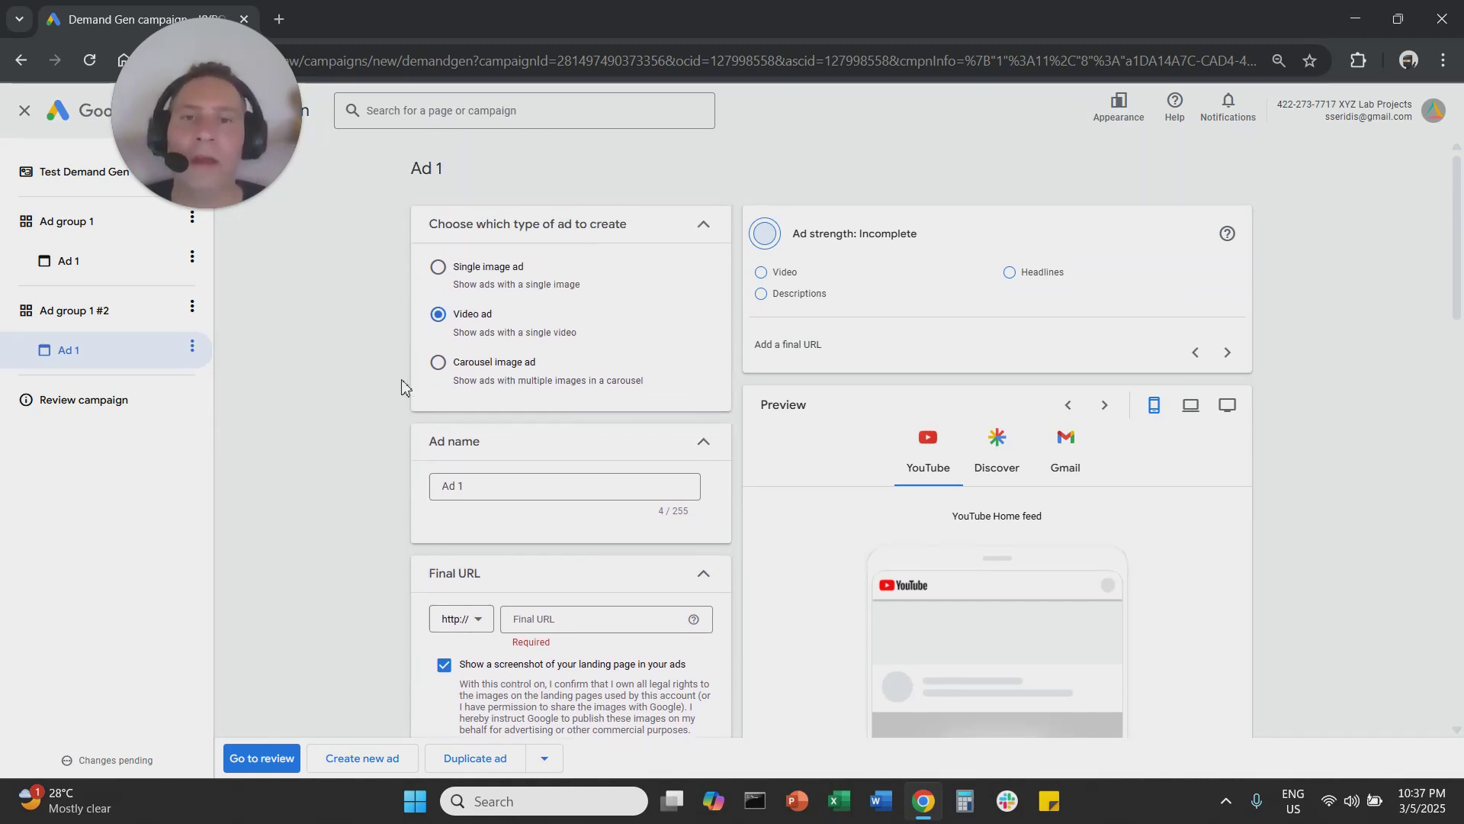
pyautogui.click(433, 268)
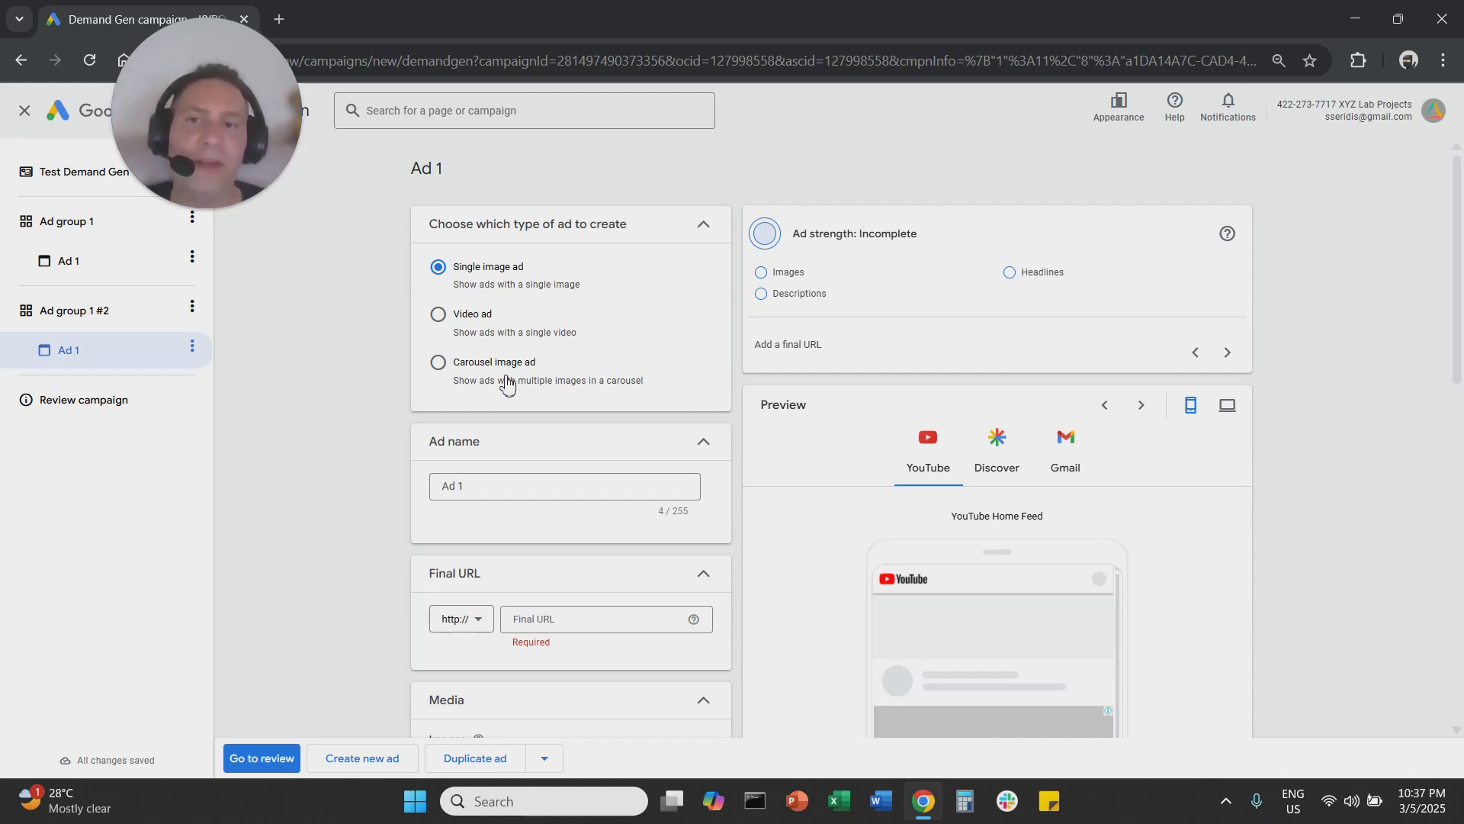
pyautogui.click(450, 320)
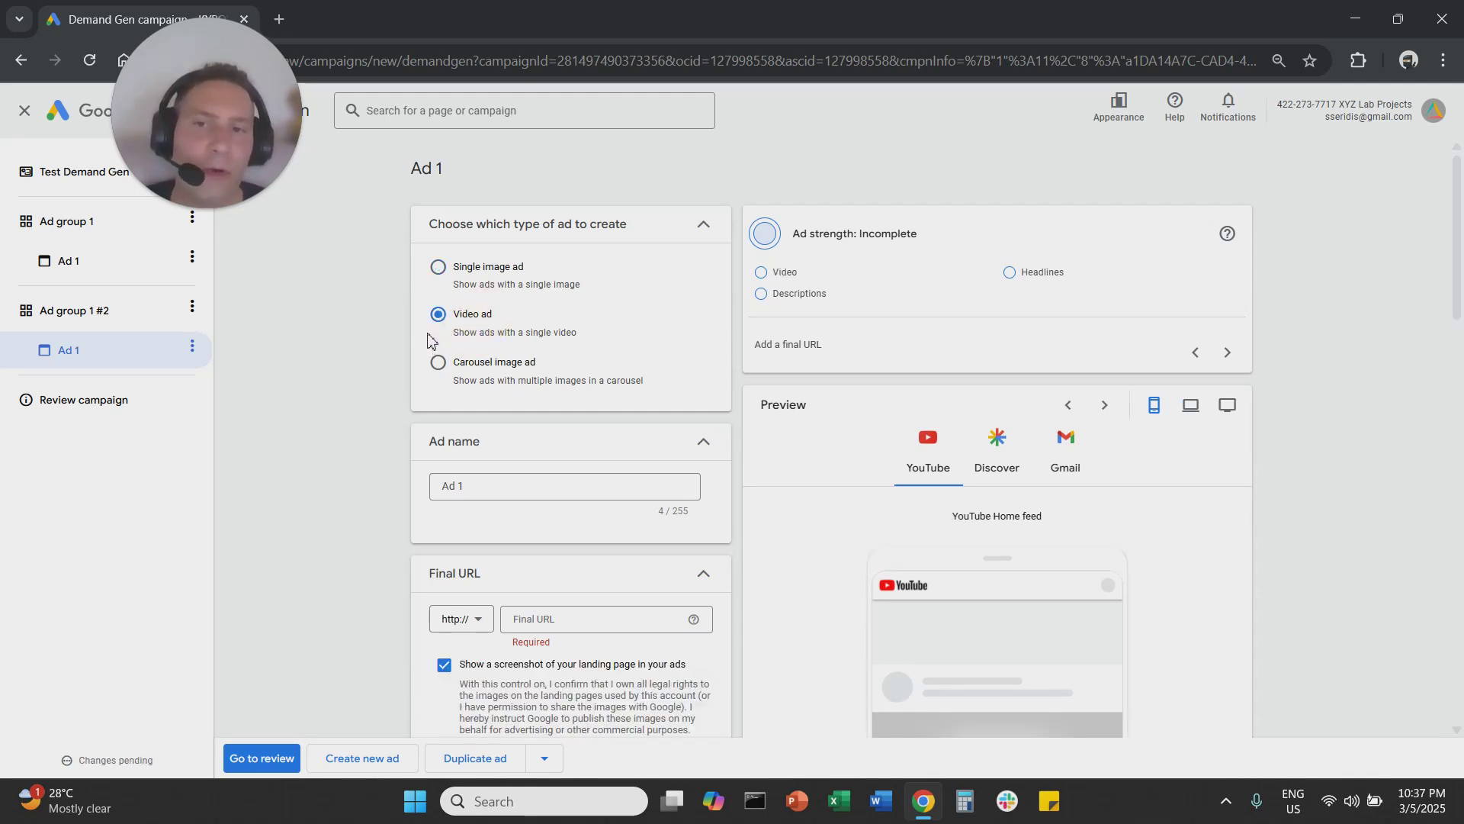
# - Set Ad 1 to a single image ad and check how many images its media section accepts
pyautogui.click(440, 268)
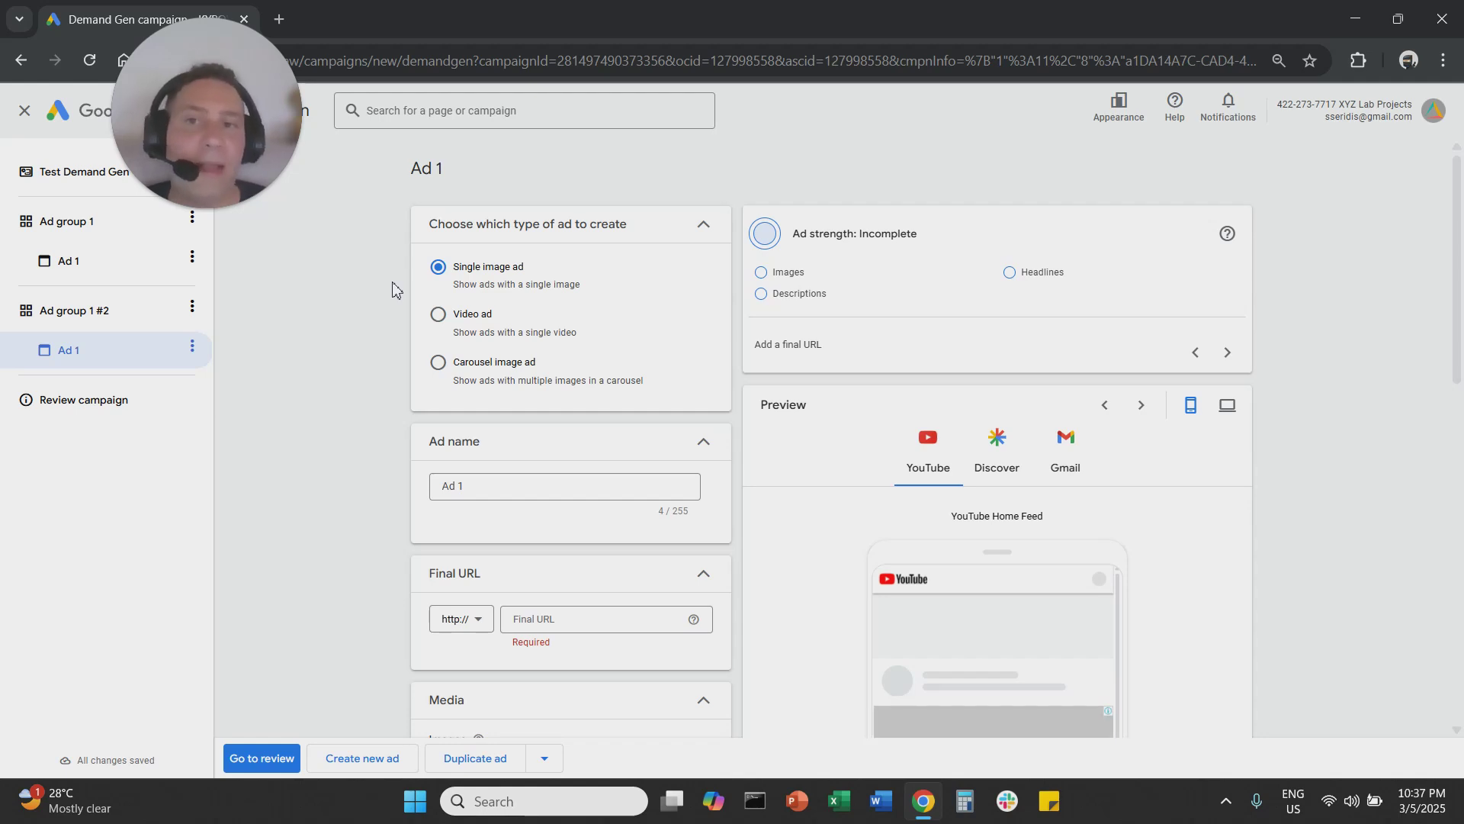
pyautogui.scroll(-4, 392, 289)
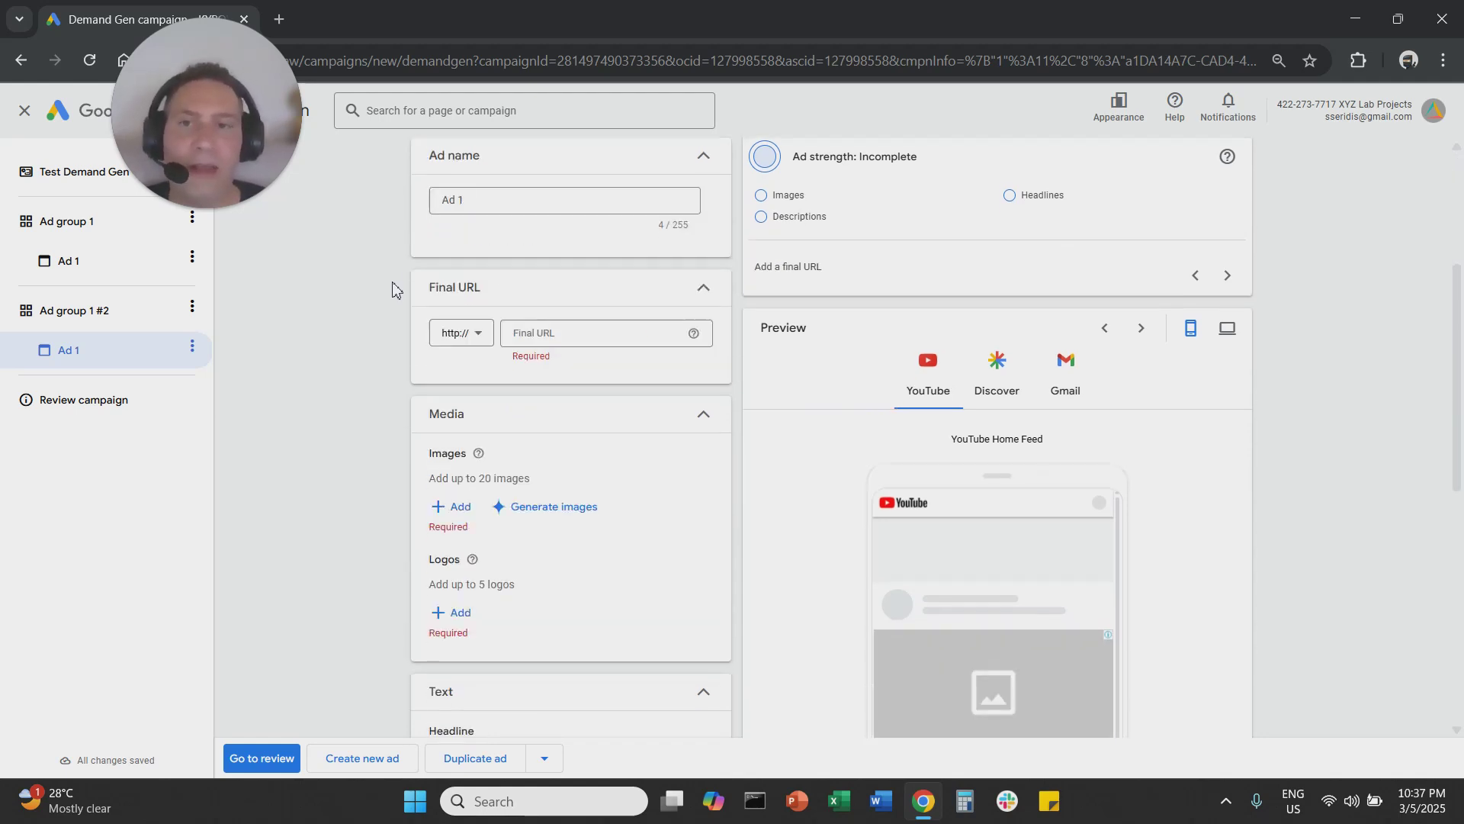
pyautogui.scroll(-3, 393, 288)
pyautogui.moveTo(478, 287); pyautogui.dragTo(531, 288)
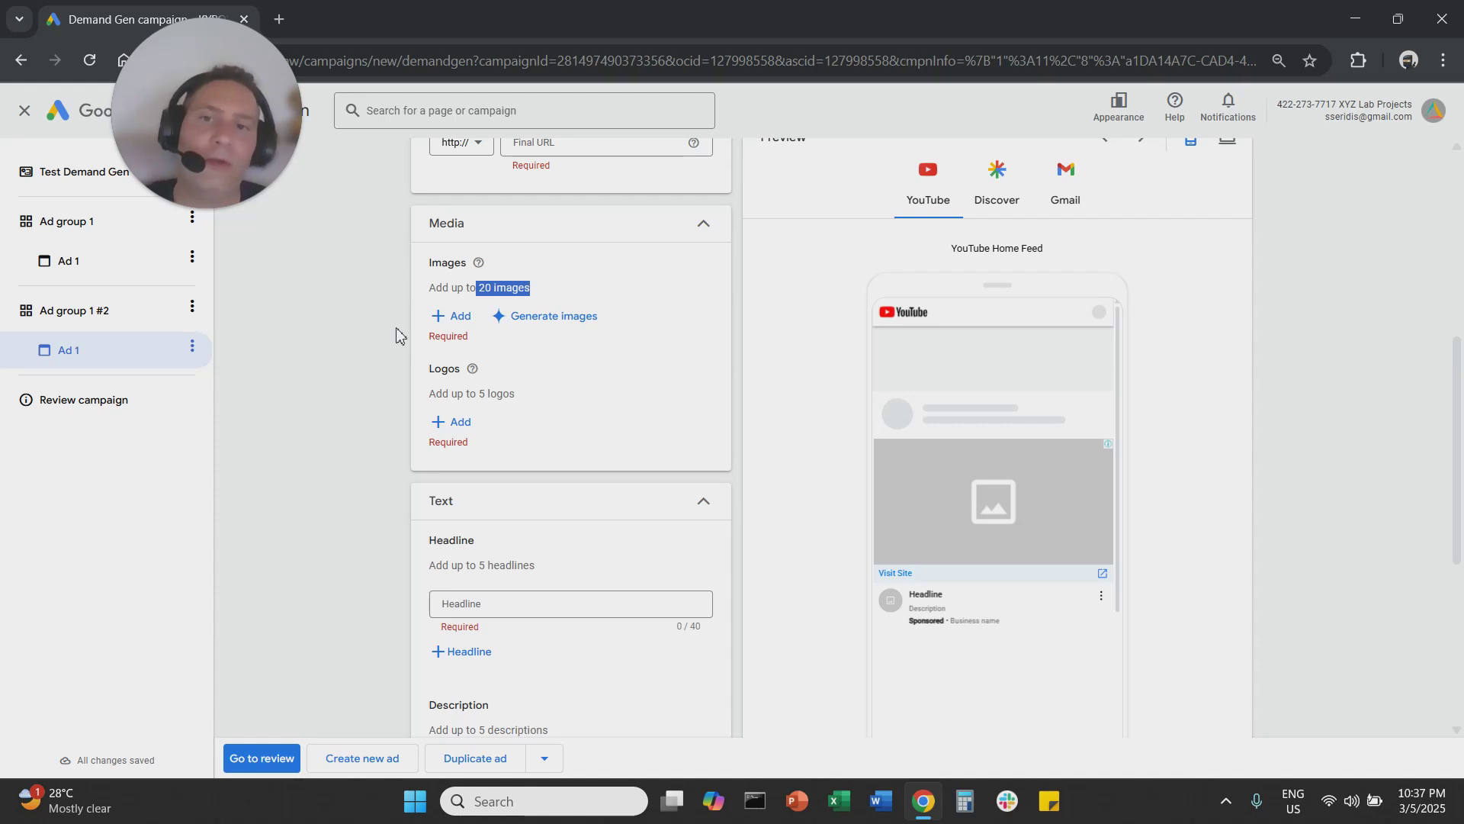
# - Add three more headline fields to the single image ad's text
pyautogui.scroll(-4, 359, 397)
pyautogui.click(464, 365)
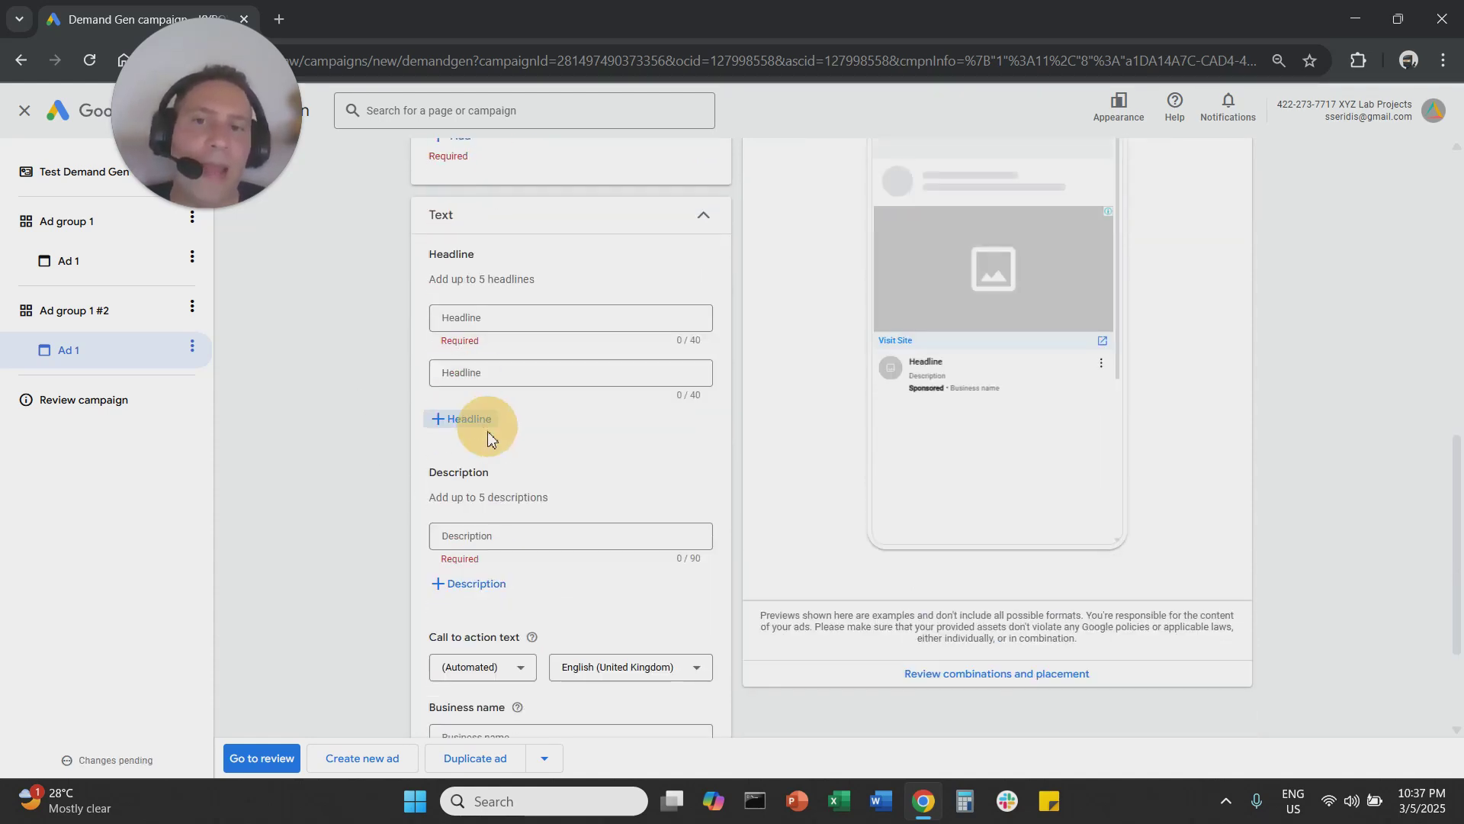
pyautogui.click(467, 419)
pyautogui.click(476, 472)
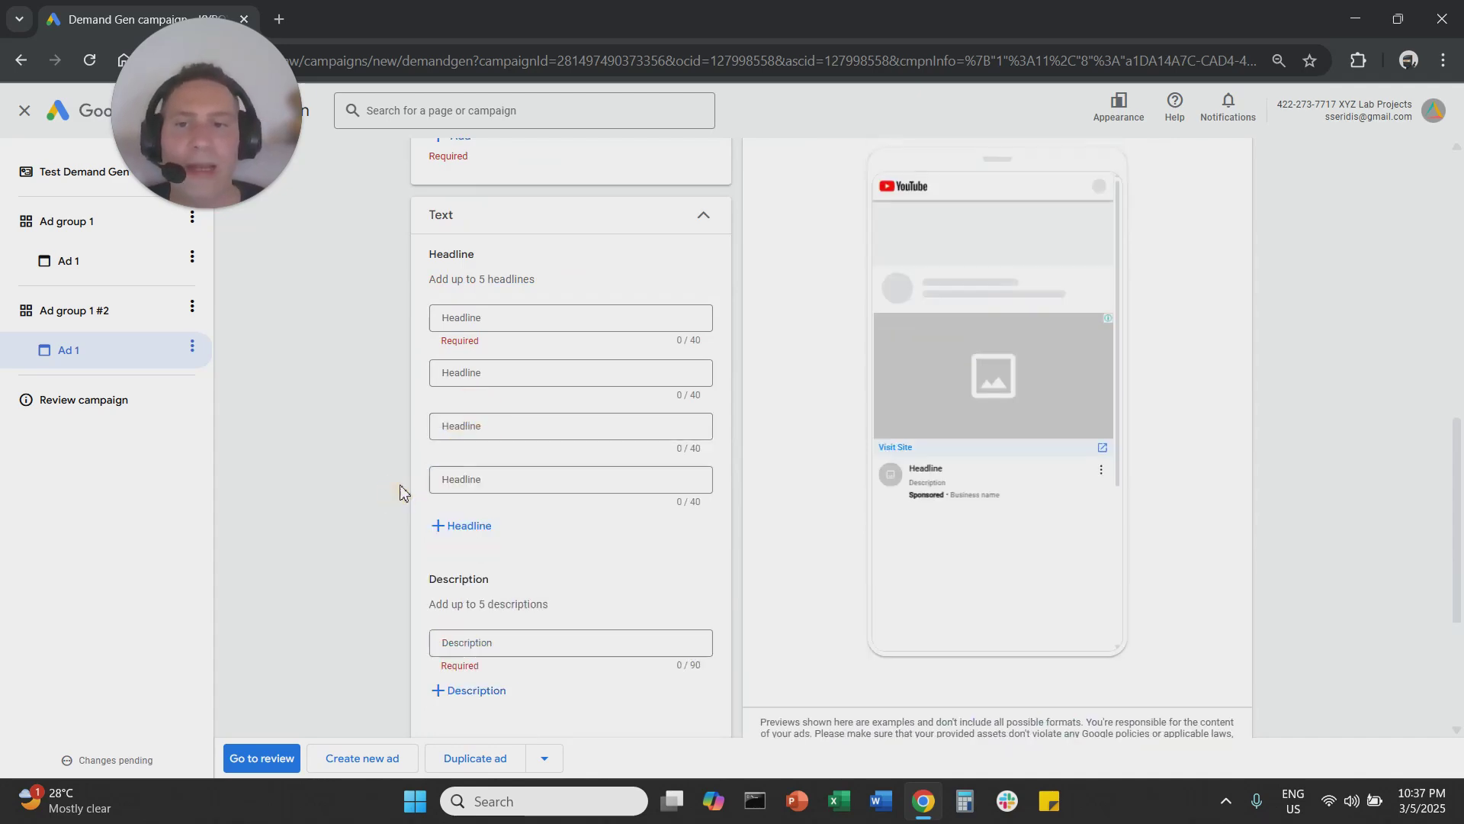
# - Add two more description fields to the ad and look at the call to action text options without changing them
pyautogui.scroll(-4, 473, 455)
pyautogui.click(468, 409)
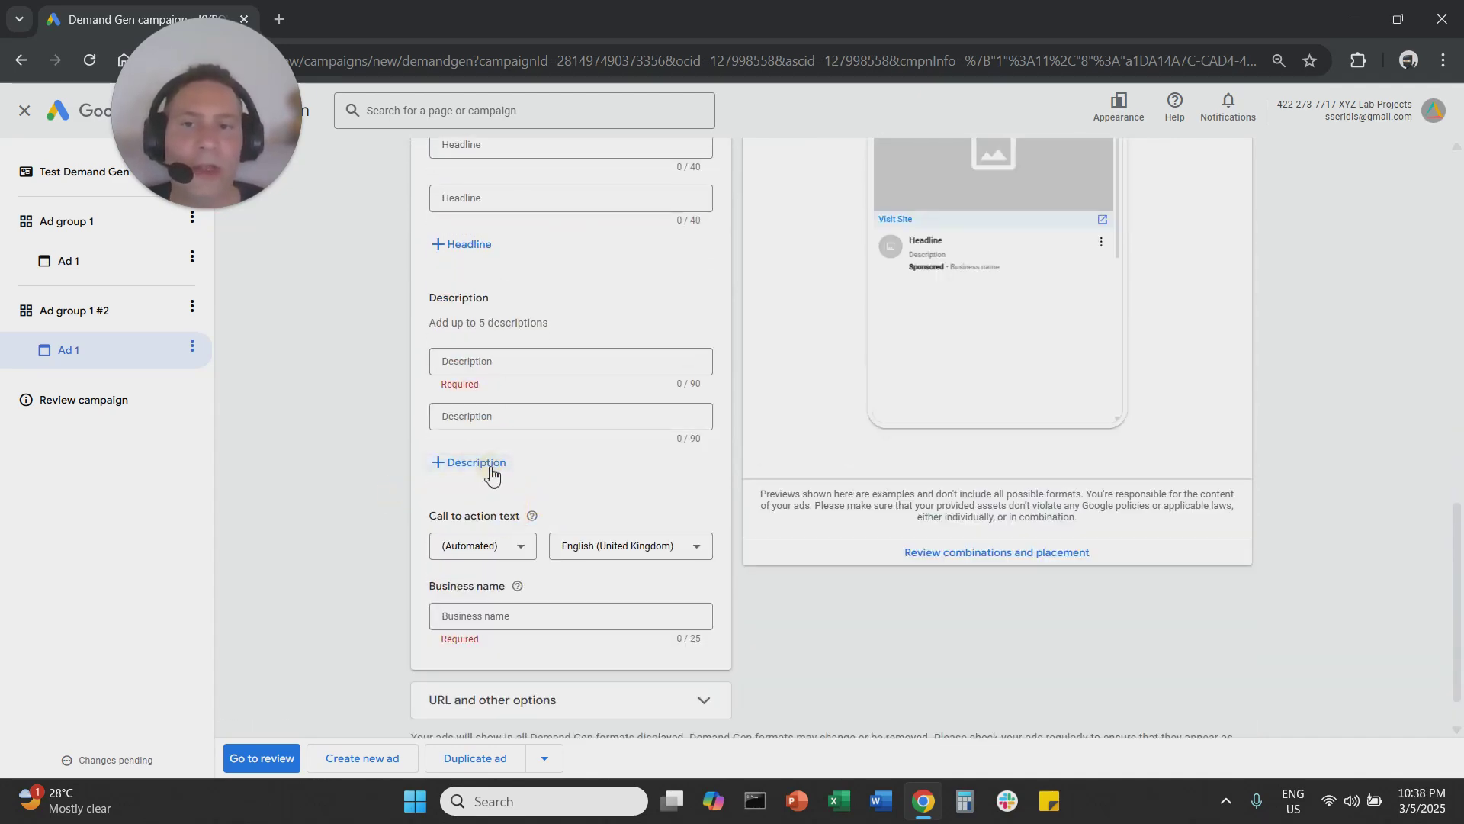
pyautogui.click(488, 463)
pyautogui.click(480, 601)
pyautogui.click(347, 467)
pyautogui.scroll(15, 347, 467)
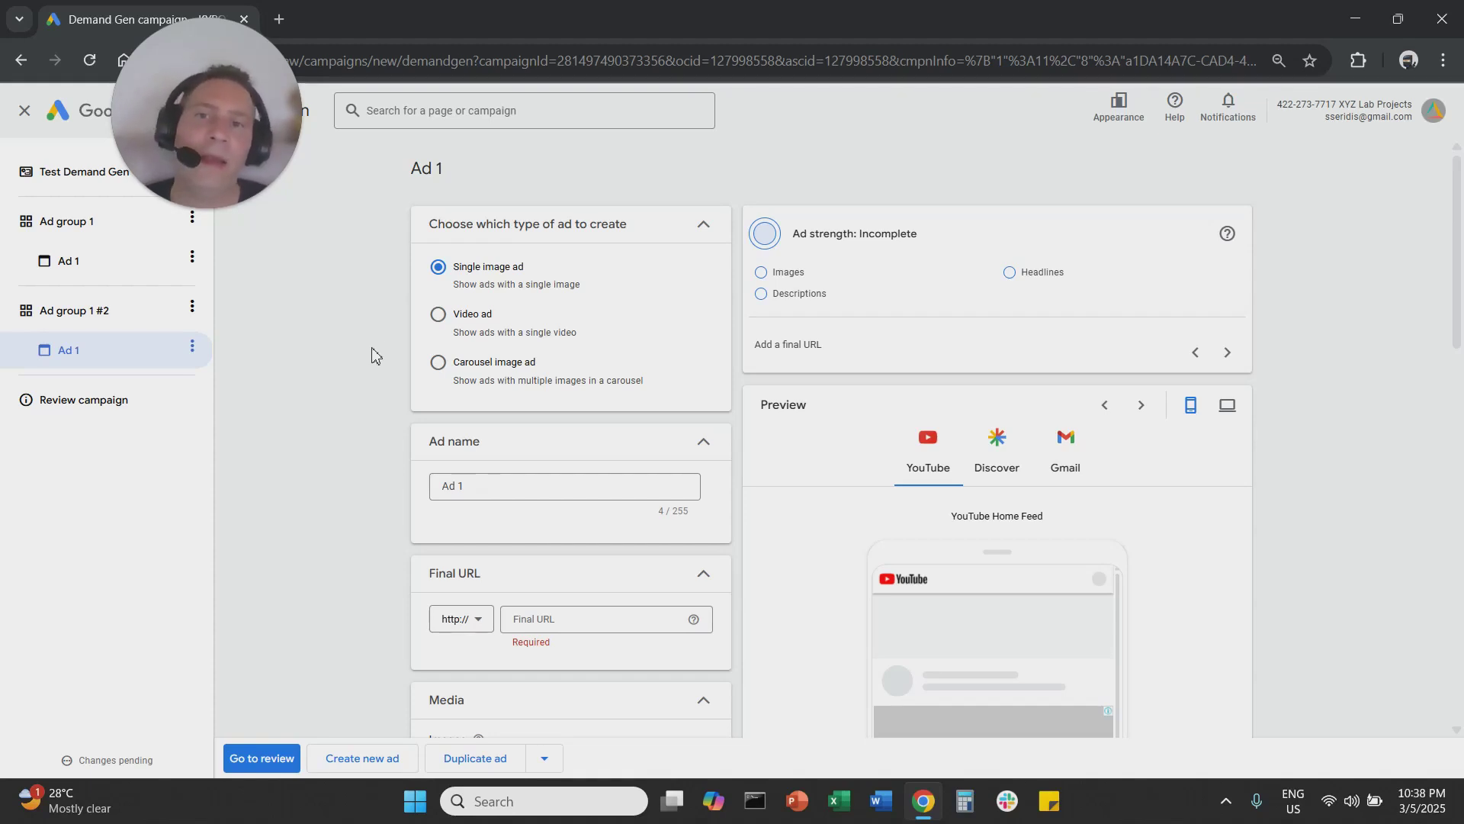
# - Check the campaign review summary and return to the Test Demand Gen campaign settings
pyautogui.click(183, 396)
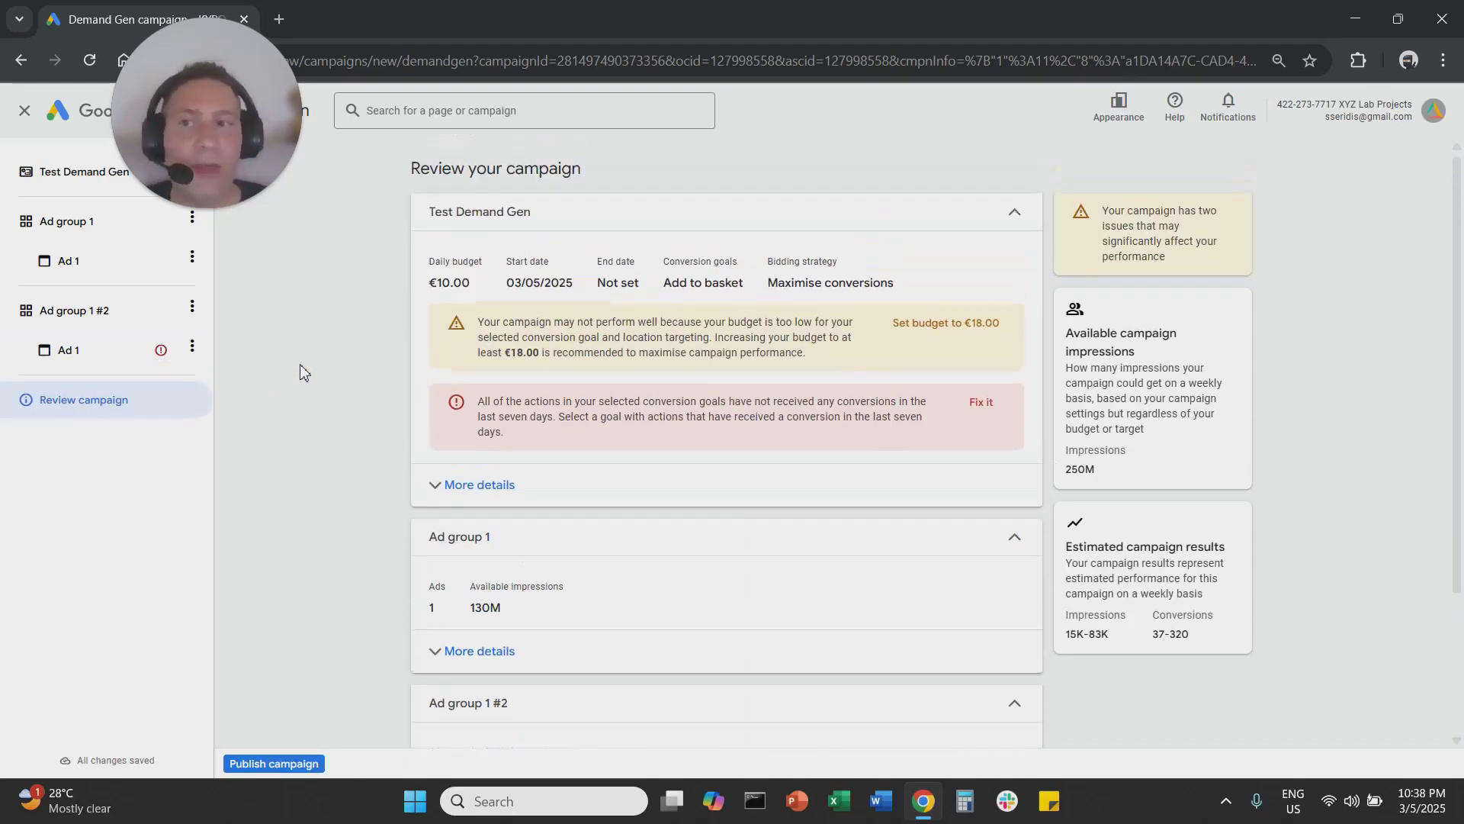
pyautogui.click(66, 192)
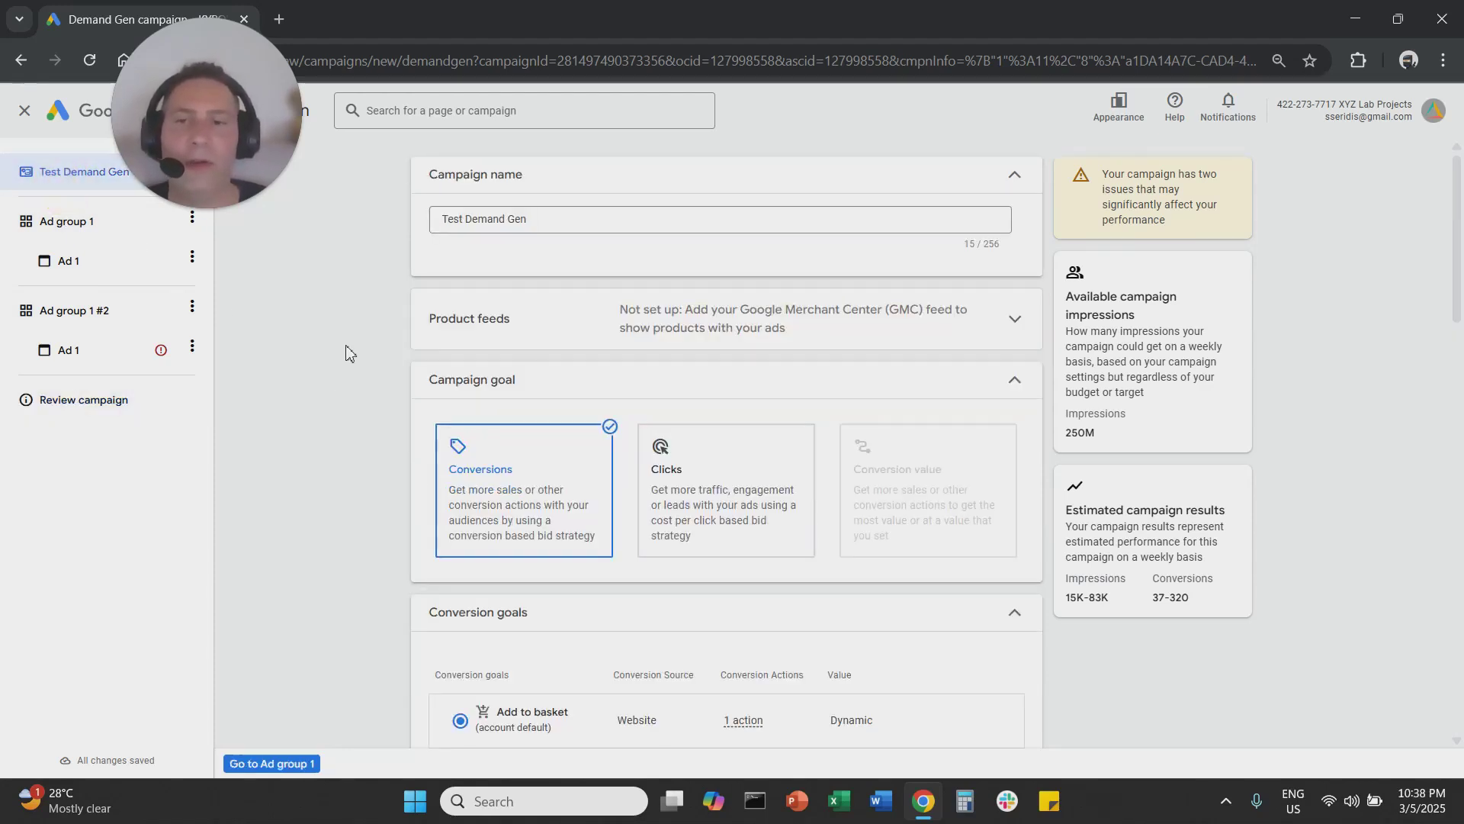
# - Switch Ad group 1 to self-chosen channels with YouTube, Discover, Google Mail and Google Display Network included, and check its targeting settings
pyautogui.click(67, 237)
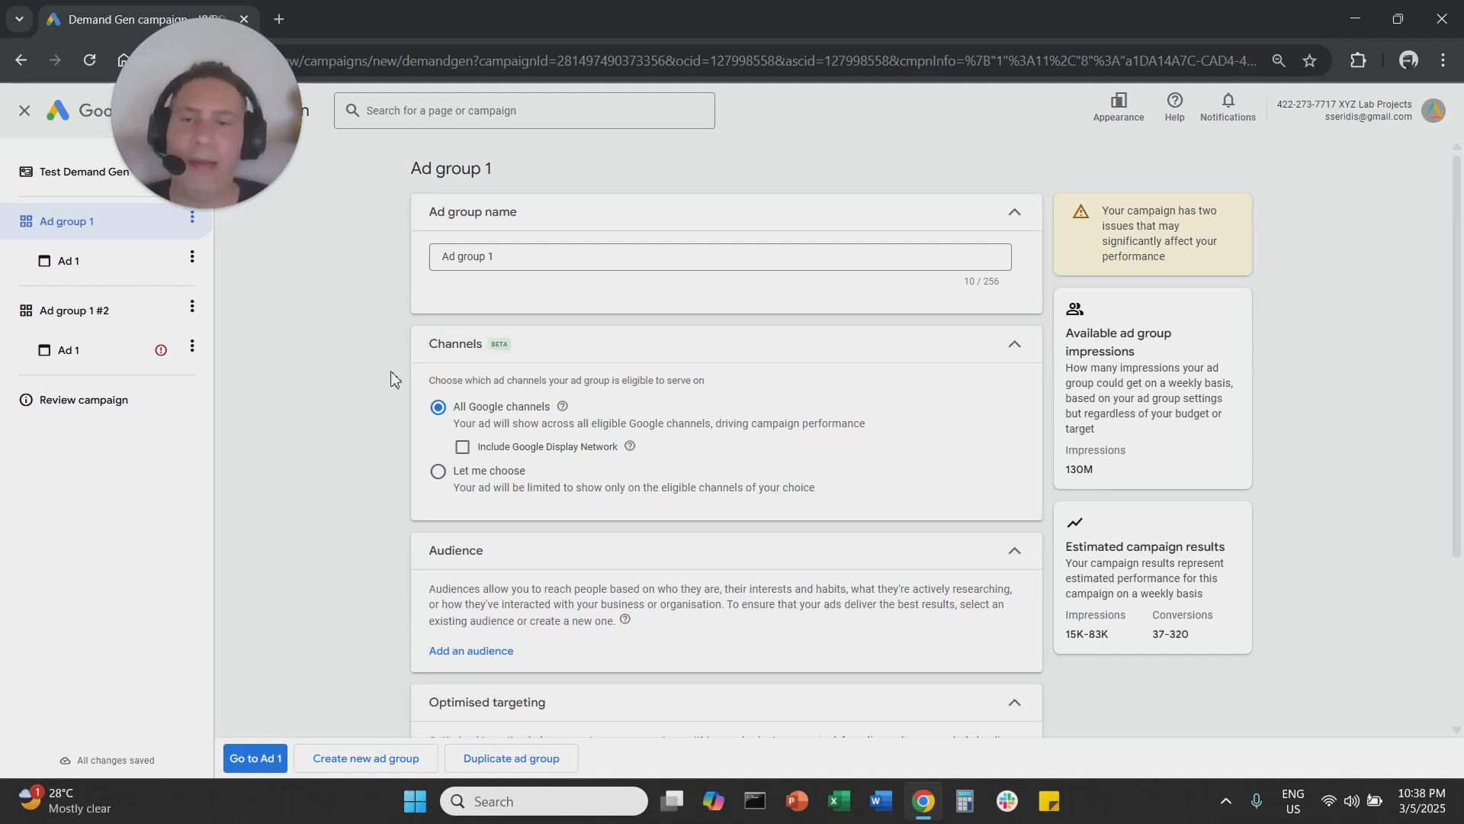
pyautogui.click(438, 479)
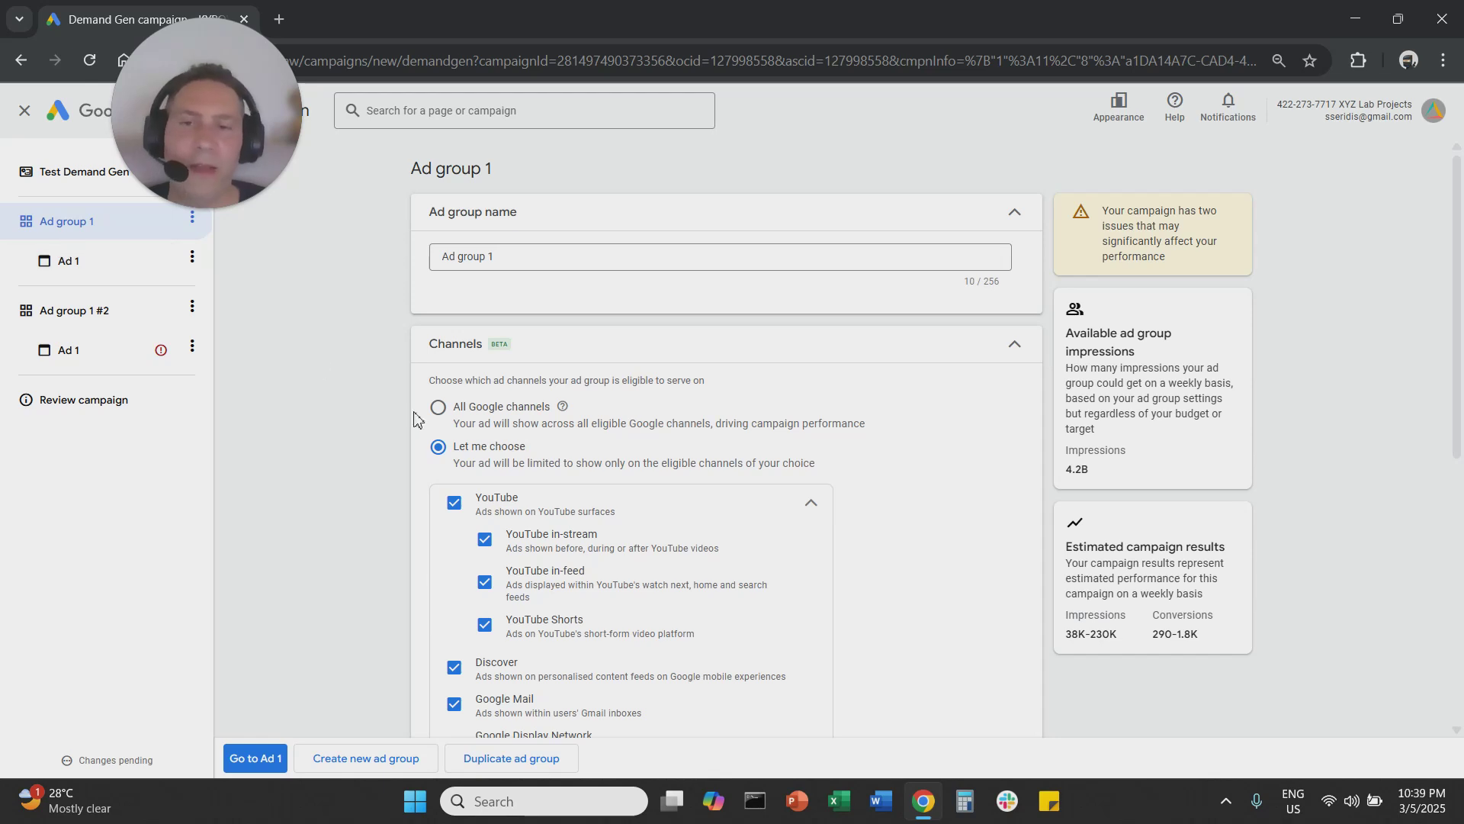
pyautogui.scroll(-1, 410, 466)
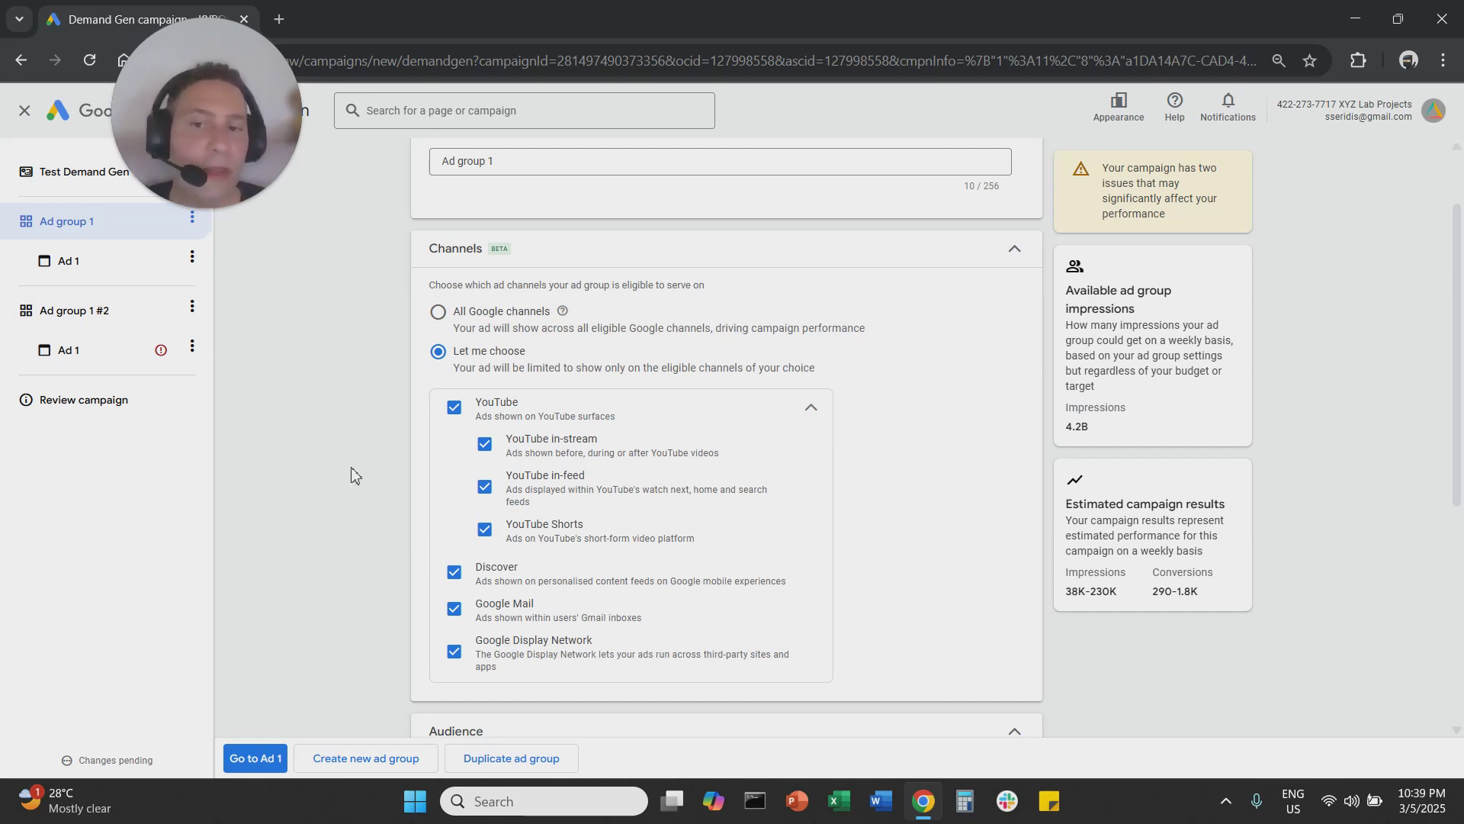
pyautogui.scroll(-3, 353, 474)
pyautogui.scroll(-2, 355, 474)
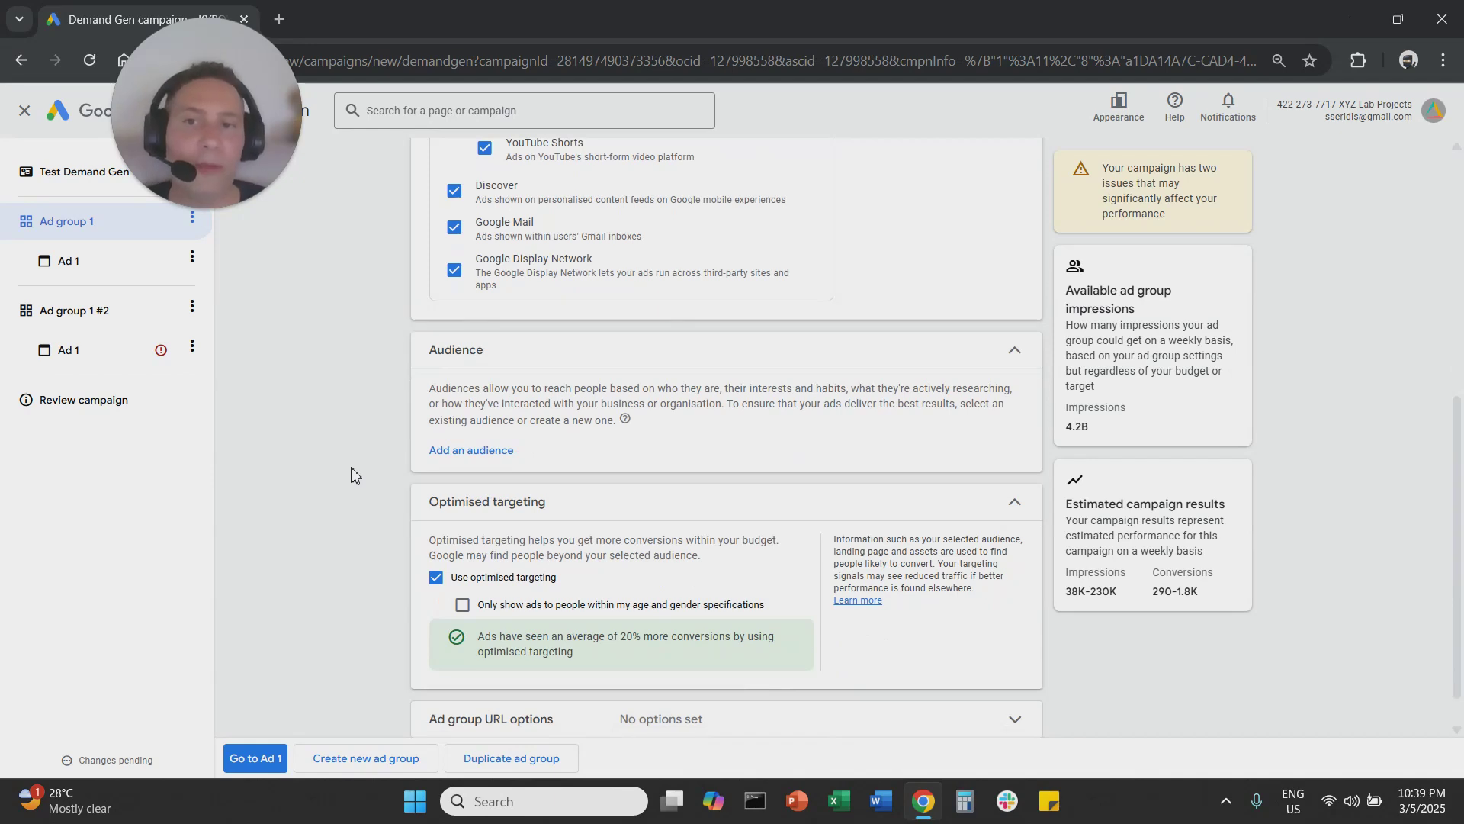